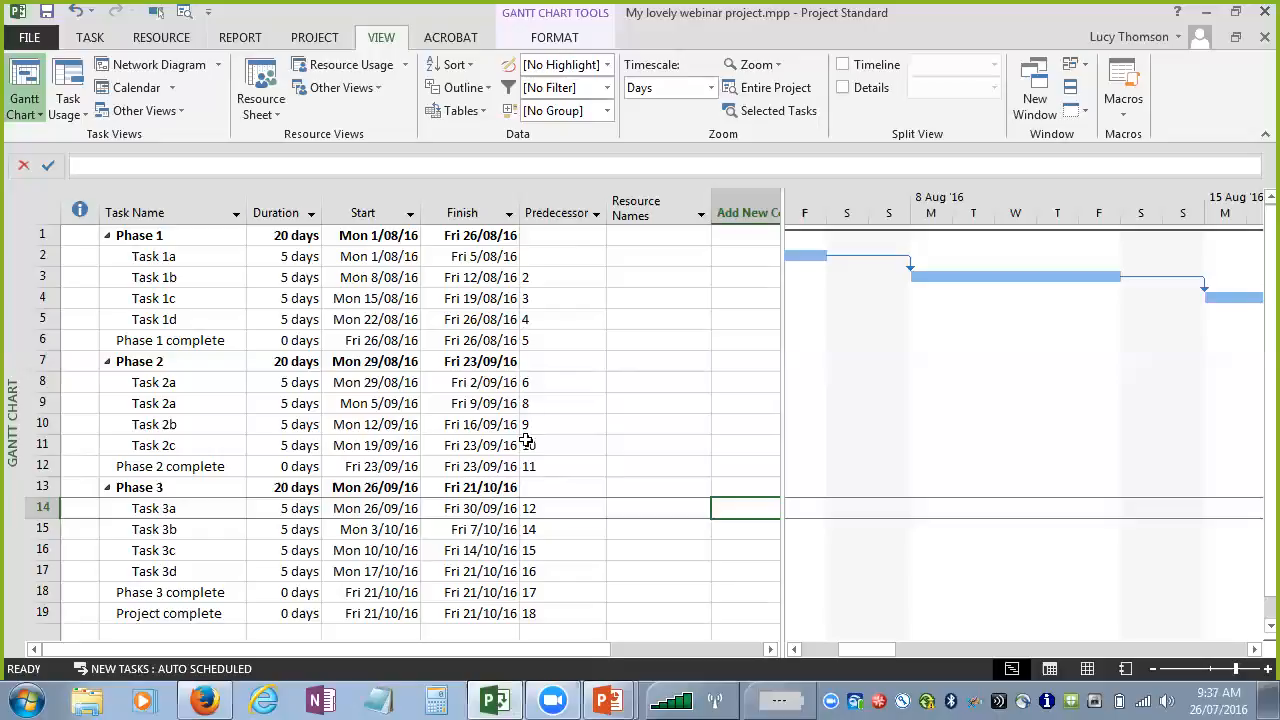
# - Zoom the Gantt chart's timescale to fit the entire project
pyautogui.click(24, 86)
pyautogui.rightClick(778, 92)
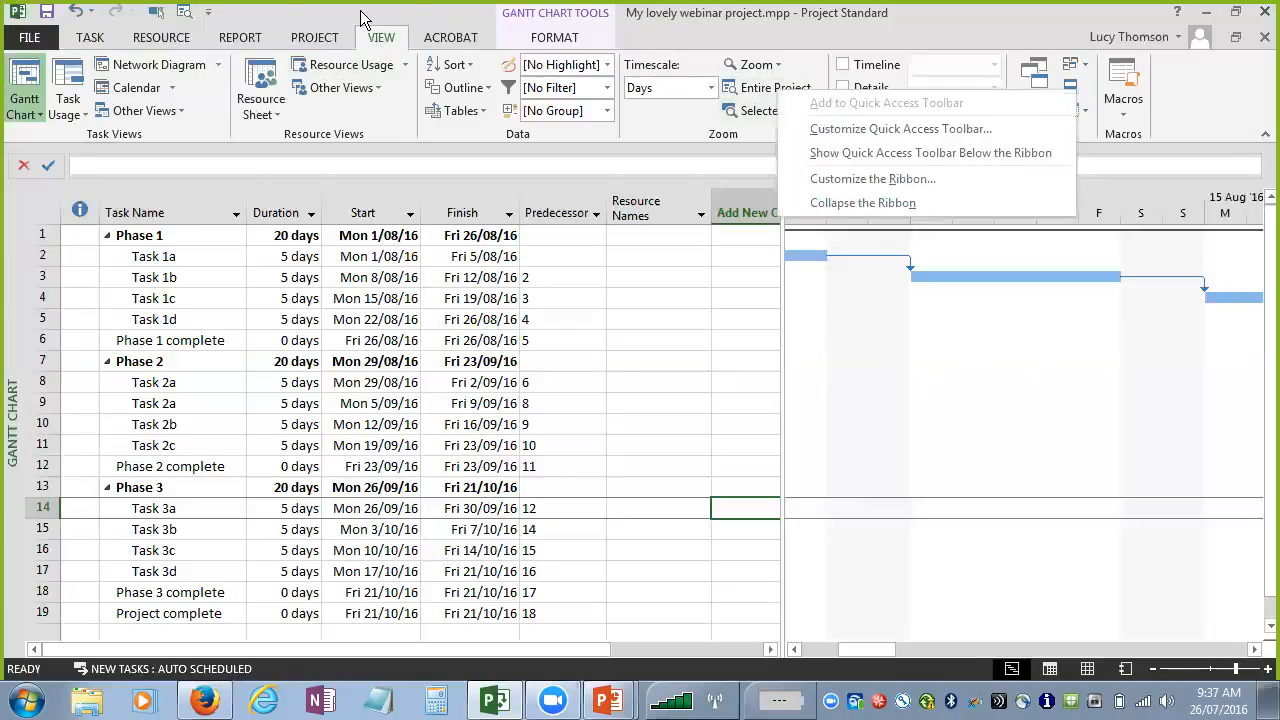
pyautogui.click(183, 14)
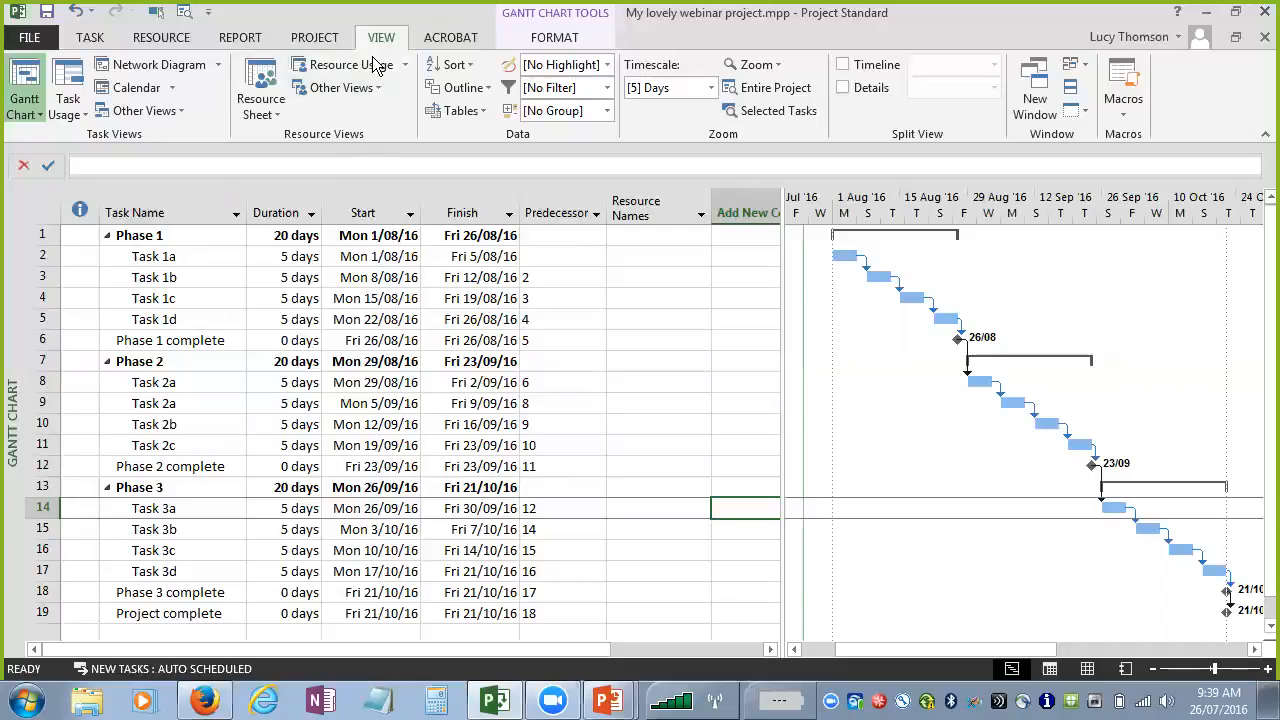
# - View the project's Resource Sheet and return to the Gantt Chart view
pyautogui.click(258, 82)
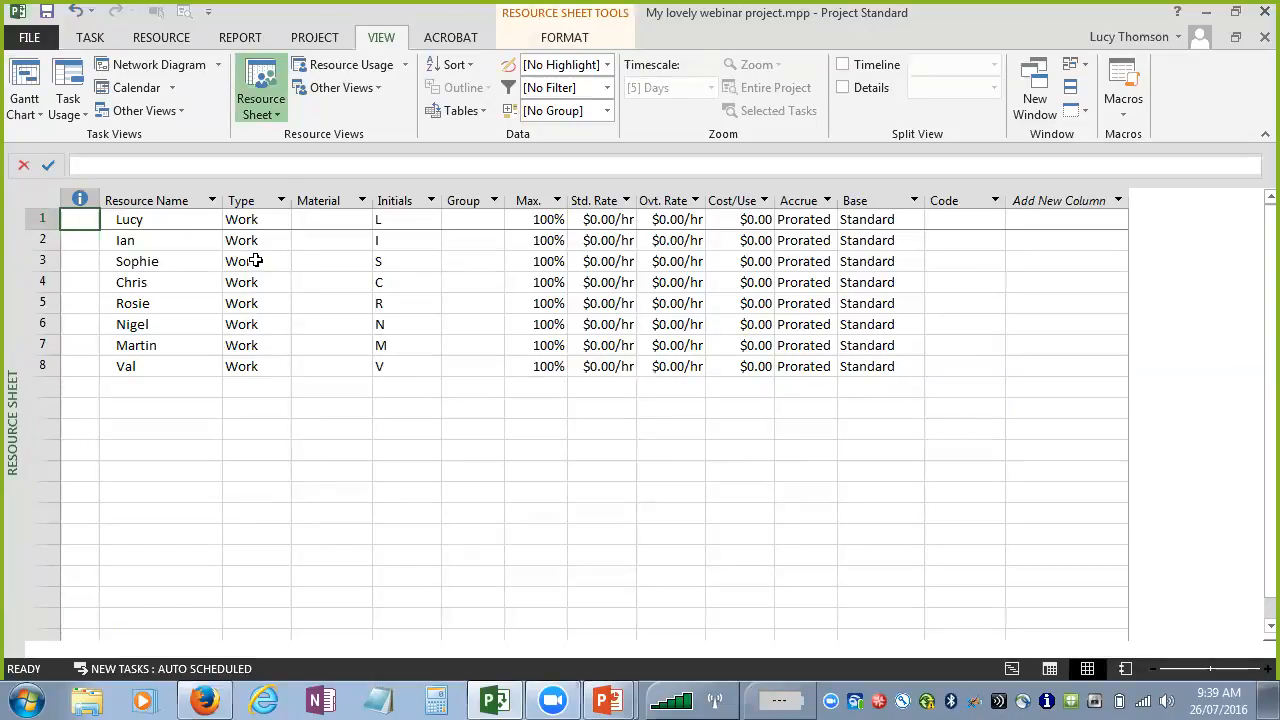
pyautogui.click(25, 80)
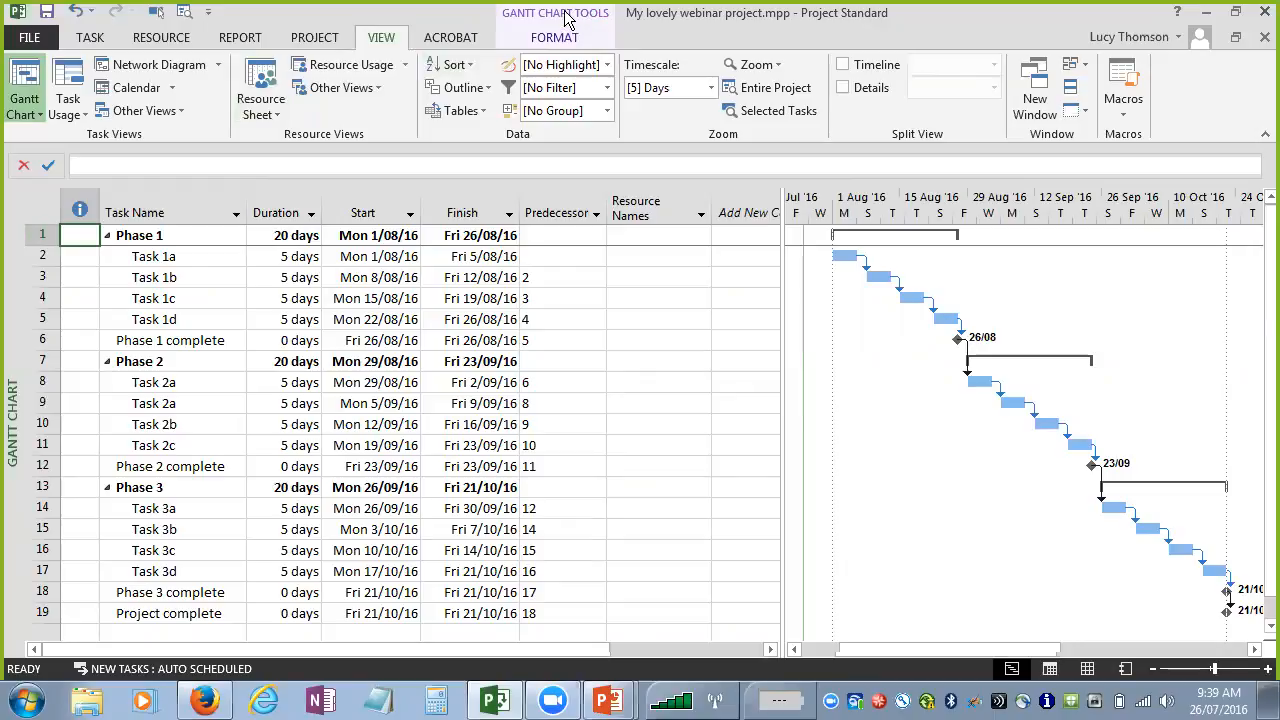
# - Show the project summary task and widen the Task Name column to fit its contents
pyautogui.click(550, 42)
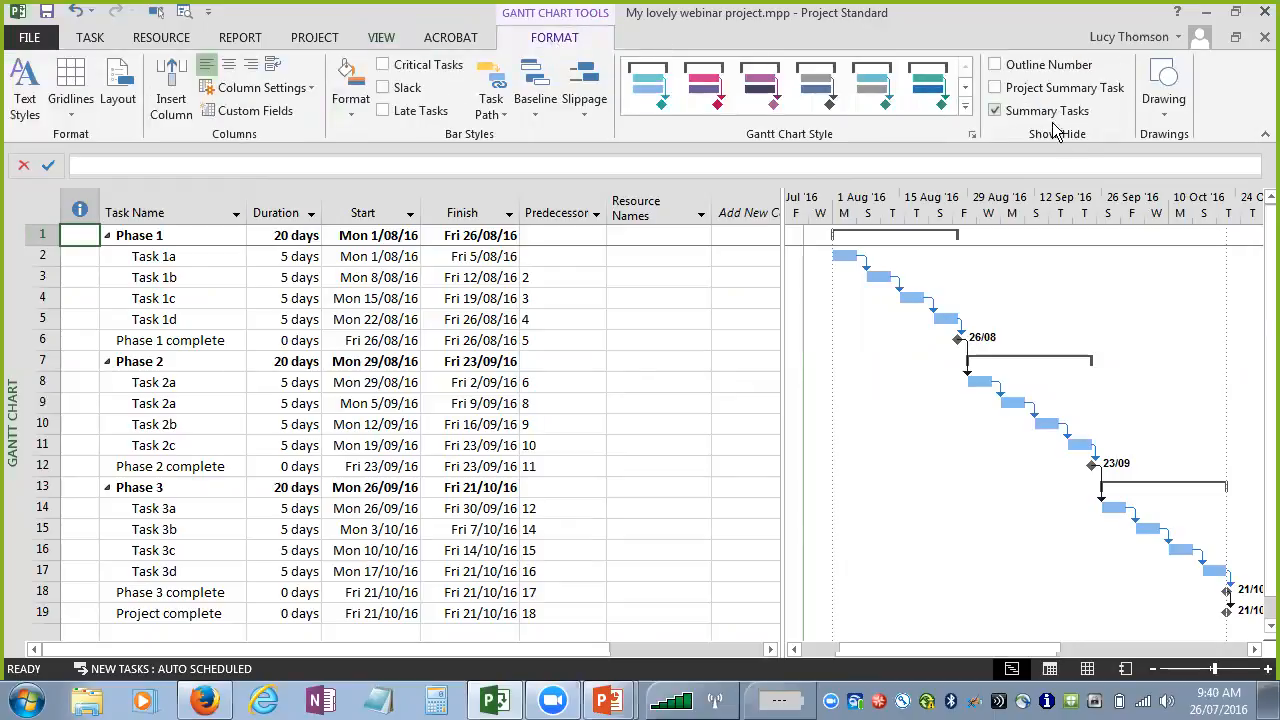
pyautogui.click(995, 88)
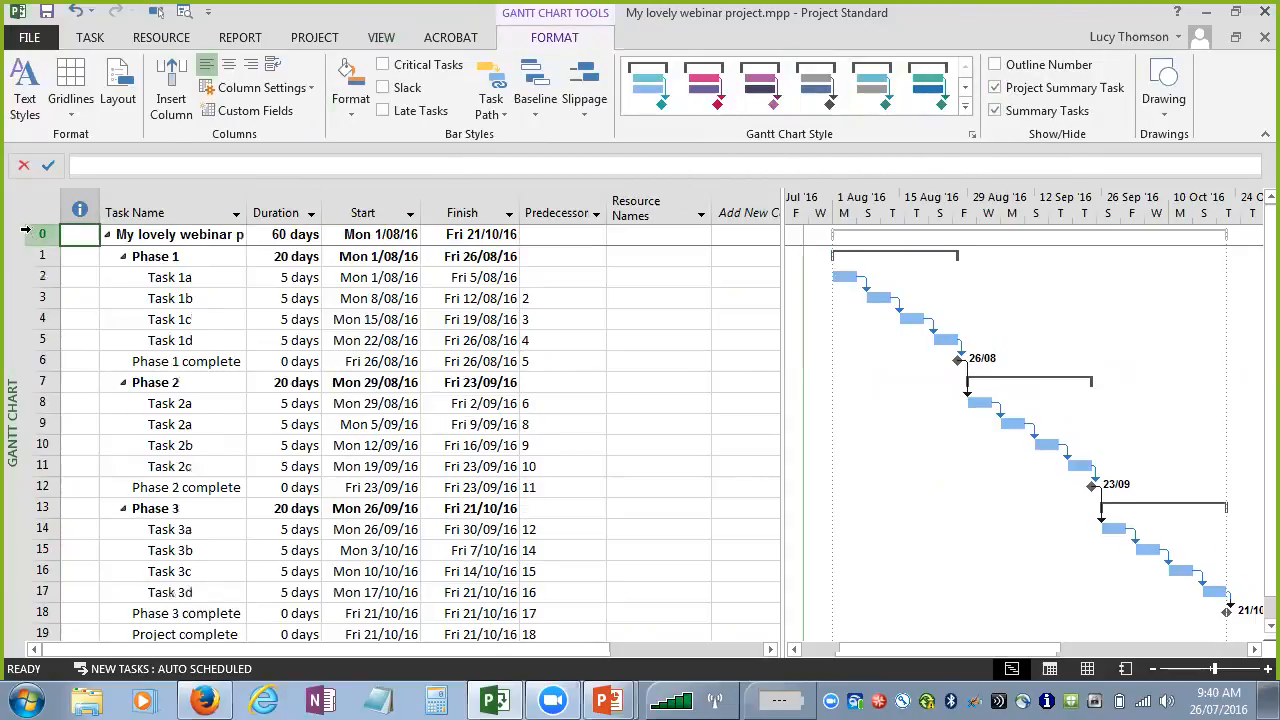
pyautogui.doubleClick(224, 238)
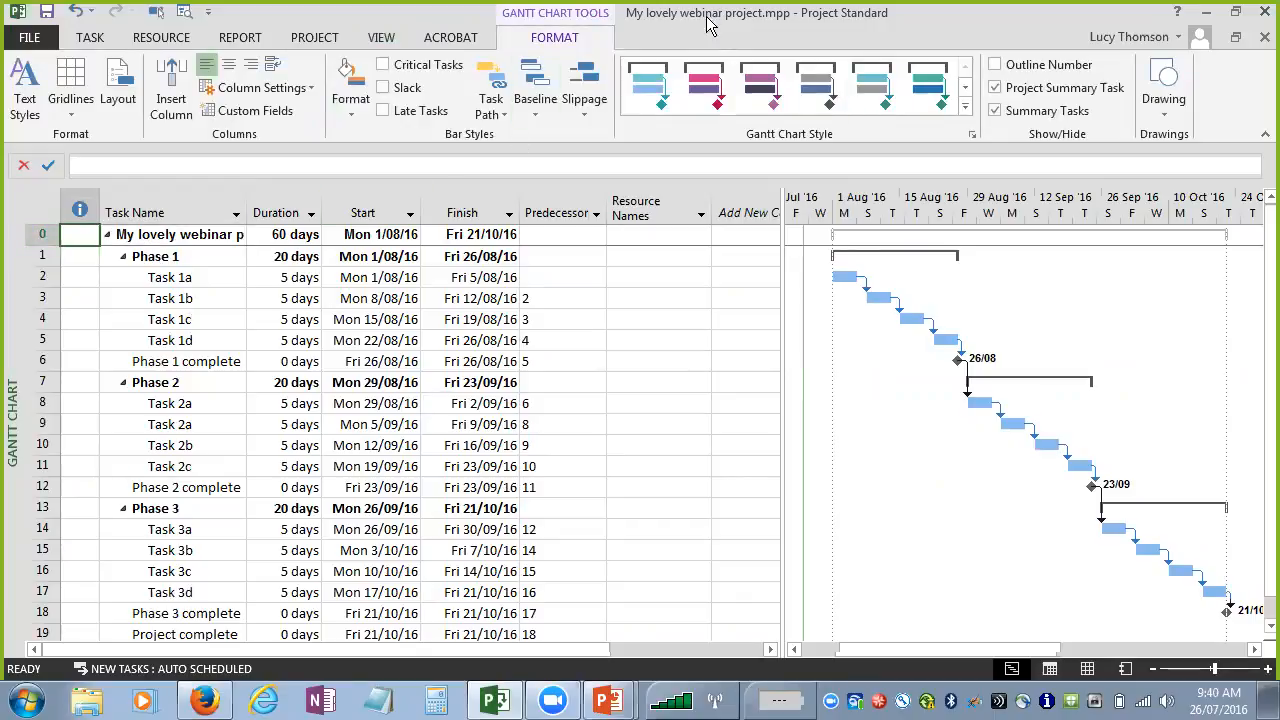
pyautogui.doubleClick(247, 197)
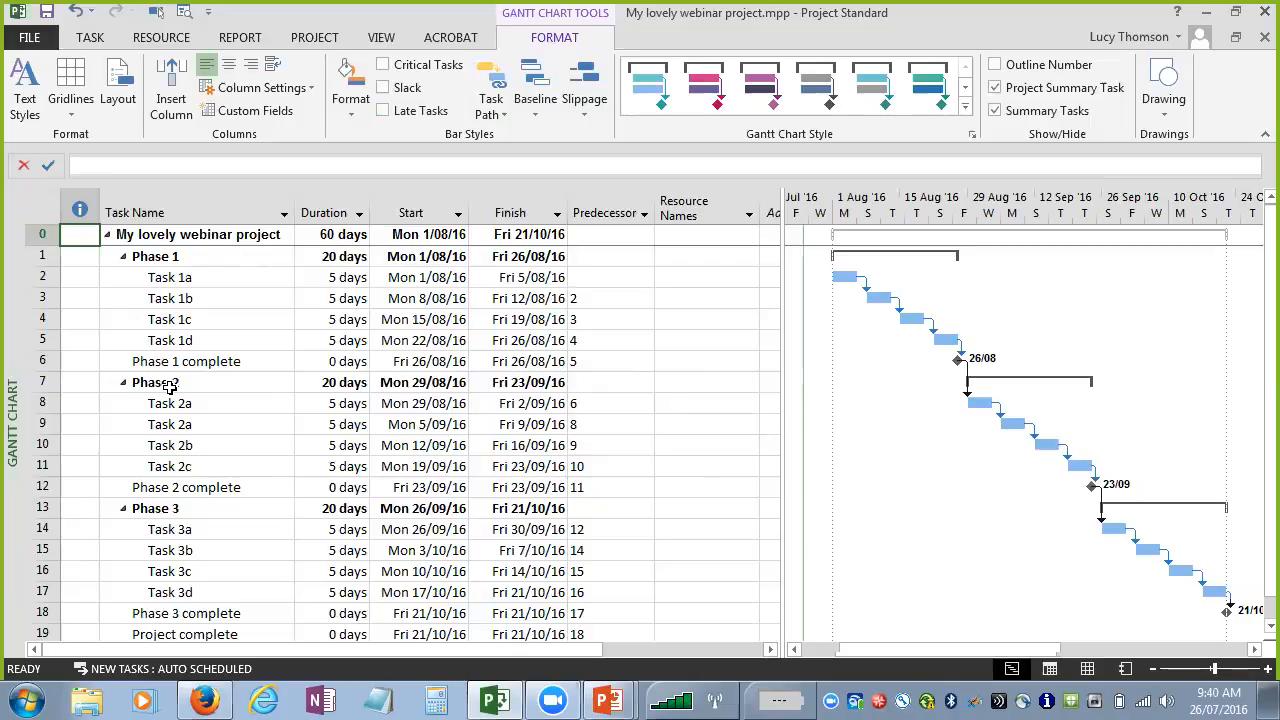
# - Examine the Phase 1 summary task, its subtasks, the completion milestone and the start of Phase 2
pyautogui.click(192, 257)
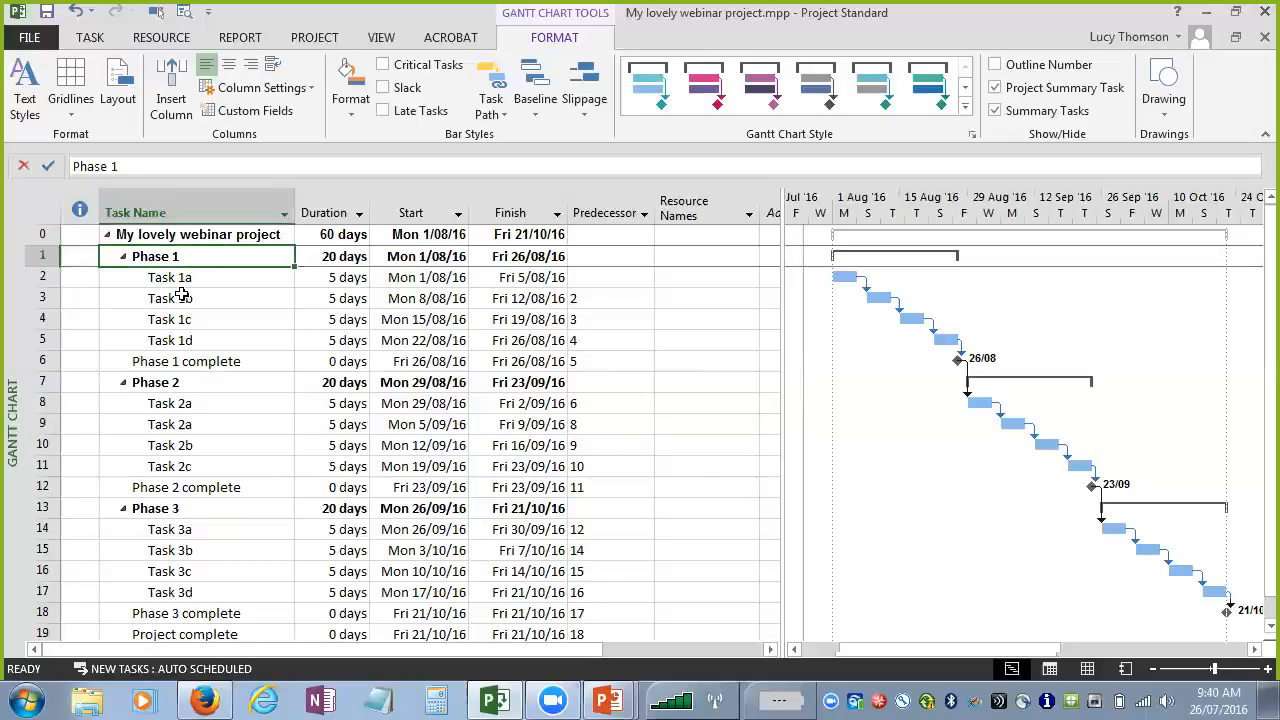
pyautogui.click(187, 279)
pyautogui.click(189, 298)
pyautogui.click(192, 319)
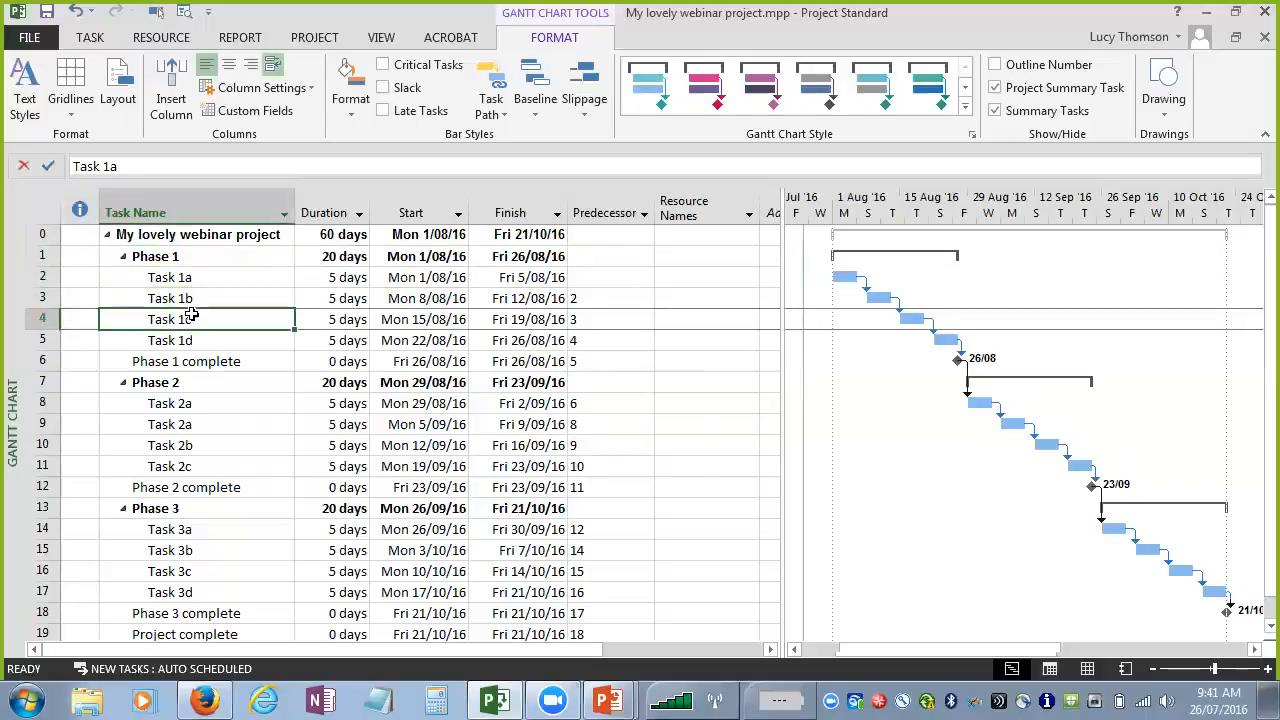
pyautogui.click(195, 340)
pyautogui.click(196, 363)
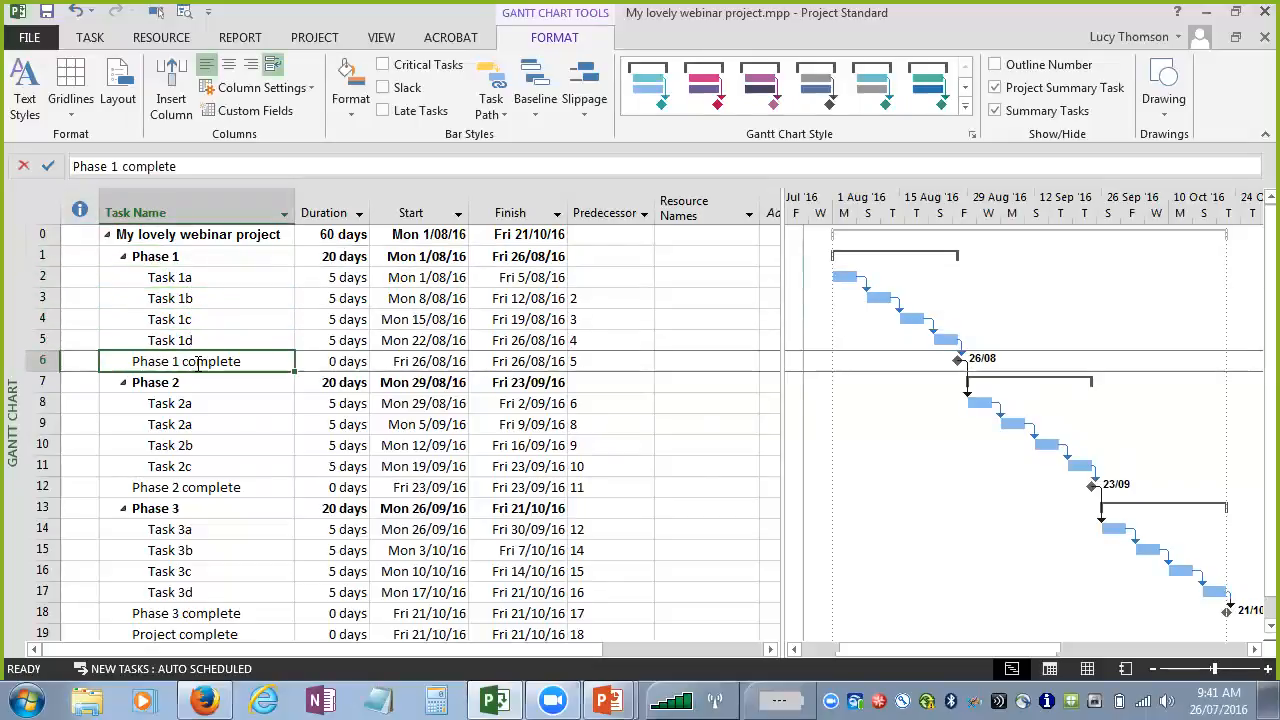
pyautogui.click(192, 383)
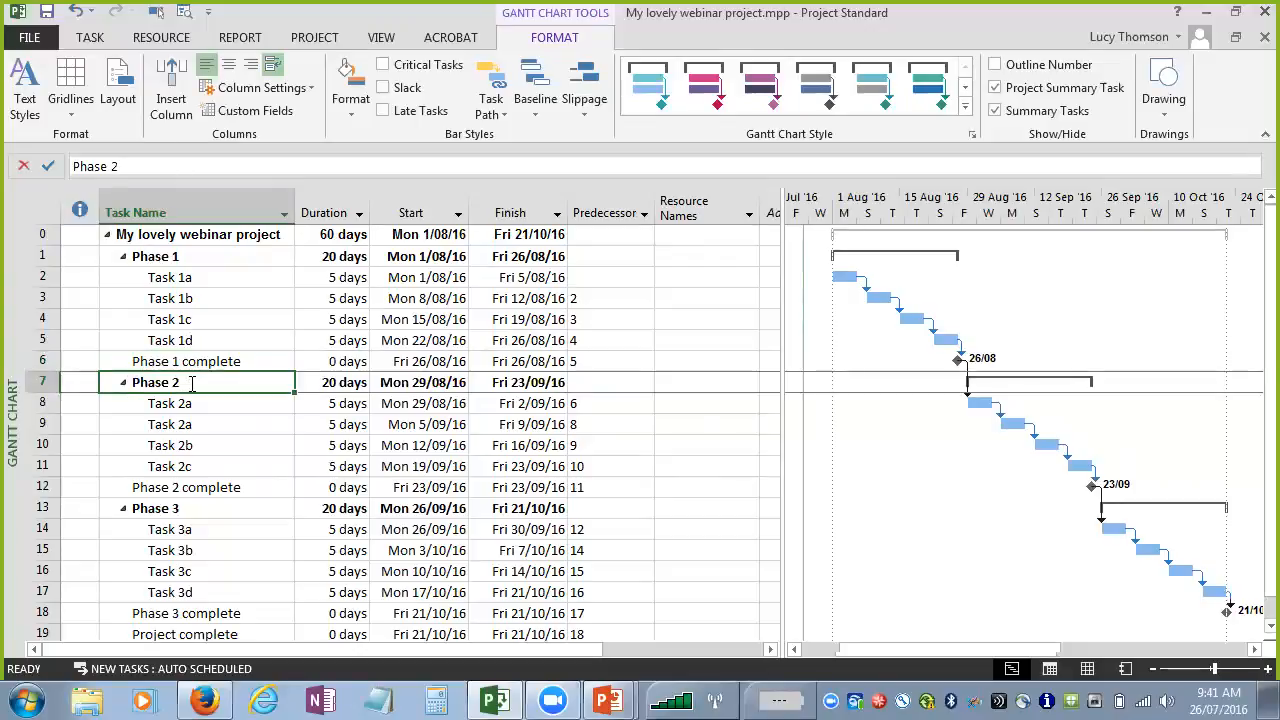
pyautogui.click(155, 256)
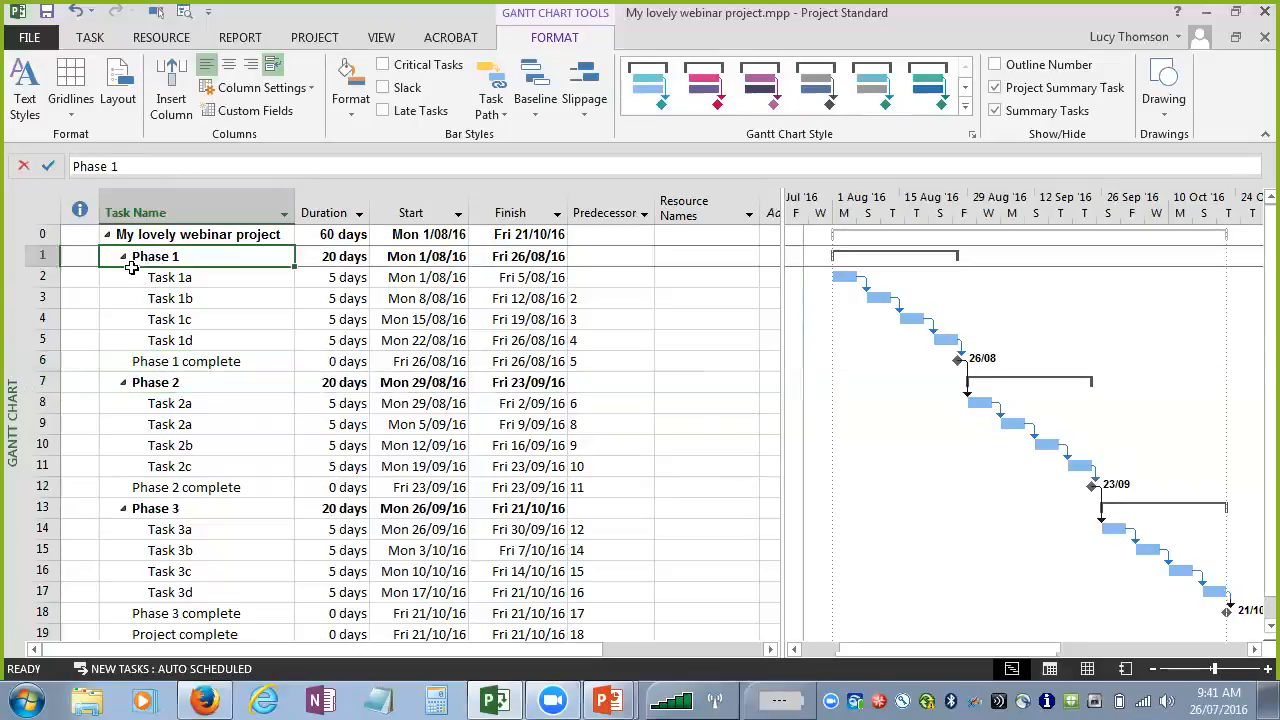
# - Outdent Tasks 1a to 1d to the same level as Phase 1
pyautogui.click(26, 277)
pyautogui.moveTo(26, 277); pyautogui.dragTo(20, 340)
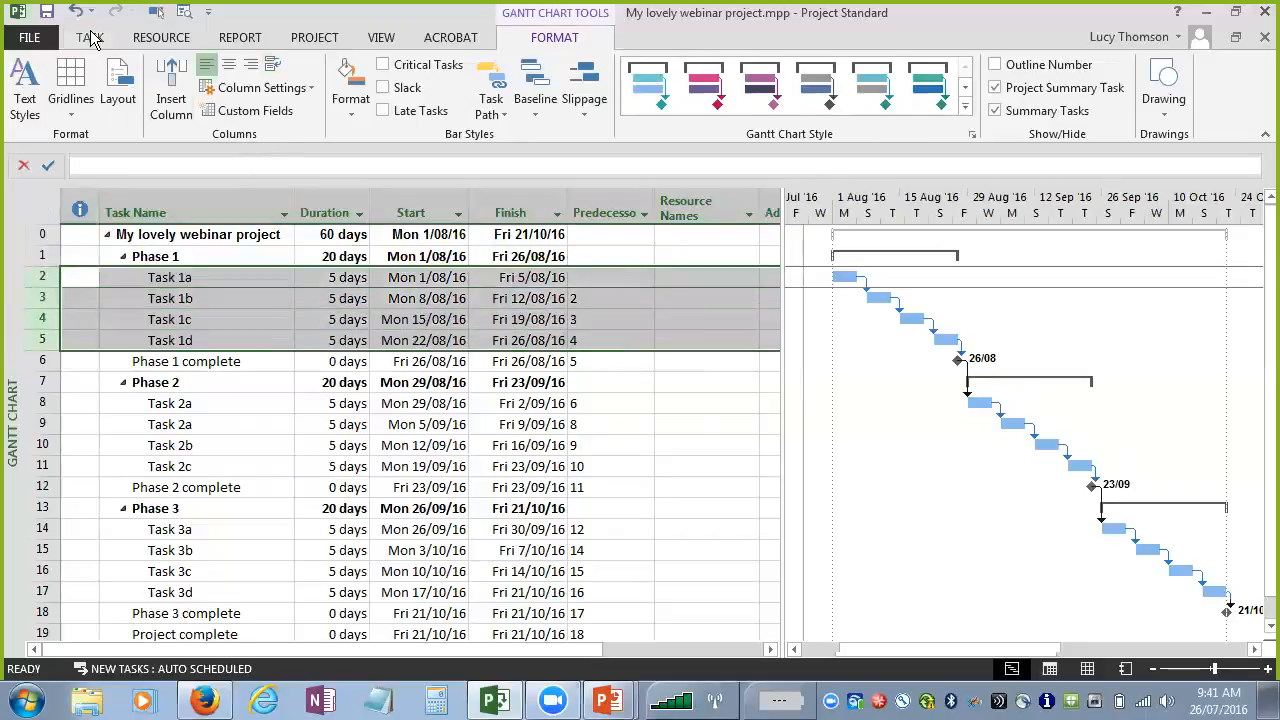
pyautogui.click(89, 37)
pyautogui.click(375, 103)
pyautogui.click(274, 322)
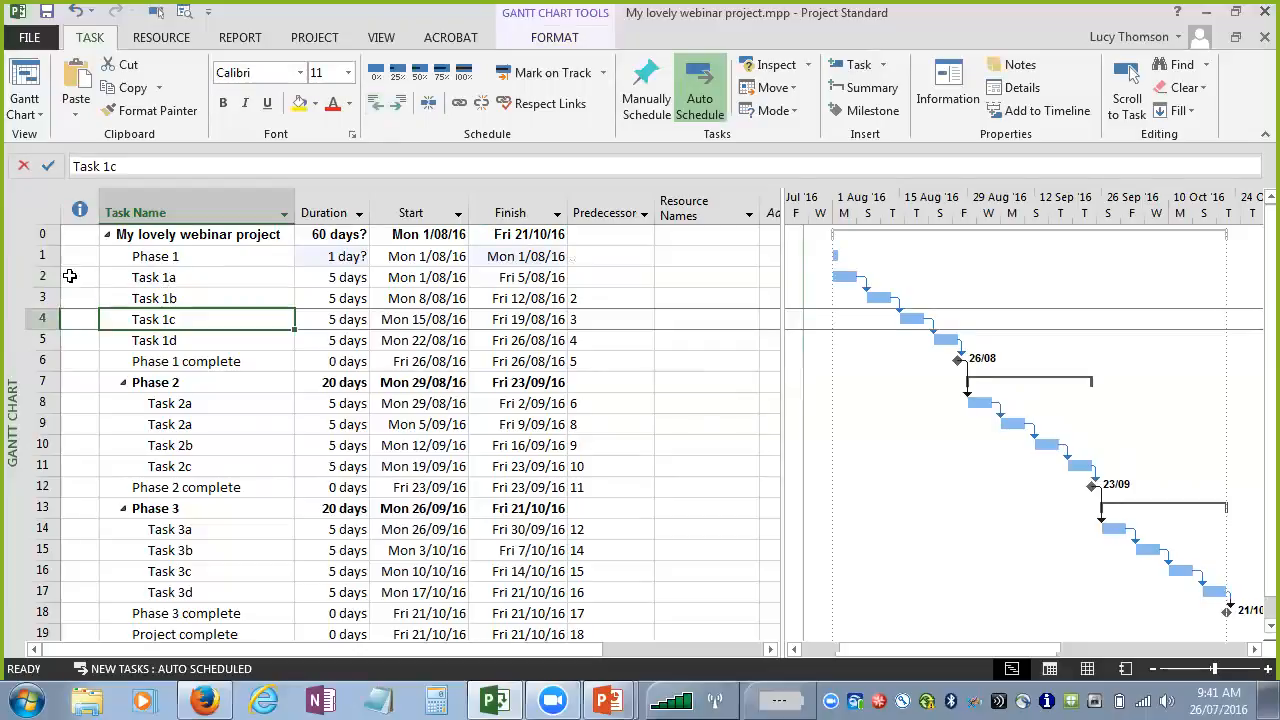
# - Indent Tasks 1a to 1d as subtasks of Phase 1
pyautogui.moveTo(39, 276); pyautogui.dragTo(36, 338)
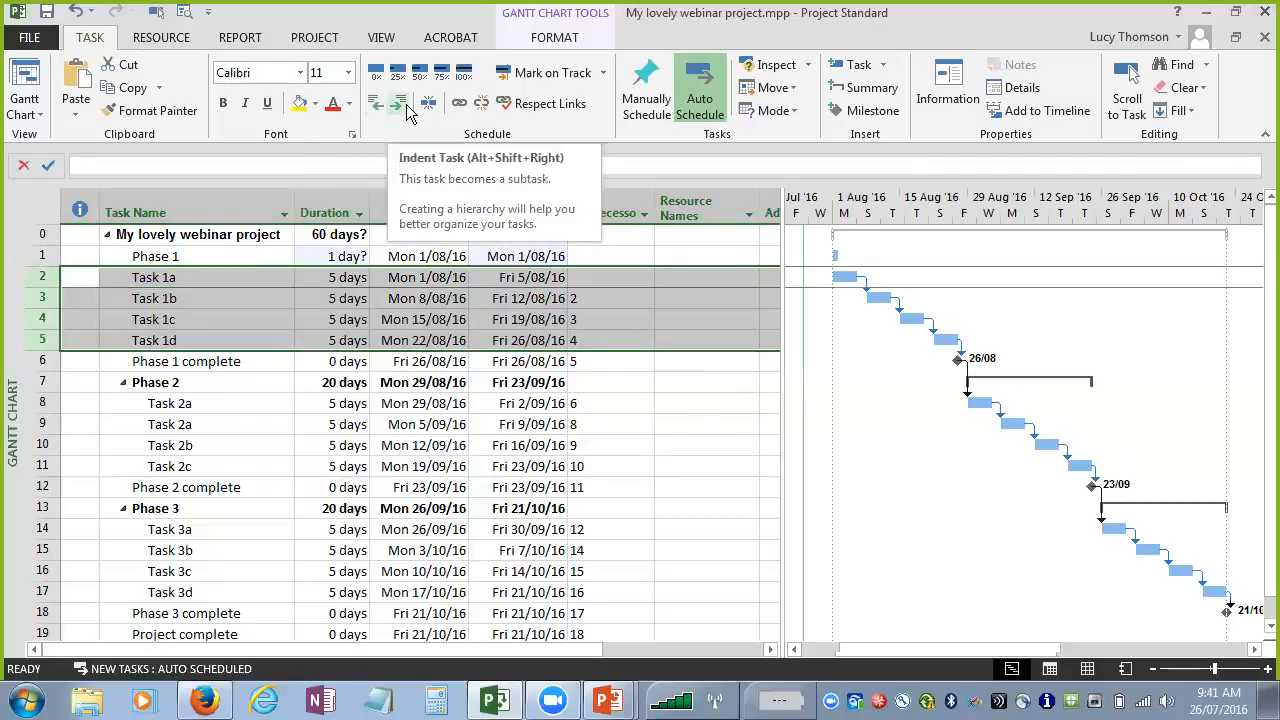
pyautogui.click(405, 106)
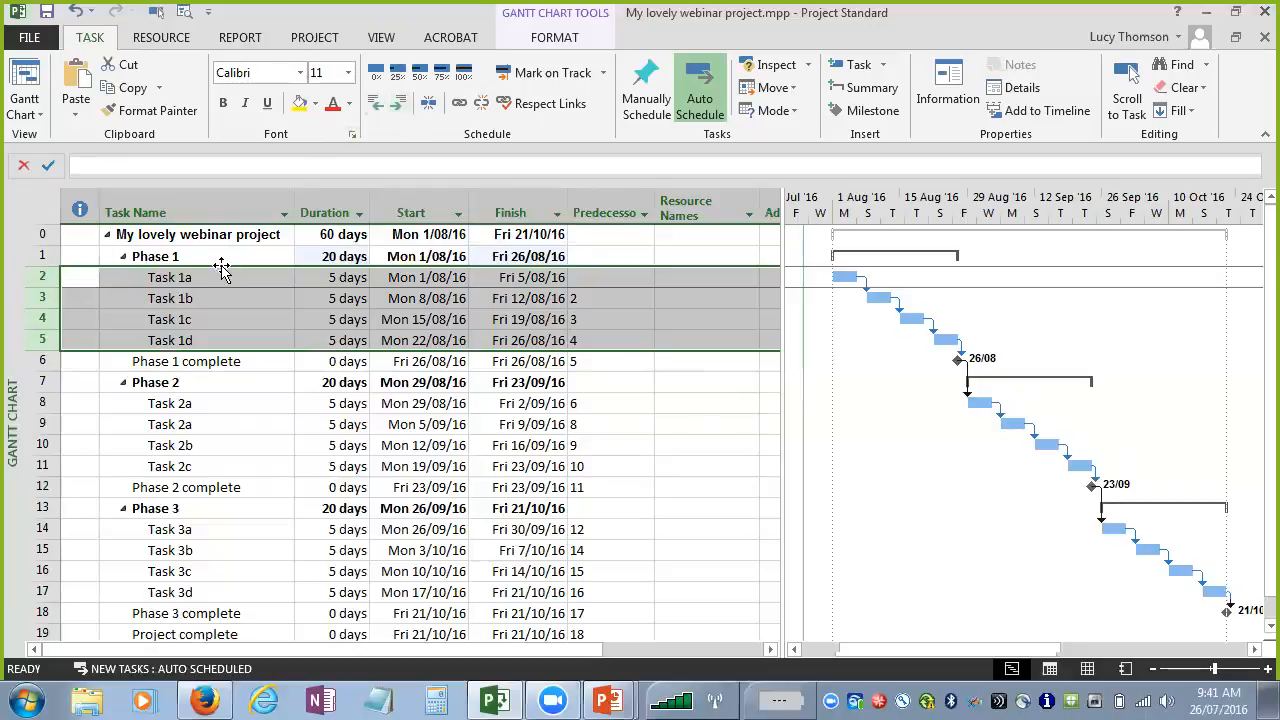
# - Set the duration of Task 1a to 10 days
pyautogui.click(345, 256)
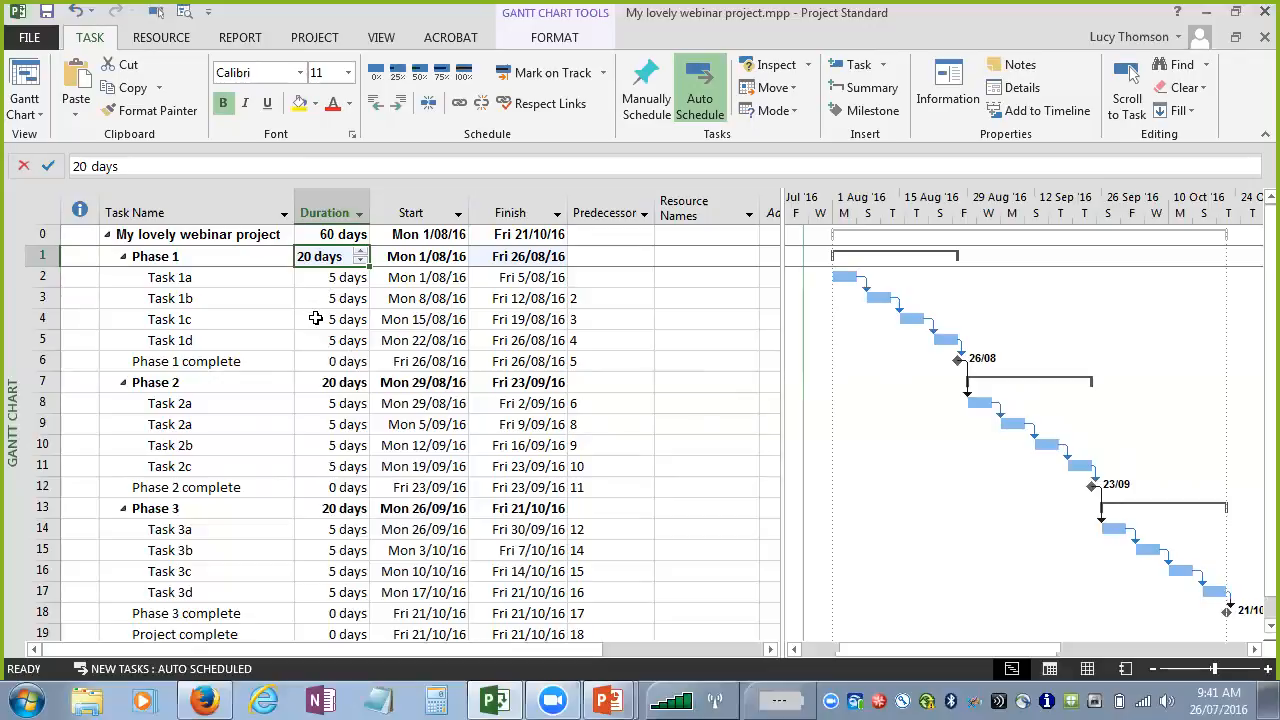
pyautogui.click(300, 277)
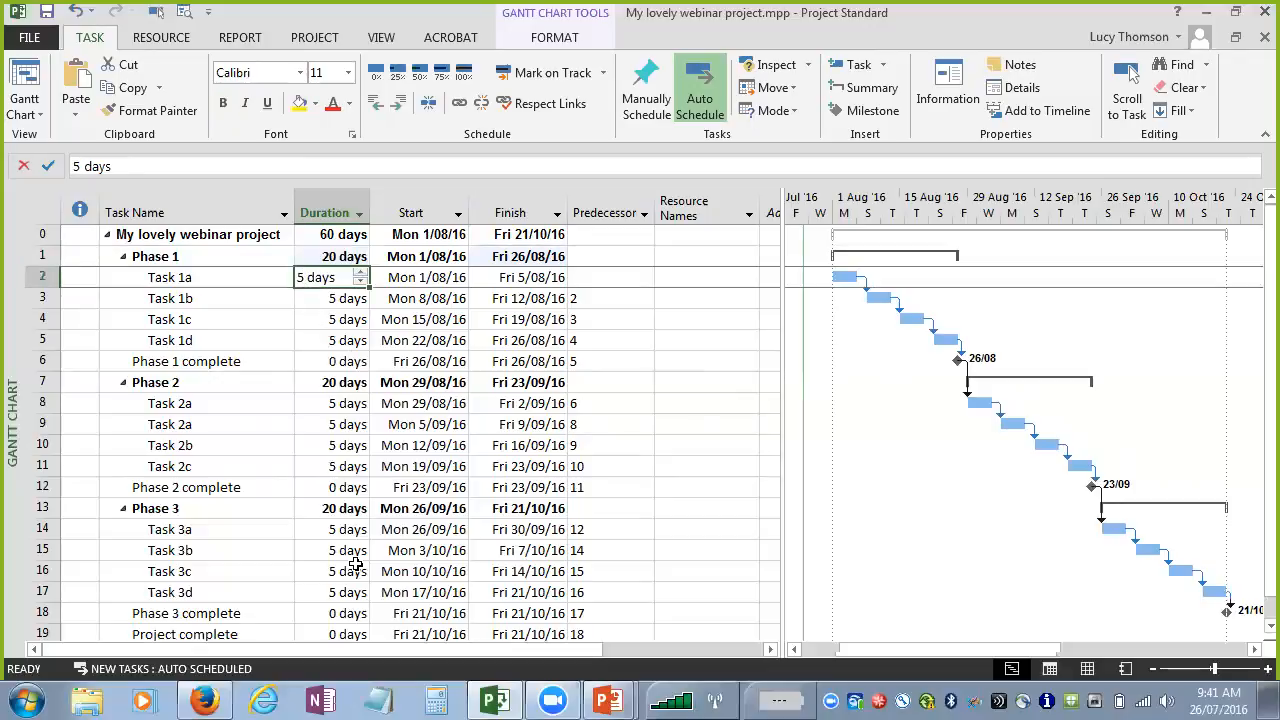
pyautogui.write('10')
pyautogui.press('Return')
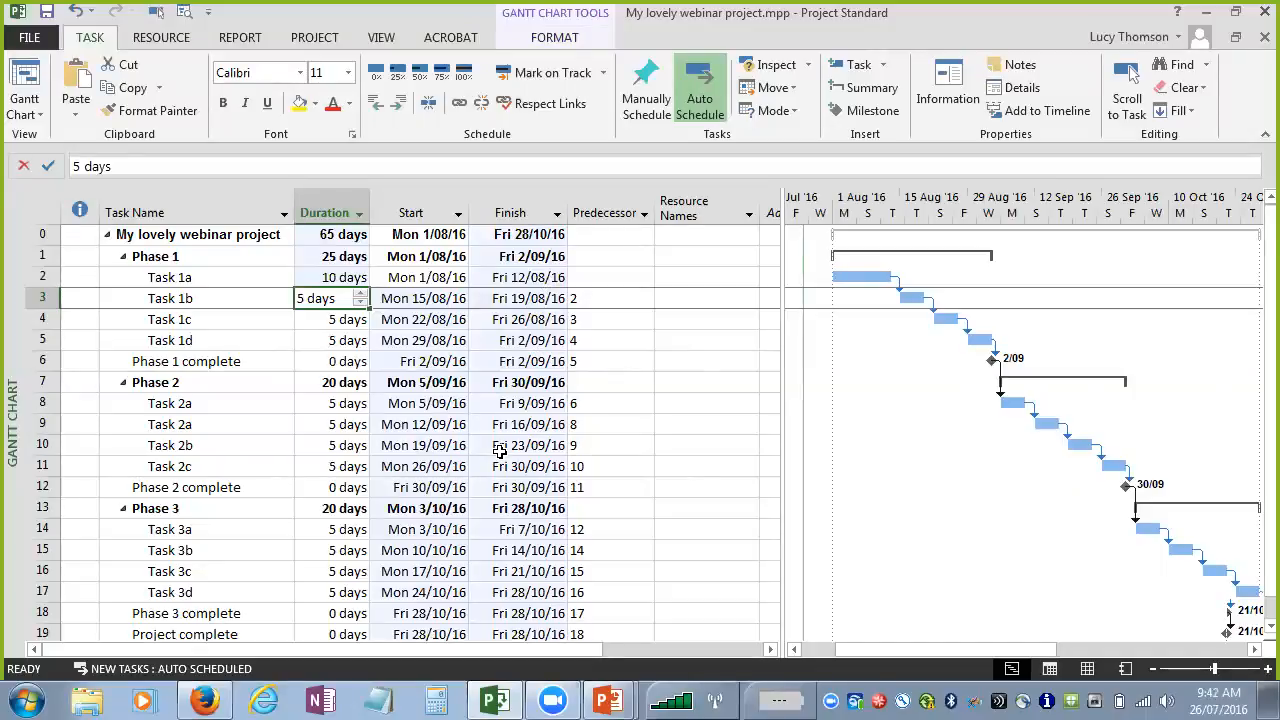
# - Set the duration of Task 1a to 5 days
pyautogui.click(350, 276)
pyautogui.write('5')
pyautogui.click(335, 361)
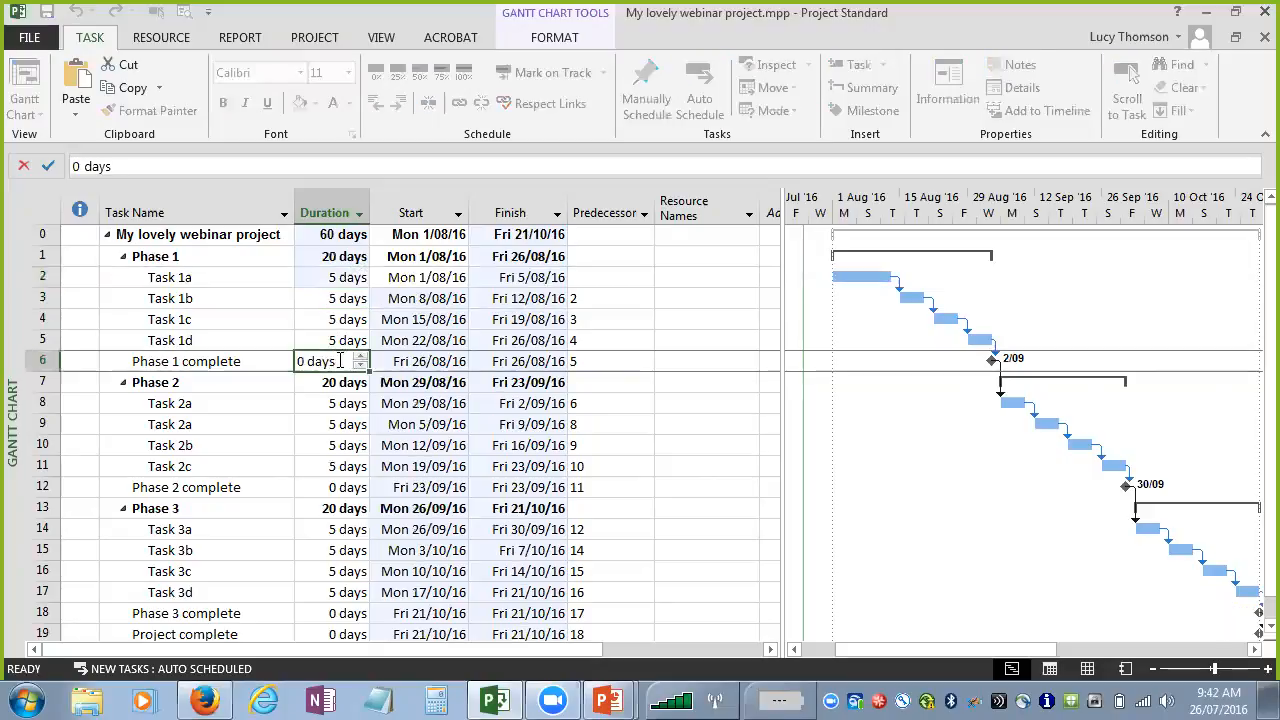
# - Try a duration of 10 days for Task 2c and undo the change
pyautogui.click(341, 466)
pyautogui.write('10')
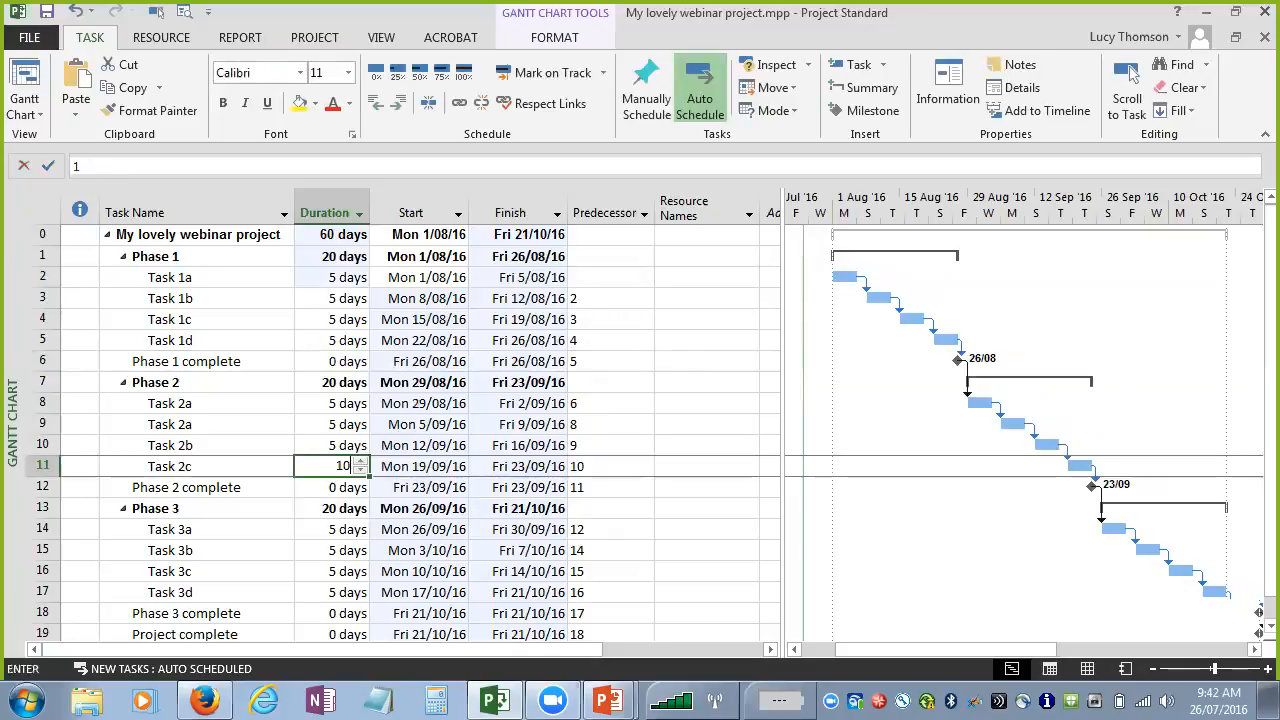
pyautogui.press('Return')
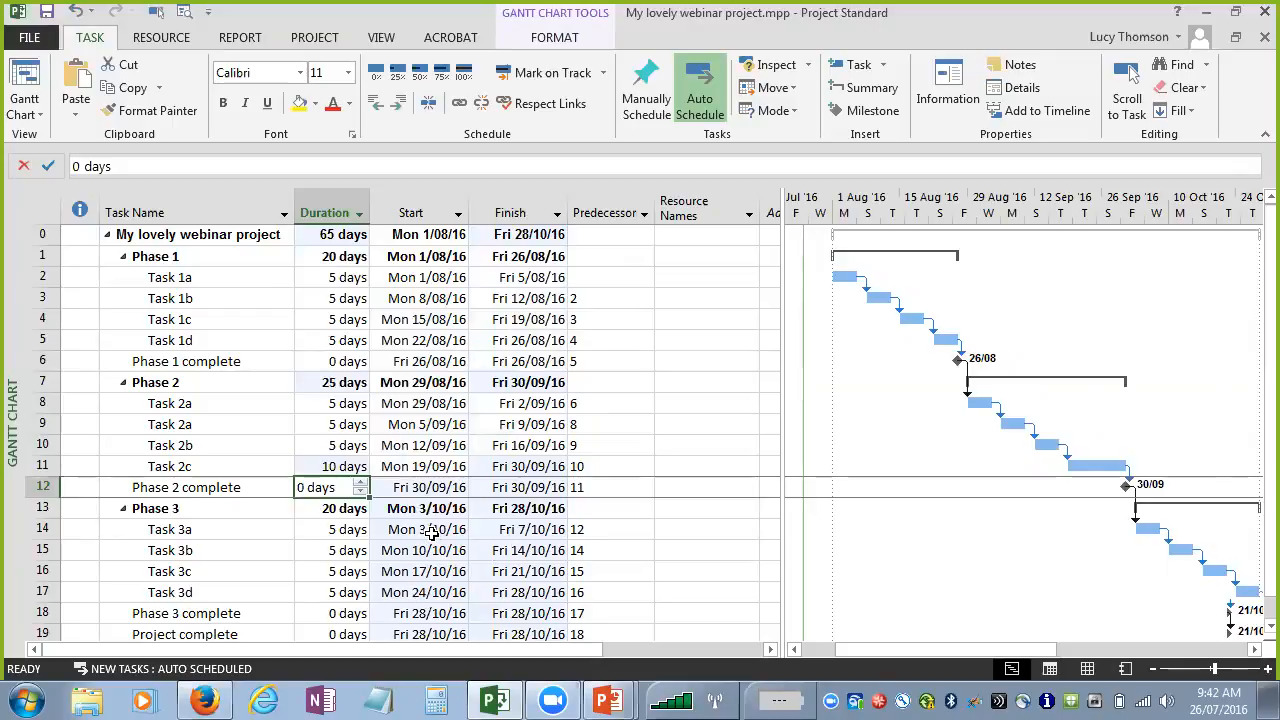
pyautogui.hotkey('ctrl', 'z')
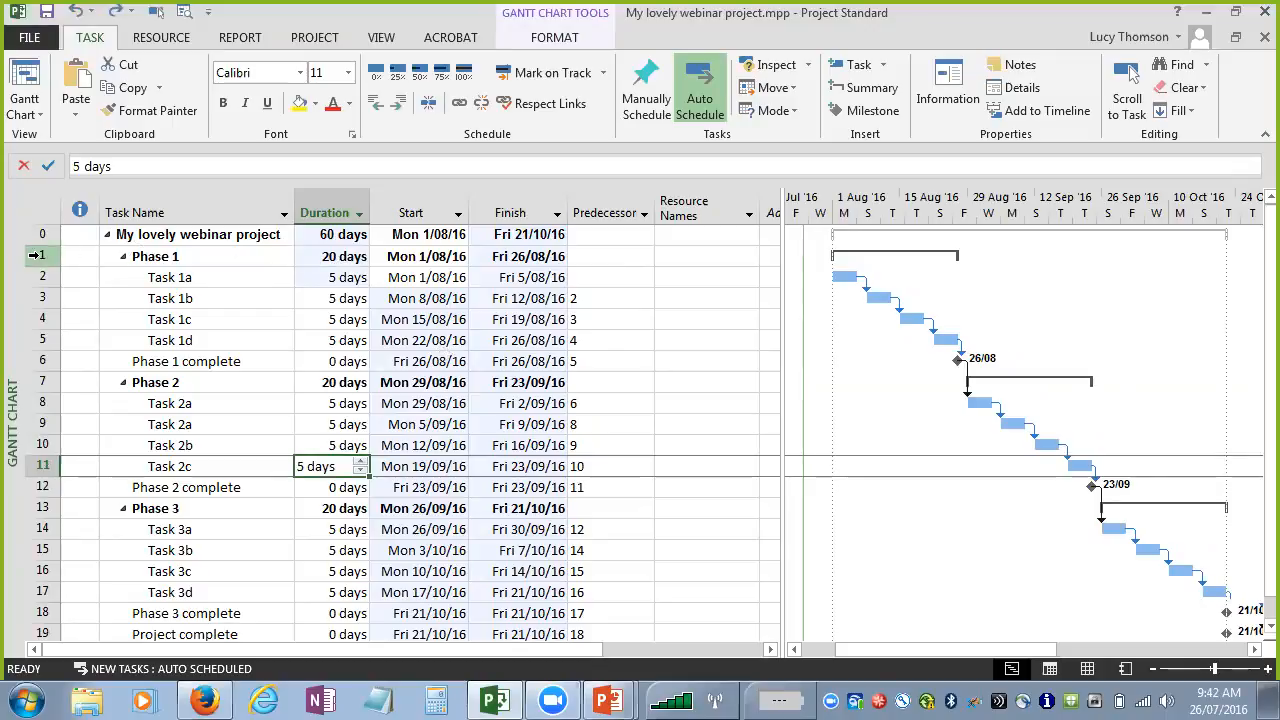
# - Review the Phase 1 summary duration and the sequence of Task 1a and Task 1b in the schedule
pyautogui.click(33, 255)
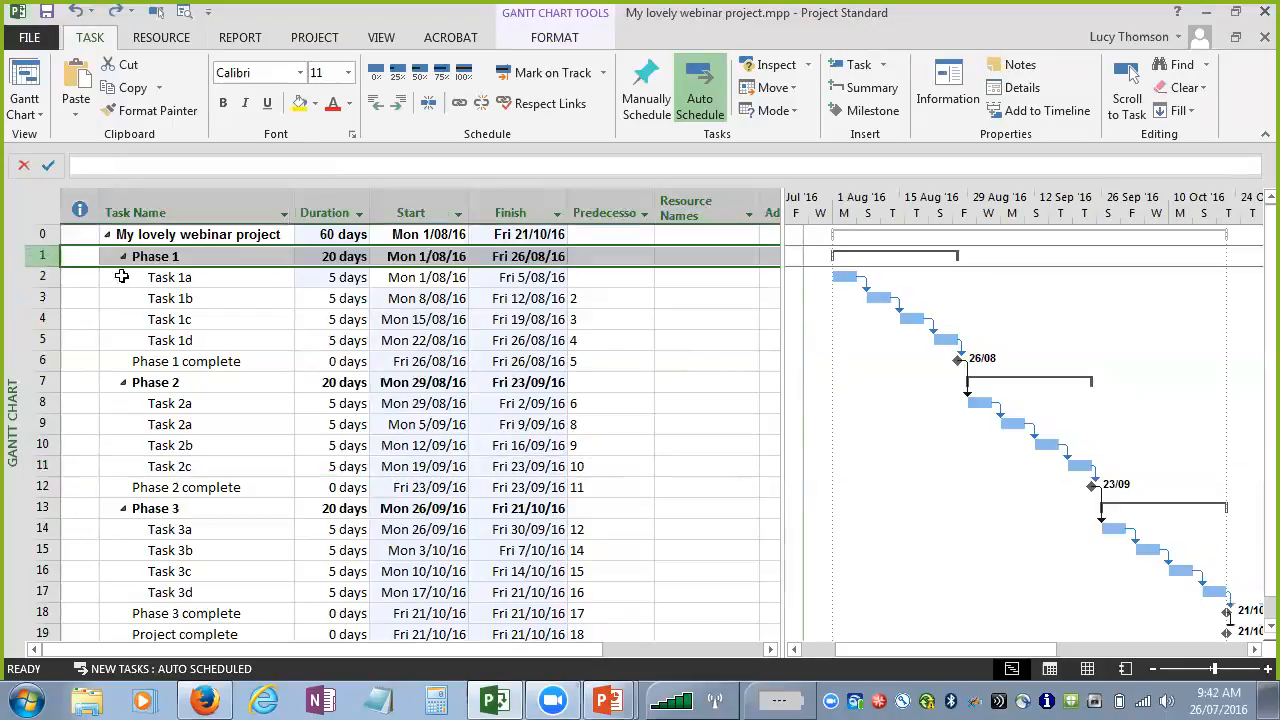
pyautogui.click(334, 257)
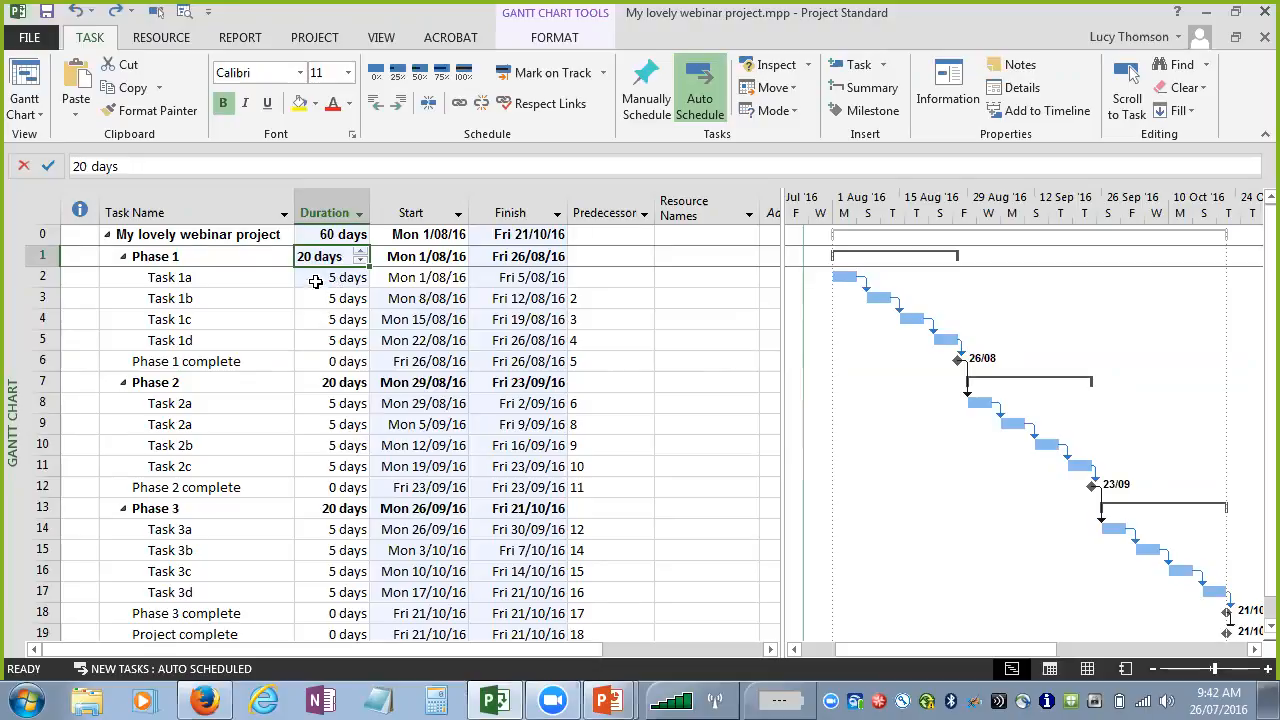
pyautogui.click(192, 280)
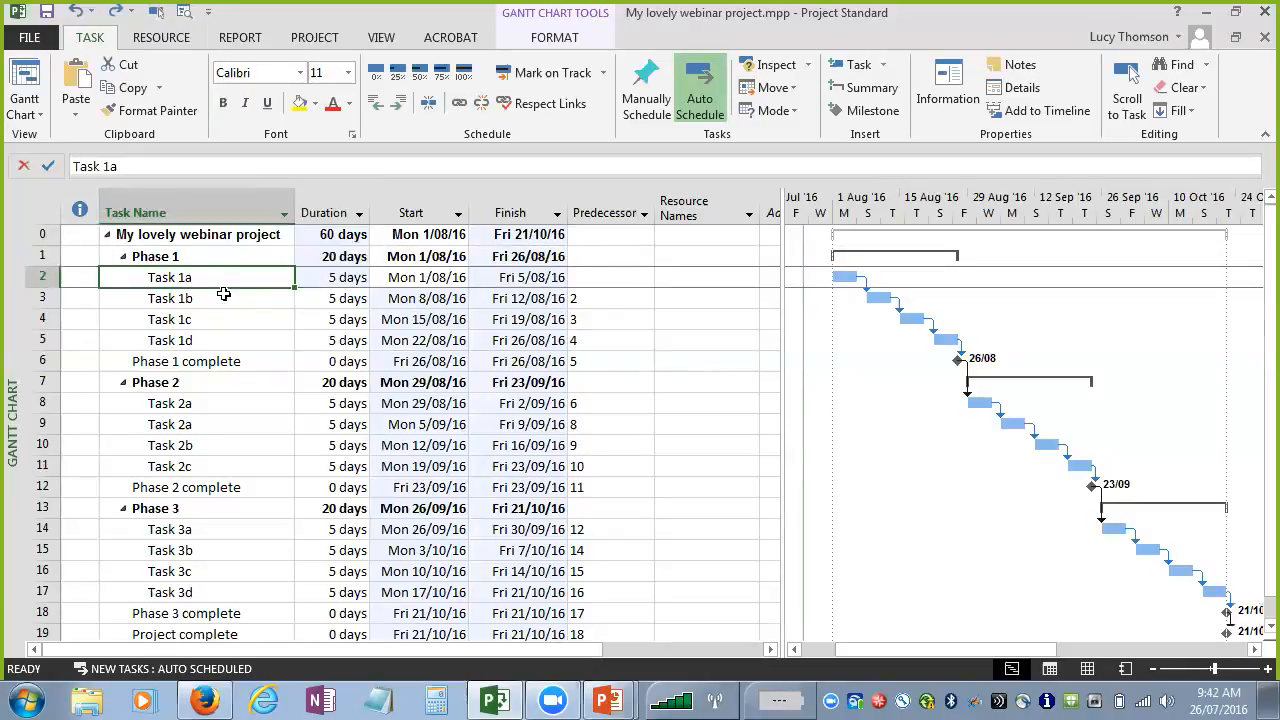
pyautogui.click(223, 293)
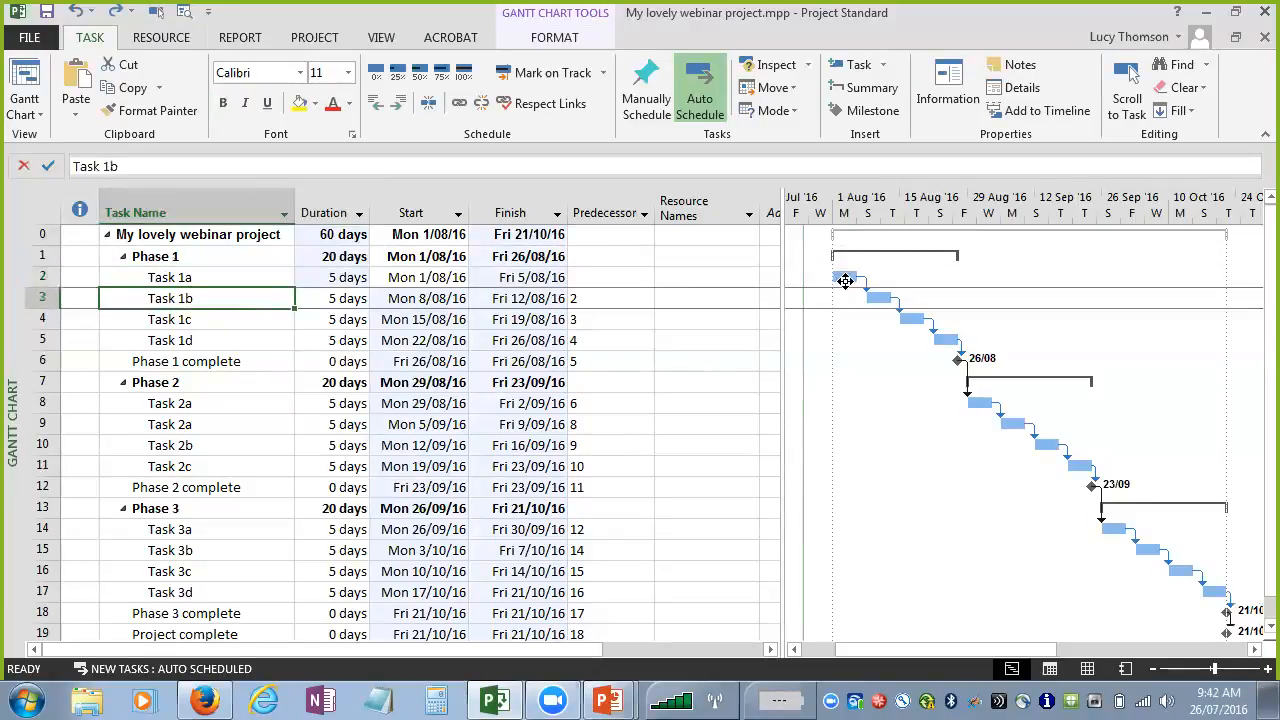
pyautogui.click(274, 274)
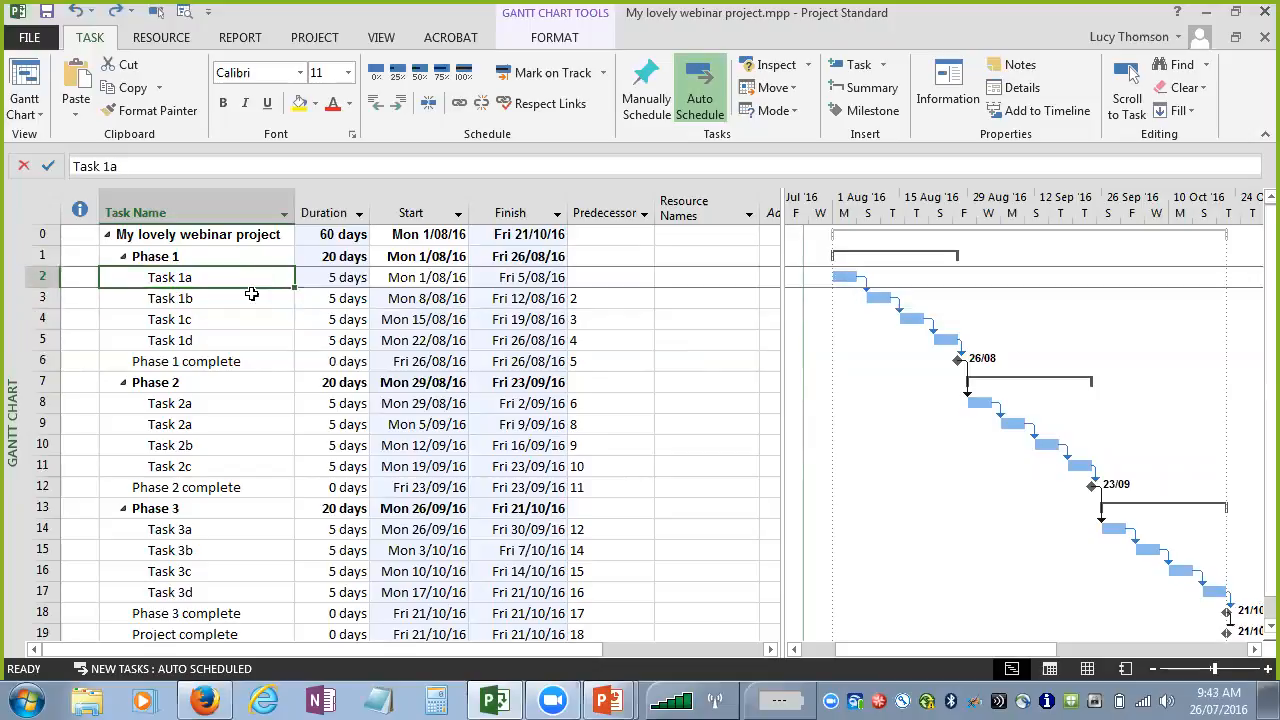
pyautogui.click(251, 295)
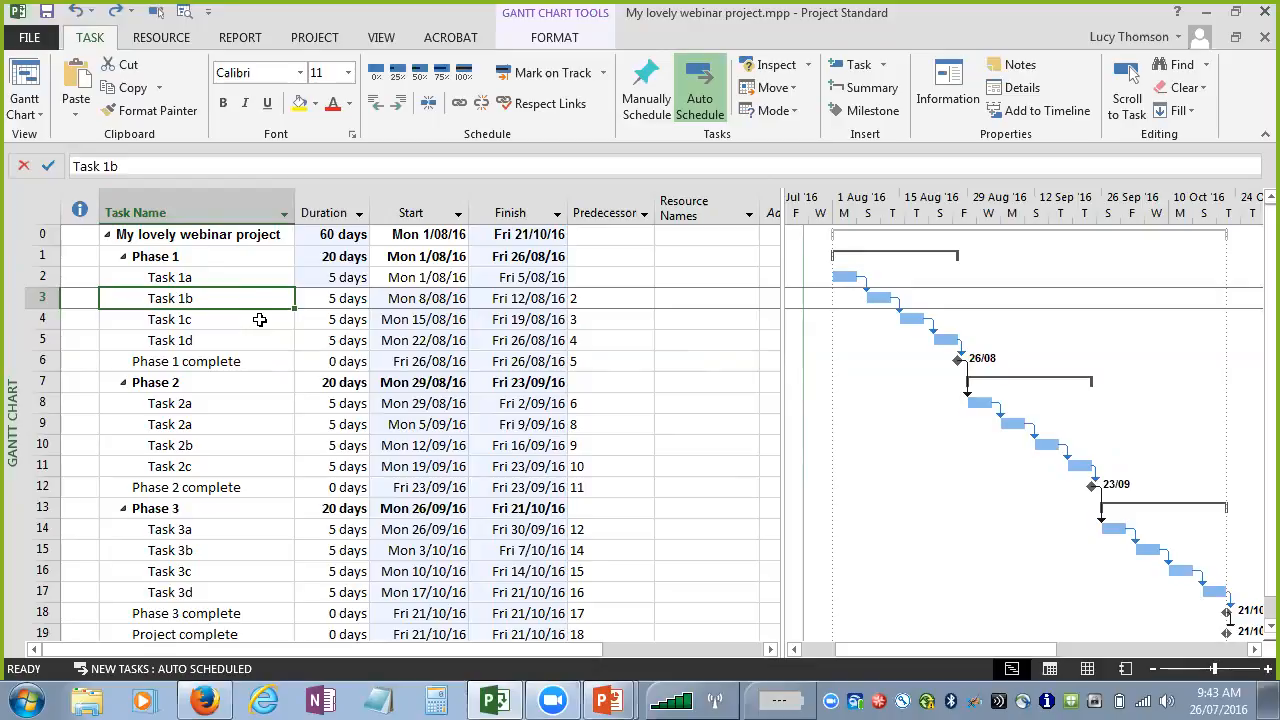
# - Collapse the subtasks of Phase 1, Phase 2 and Phase 3
pyautogui.click(124, 258)
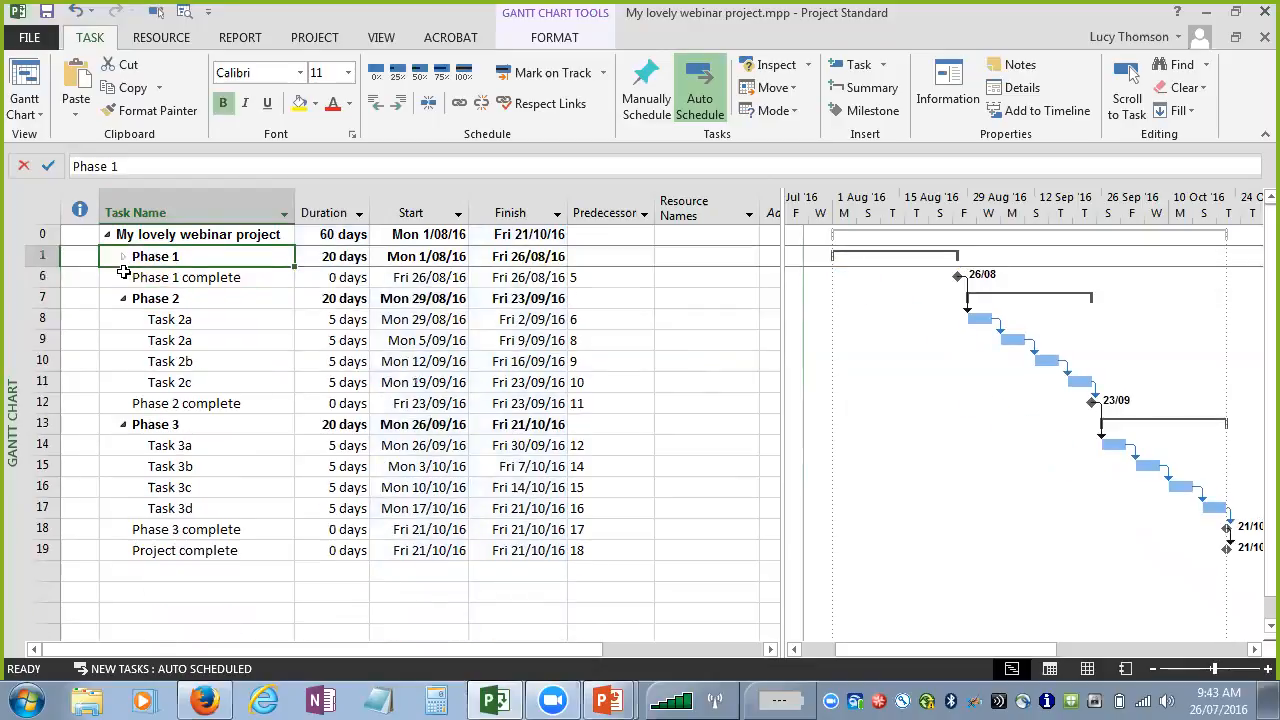
pyautogui.click(123, 298)
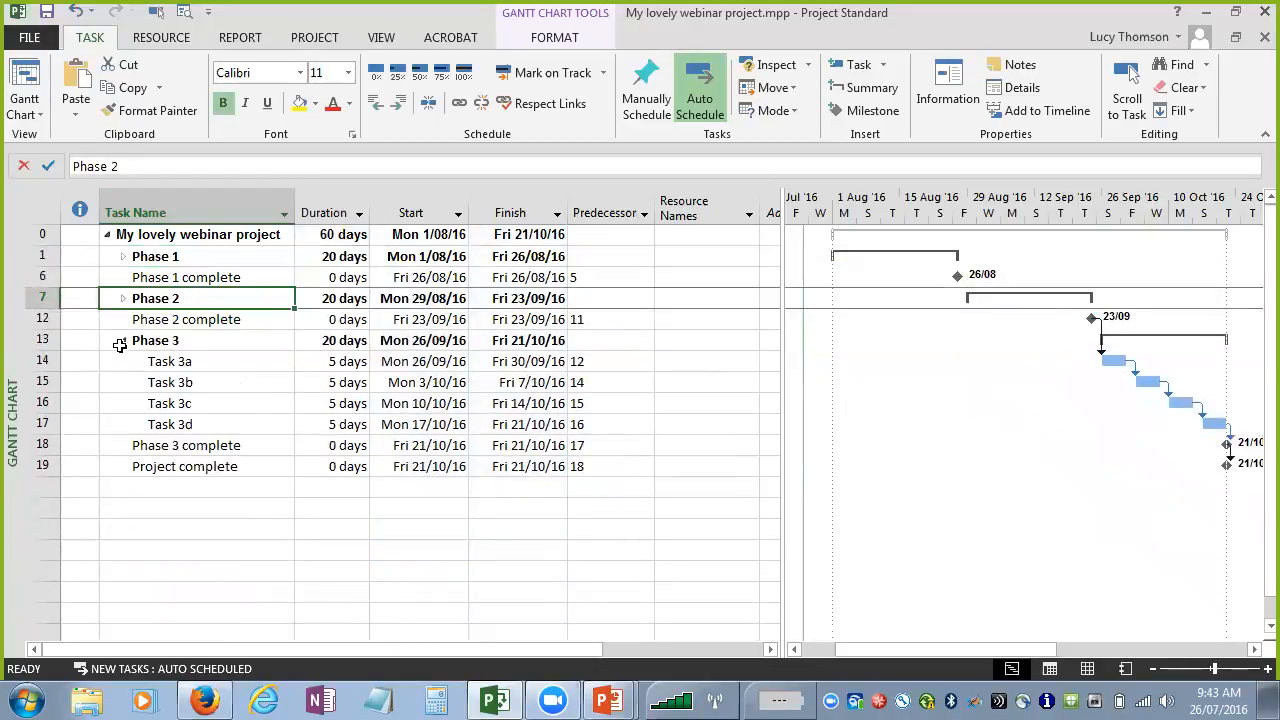
pyautogui.click(123, 340)
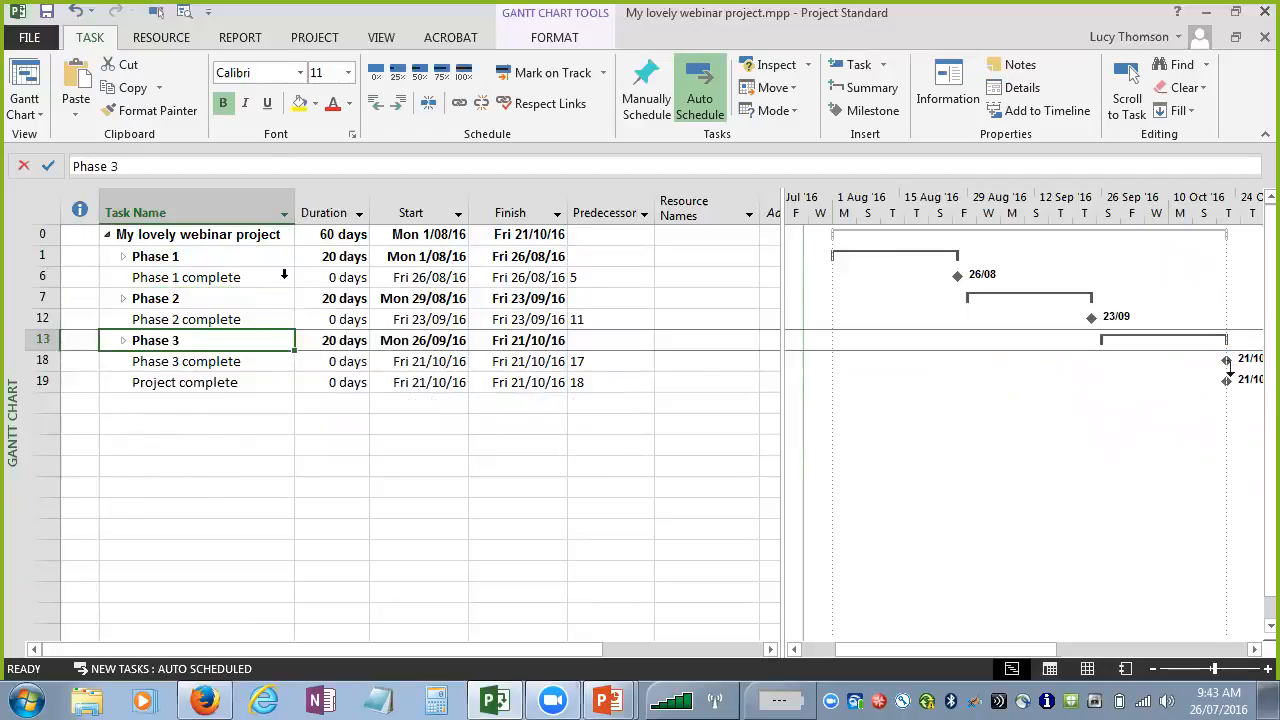
# - Limit the outline to Level 1 and expand it to show all subtasks
pyautogui.click(386, 38)
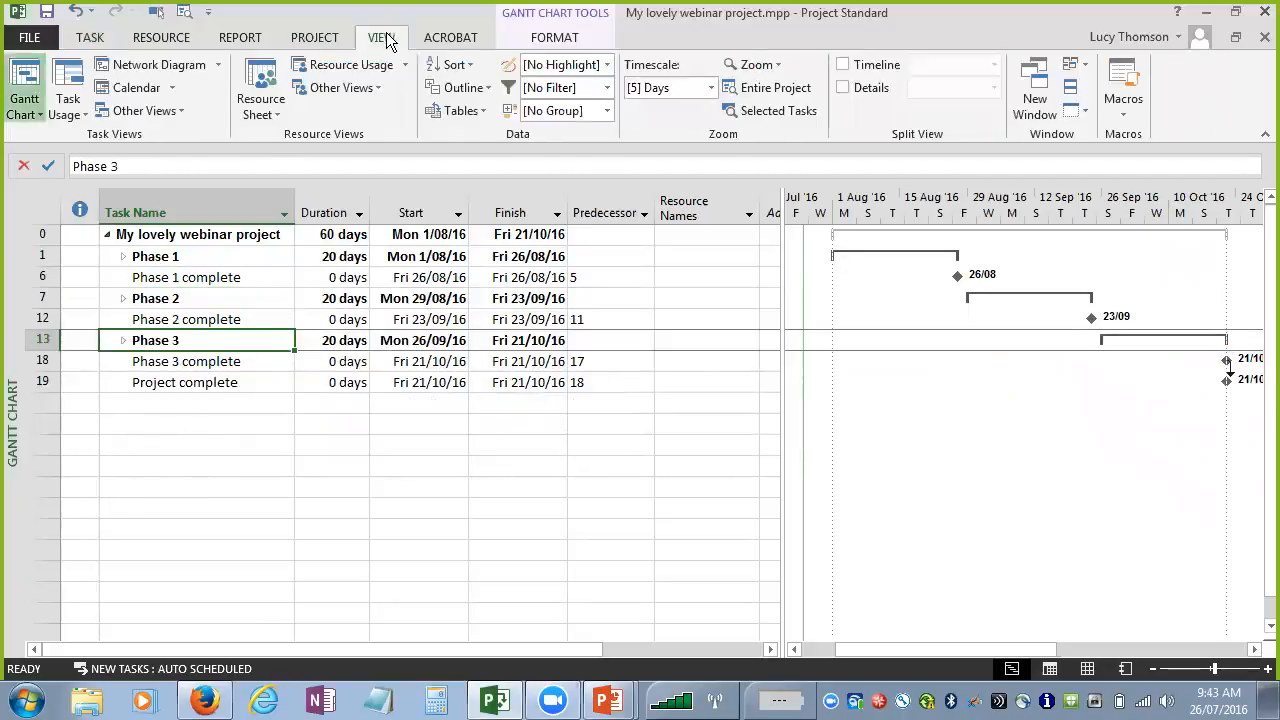
pyautogui.click(462, 88)
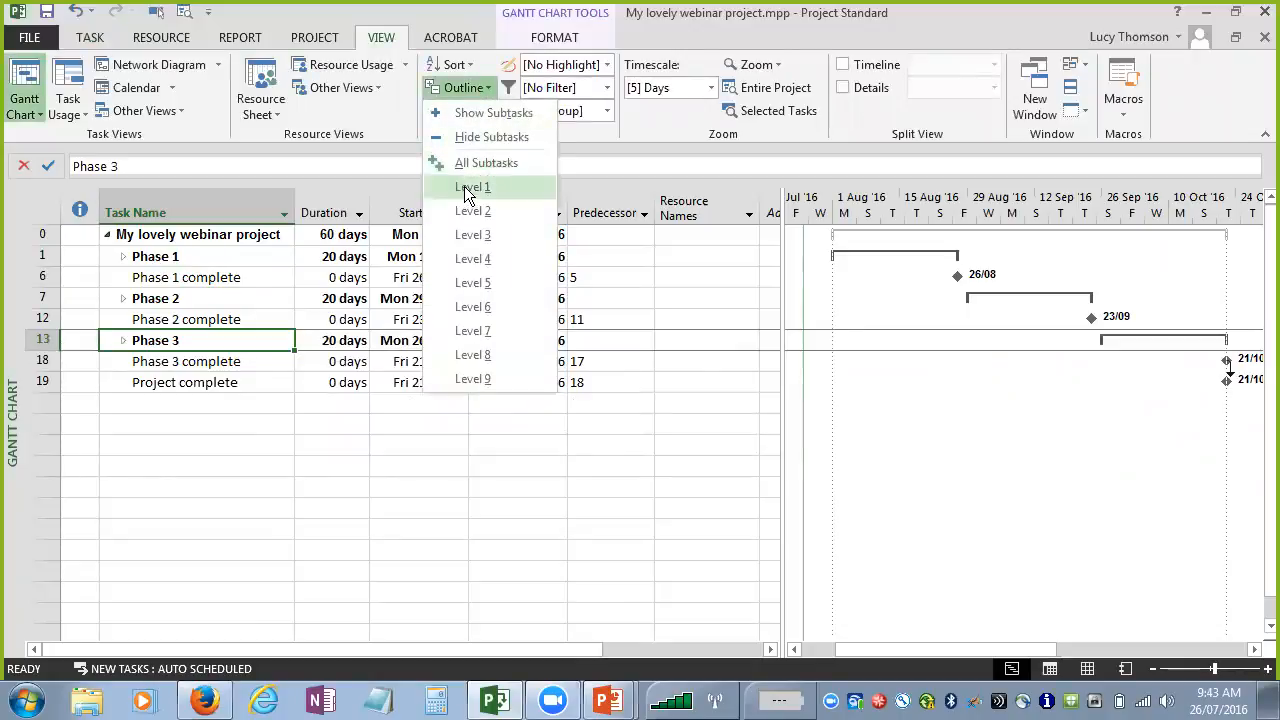
pyautogui.click(465, 196)
pyautogui.click(460, 88)
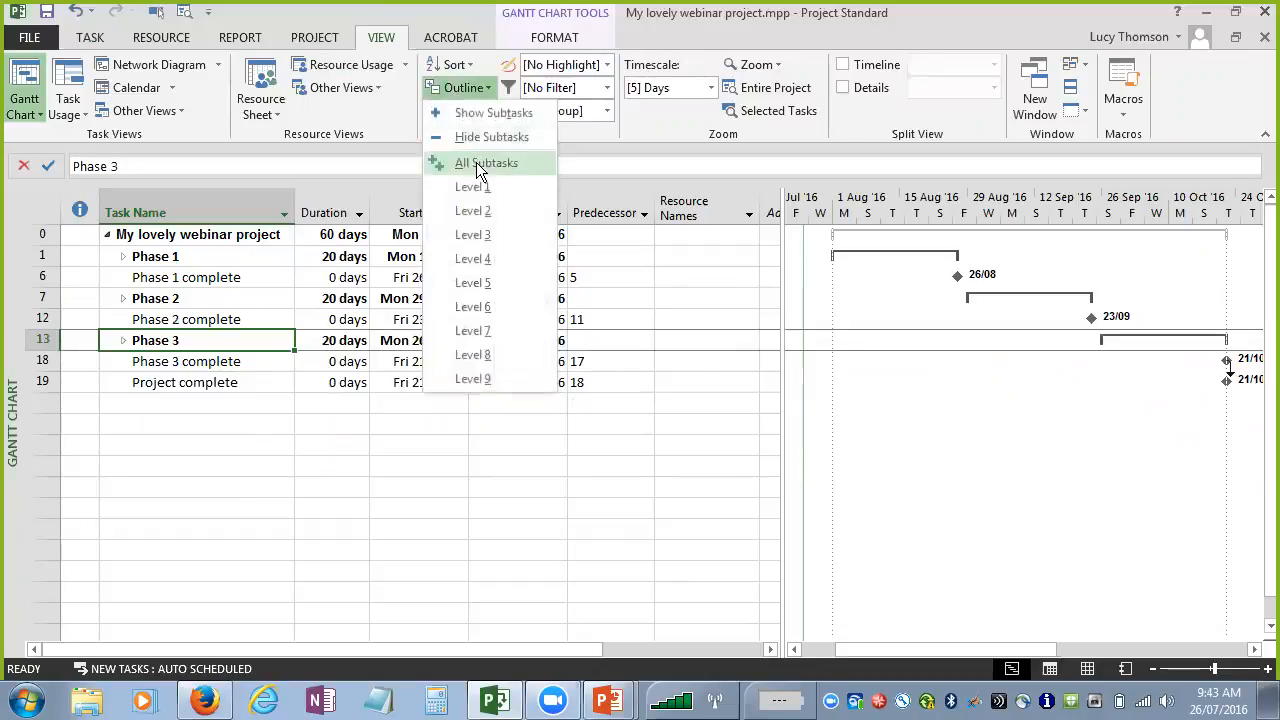
pyautogui.click(480, 164)
# - Collapse the outline to Level 1 again and restore the display of all subtasks
pyautogui.click(456, 94)
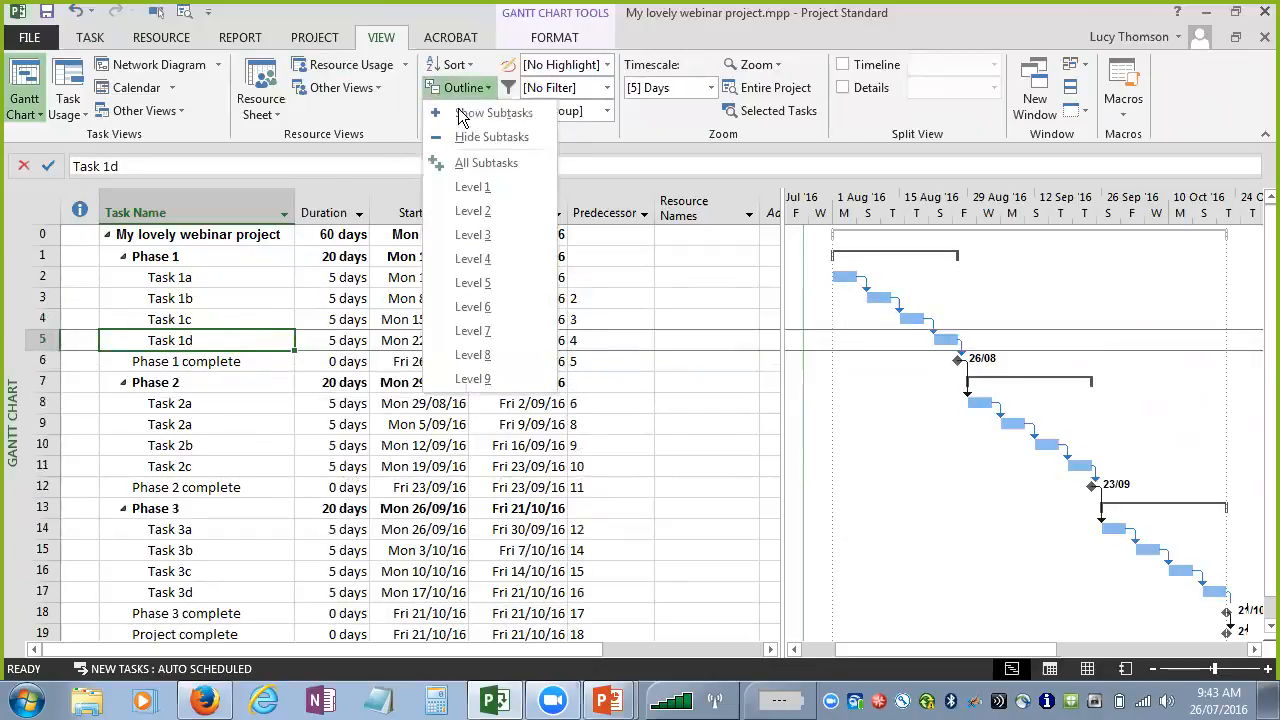
pyautogui.click(466, 192)
pyautogui.click(449, 92)
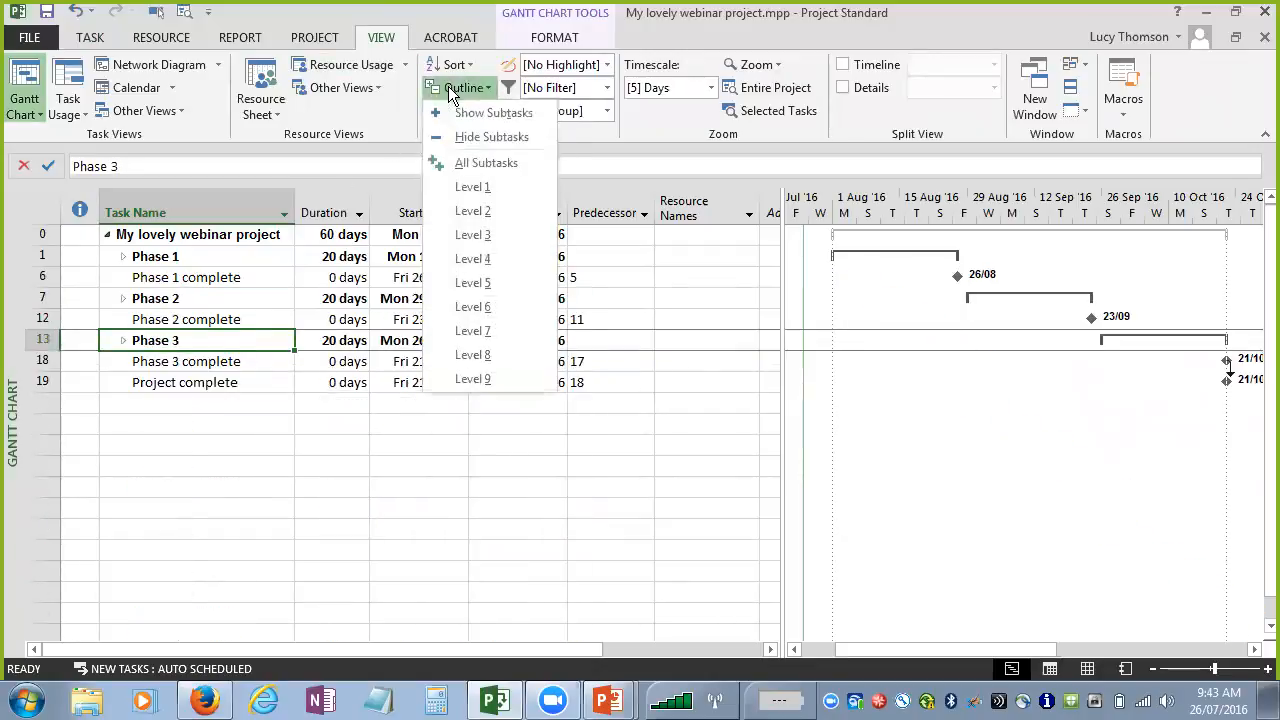
pyautogui.click(443, 192)
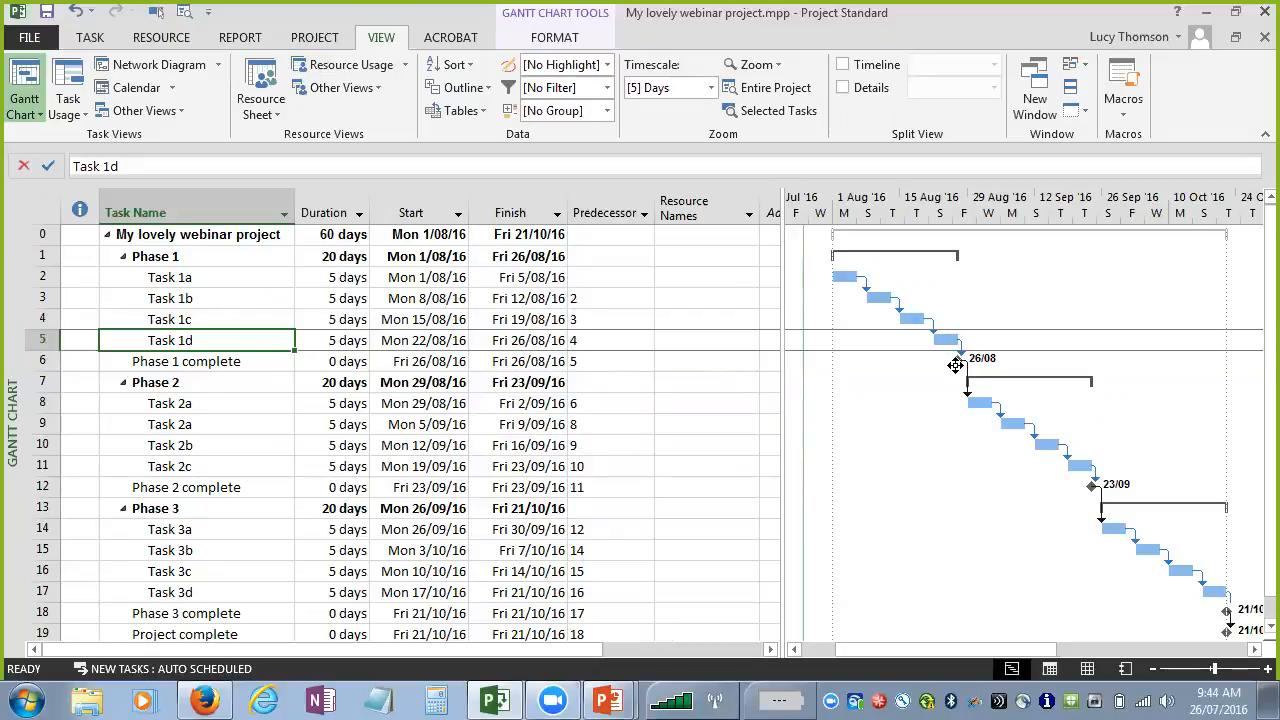
# - Examine the Phase 1 complete milestone's duration and the predecessor link between Task 1a and Task 1b
pyautogui.click(315, 361)
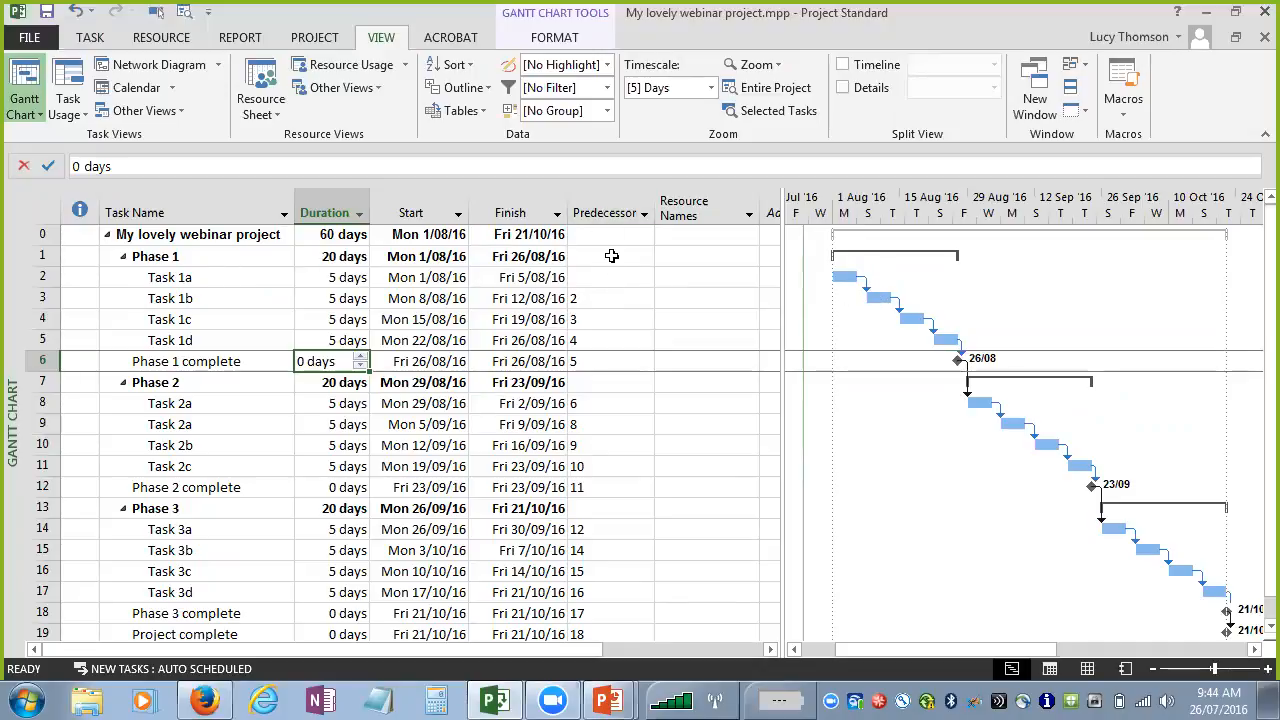
pyautogui.click(582, 298)
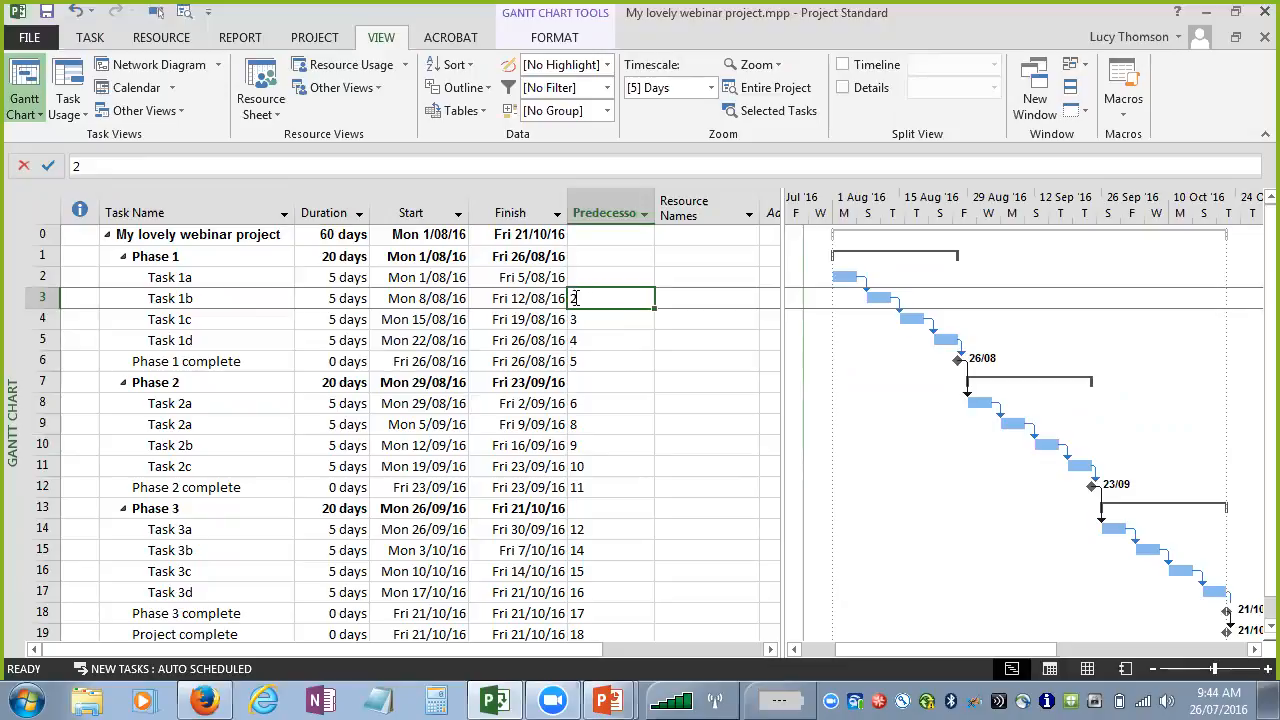
pyautogui.click(172, 278)
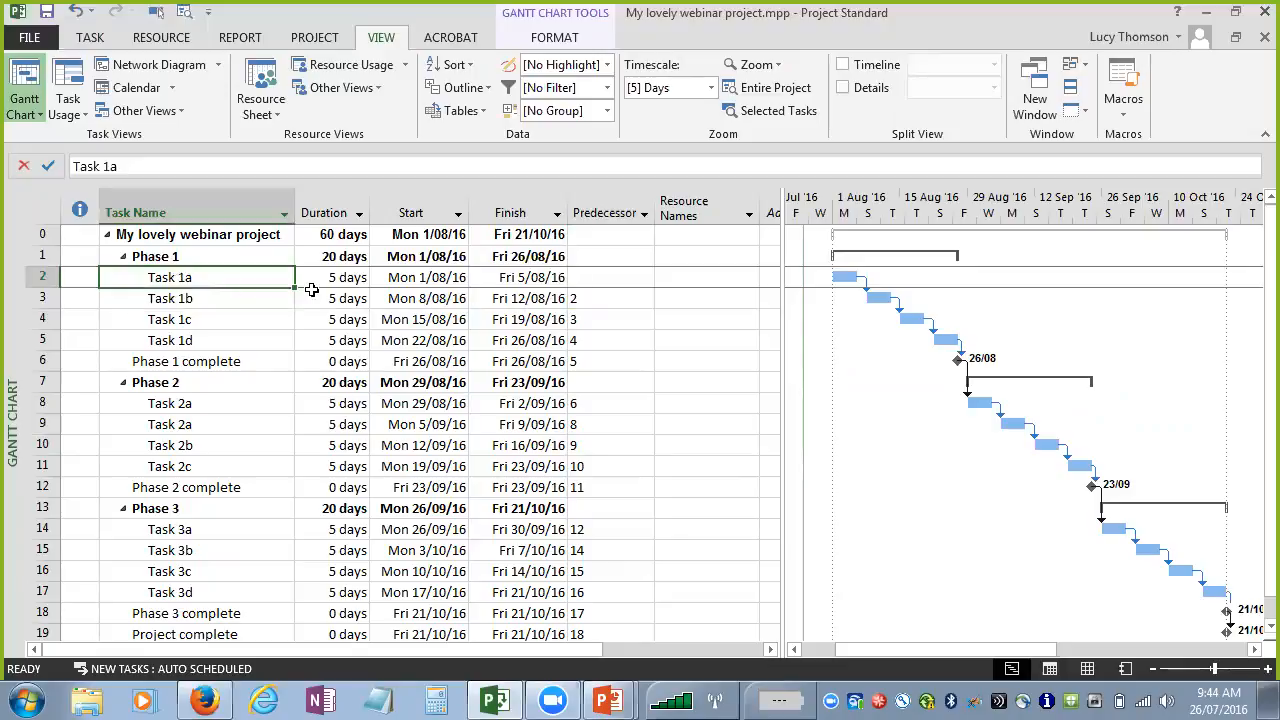
pyautogui.click(600, 298)
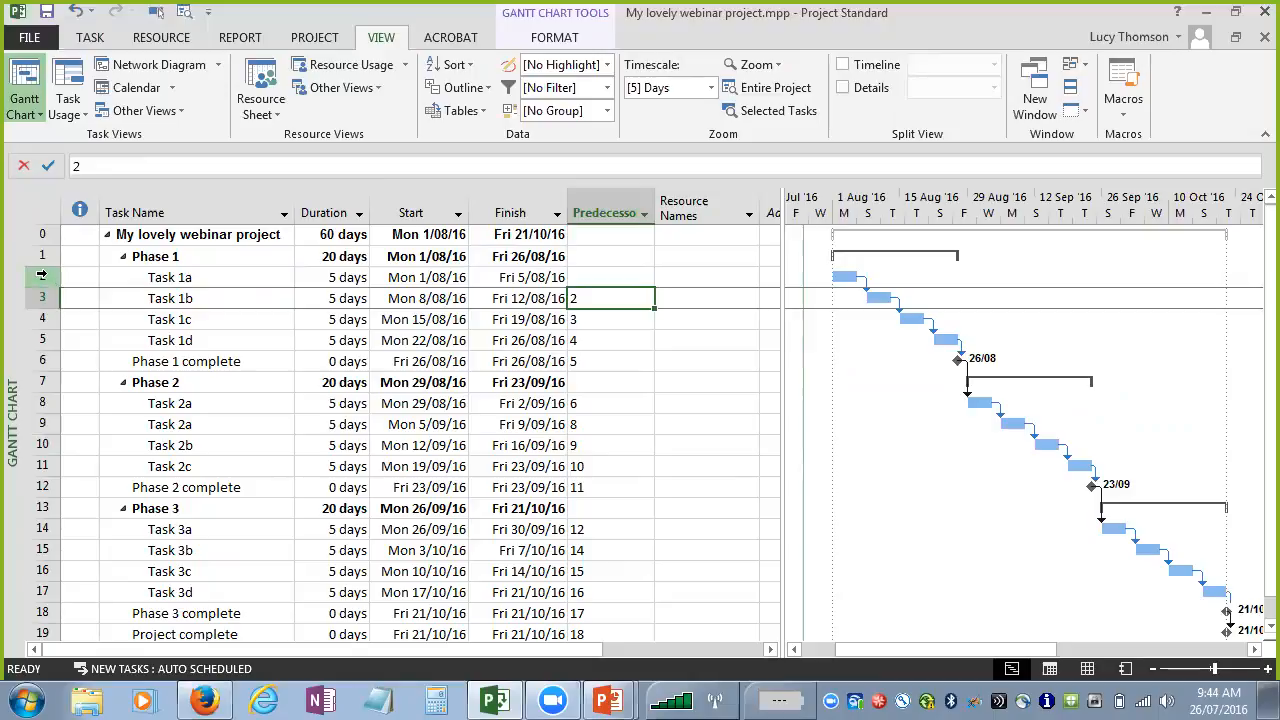
pyautogui.moveTo(42, 277); pyautogui.dragTo(38, 294)
pyautogui.click(90, 37)
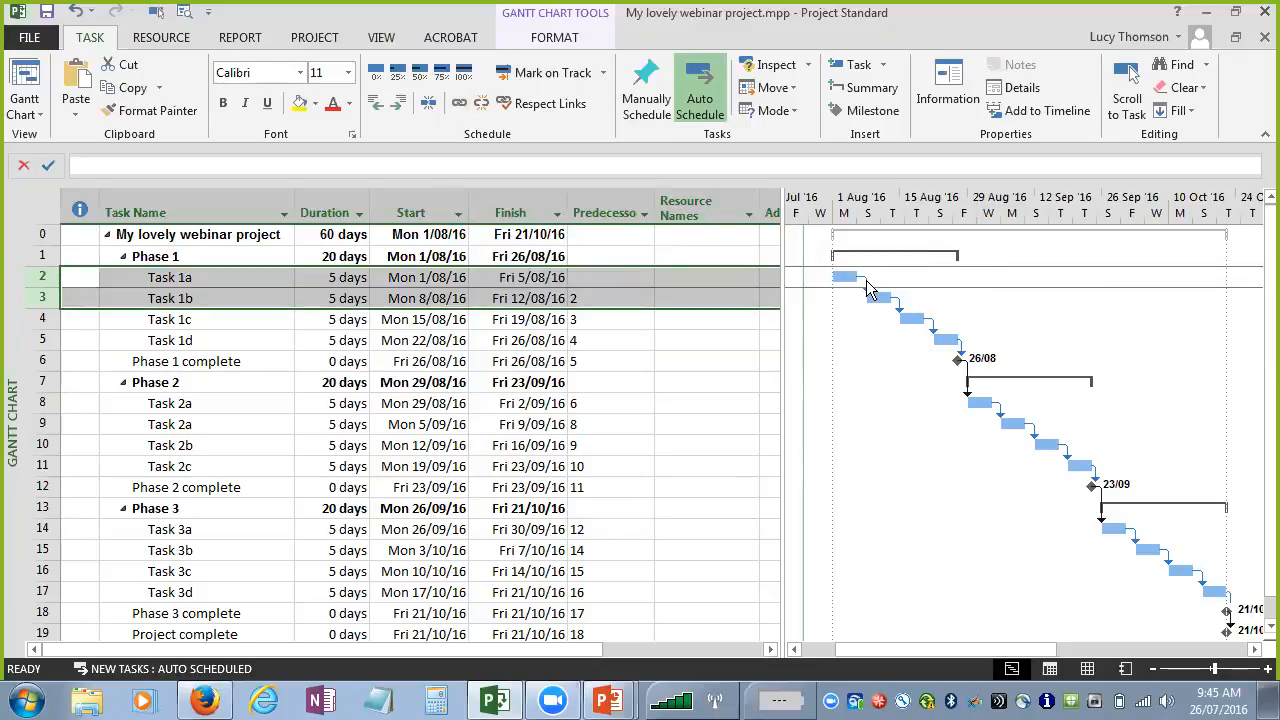
pyautogui.moveTo(868, 290)
# - Review Task 1a's task information, including its predecessors, resources, advanced settings, notes and custom fields
pyautogui.click(319, 276)
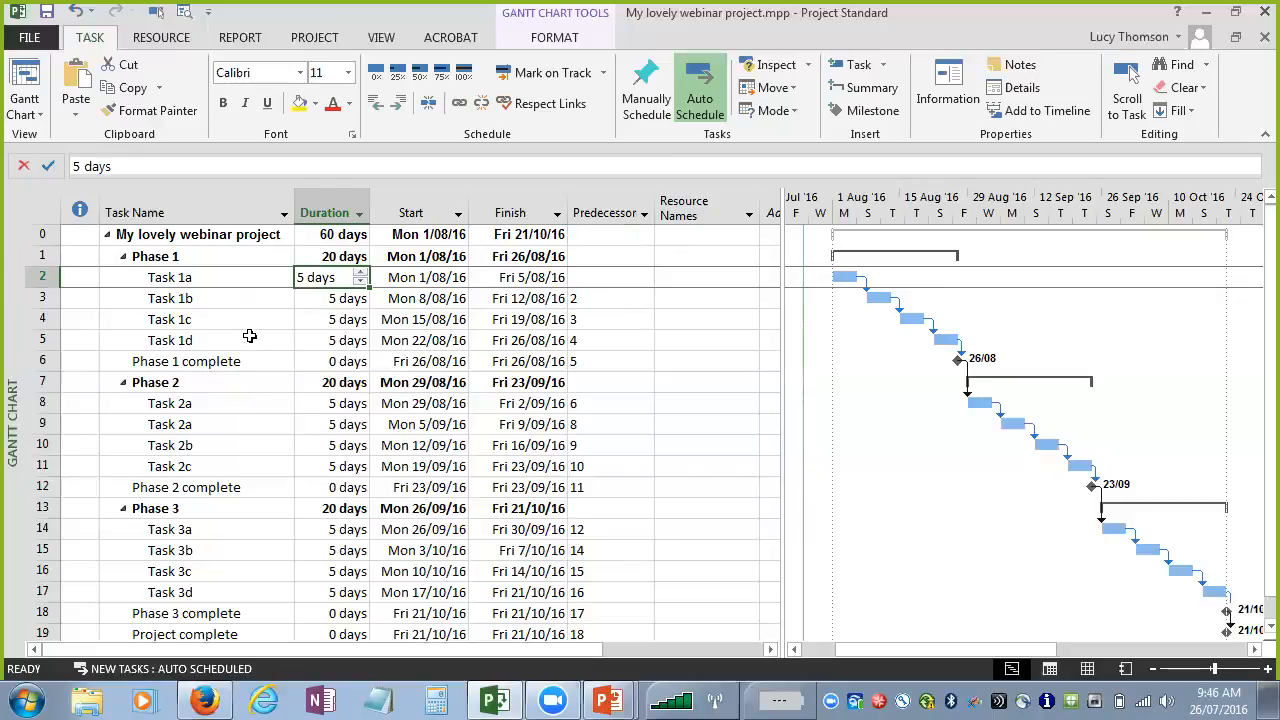
pyautogui.click(238, 298)
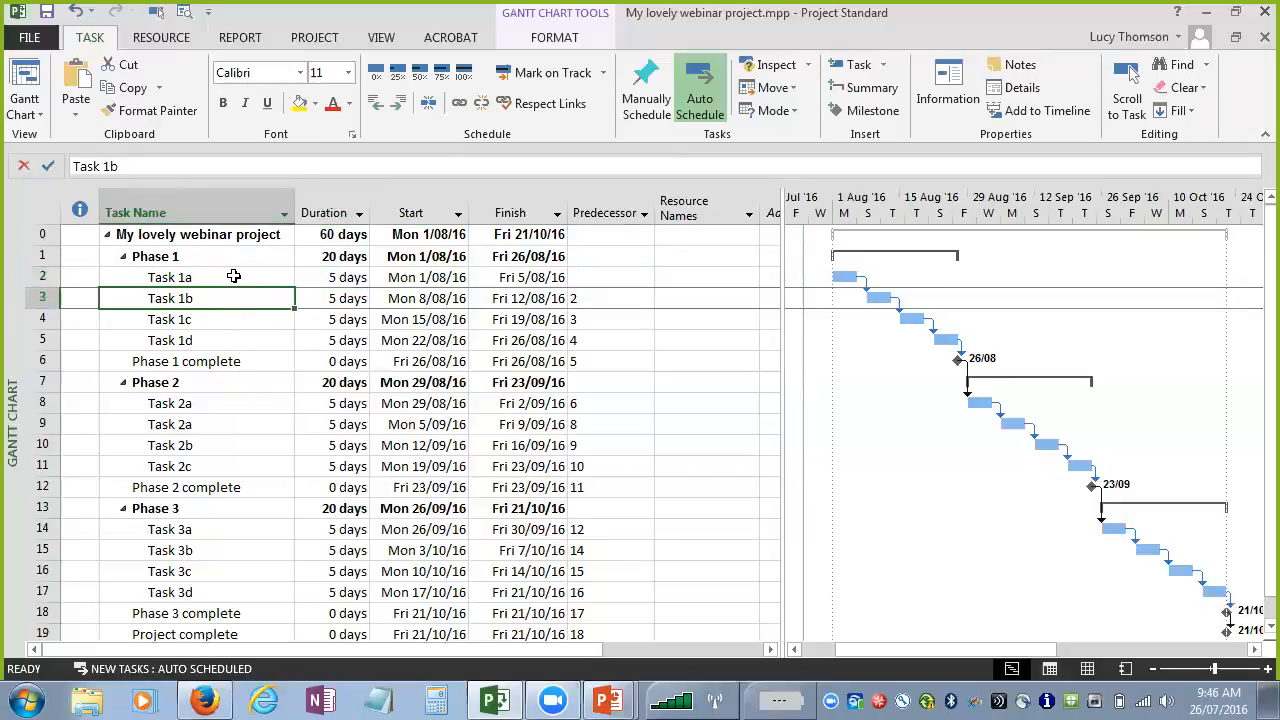
pyautogui.doubleClick(234, 277)
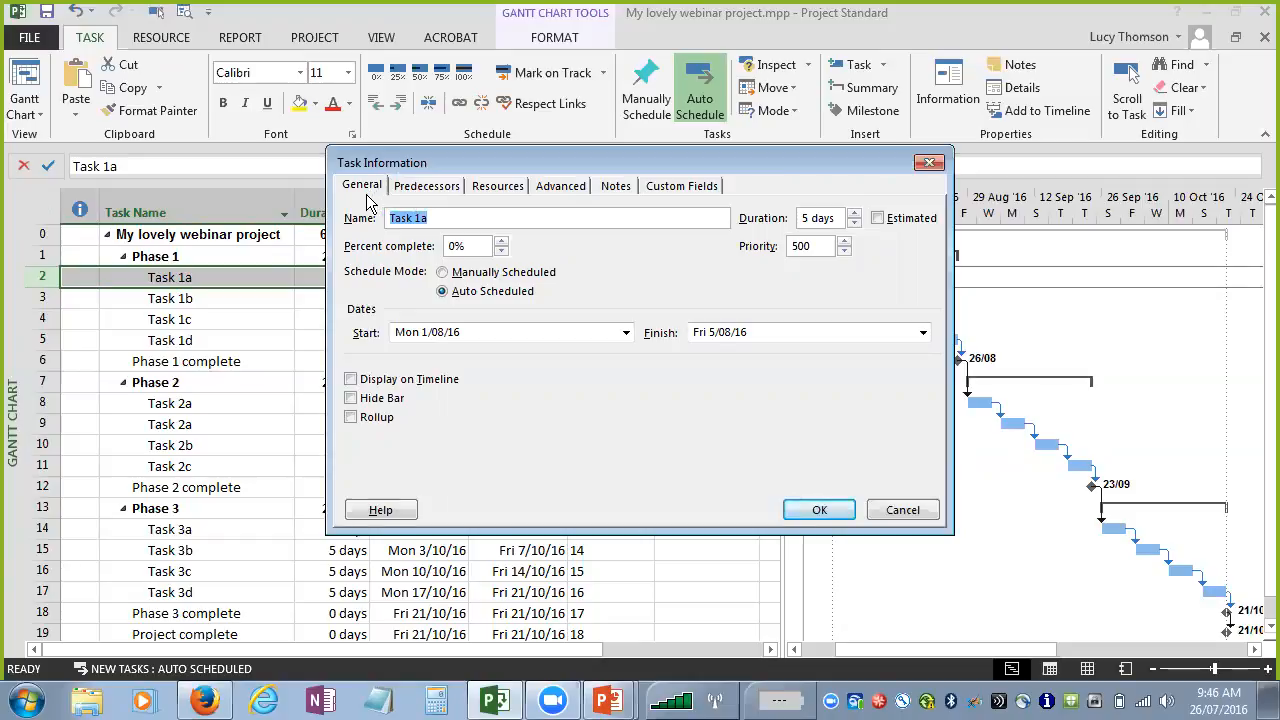
pyautogui.click(410, 186)
pyautogui.click(497, 186)
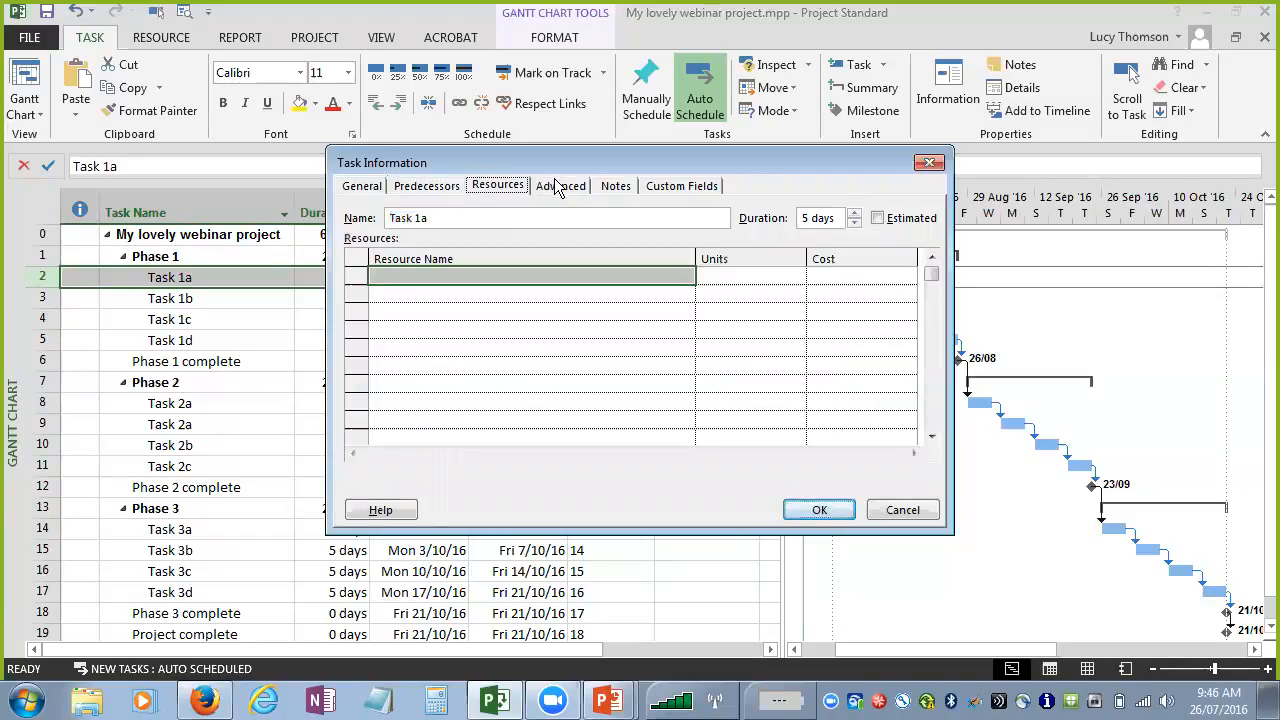
pyautogui.click(565, 186)
pyautogui.click(620, 186)
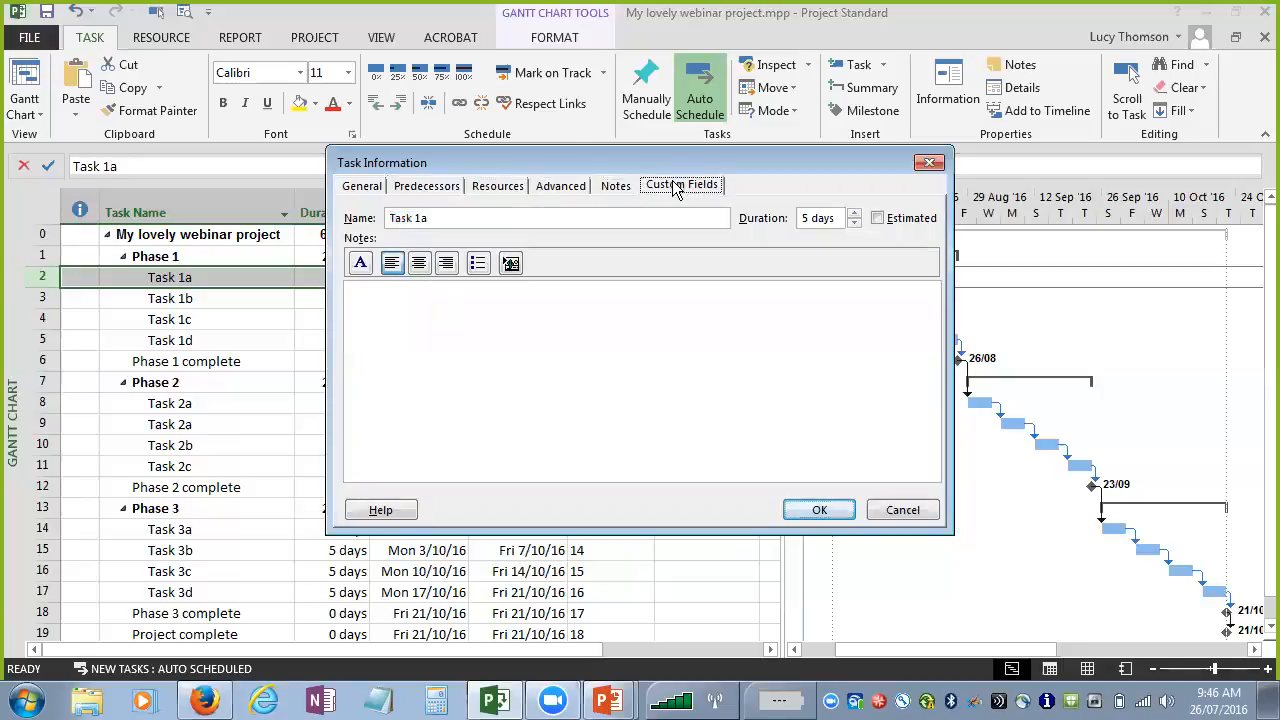
pyautogui.click(680, 187)
pyautogui.click(408, 190)
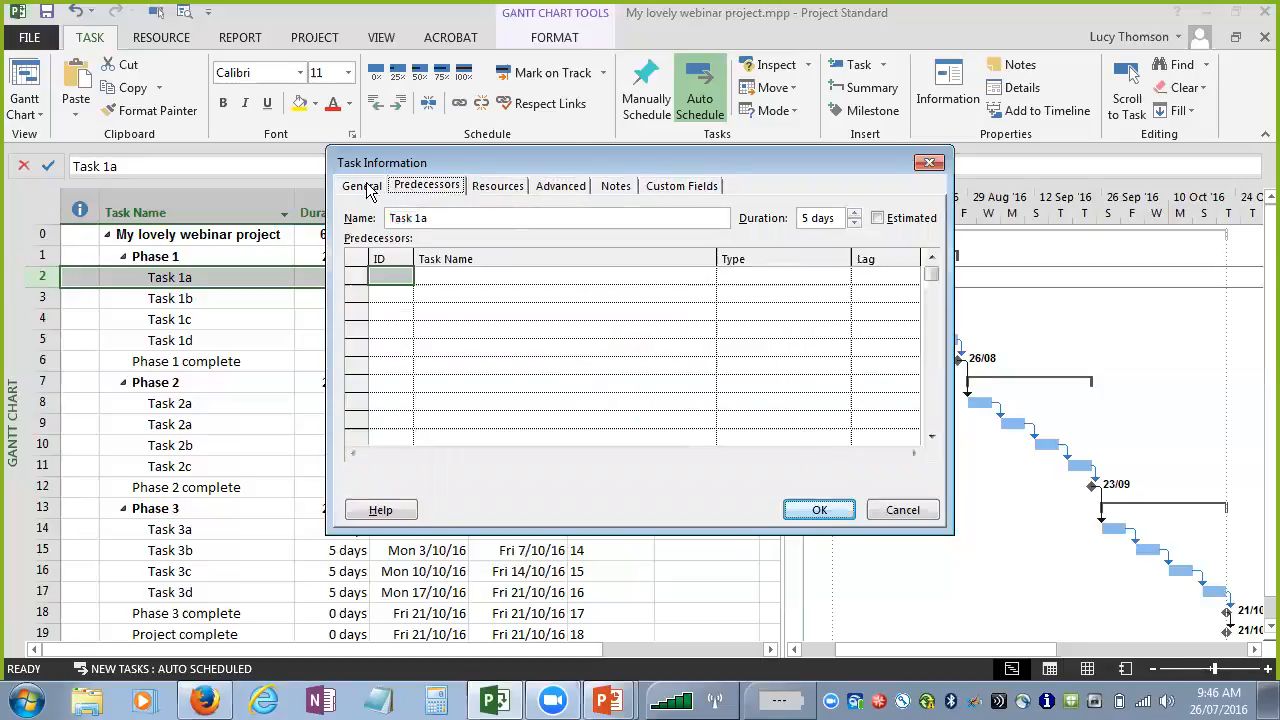
# - Mark Task 1a's duration as estimated in its general task information
pyautogui.click(360, 188)
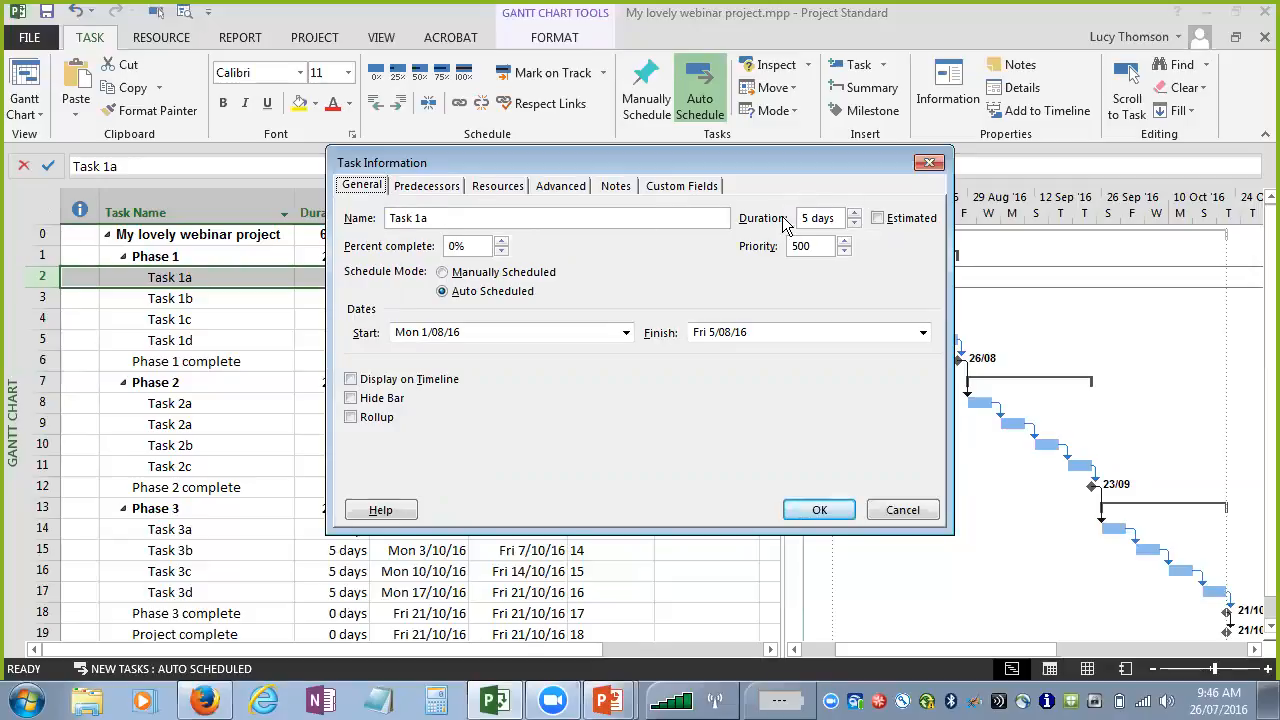
pyautogui.click(877, 218)
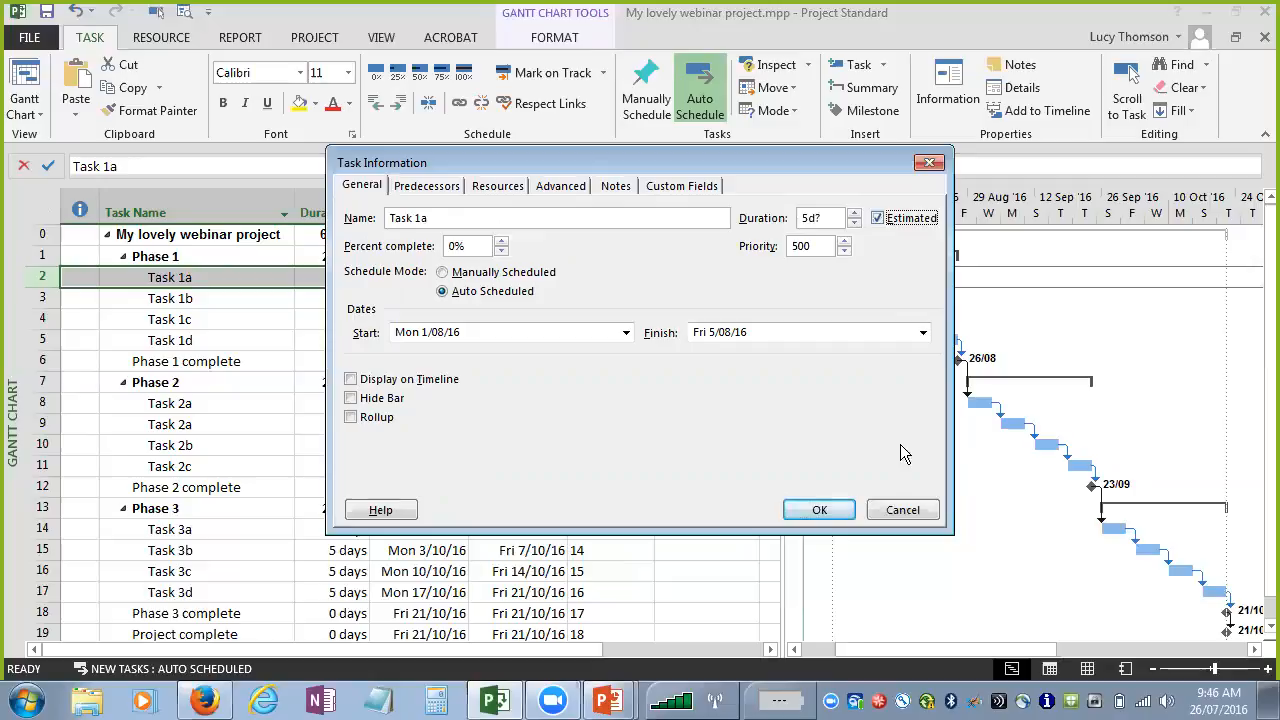
pyautogui.click(819, 510)
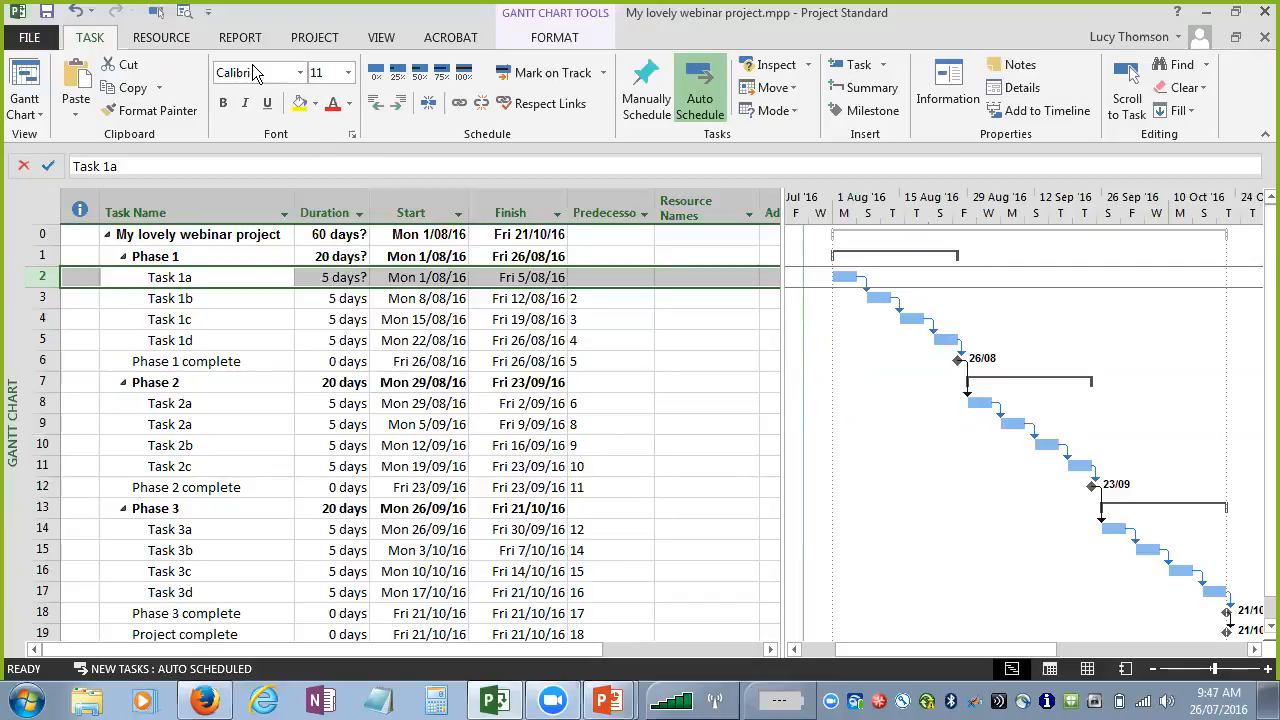
# - Apply the Tasks With Estimated Durations highlight to the schedule and remove it again
pyautogui.click(381, 38)
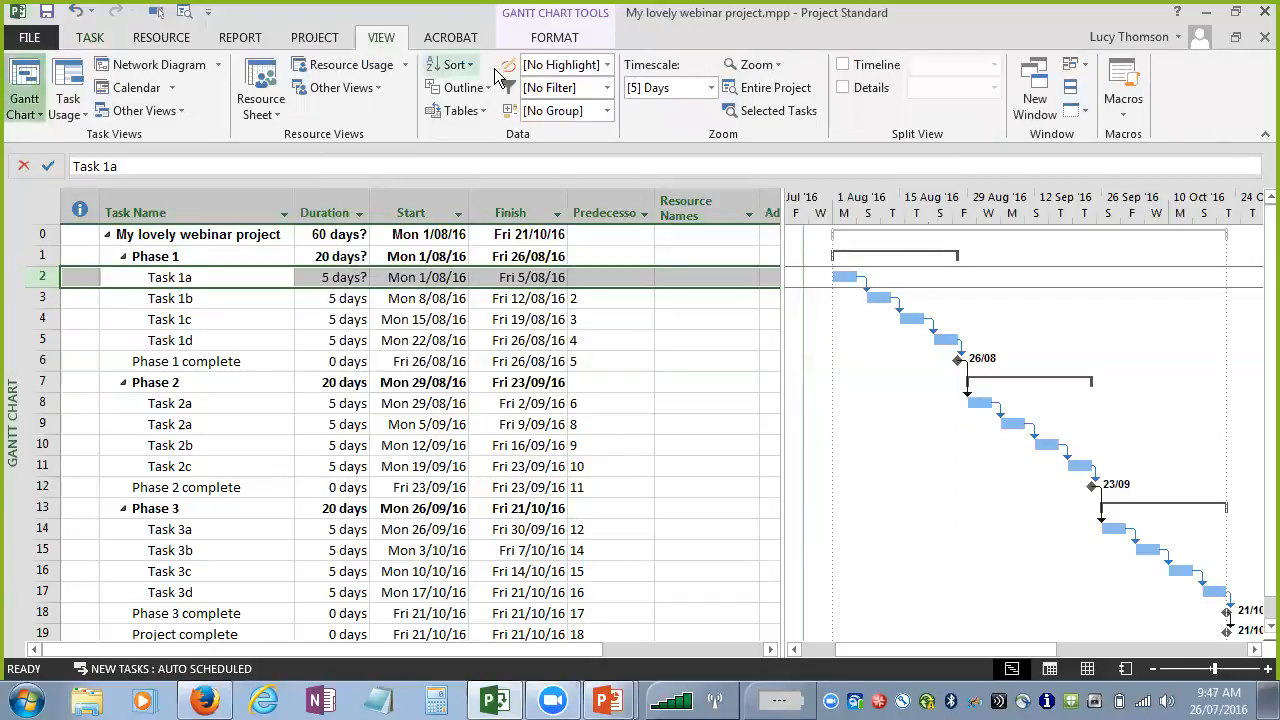
pyautogui.click(605, 65)
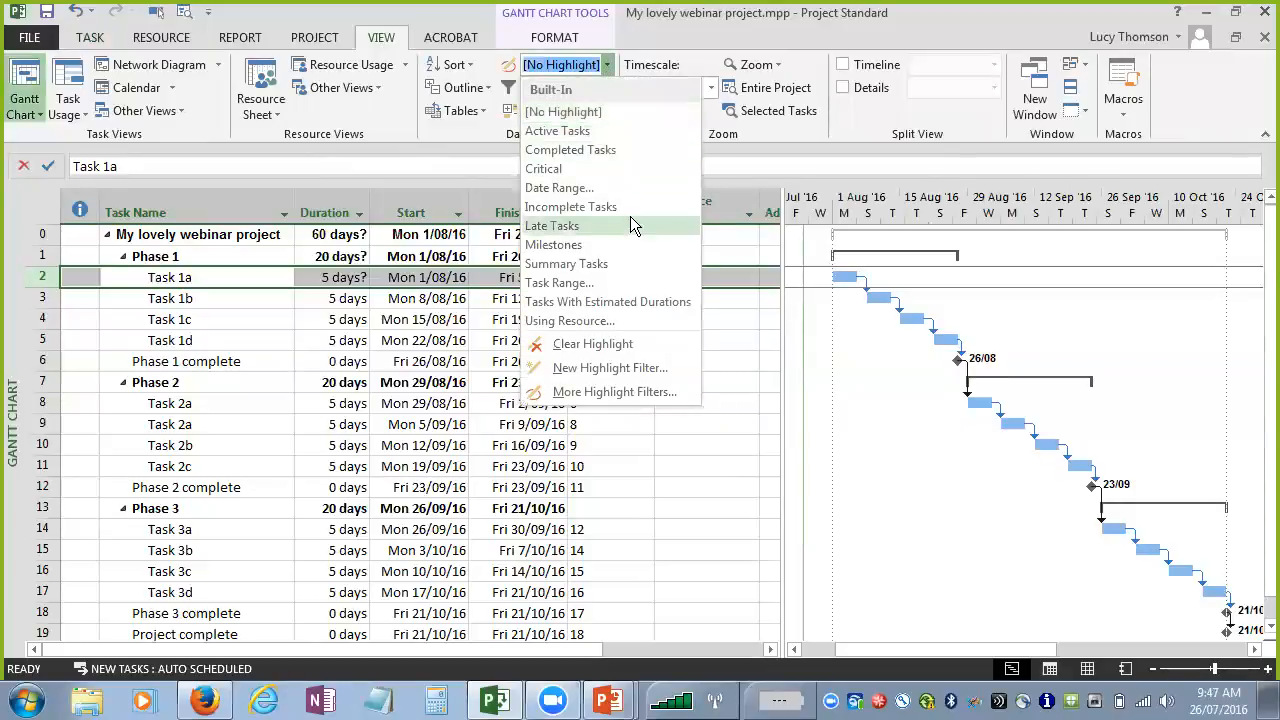
pyautogui.click(628, 301)
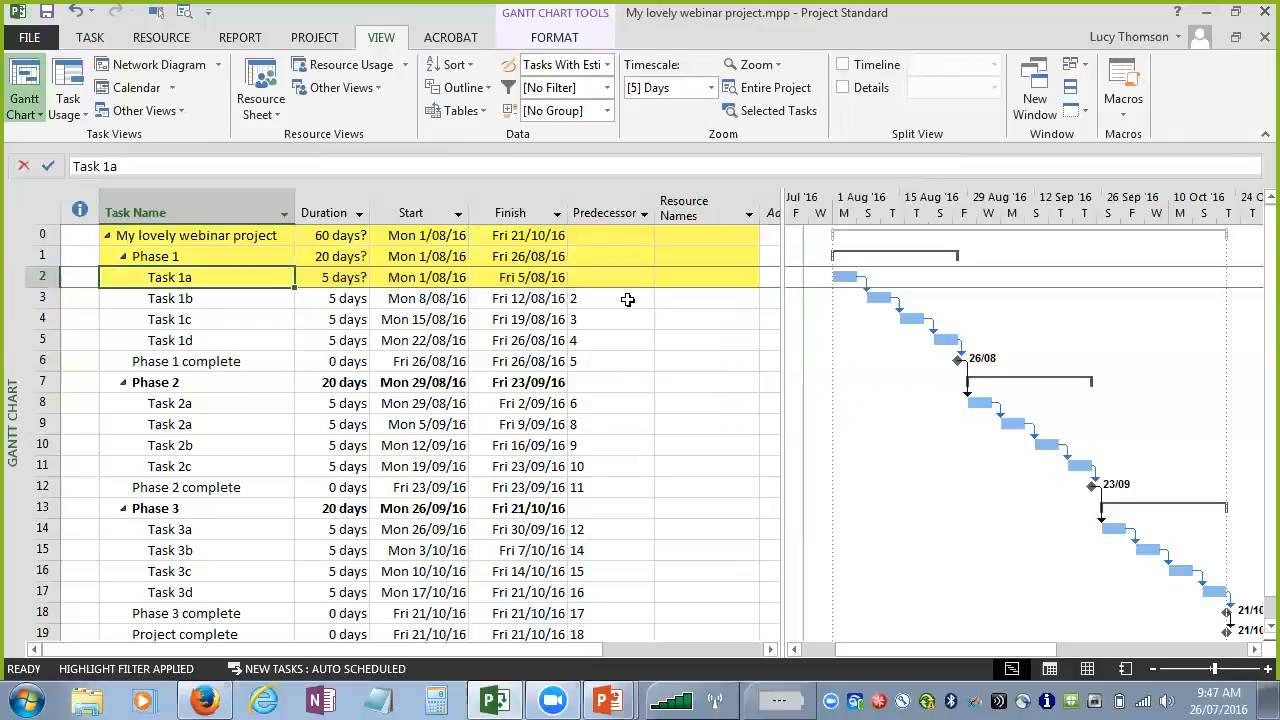
pyautogui.click(607, 65)
pyautogui.click(560, 111)
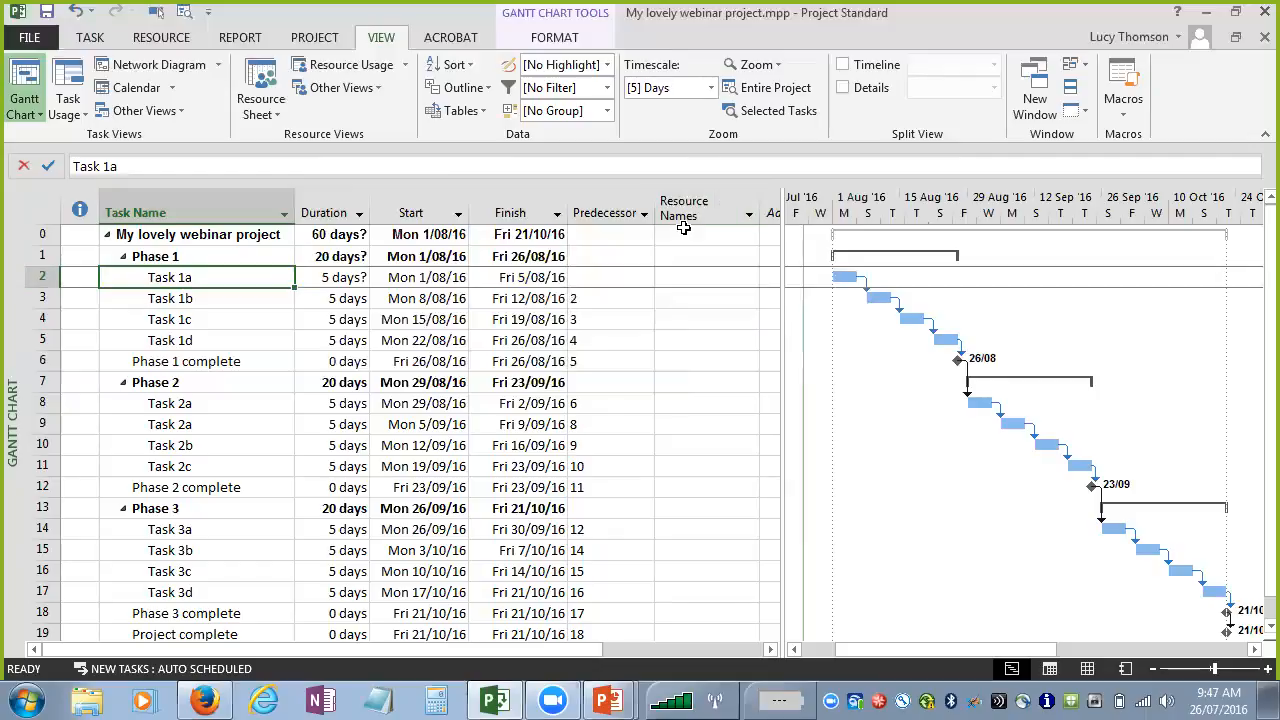
# - Insert the Estimated column before the Start column
pyautogui.rightClick(404, 213)
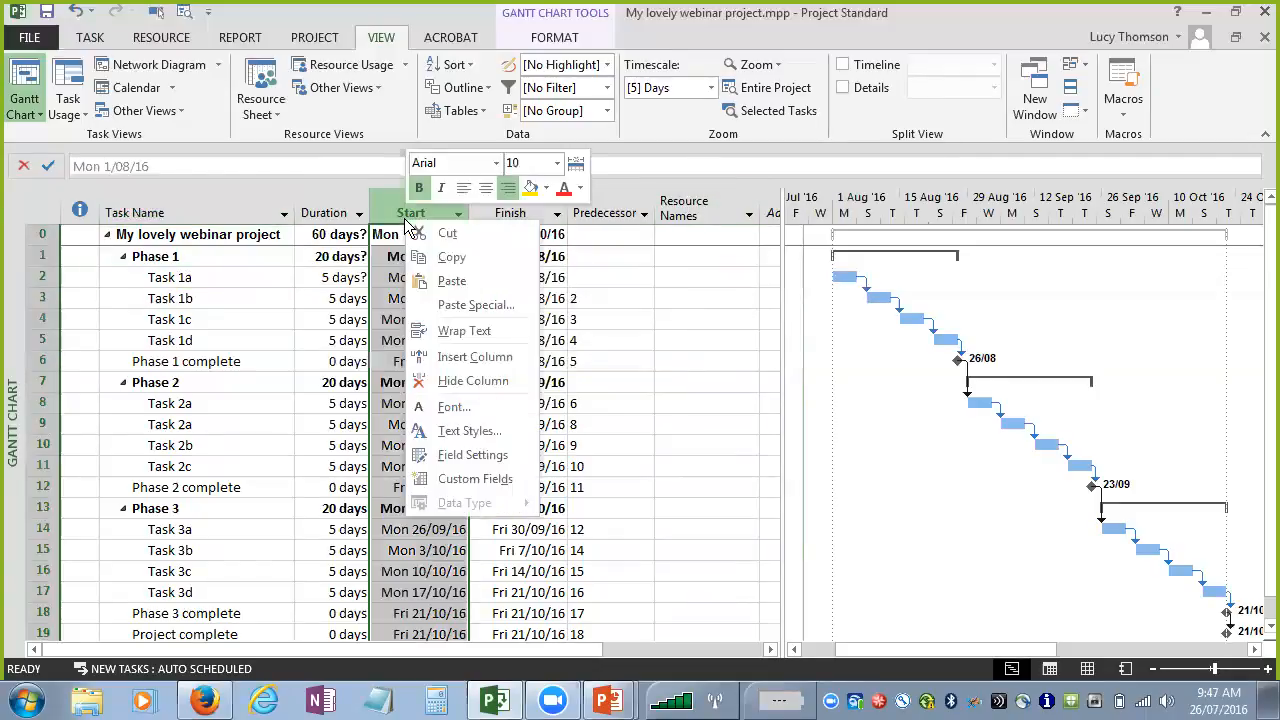
pyautogui.click(447, 357)
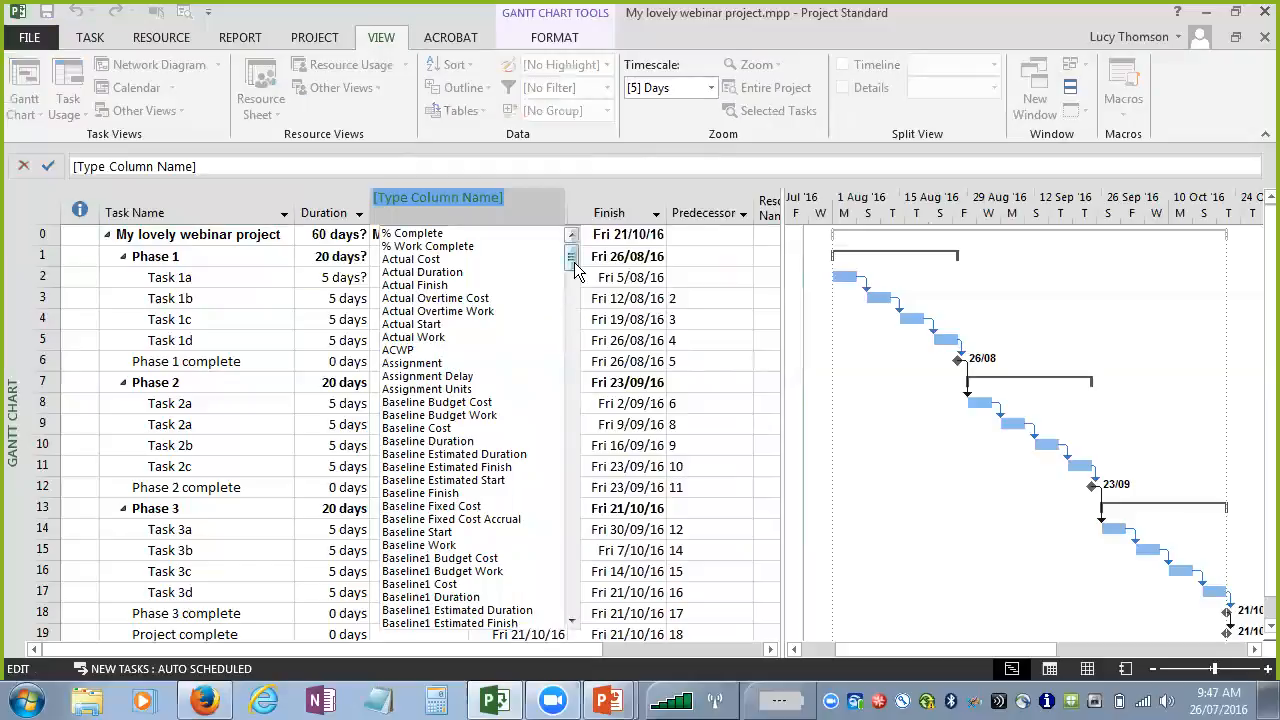
pyautogui.moveTo(572, 254)
pyautogui.mouseDown()
pyautogui.moveTo(619, 603)
pyautogui.moveTo(568, 248)
pyautogui.mouseUp()
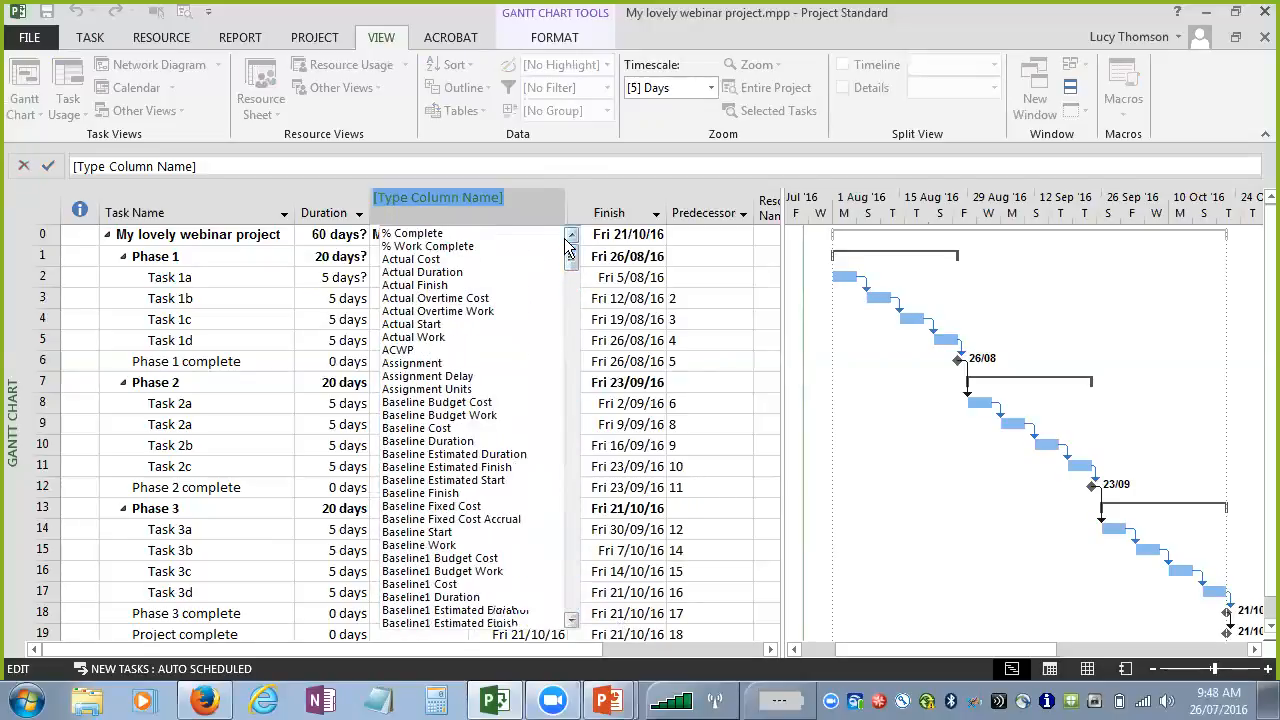
pyautogui.write('estimated')
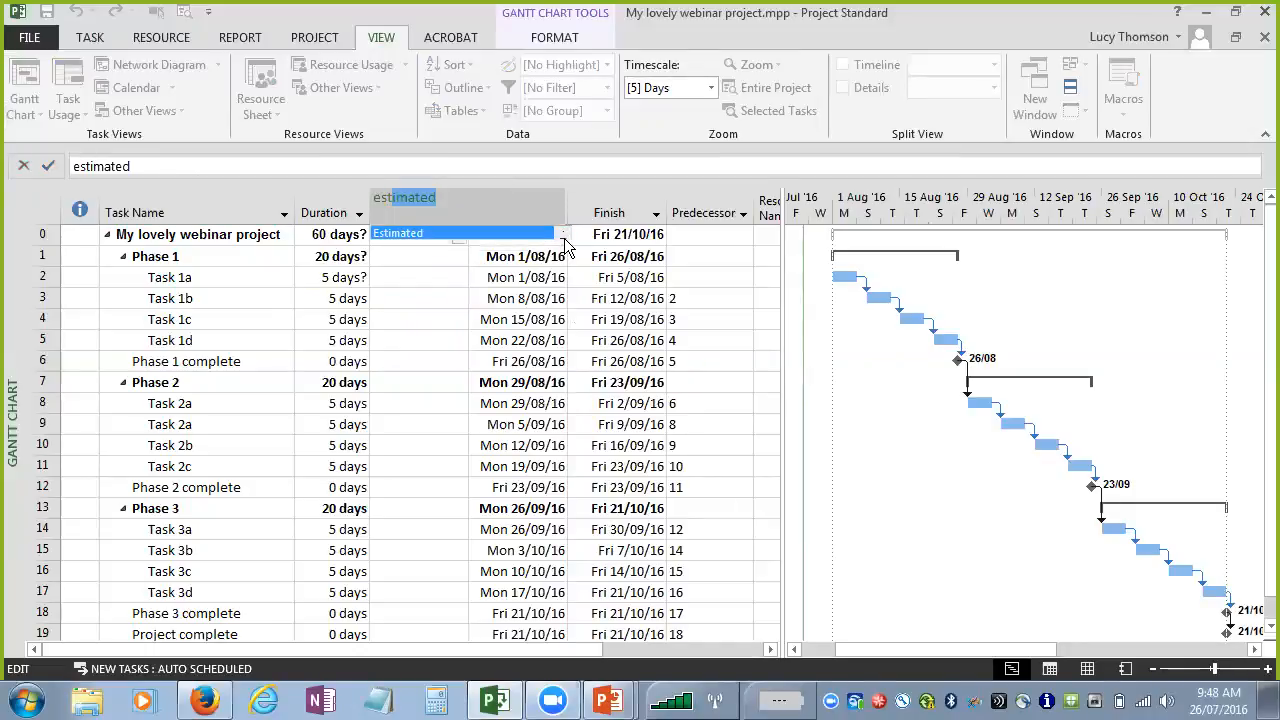
pyautogui.press('Return')
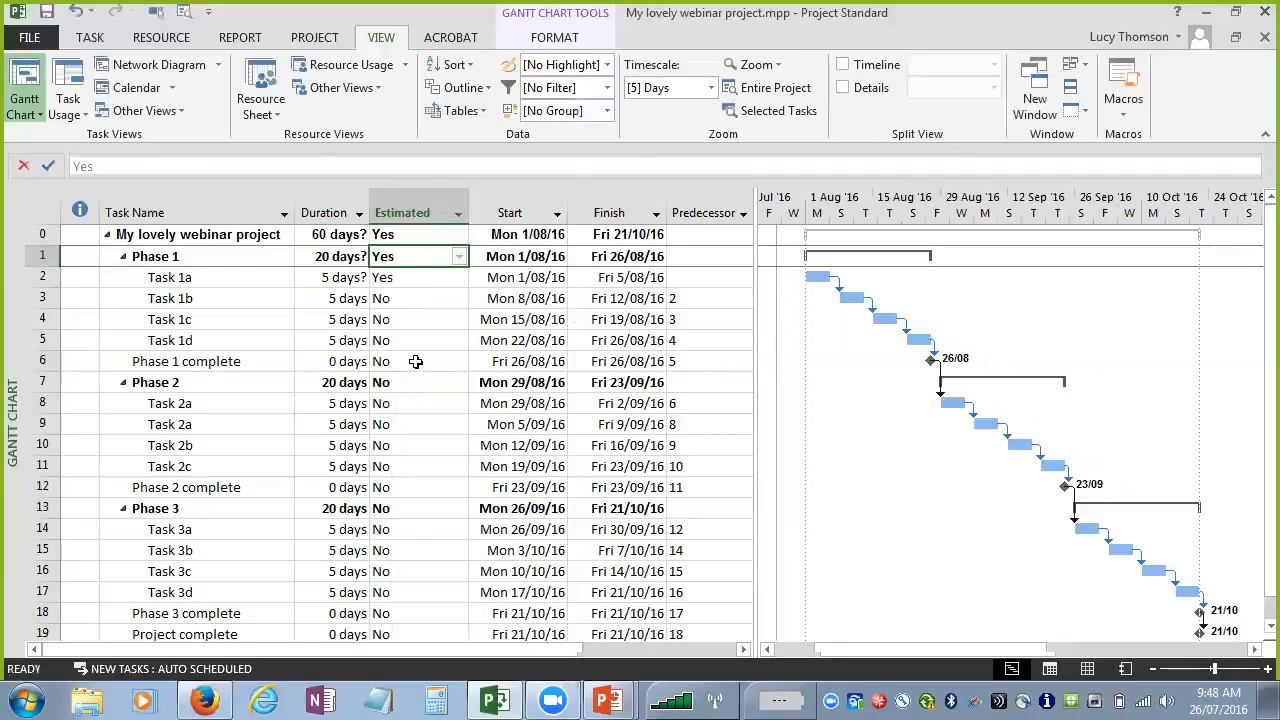
# - Set Estimated to Yes for Task 2a in row 9 and check the Estimated option in its task information
pyautogui.click(437, 424)
pyautogui.click(460, 426)
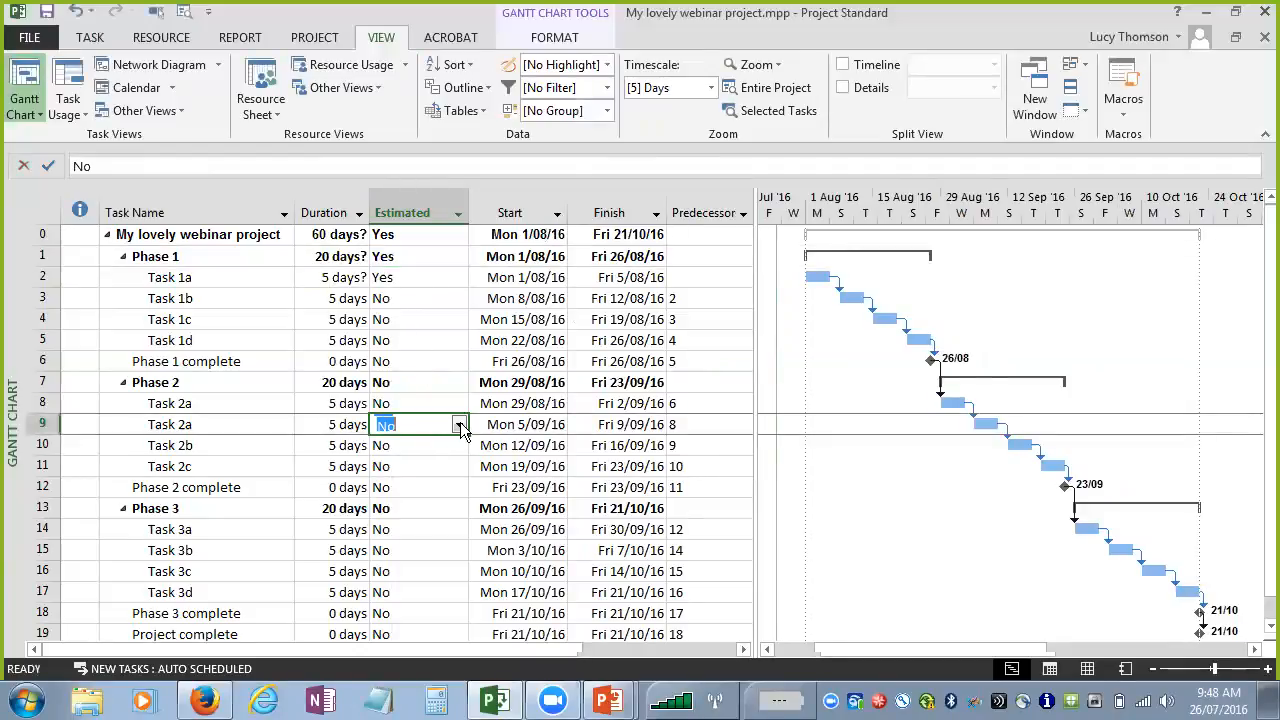
pyautogui.click(460, 426)
pyautogui.click(425, 441)
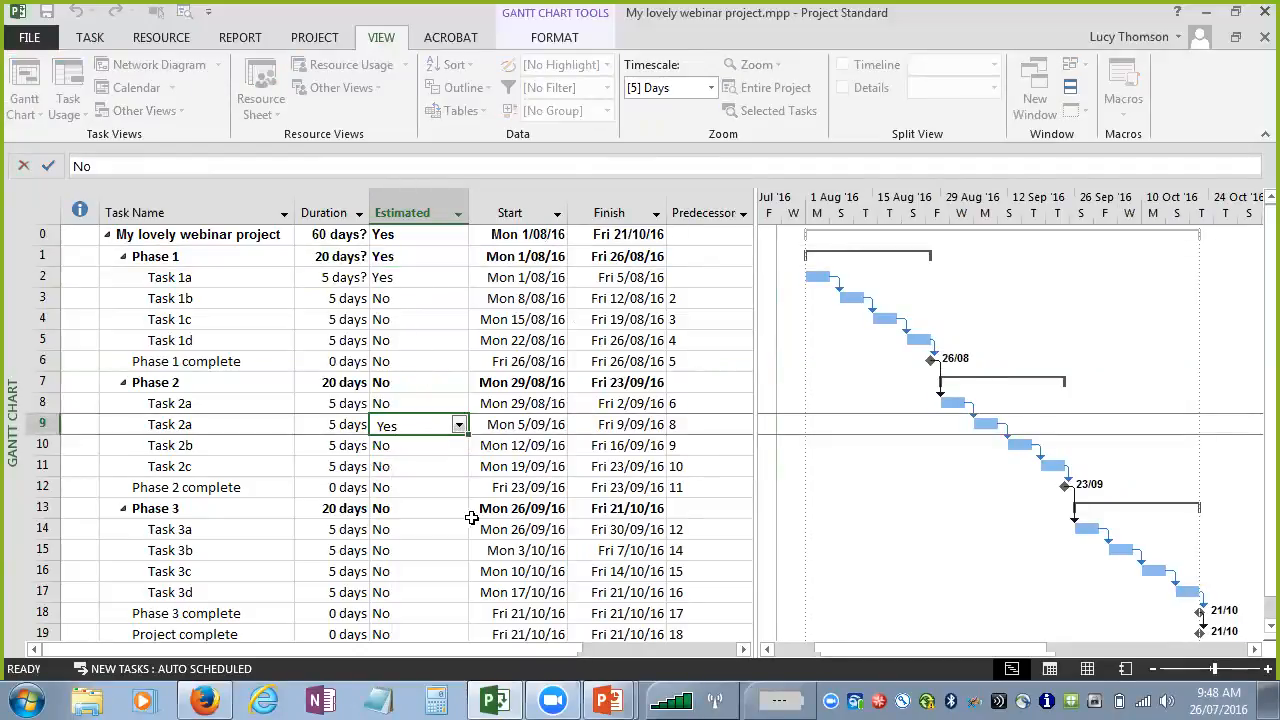
pyautogui.doubleClick(231, 430)
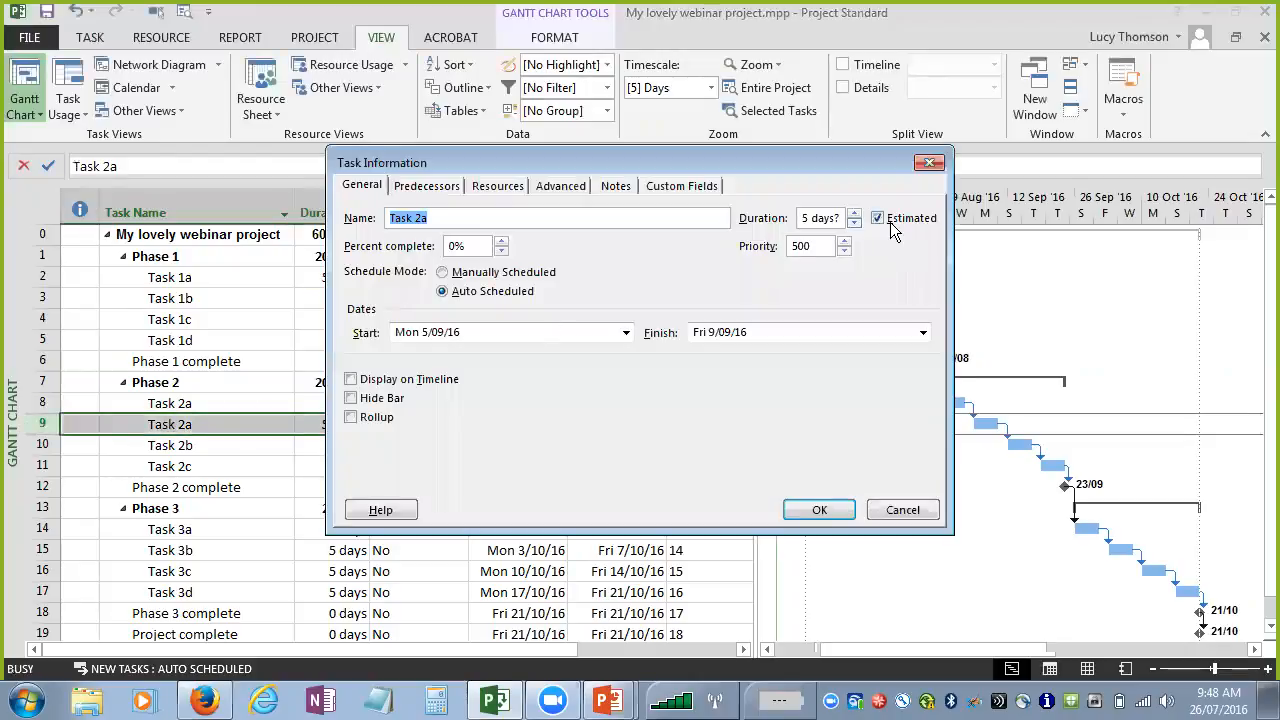
pyautogui.click(929, 162)
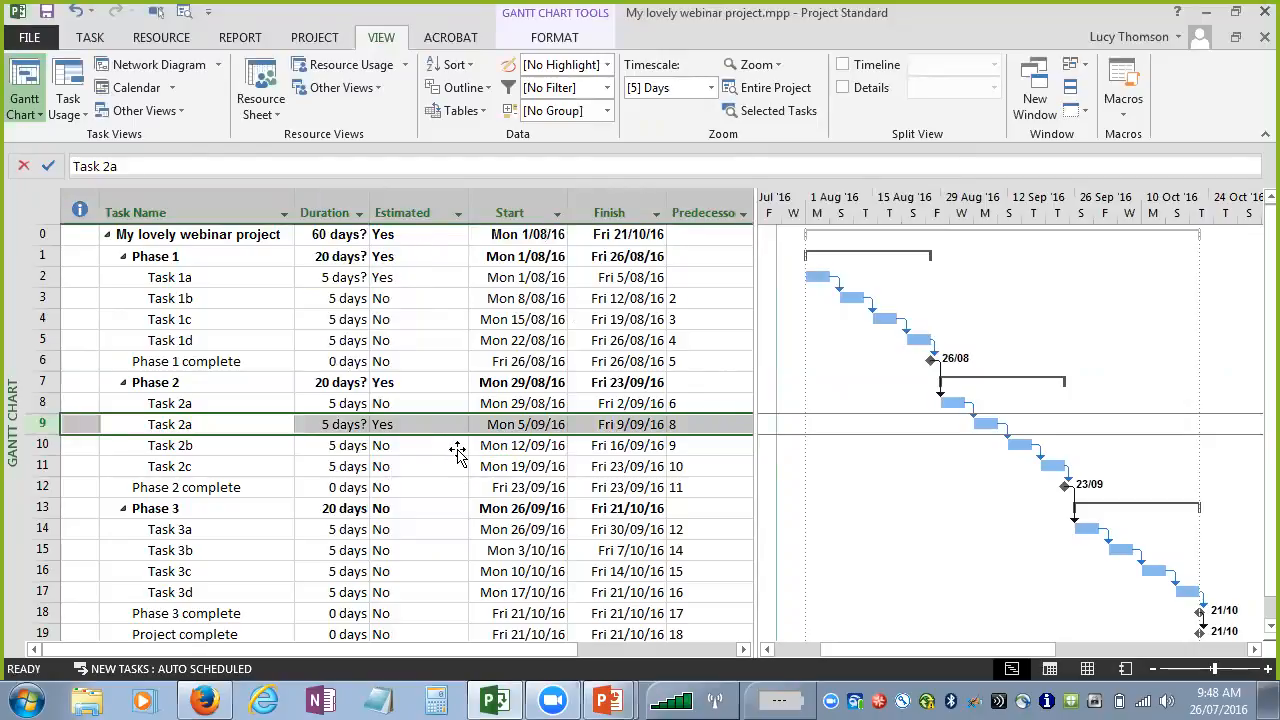
# - Set Estimated to No for Task 1a and fill that value down through Phase 2 complete
pyautogui.click(414, 277)
pyautogui.click(460, 279)
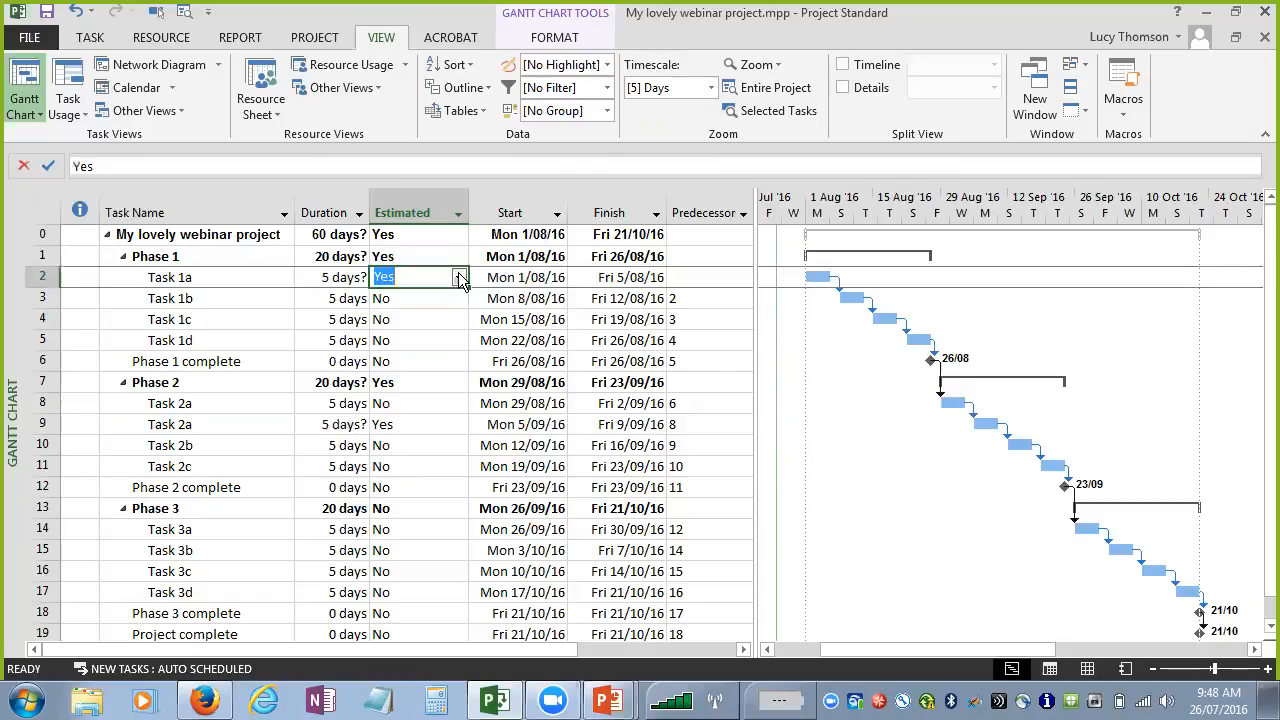
pyautogui.click(412, 309)
pyautogui.moveTo(466, 283); pyautogui.dragTo(468, 544)
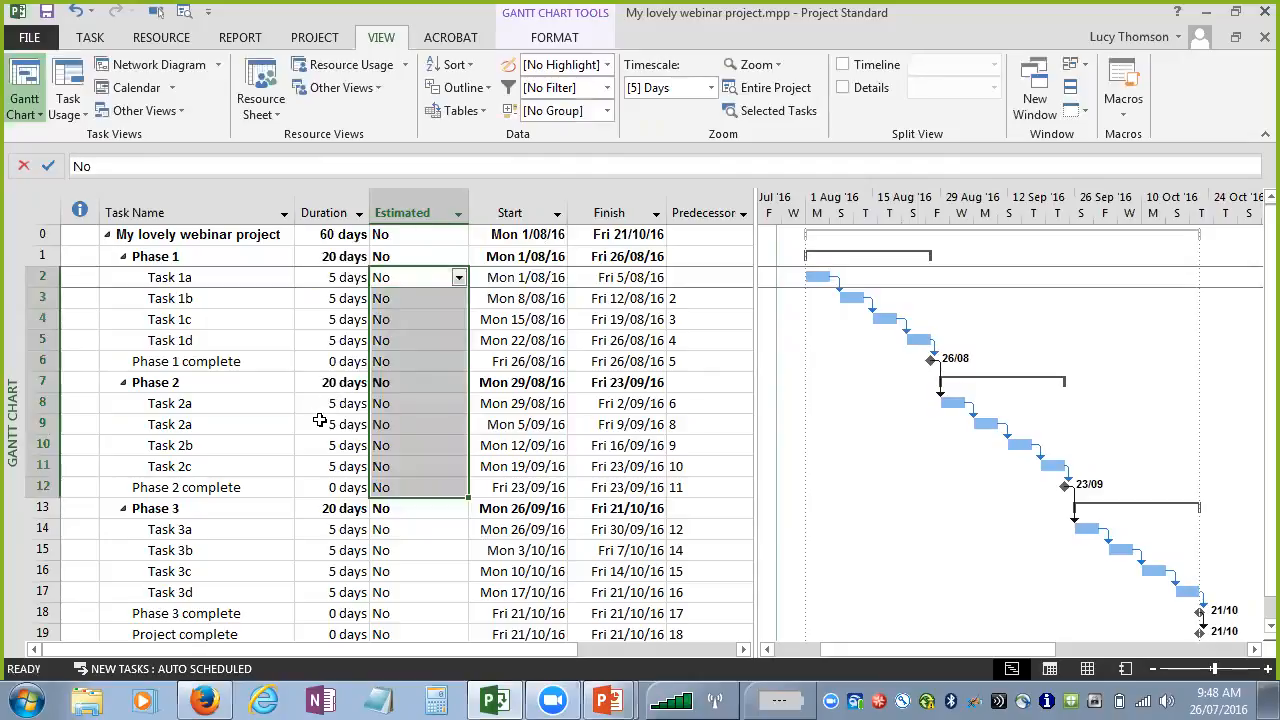
# - Hide the Estimated column and widen the task table to show the columns past Resource Names
pyautogui.click(411, 215)
pyautogui.rightClick(411, 212)
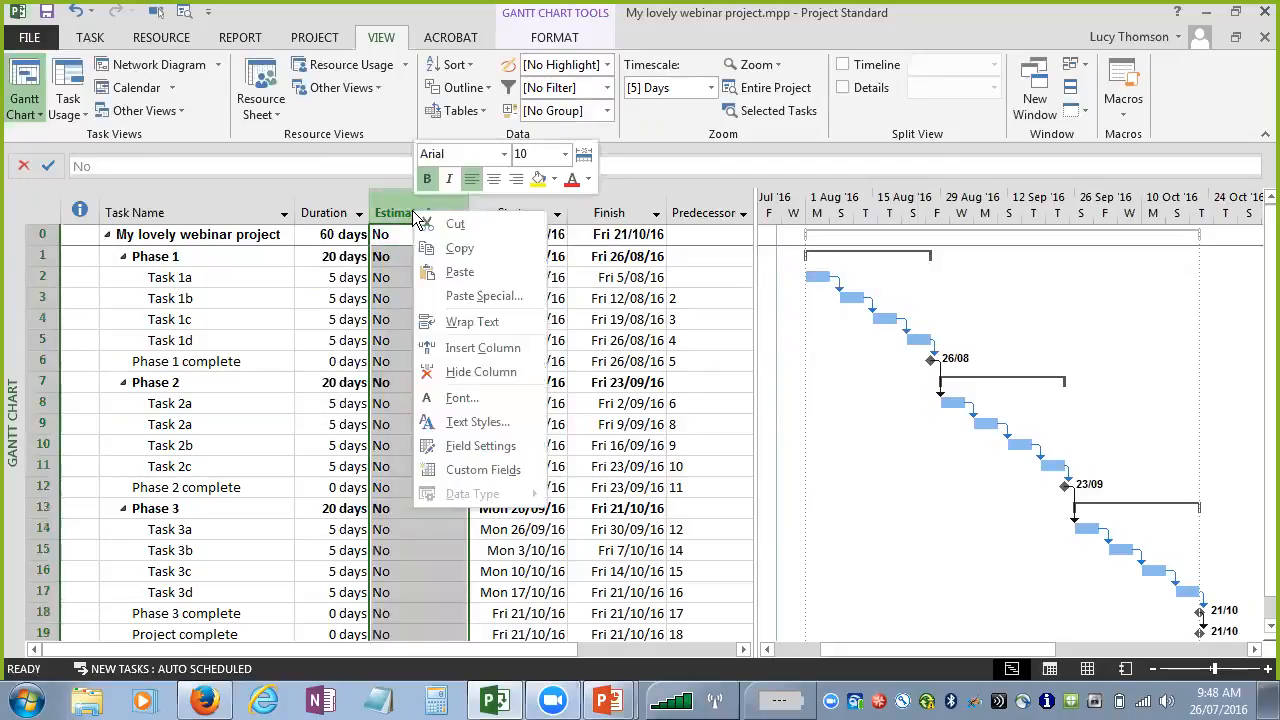
pyautogui.click(466, 374)
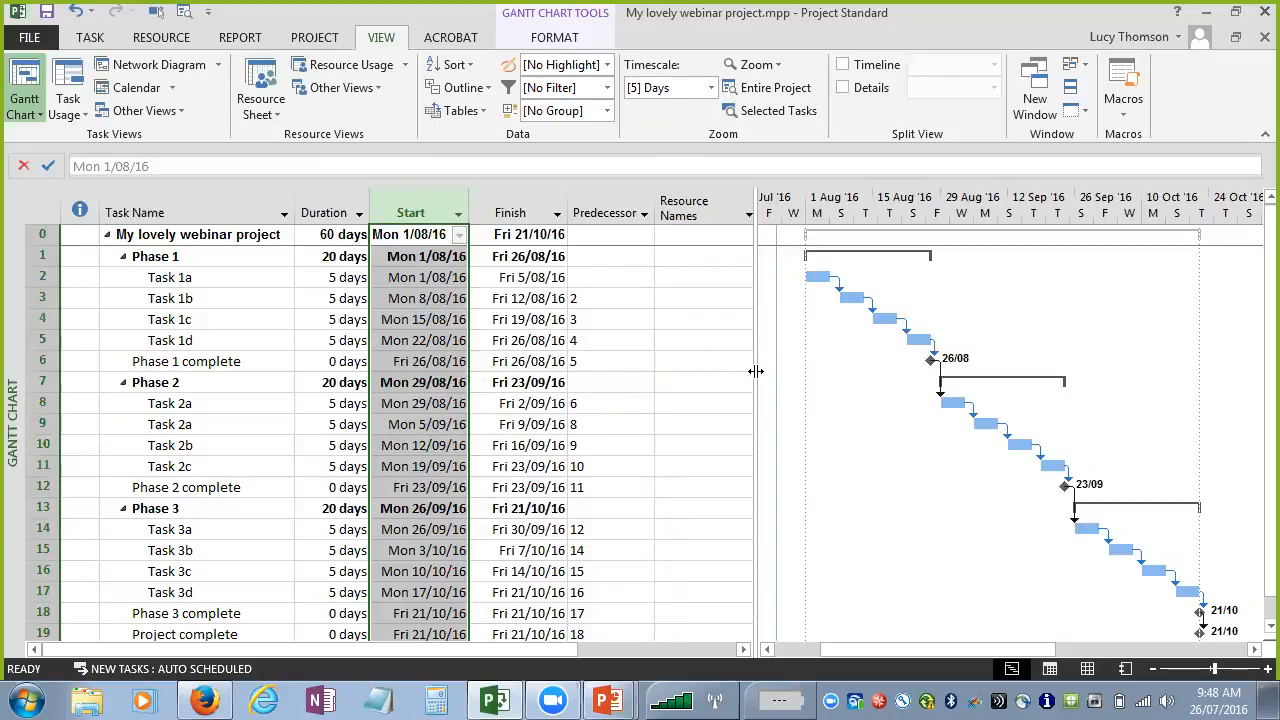
pyautogui.moveTo(755, 371); pyautogui.dragTo(806, 370)
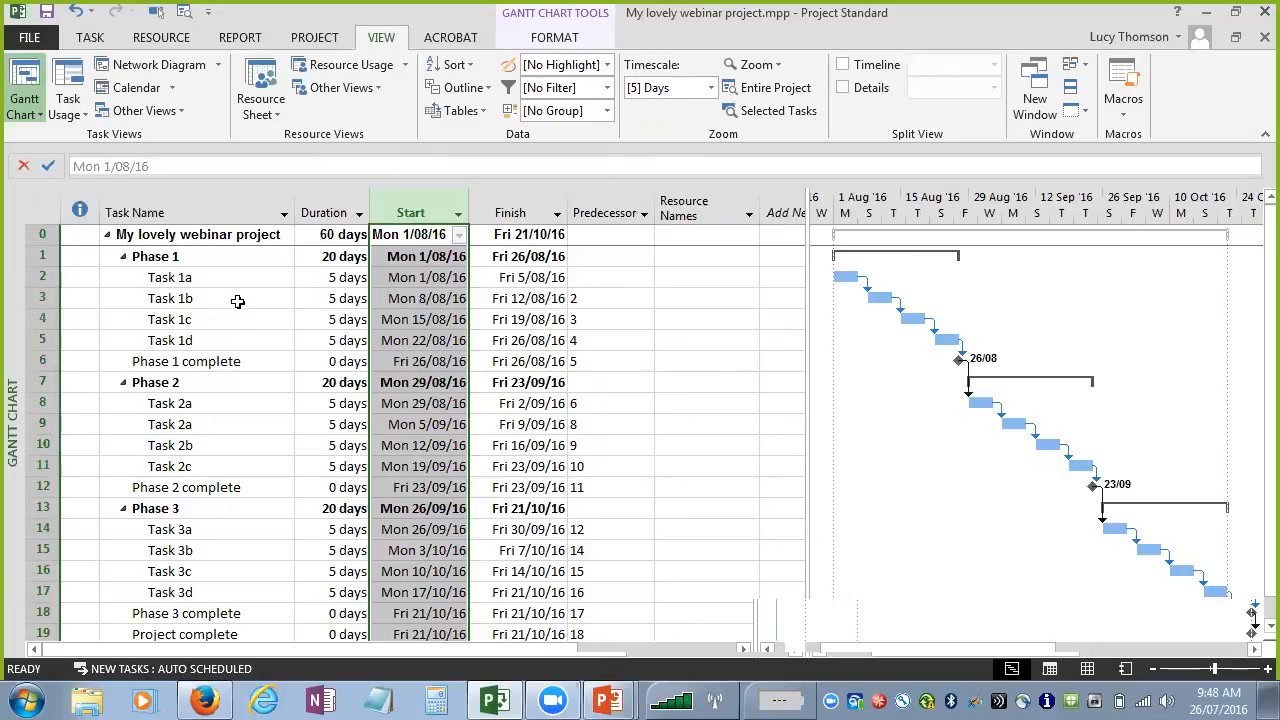
pyautogui.click(172, 277)
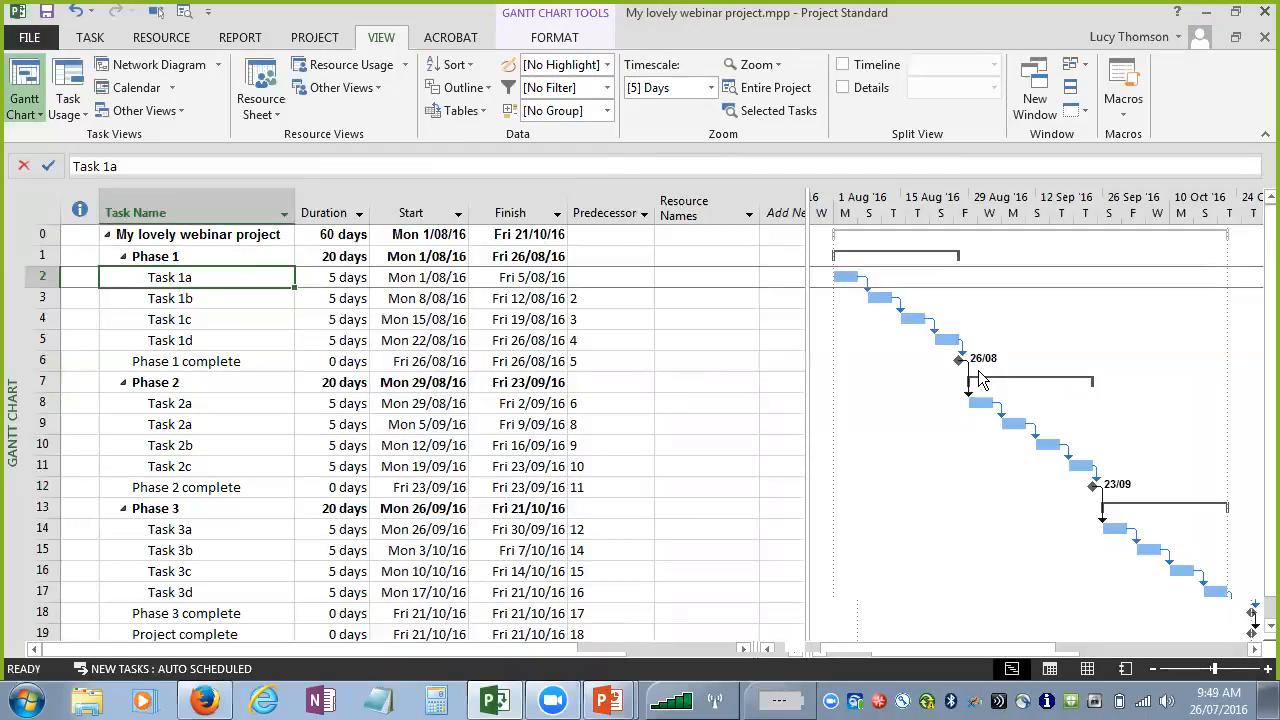
pyautogui.click(345, 361)
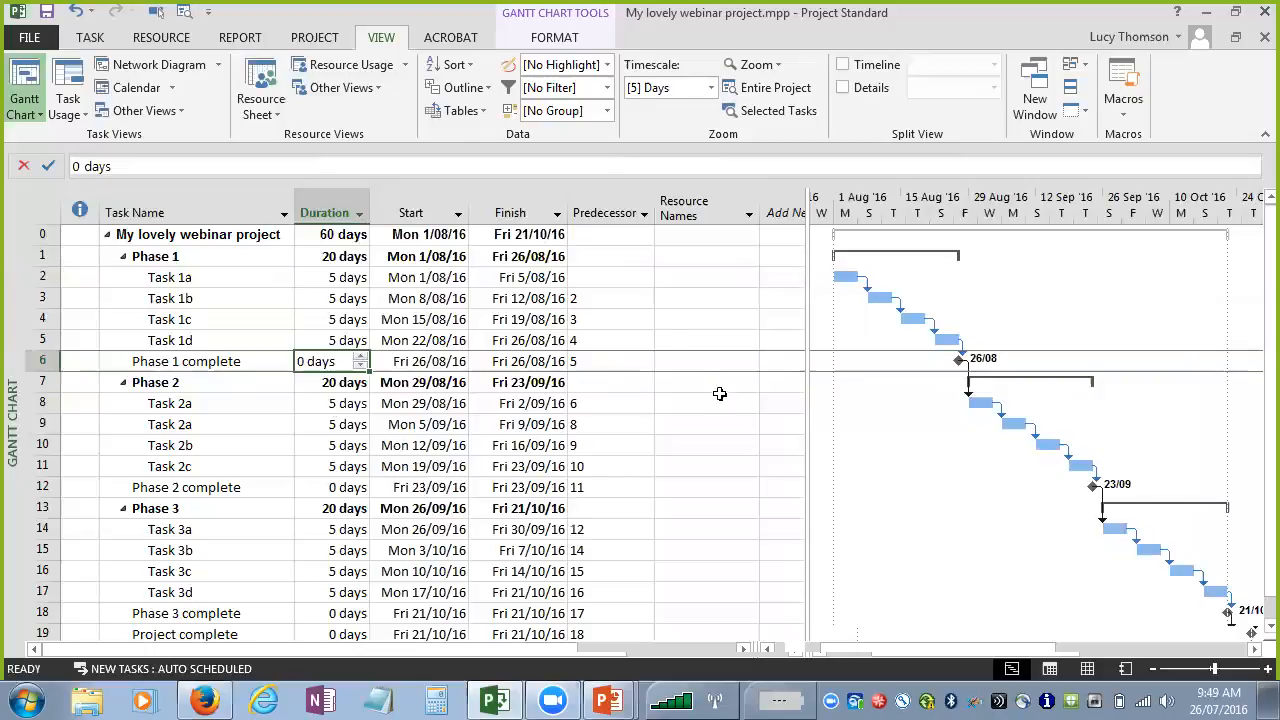
pyautogui.scroll(-1, 910, 426)
pyautogui.scroll(1, 880, 424)
pyautogui.click(338, 404)
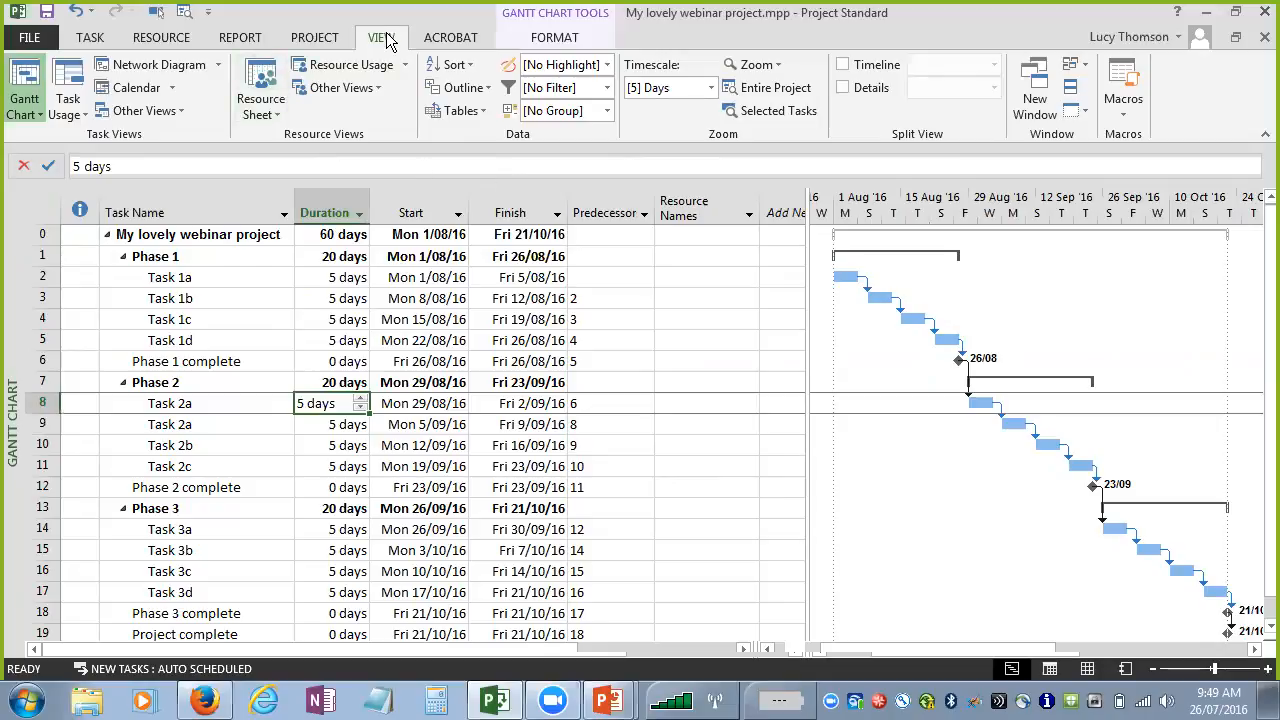
# - Open the Resource Sheet and add the surname to the first resource's name
pyautogui.click(262, 82)
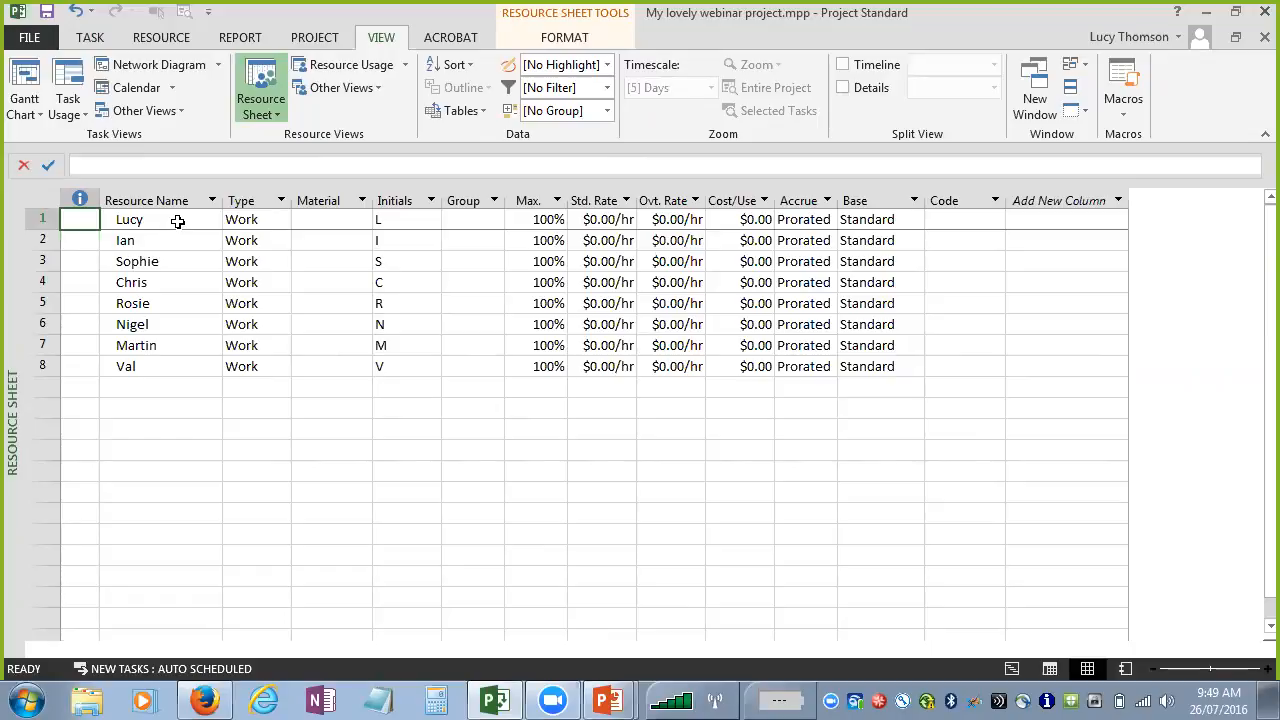
pyautogui.click(179, 221)
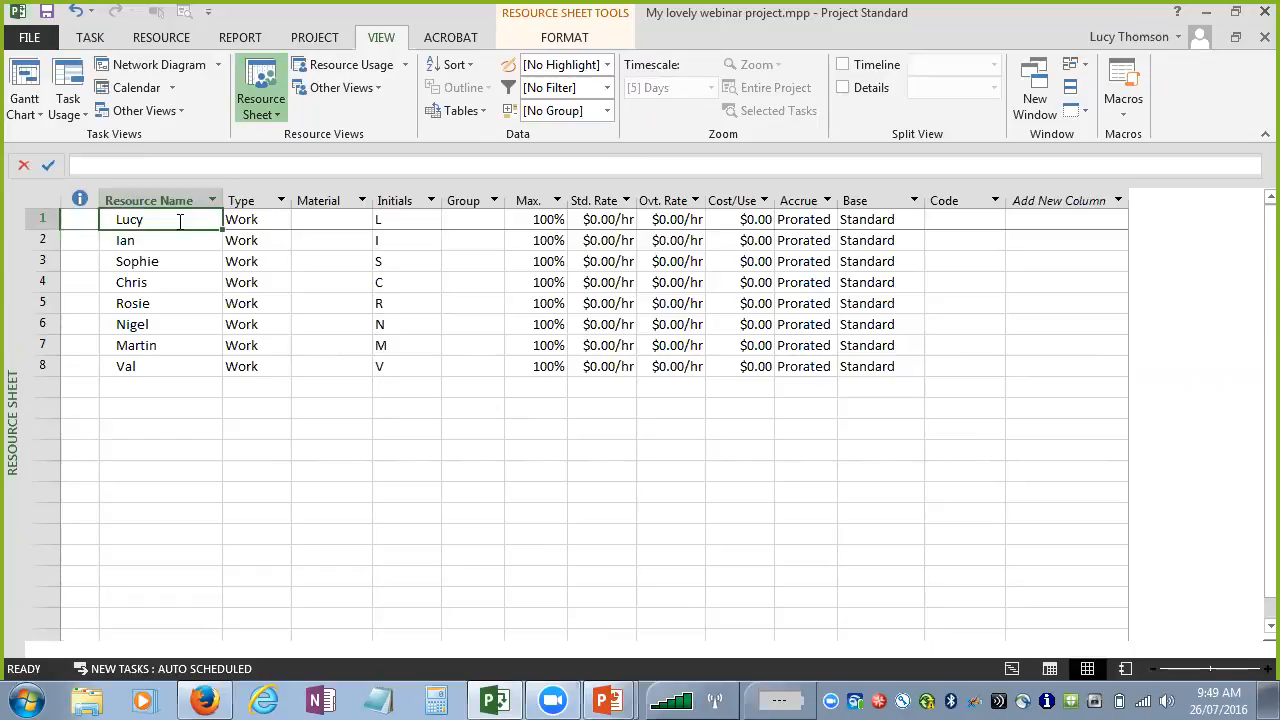
pyautogui.click(170, 165)
pyautogui.write('Thjom')
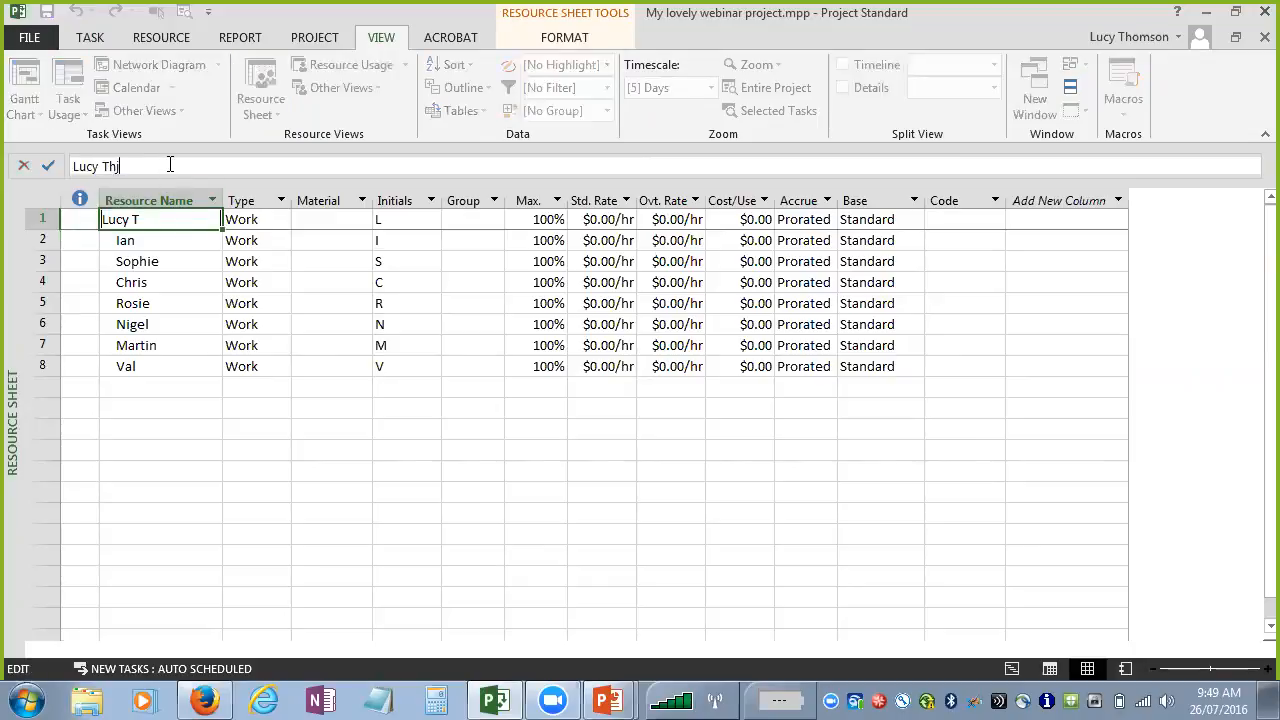
pyautogui.press('BackSpace')
pyautogui.press('BackSpace')
pyautogui.press('BackSpace')
pyautogui.write('omson')
pyautogui.click(172, 240)
# - Replace the first resource's single initial with the person's three-letter initials
pyautogui.click(393, 222)
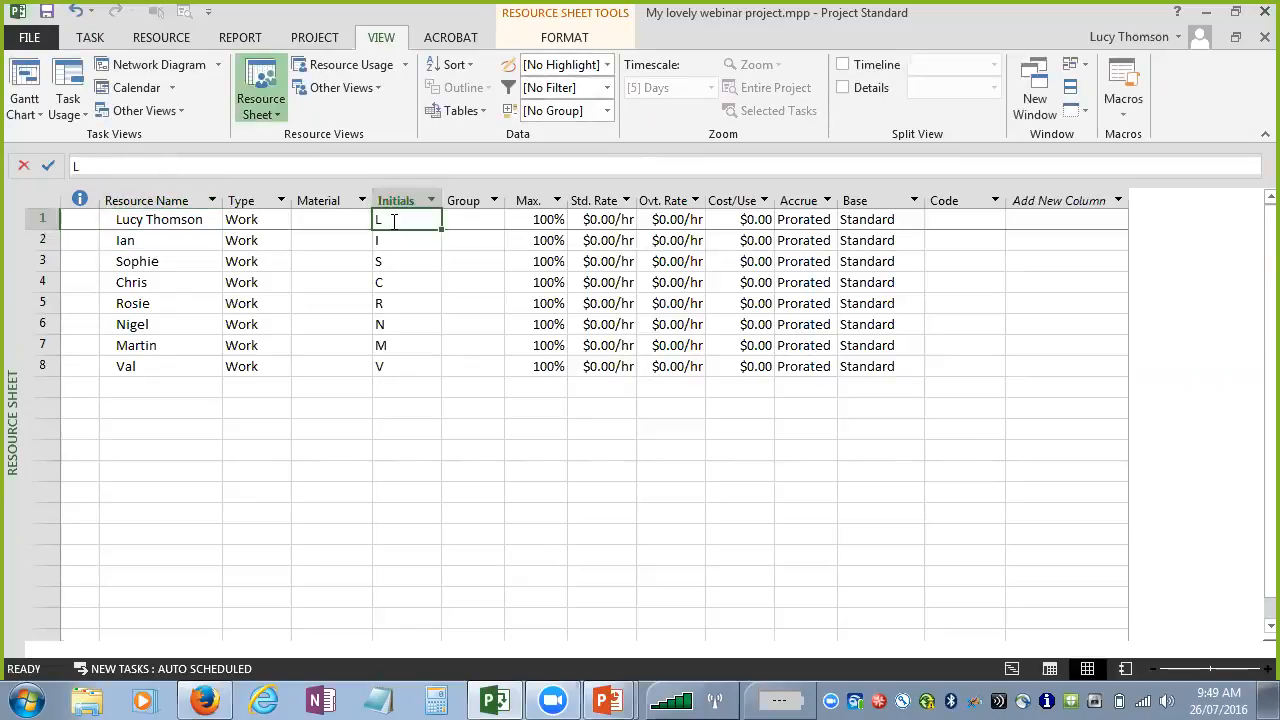
pyautogui.click(393, 222)
pyautogui.write('JT')
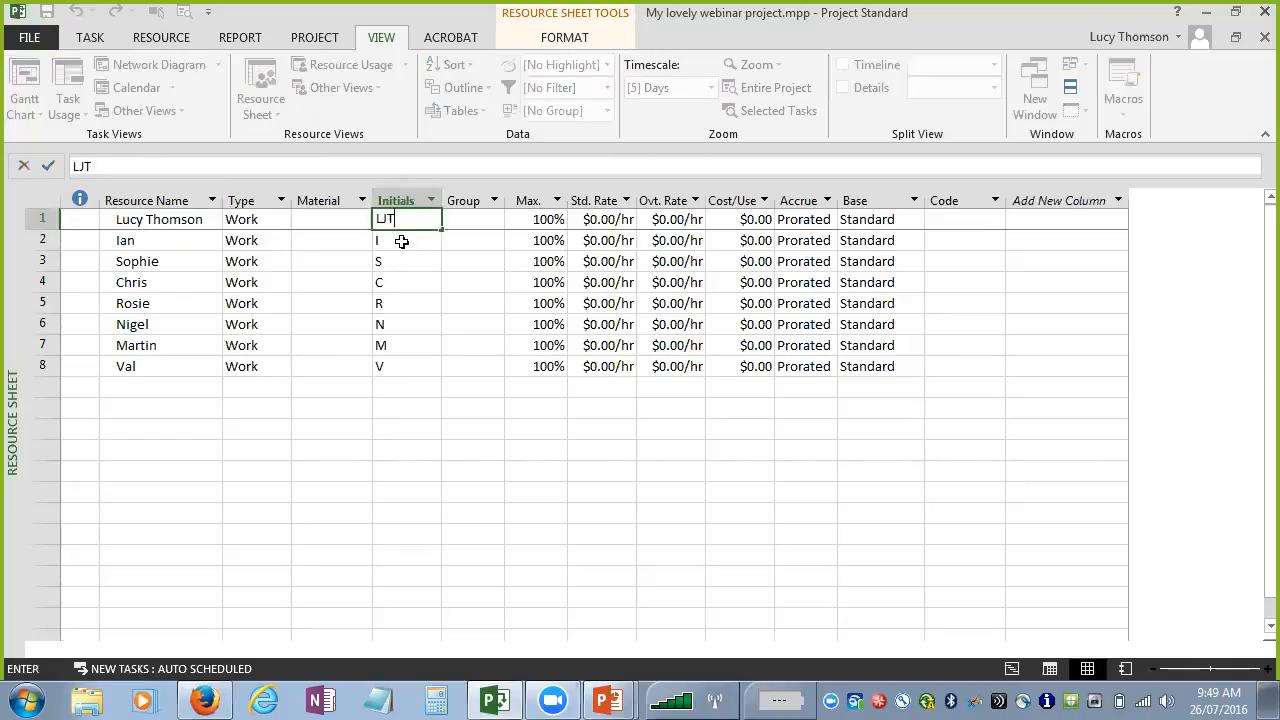
pyautogui.click(403, 240)
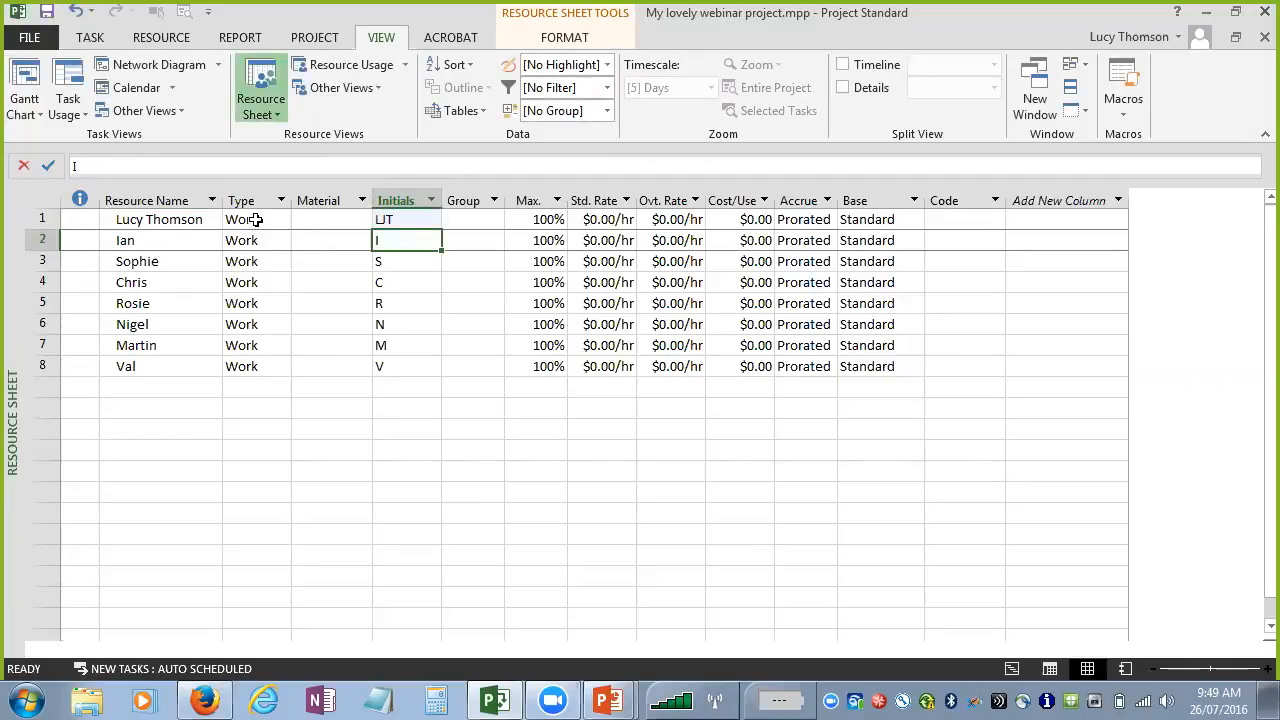
# - Examine the first resource's type choices, material label, base calendar choices and maximum units
pyautogui.click(256, 219)
pyautogui.click(284, 216)
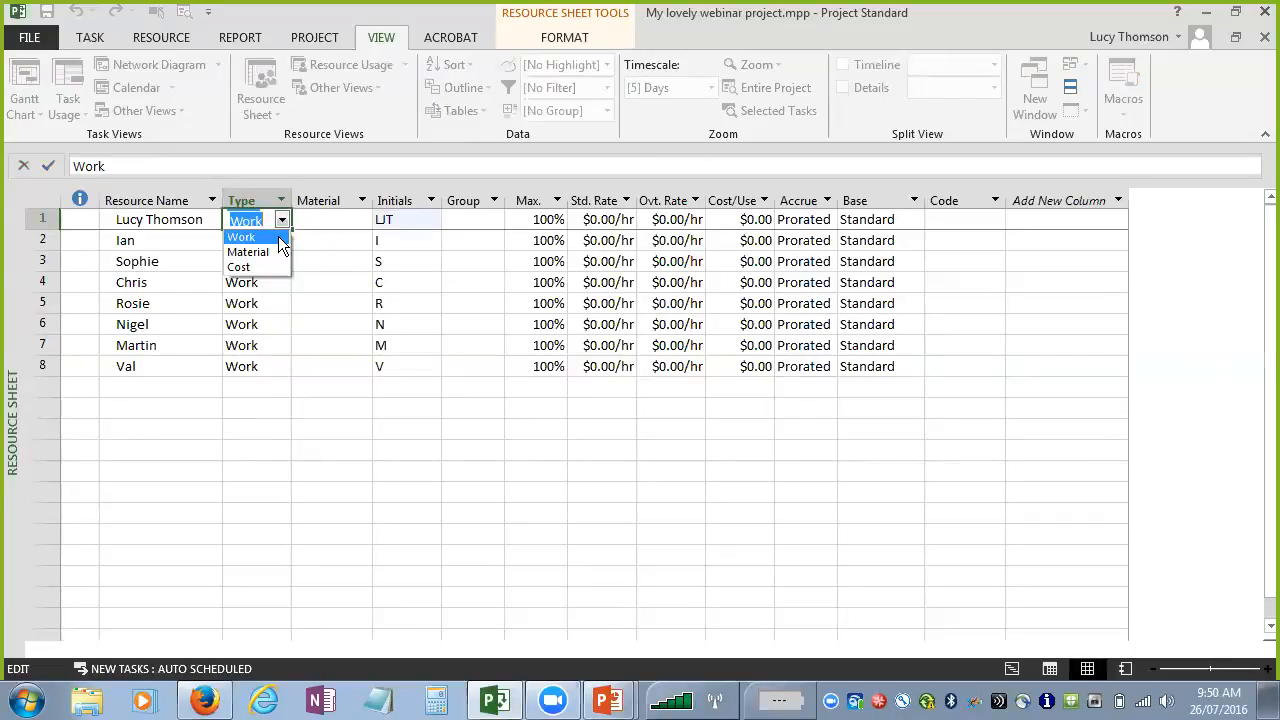
pyautogui.click(328, 216)
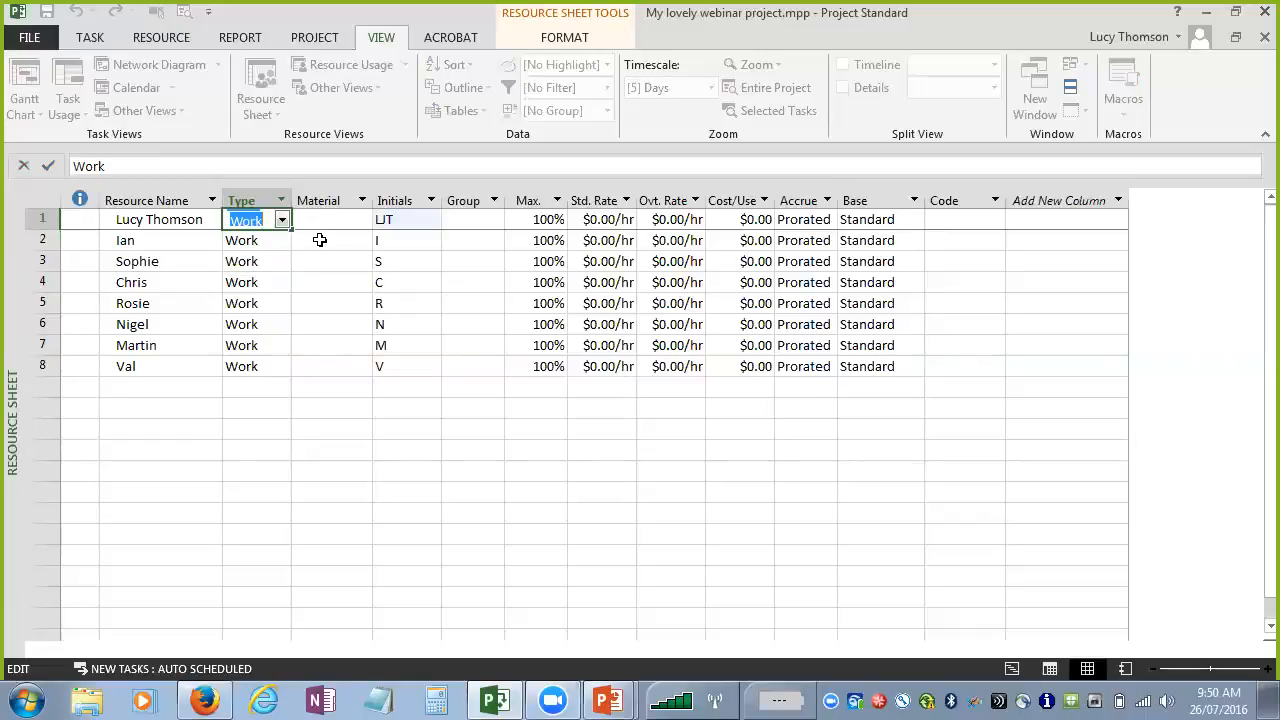
pyautogui.click(320, 241)
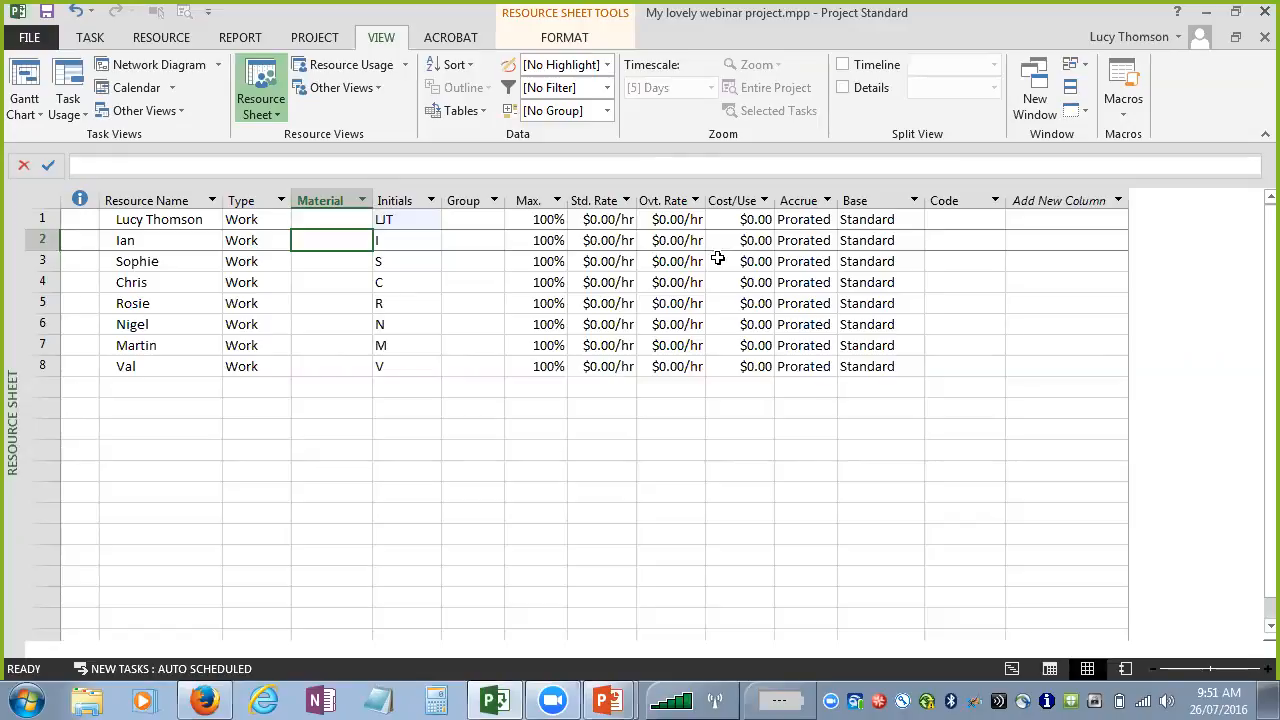
pyautogui.click(872, 219)
pyautogui.click(913, 219)
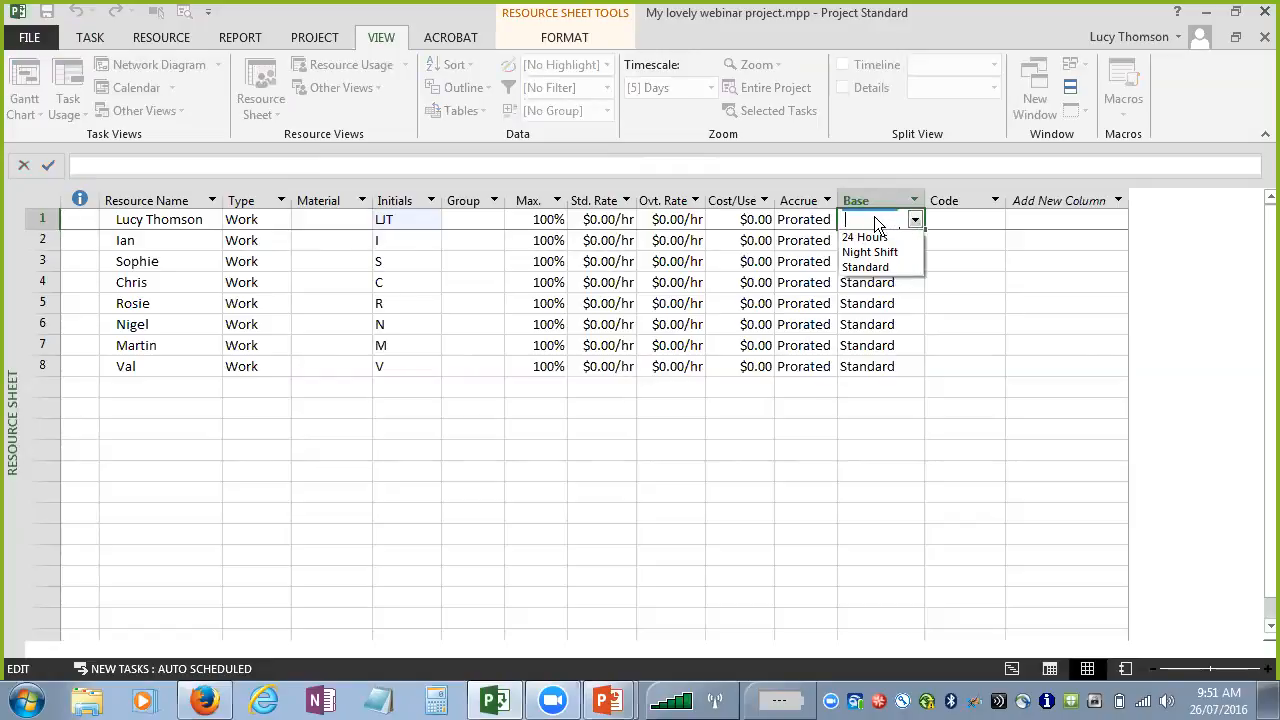
pyautogui.click(943, 214)
pyautogui.click(864, 199)
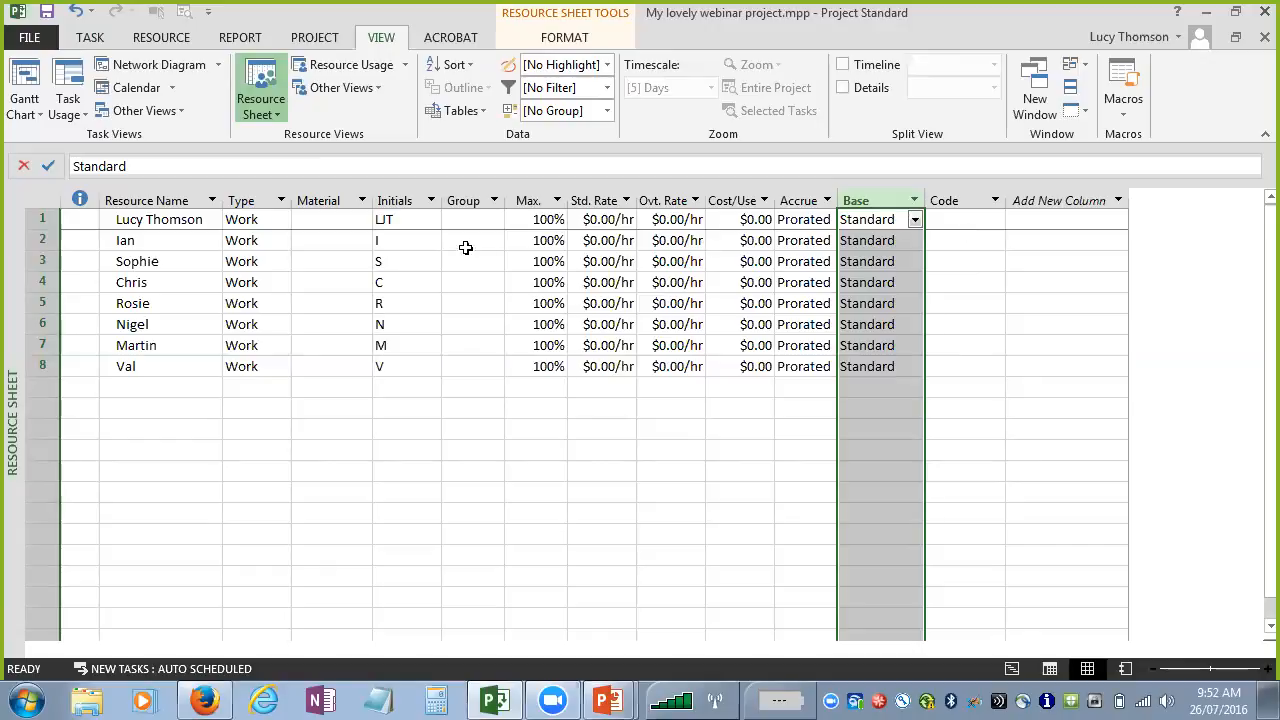
pyautogui.click(517, 226)
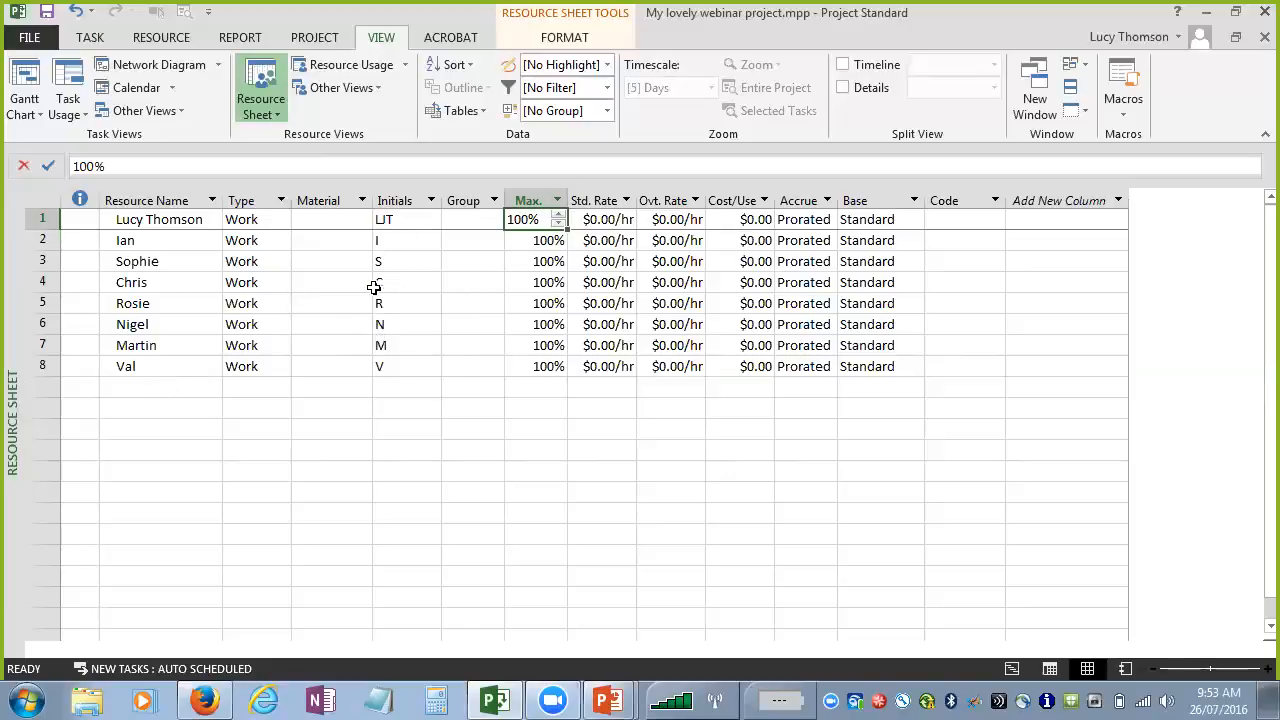
# - Review the first resource's cost rates and availability date settings in Resource Information, and close it without saving changes
pyautogui.click(148, 220)
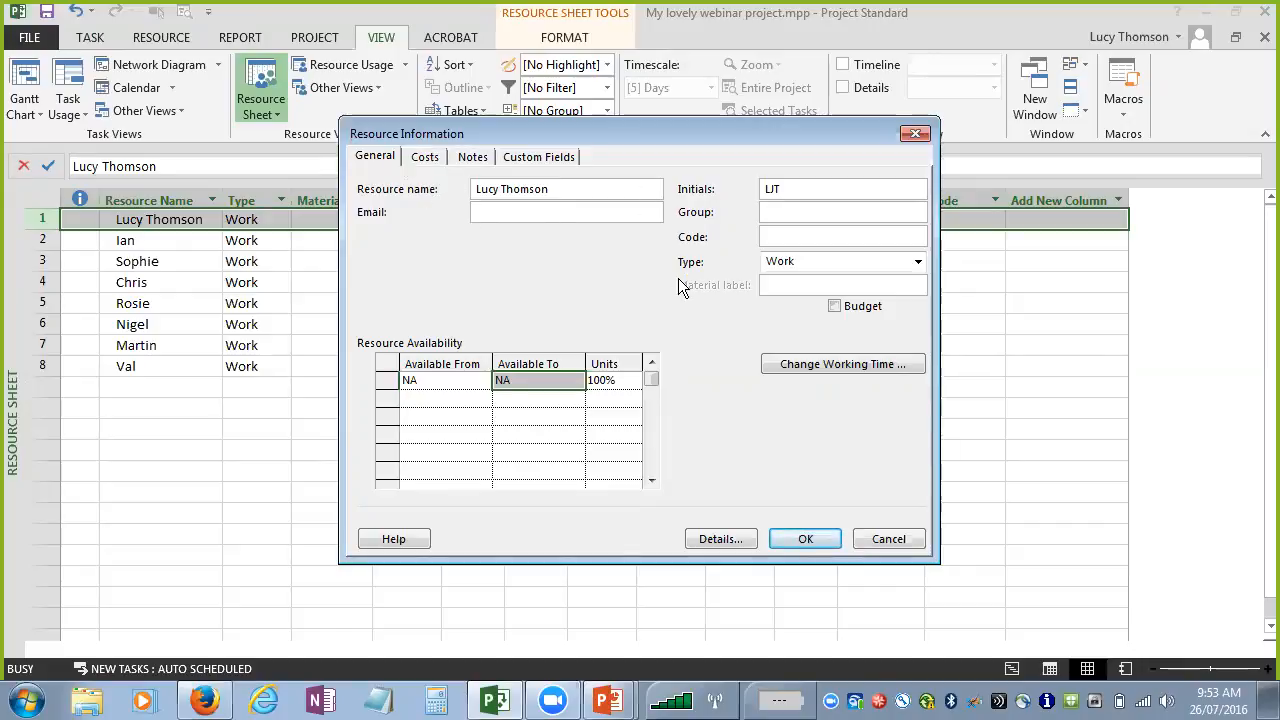
pyautogui.click(425, 160)
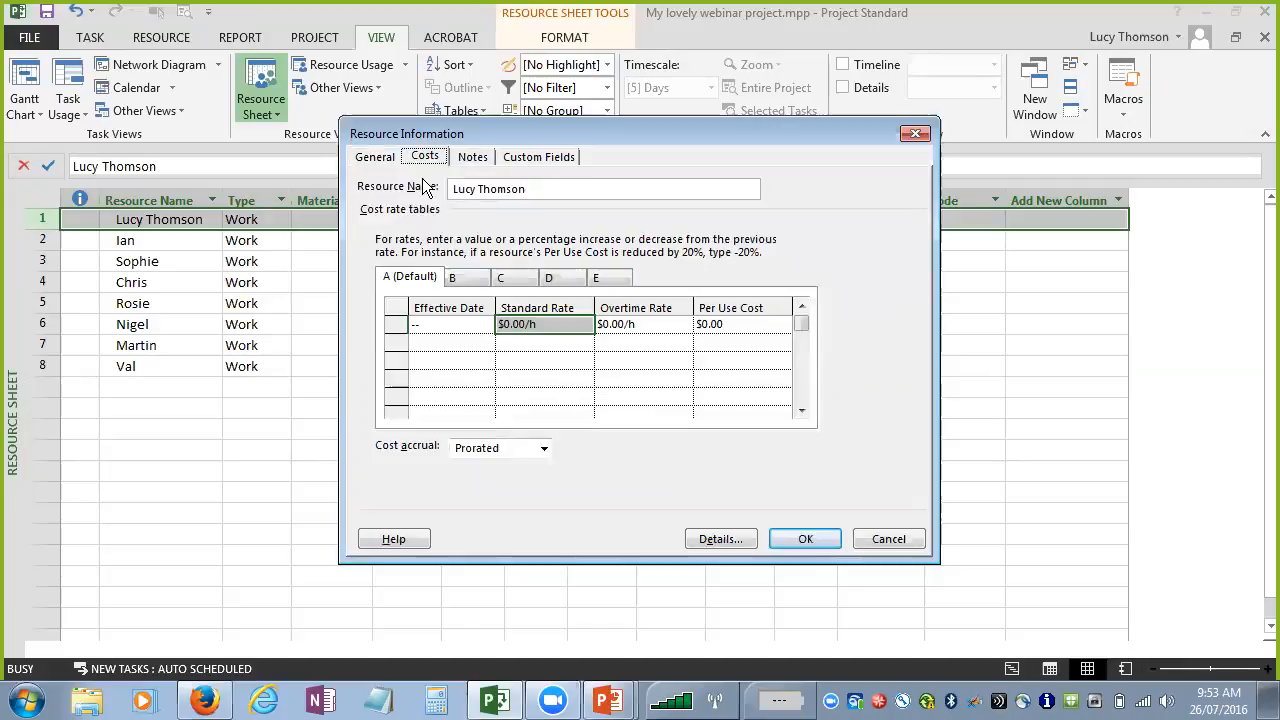
pyautogui.click(369, 160)
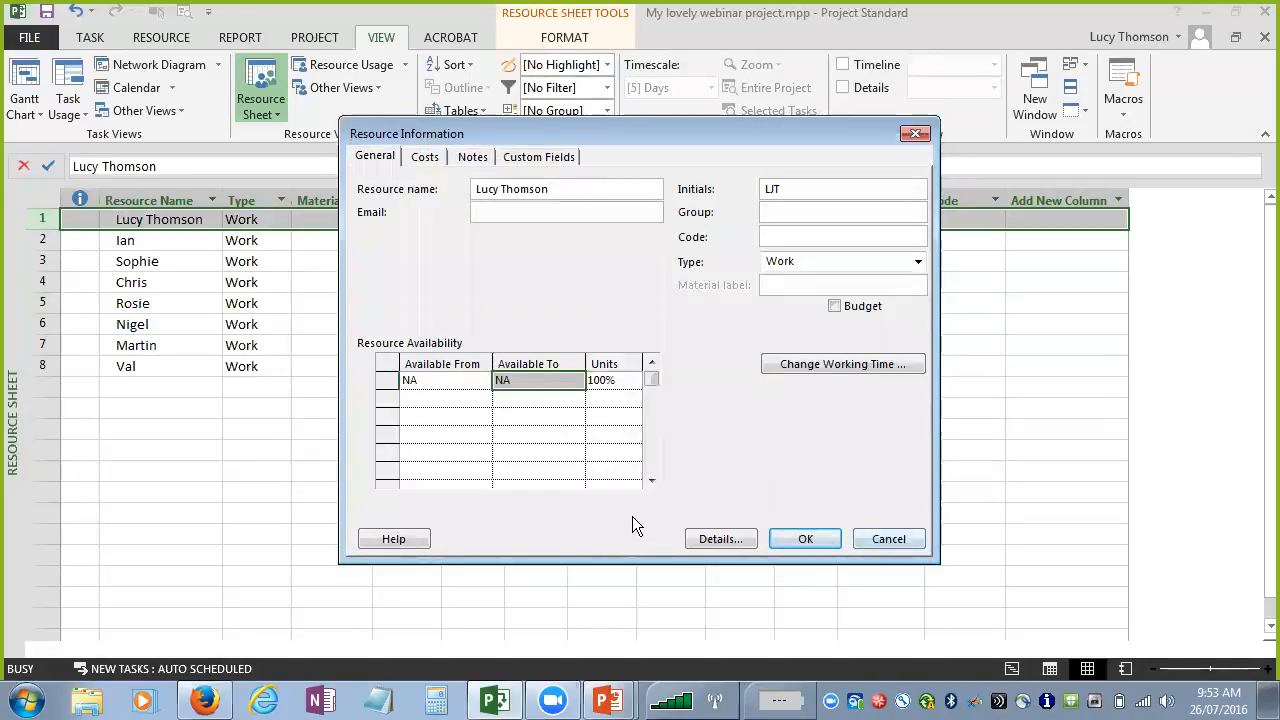
pyautogui.click(474, 380)
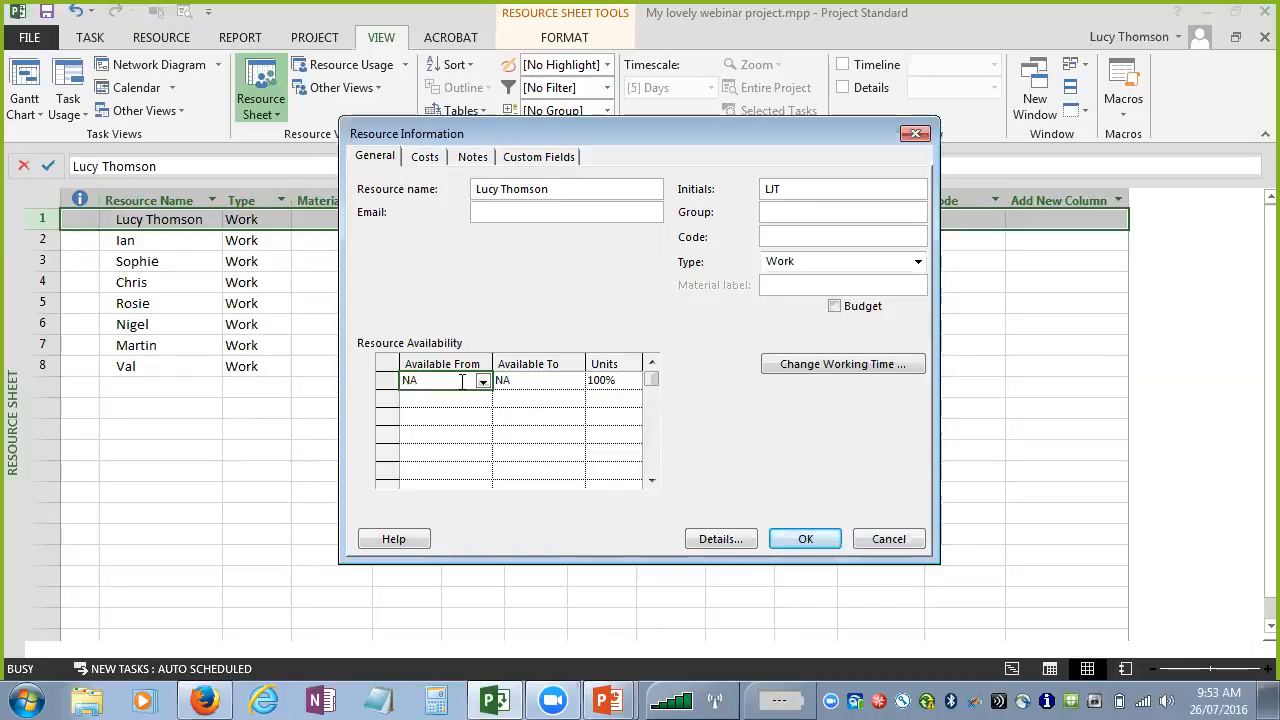
pyautogui.click(483, 382)
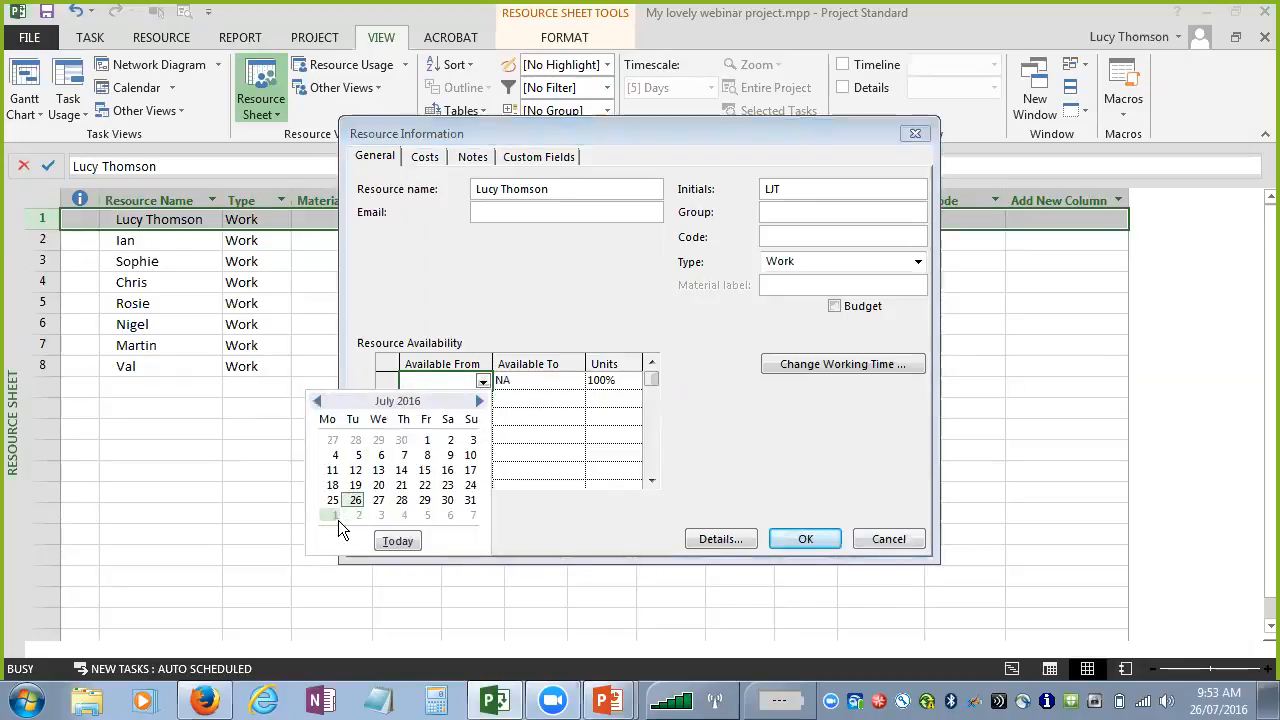
pyautogui.click(479, 401)
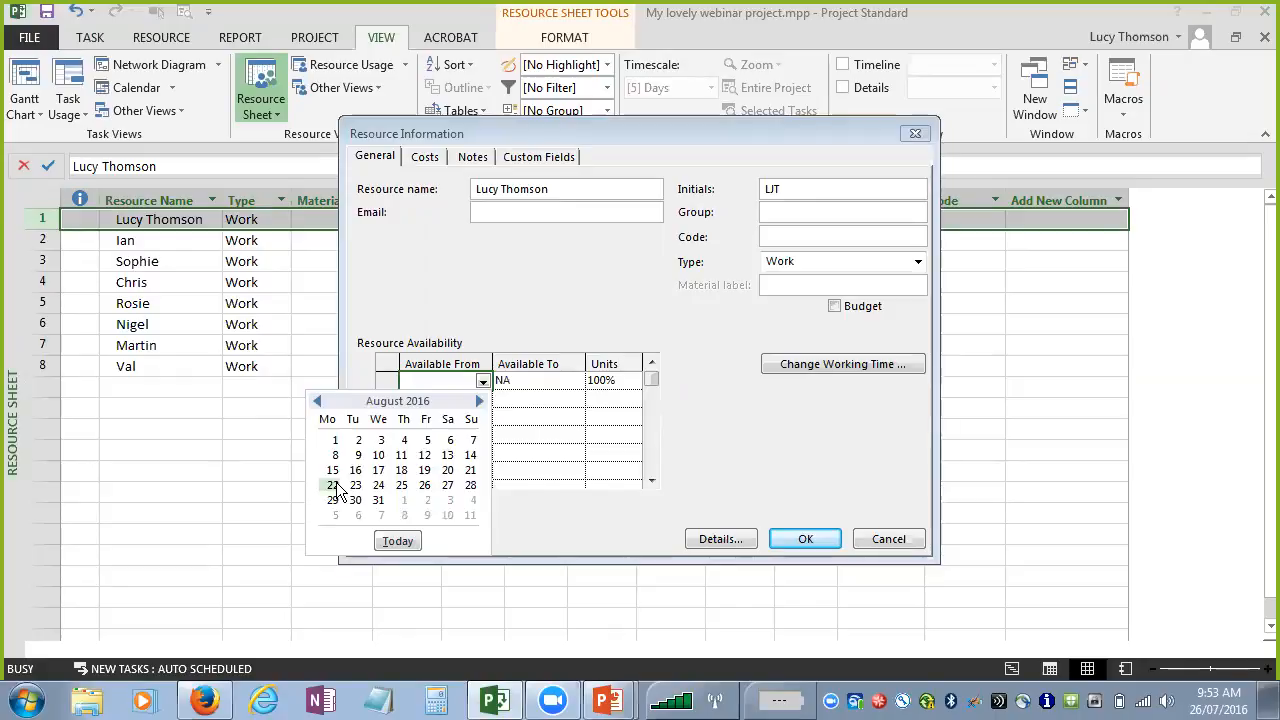
pyautogui.click(630, 510)
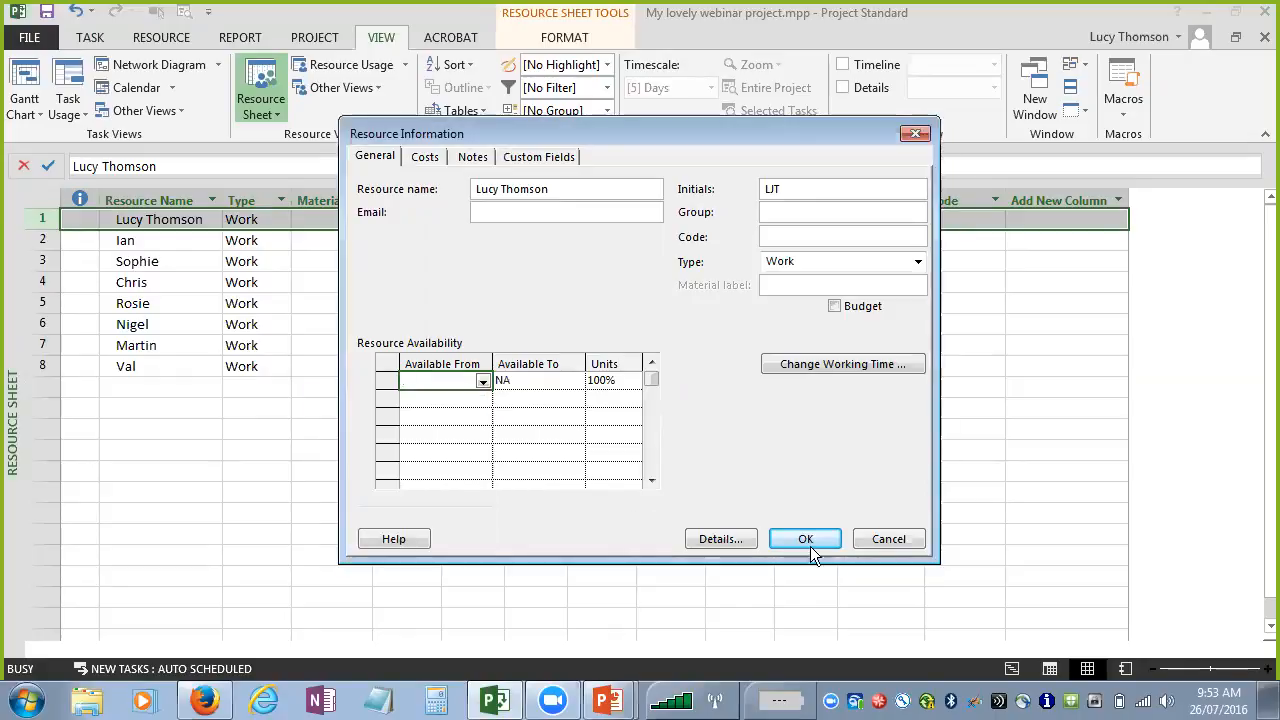
pyautogui.click(884, 540)
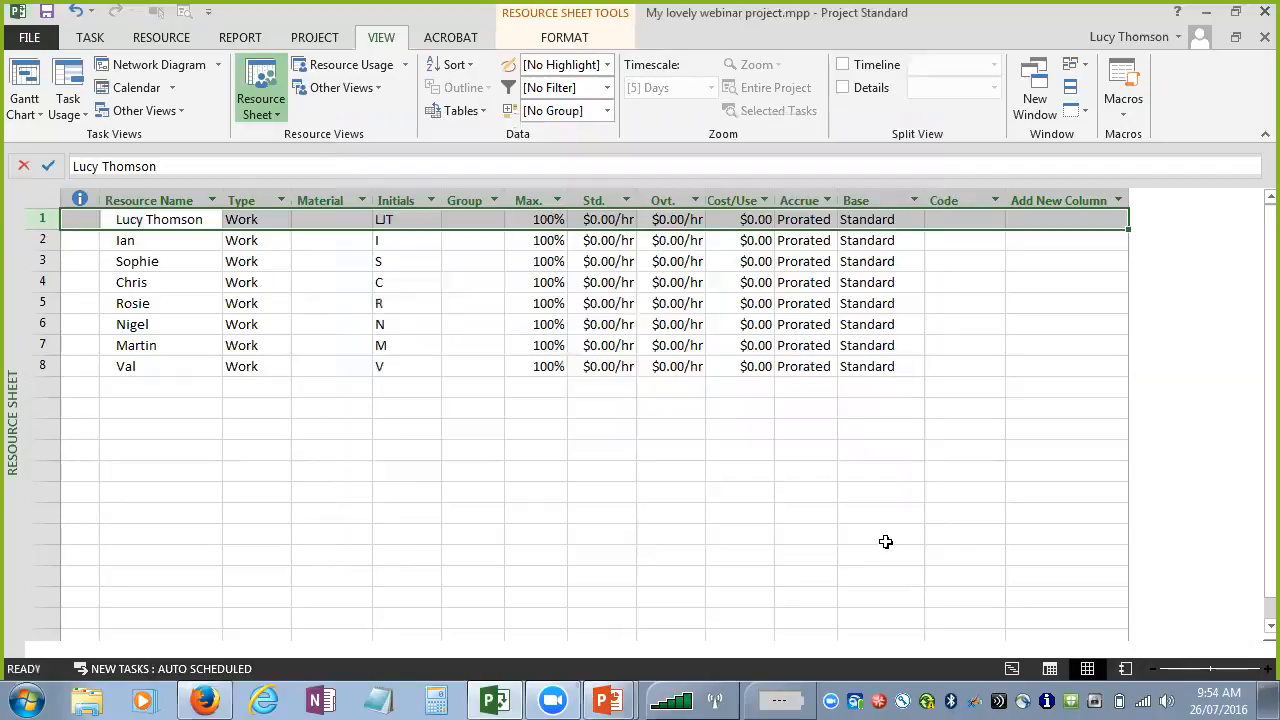
# - Return to the Gantt Chart and assign the fifth resource in the list to Task 1a
pyautogui.click(30, 78)
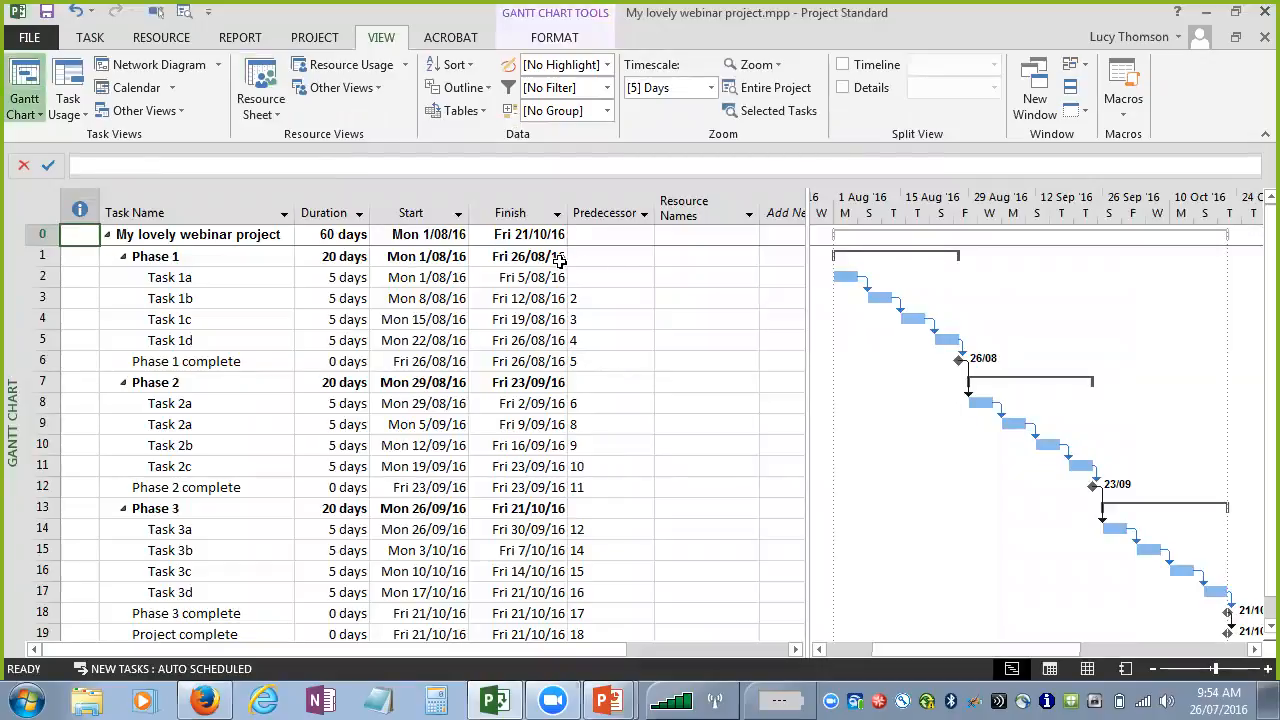
pyautogui.click(709, 279)
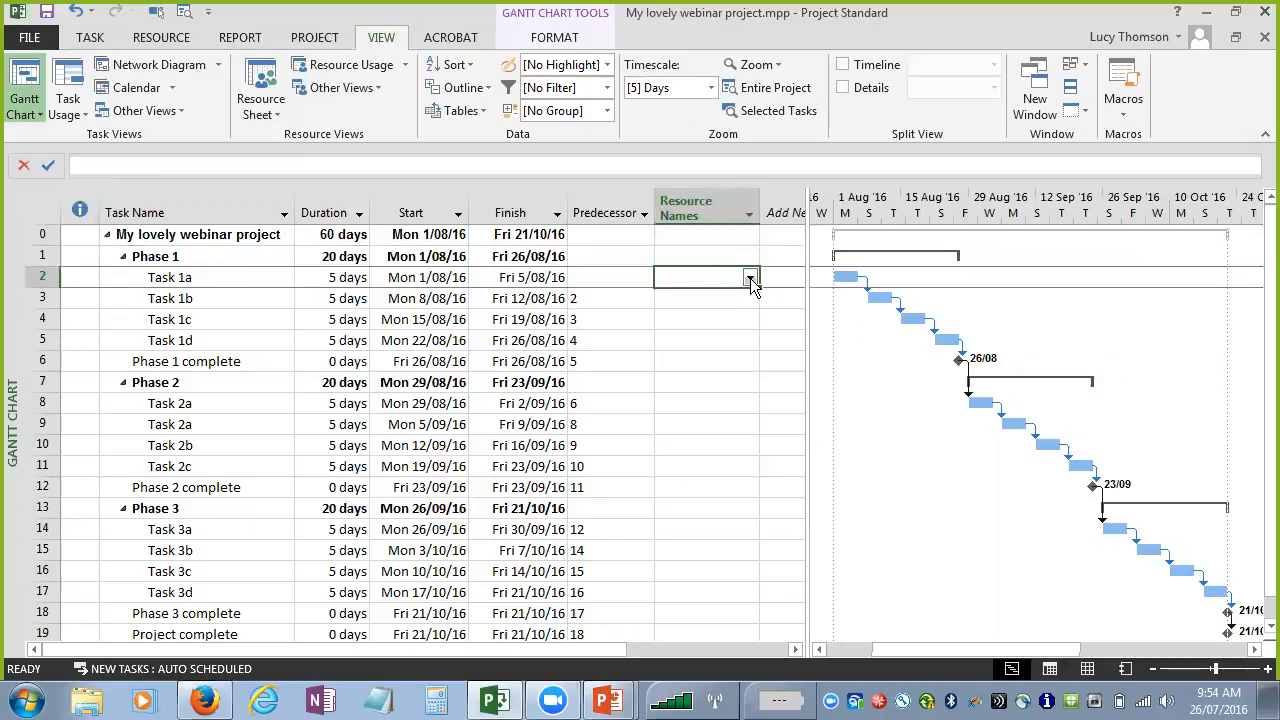
pyautogui.click(750, 280)
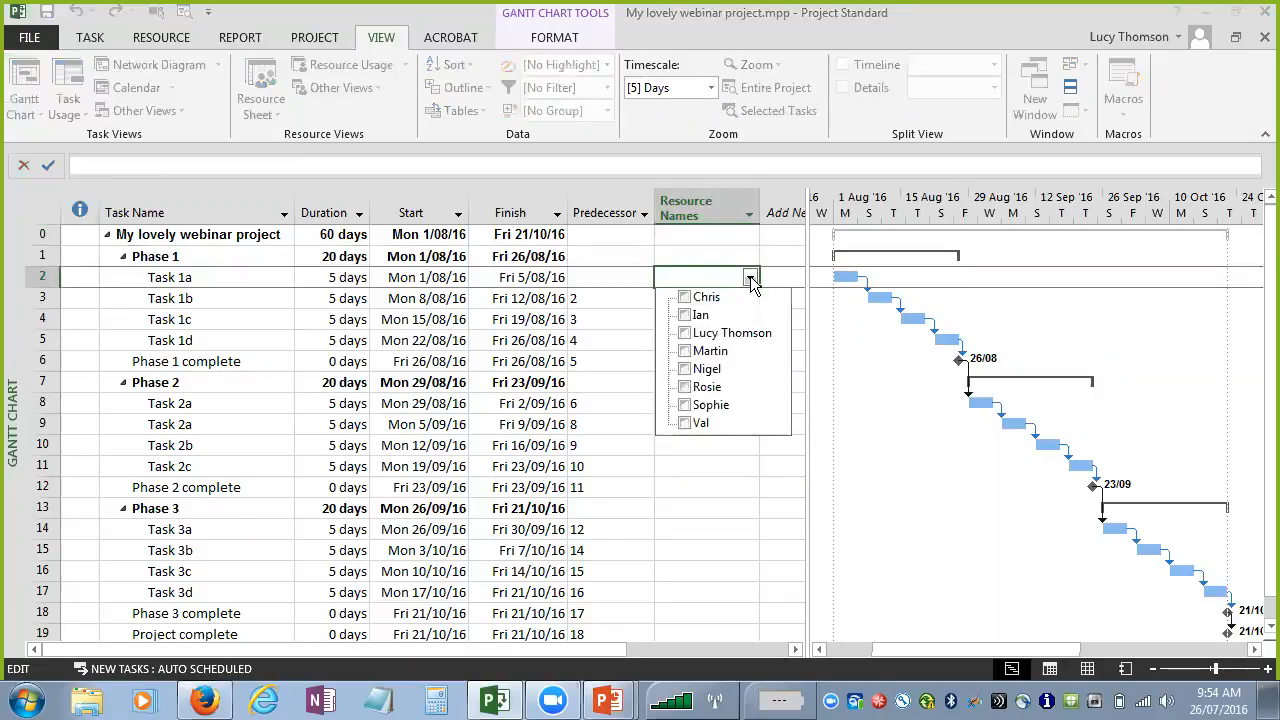
pyautogui.click(676, 369)
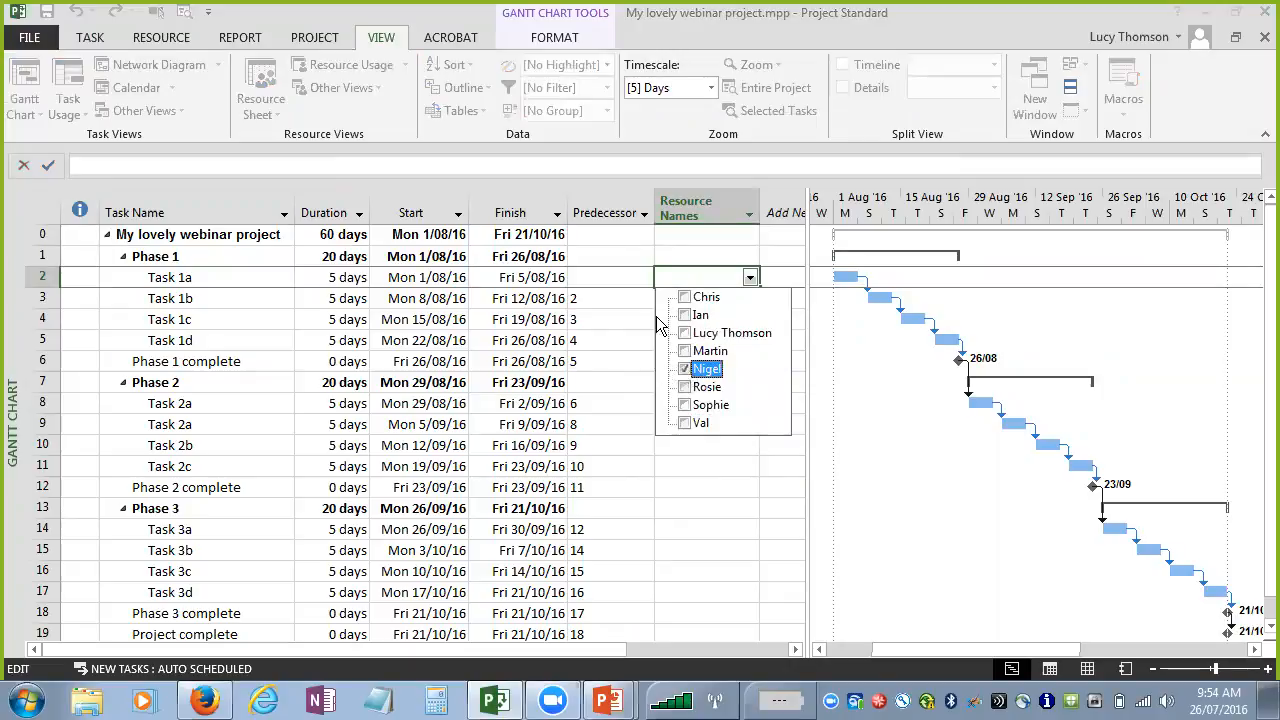
pyautogui.click(768, 282)
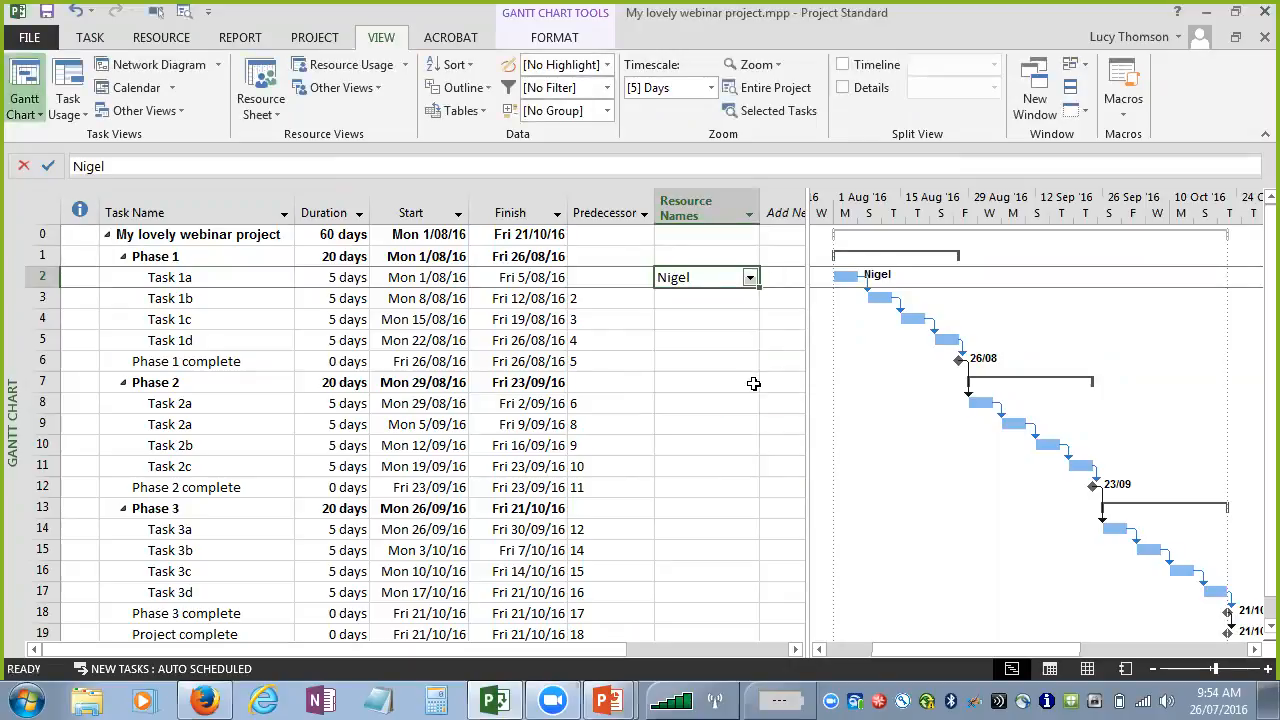
# - Assign the fourth and sixth resources in the list to Task 1b
pyautogui.click(745, 298)
pyautogui.click(750, 299)
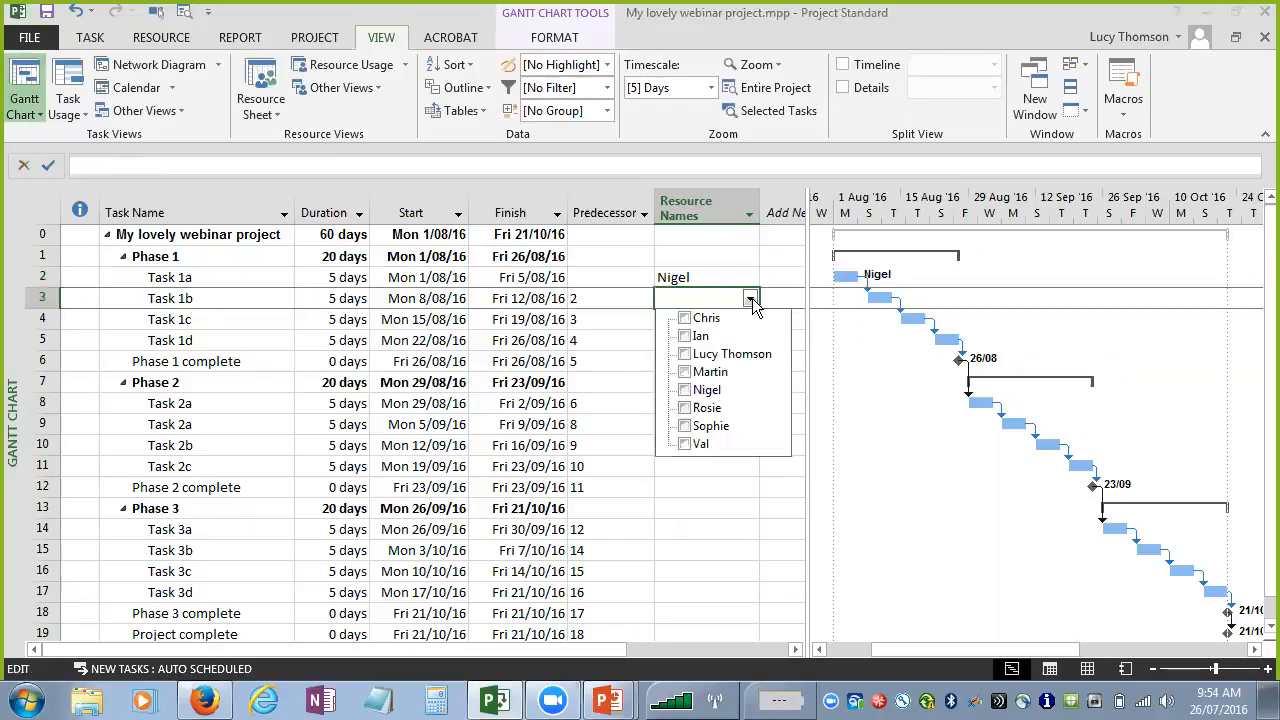
pyautogui.click(684, 371)
pyautogui.click(697, 407)
pyautogui.click(800, 335)
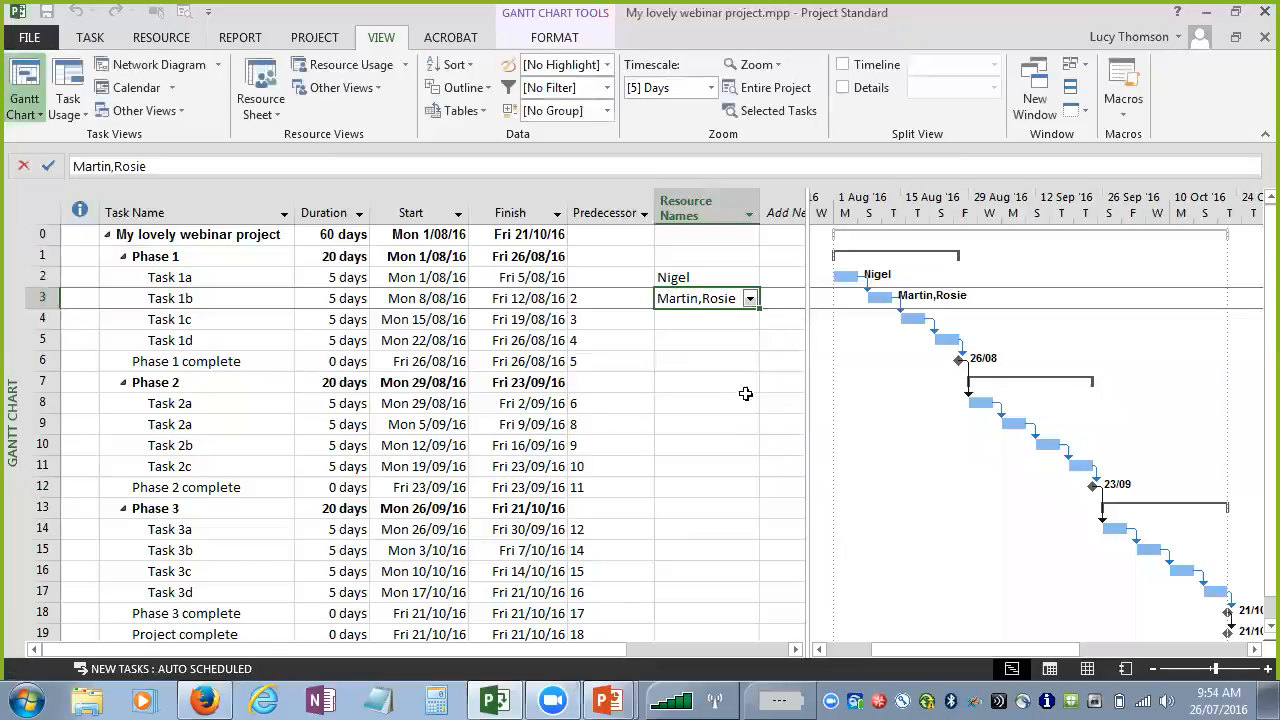
# - Assign the third resource in the list, the one with the full name, to Task 1c
pyautogui.click(720, 320)
pyautogui.click(749, 319)
pyautogui.click(684, 375)
pyautogui.click(795, 355)
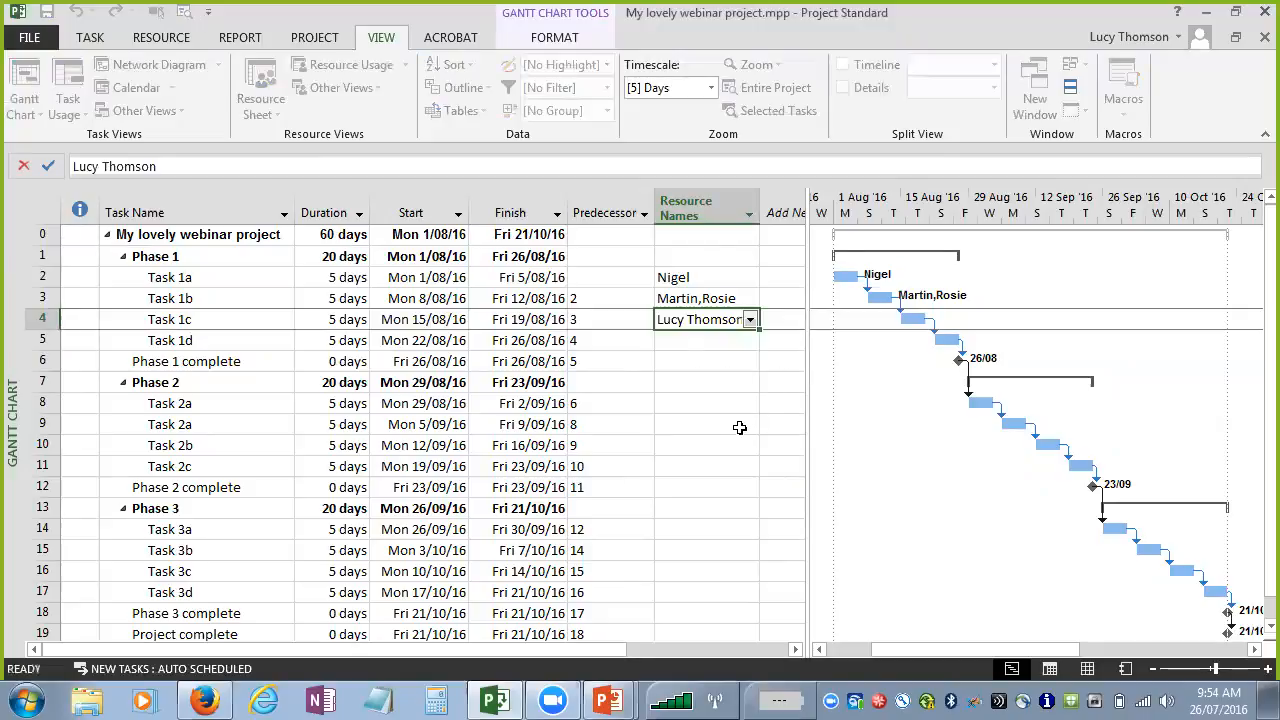
pyautogui.click(263, 340)
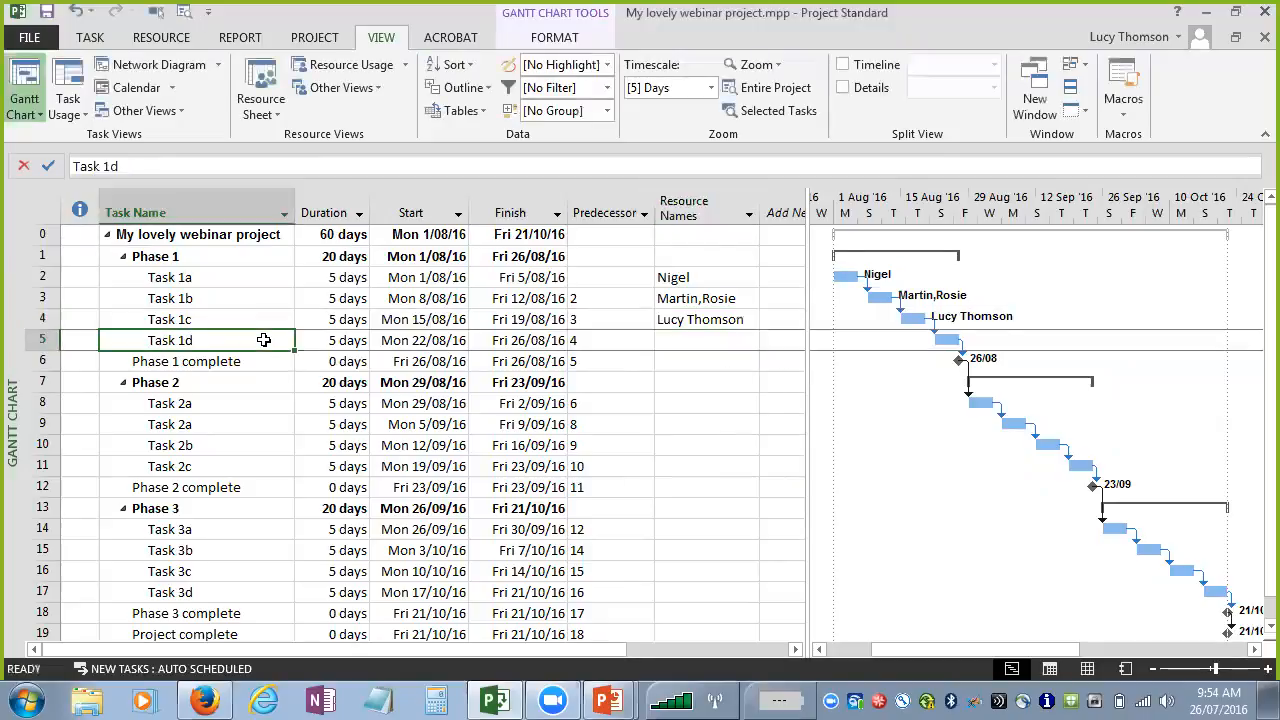
# - Assign the seventh and first resources in the list to Task 1d
pyautogui.click(298, 378)
pyautogui.doubleClick(284, 338)
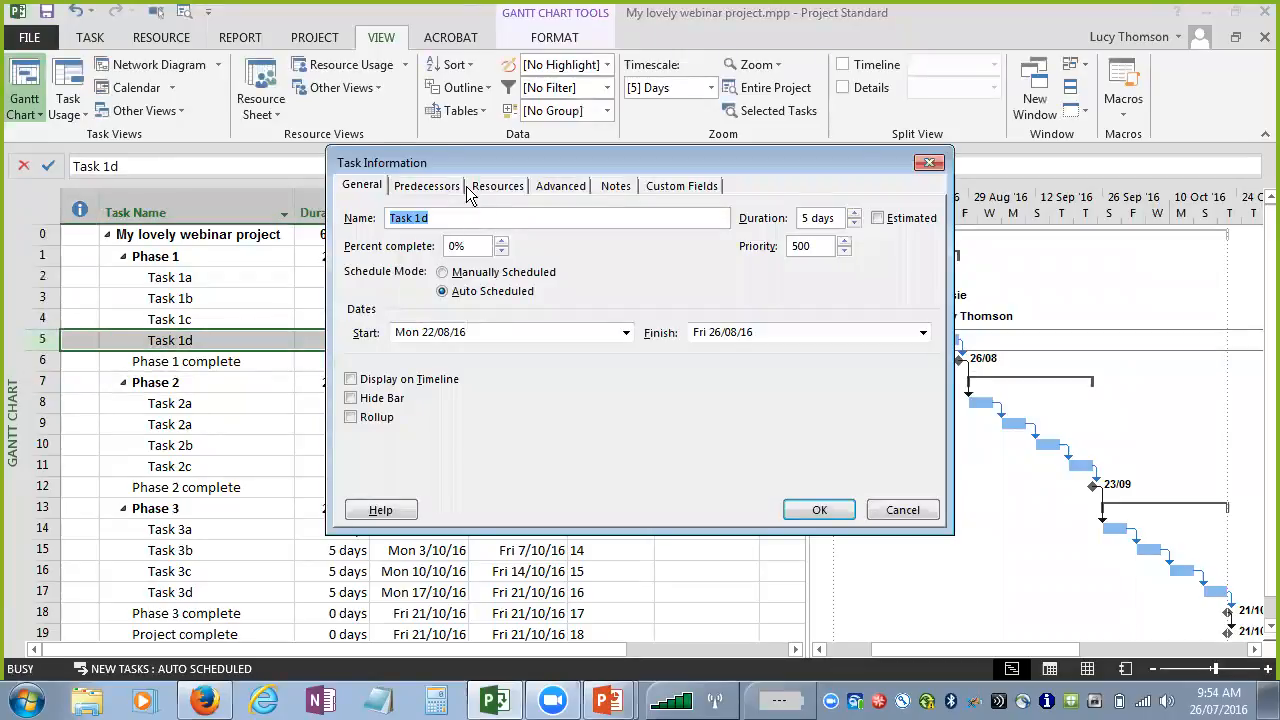
pyautogui.click(497, 186)
pyautogui.click(540, 277)
pyautogui.click(688, 279)
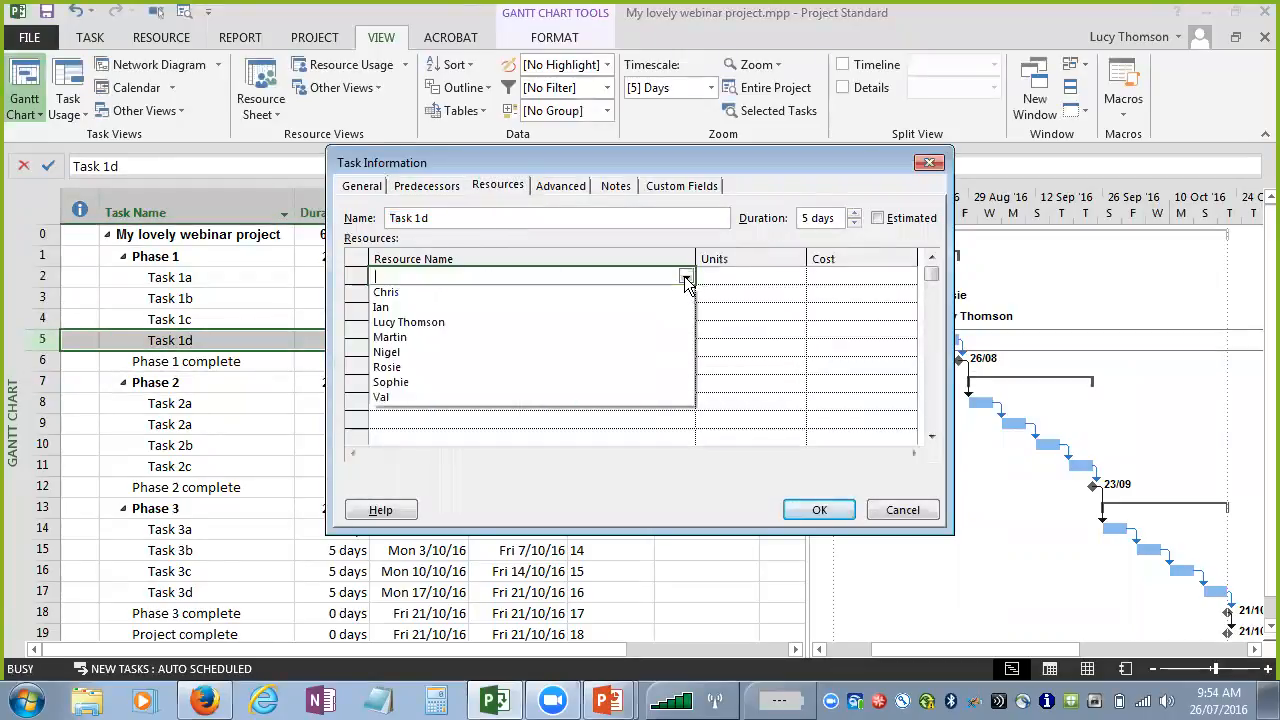
pyautogui.click(420, 383)
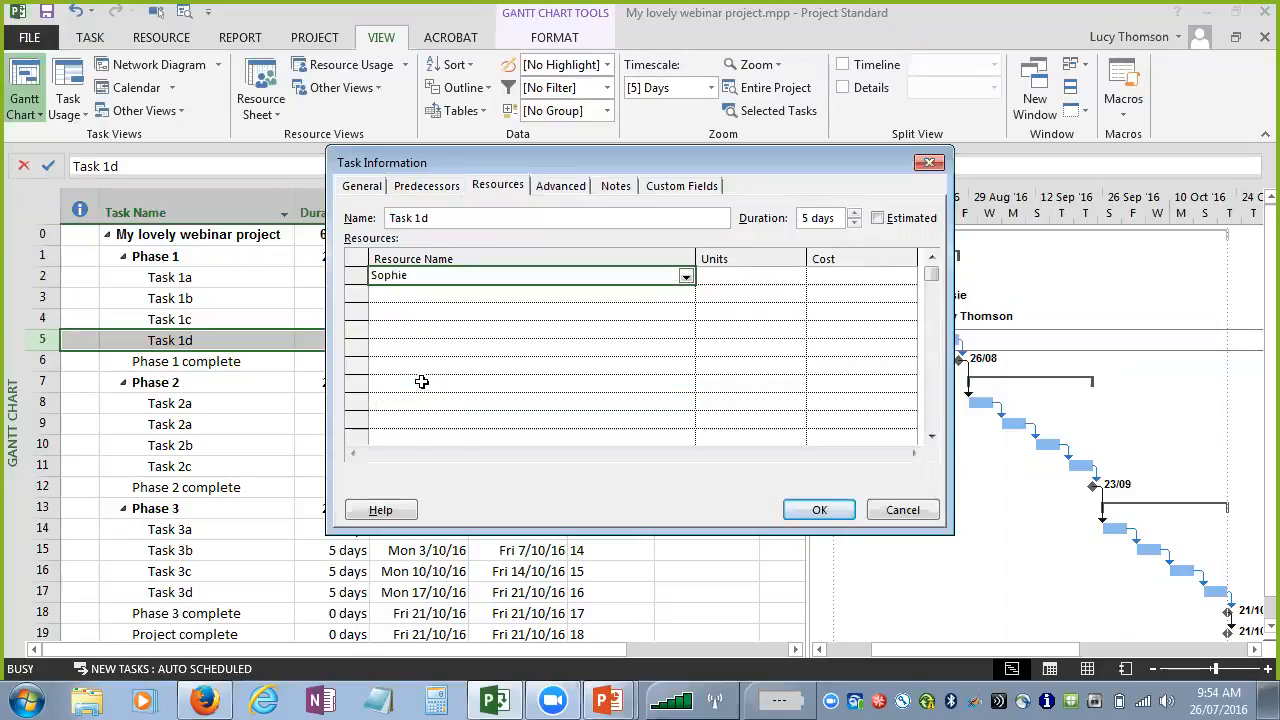
pyautogui.click(742, 276)
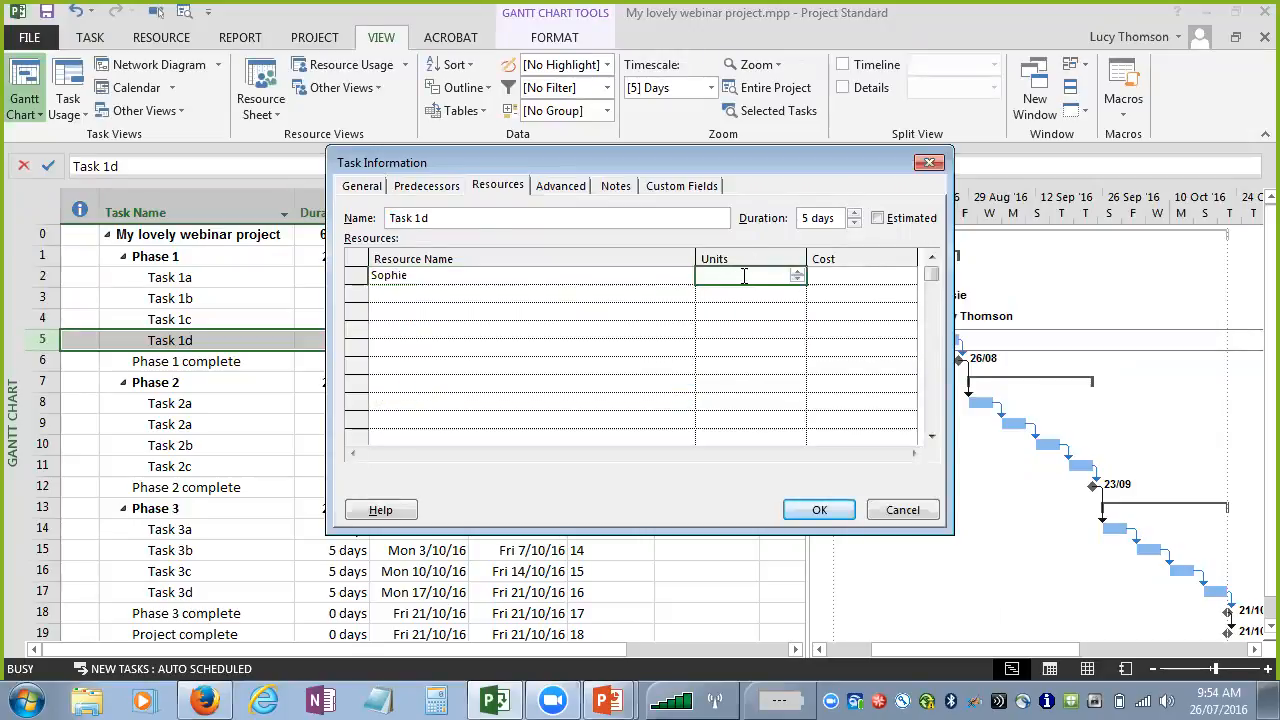
pyautogui.click(650, 294)
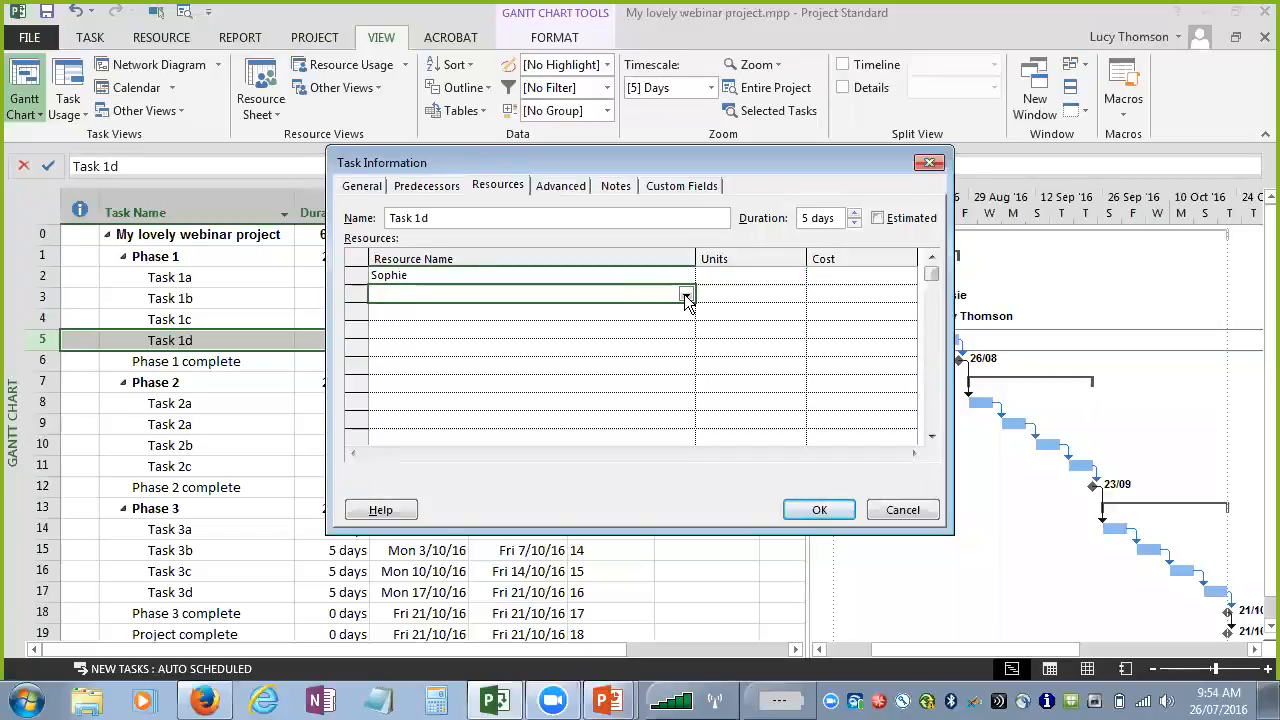
pyautogui.click(686, 296)
pyautogui.click(568, 308)
pyautogui.click(828, 508)
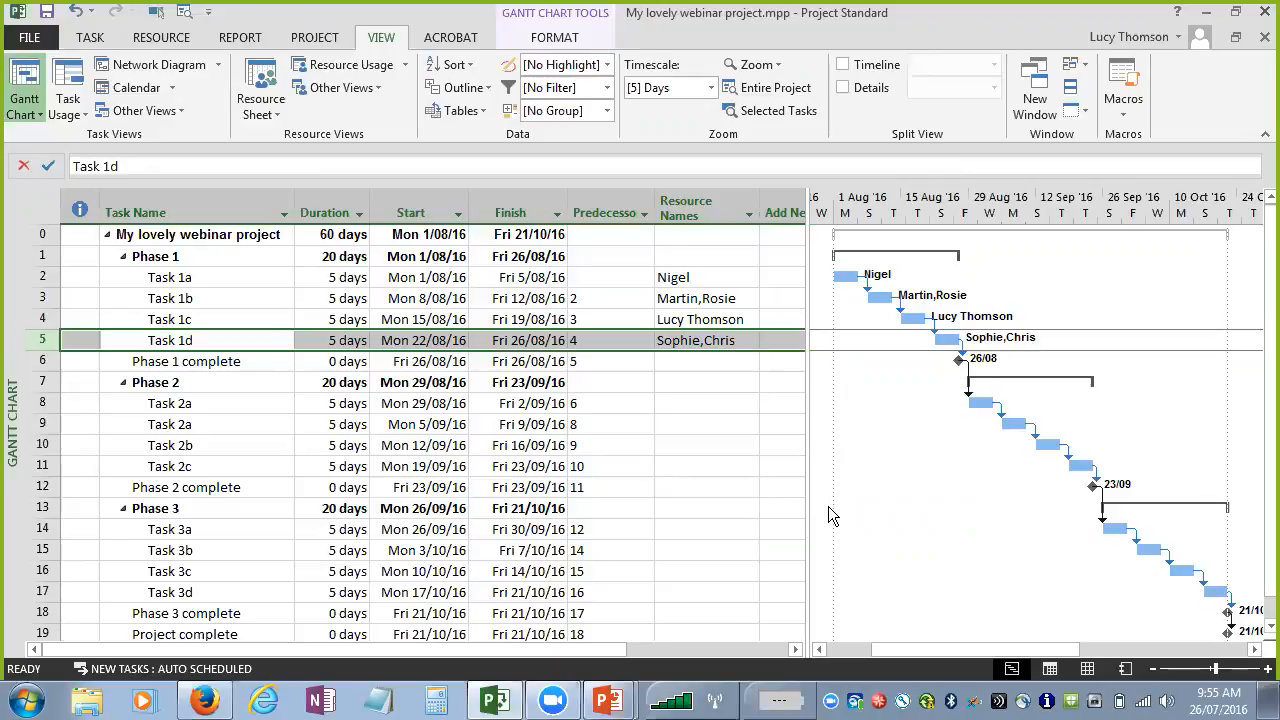
# - Insert a Work column before the Start column to review the tasks' hours, and hide that column again
pyautogui.rightClick(402, 214)
pyautogui.click(452, 353)
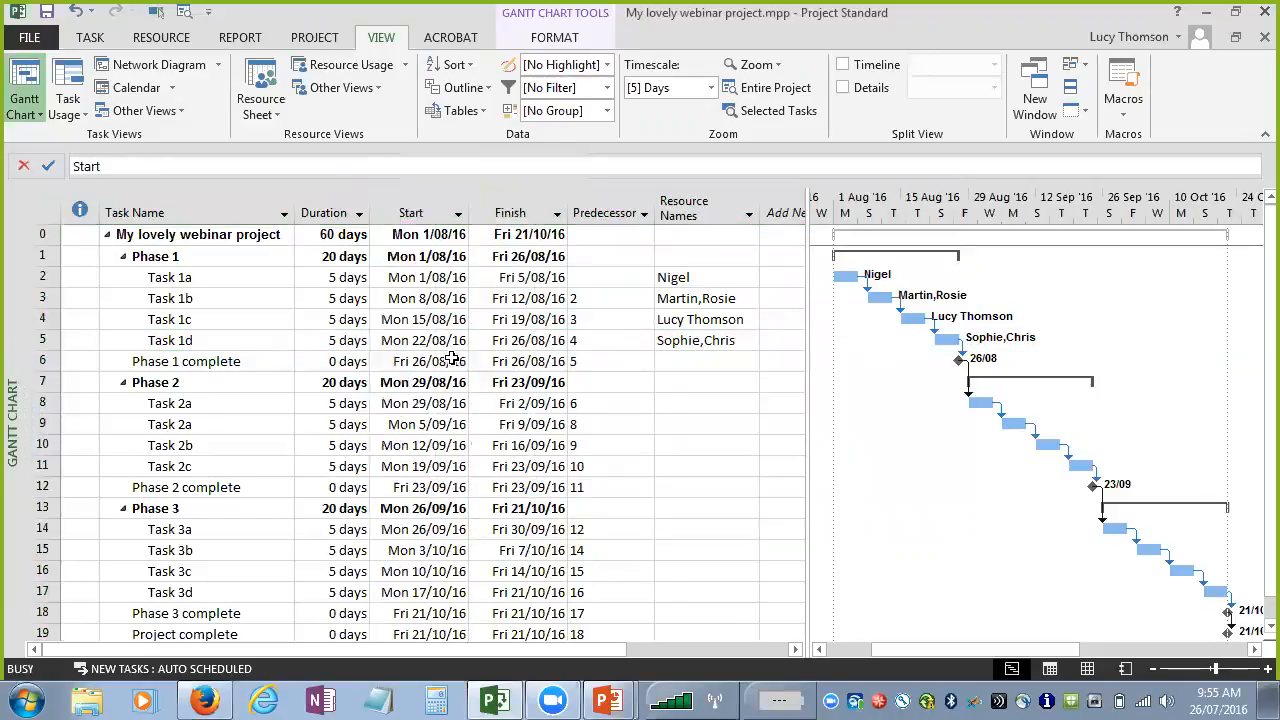
pyautogui.write('work')
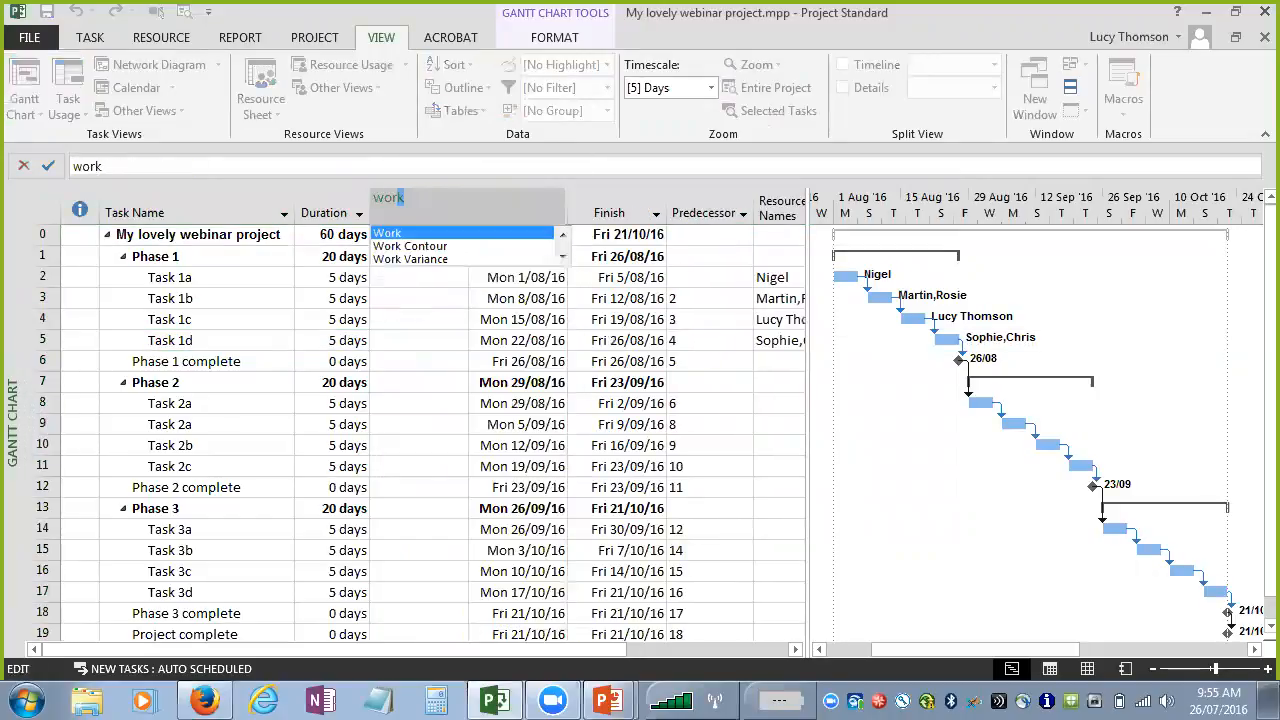
pyautogui.press('Return')
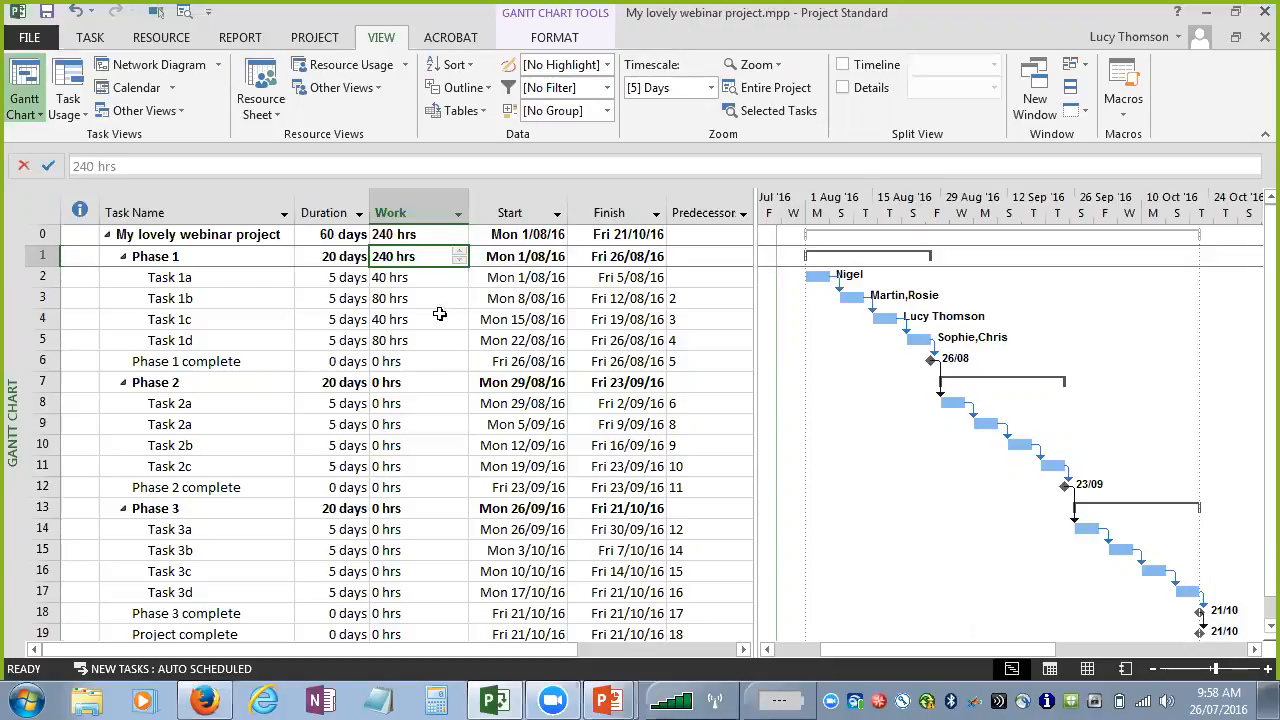
pyautogui.rightClick(431, 200)
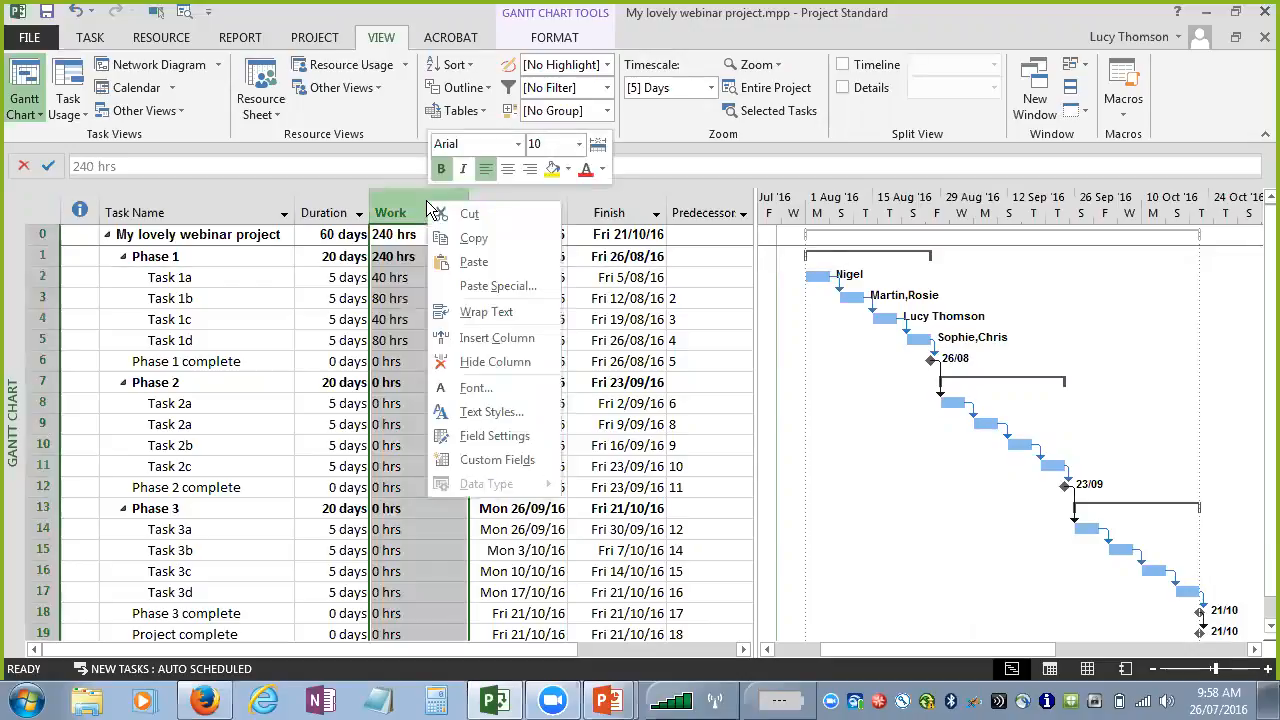
pyautogui.click(497, 362)
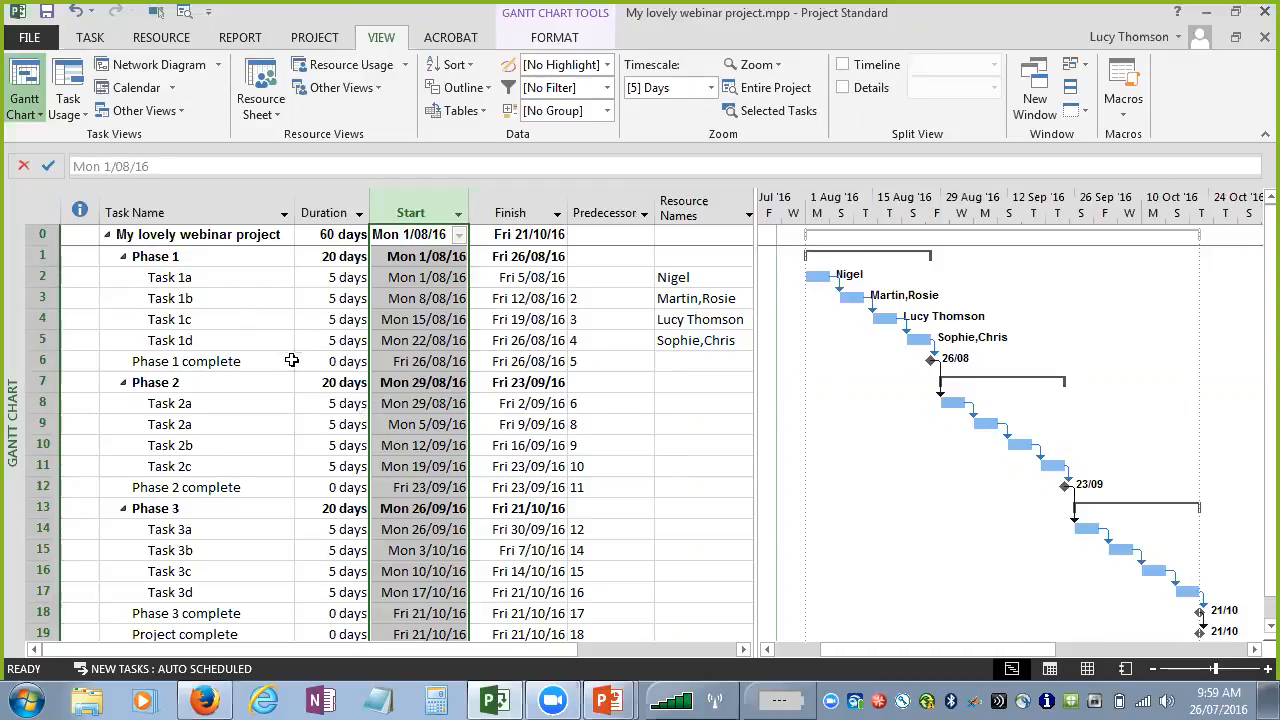
# - Switch to the Task Usage view and examine the daily work hours of the resource assigned to Task 1a
pyautogui.click(261, 85)
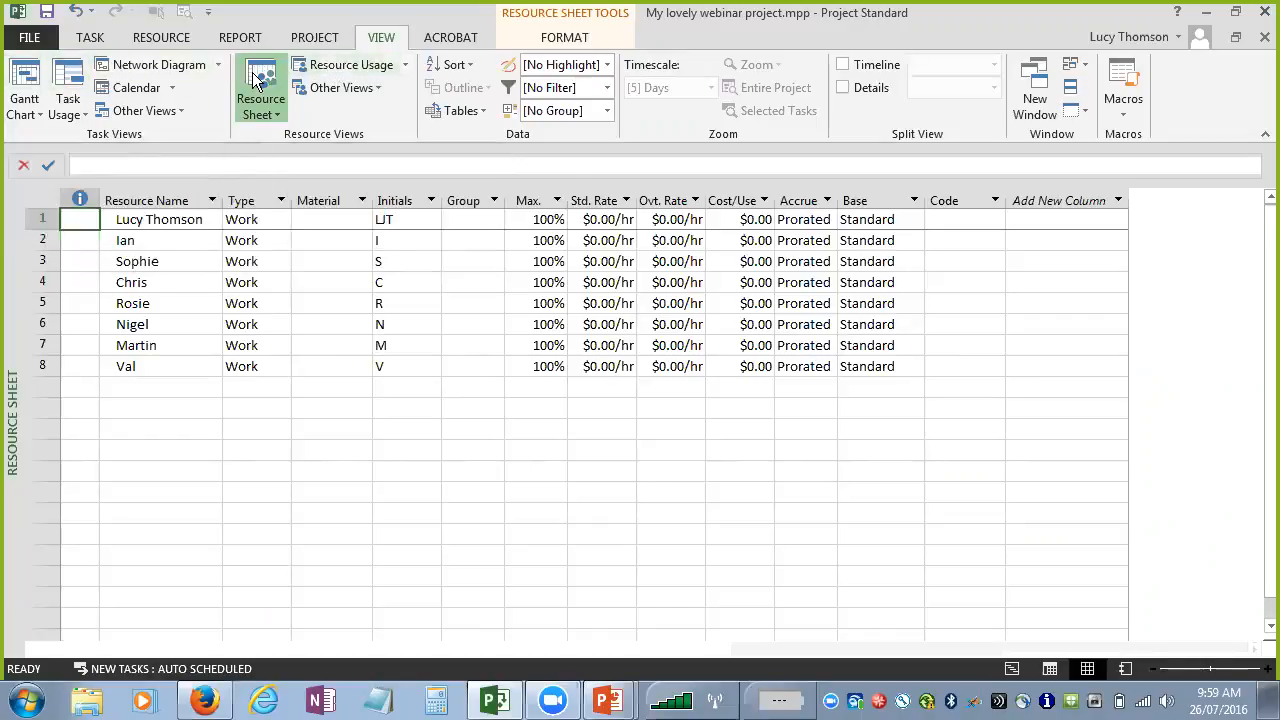
pyautogui.click(65, 77)
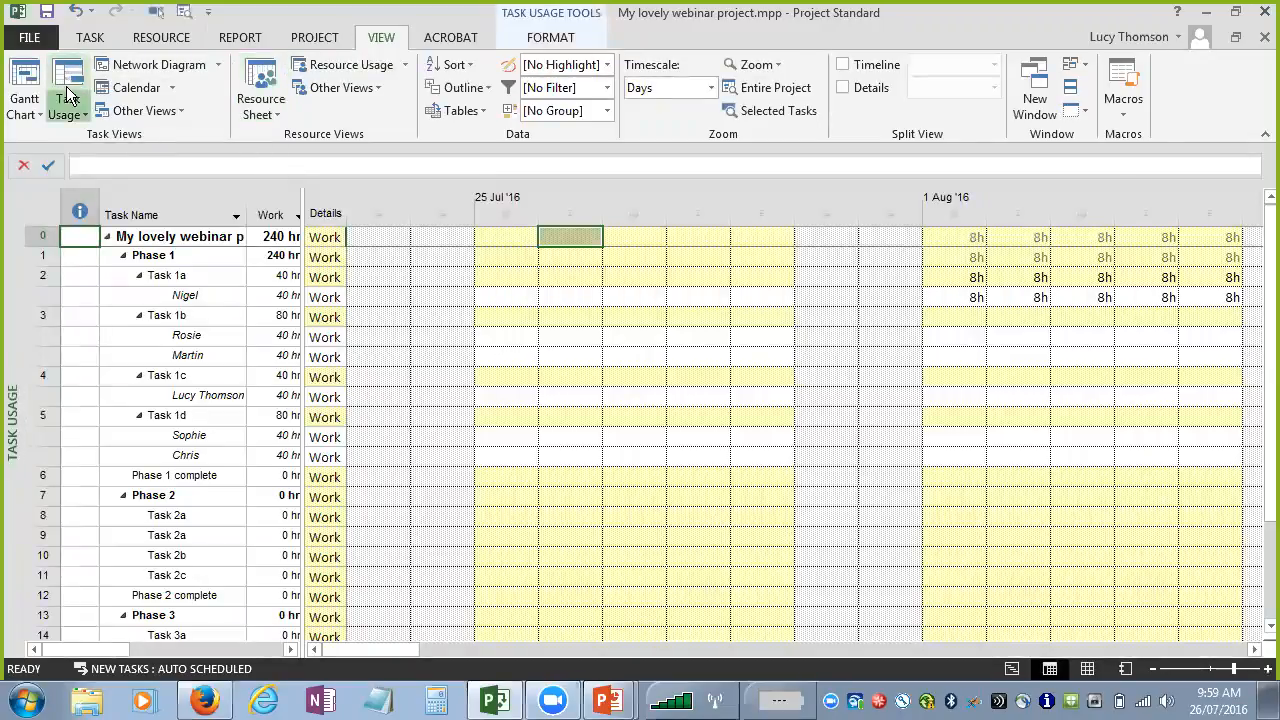
pyautogui.click(203, 274)
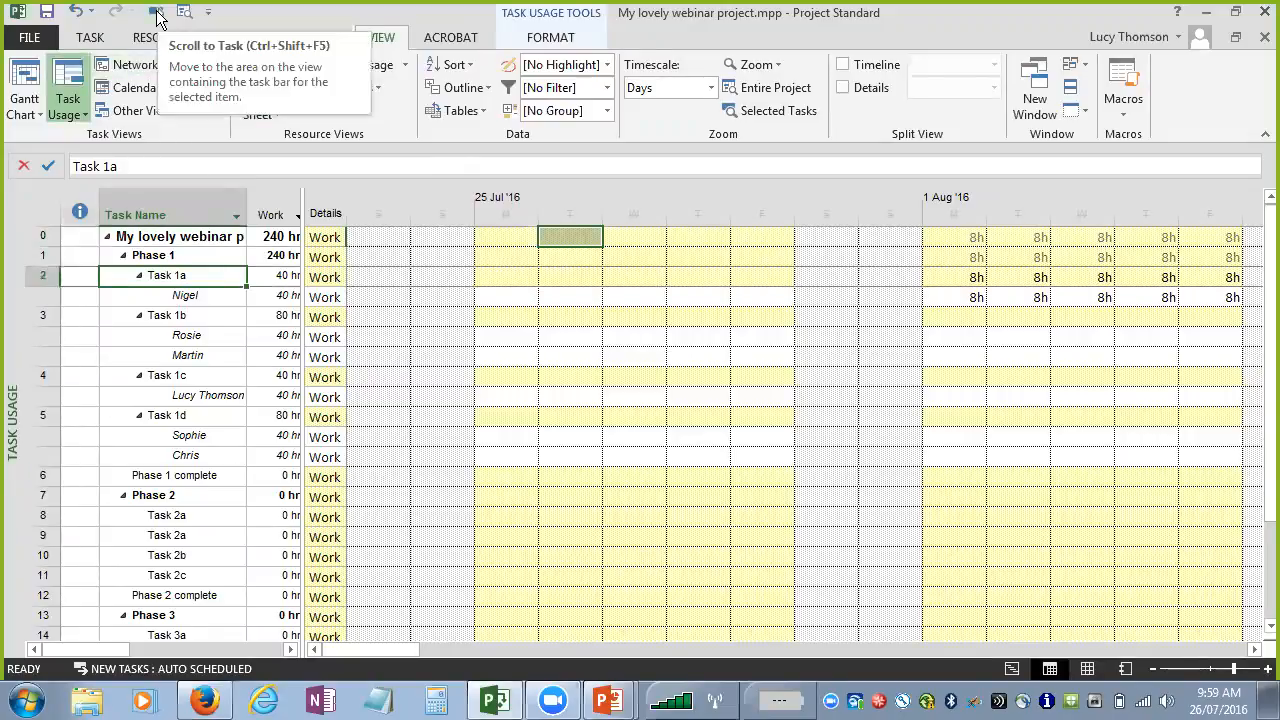
pyautogui.click(90, 38)
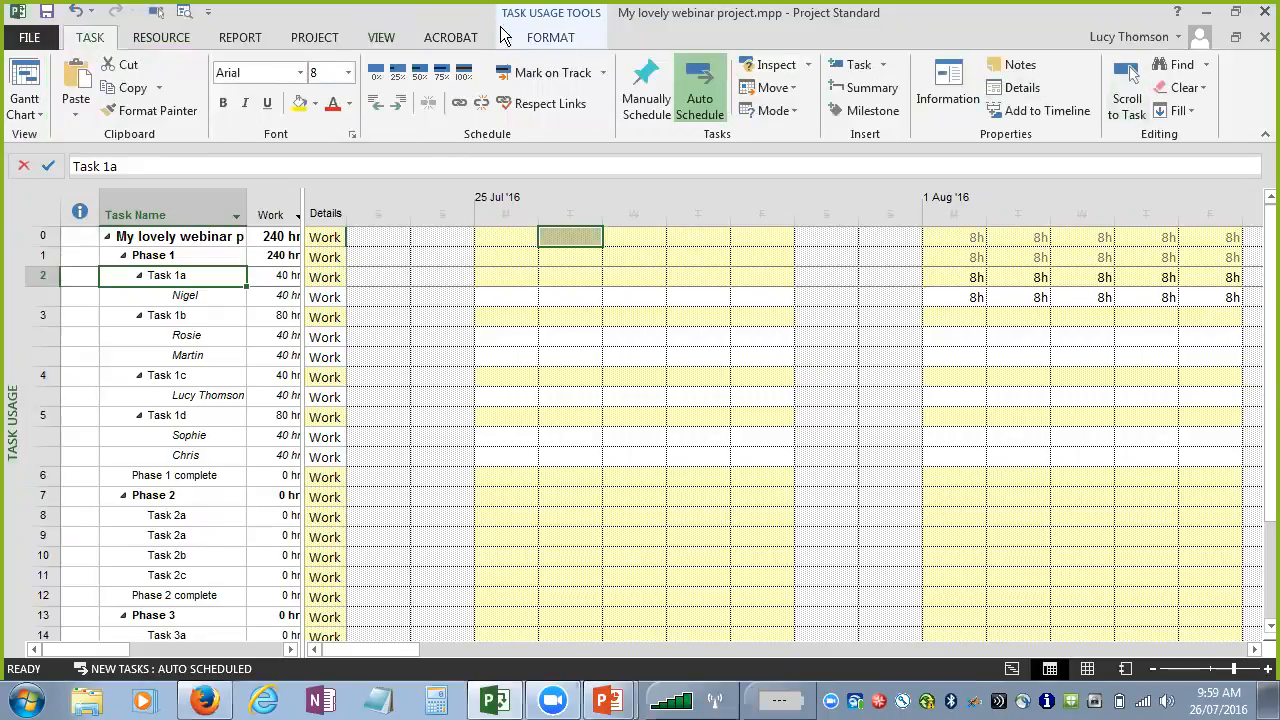
pyautogui.click(160, 15)
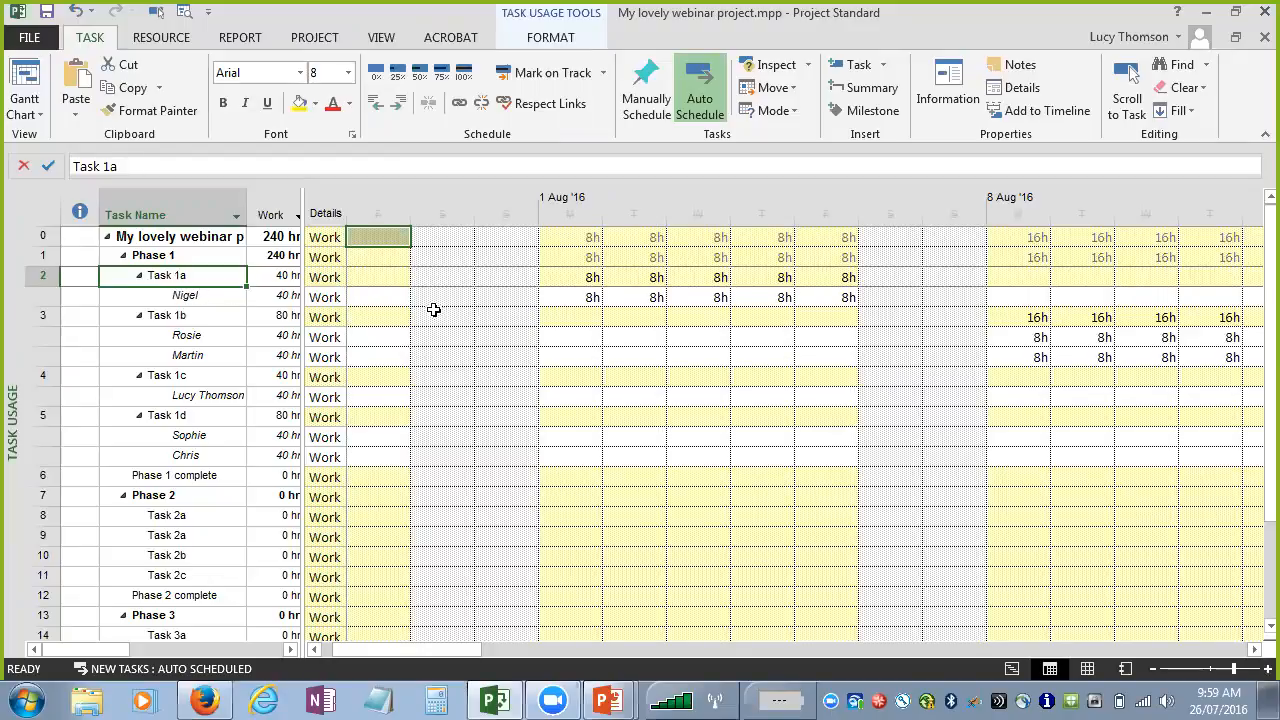
pyautogui.click(570, 297)
pyautogui.click(630, 298)
pyautogui.click(701, 298)
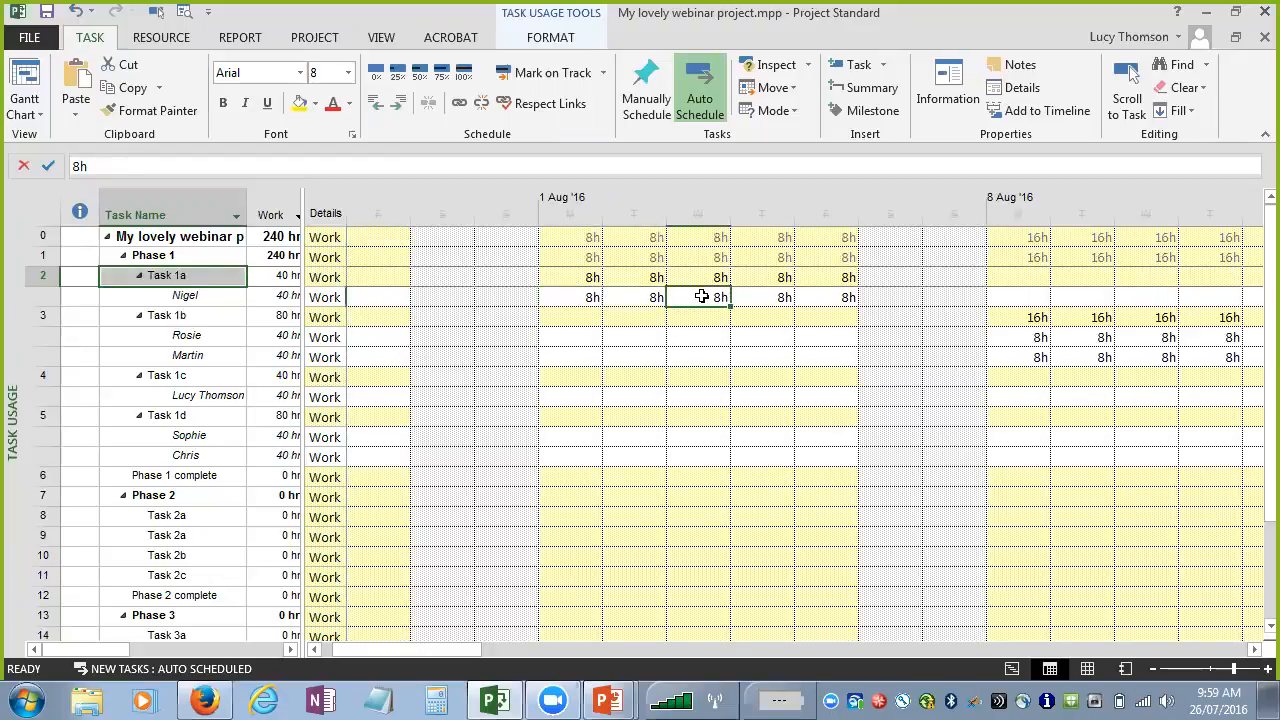
pyautogui.click(766, 293)
pyautogui.click(836, 293)
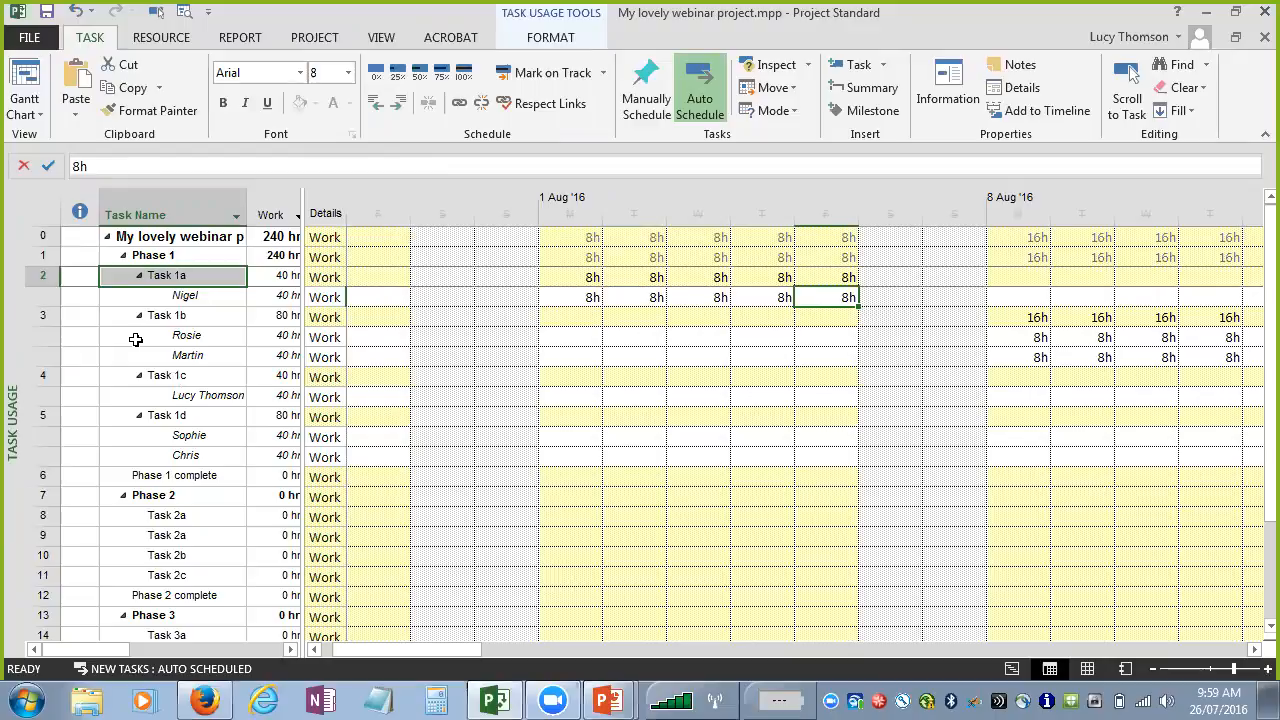
# - Examine the daily work hours of the two resources assigned to Task 1b, with the table widened to show the full Work column
pyautogui.click(155, 315)
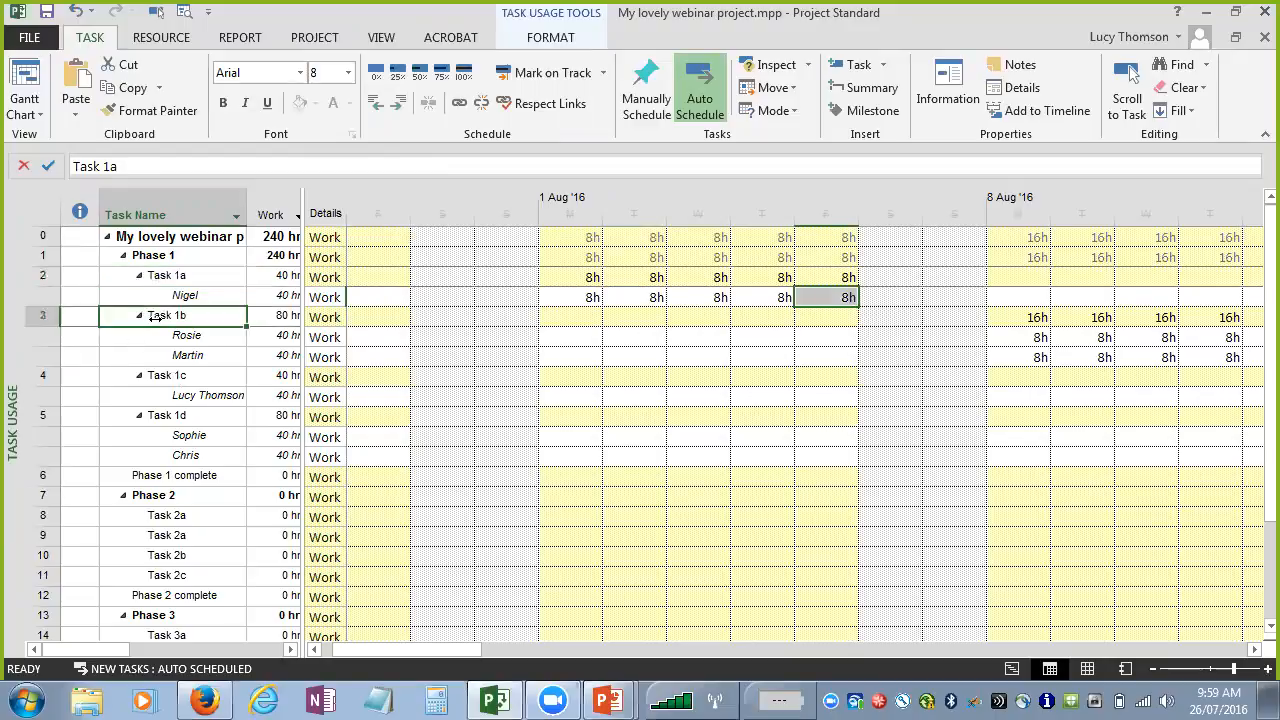
pyautogui.click(150, 336)
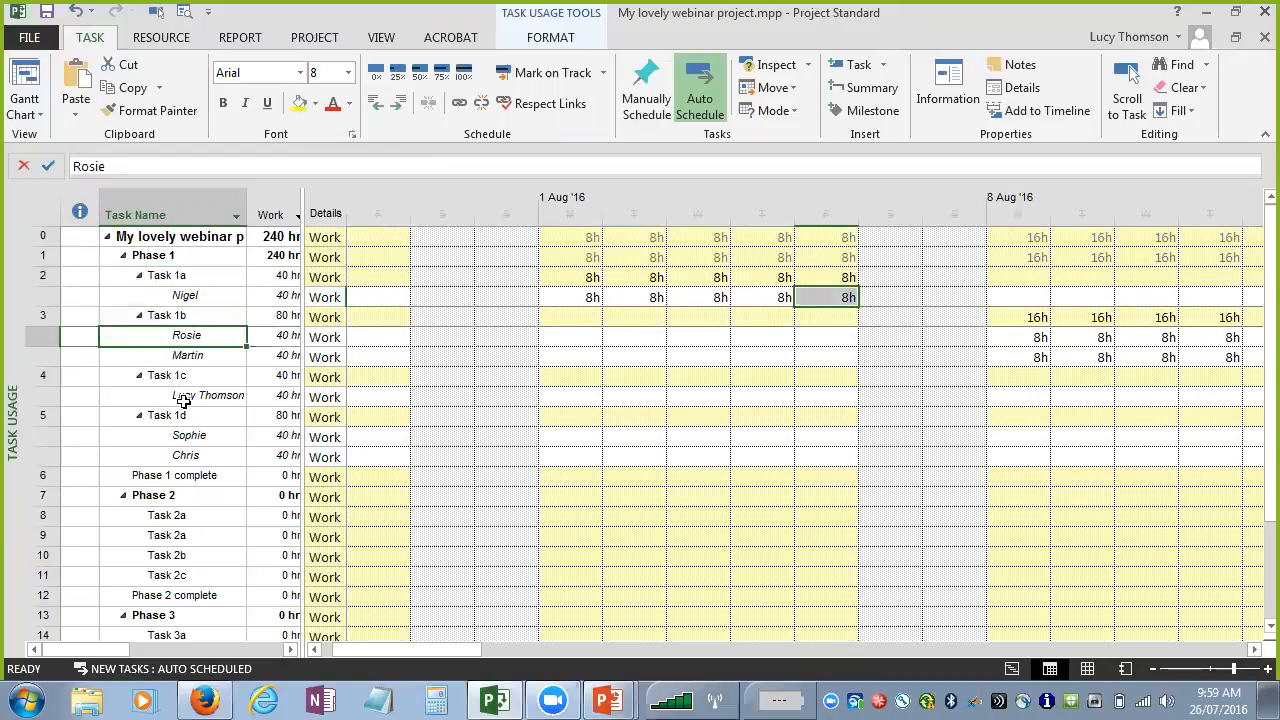
pyautogui.click(155, 14)
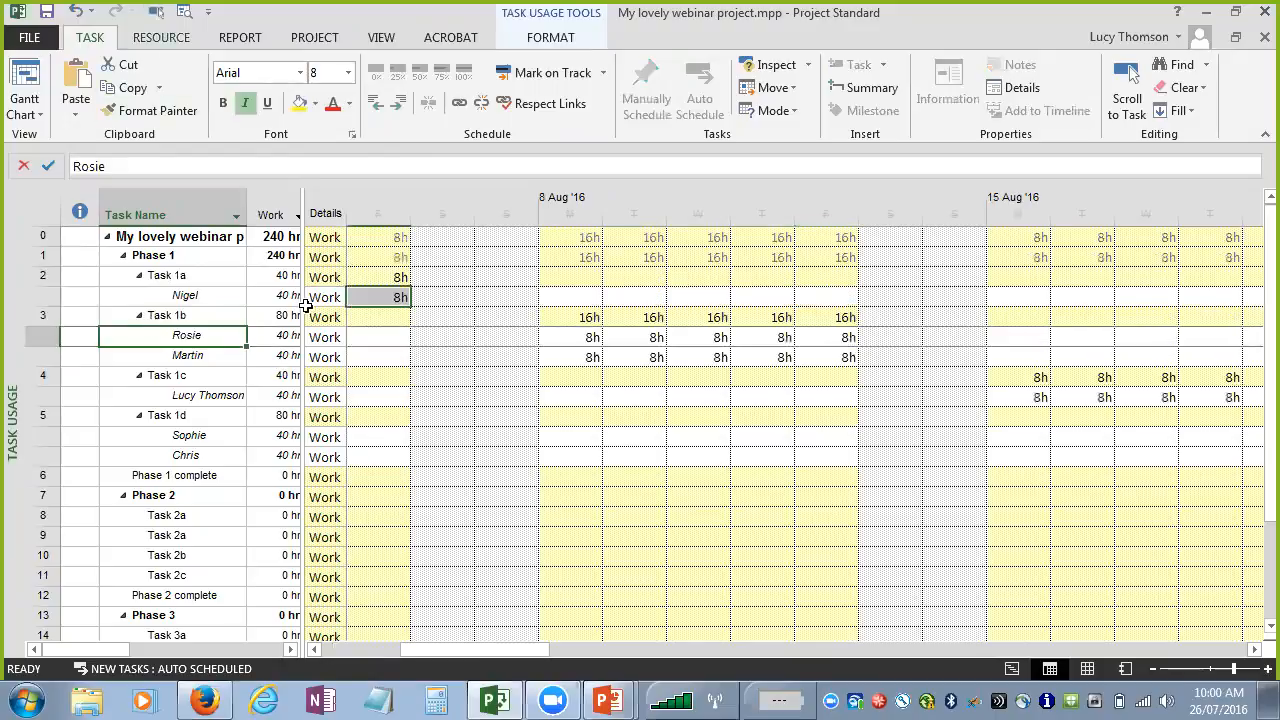
pyautogui.moveTo(315, 240); pyautogui.dragTo(339, 241)
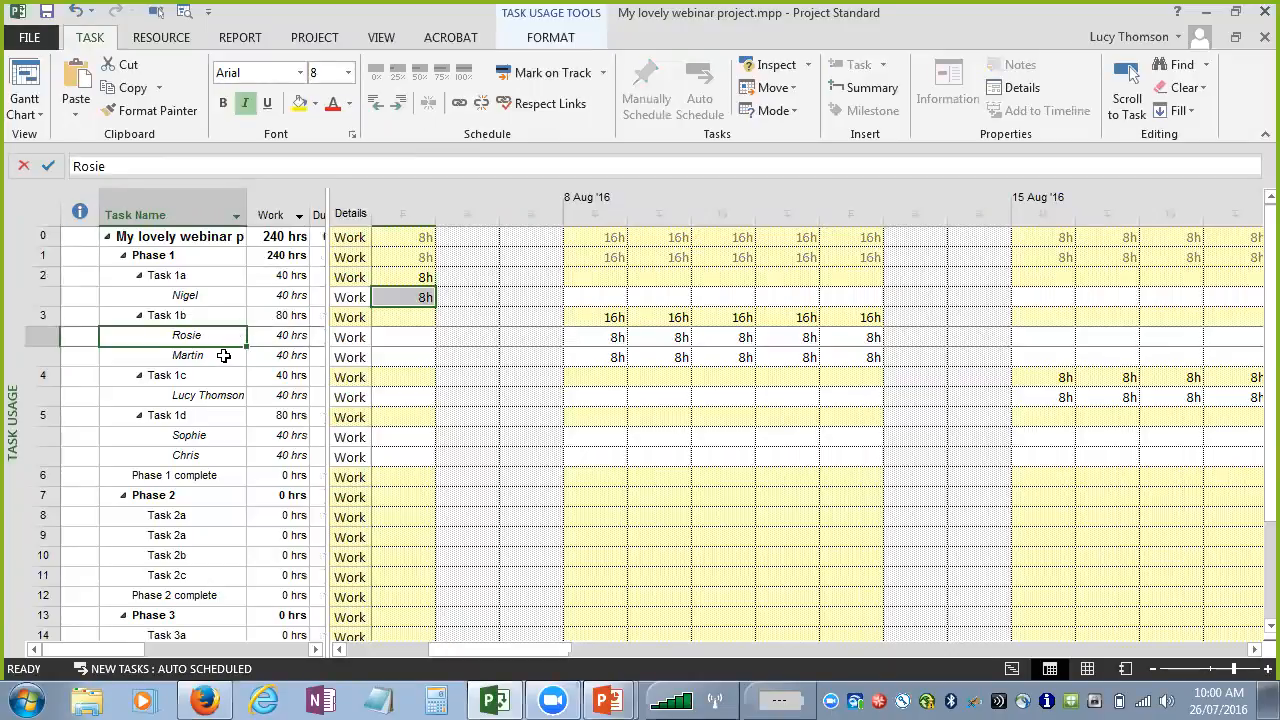
pyautogui.click(598, 318)
pyautogui.doubleClick(606, 338)
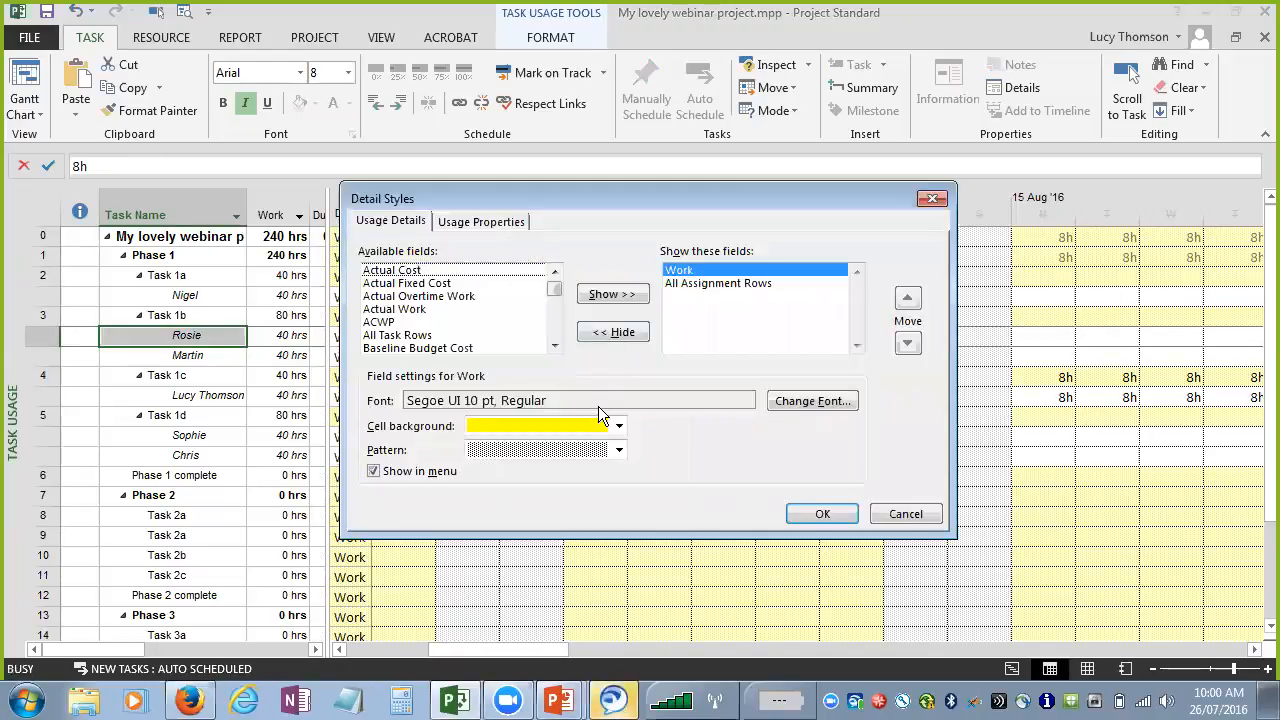
pyautogui.click(912, 514)
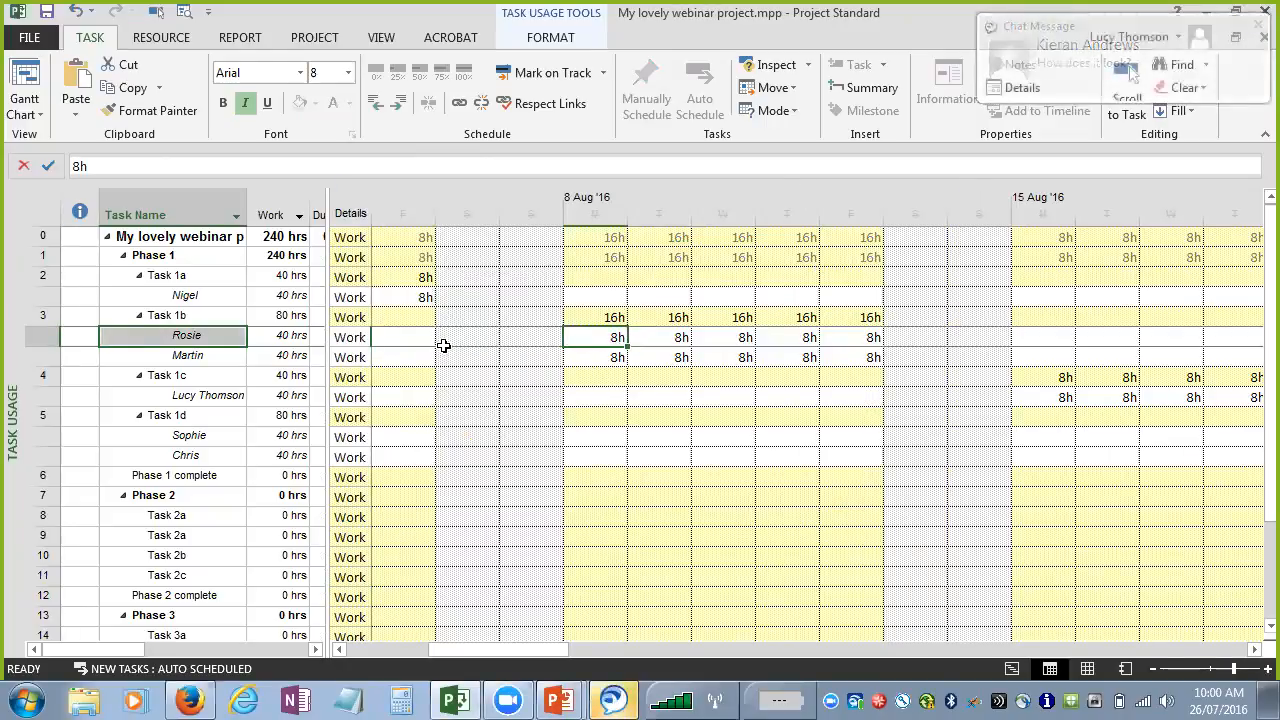
# - Review the general and tracking details in Assignment Information for the first resource under Task 1b, and close it without changes
pyautogui.doubleClick(184, 336)
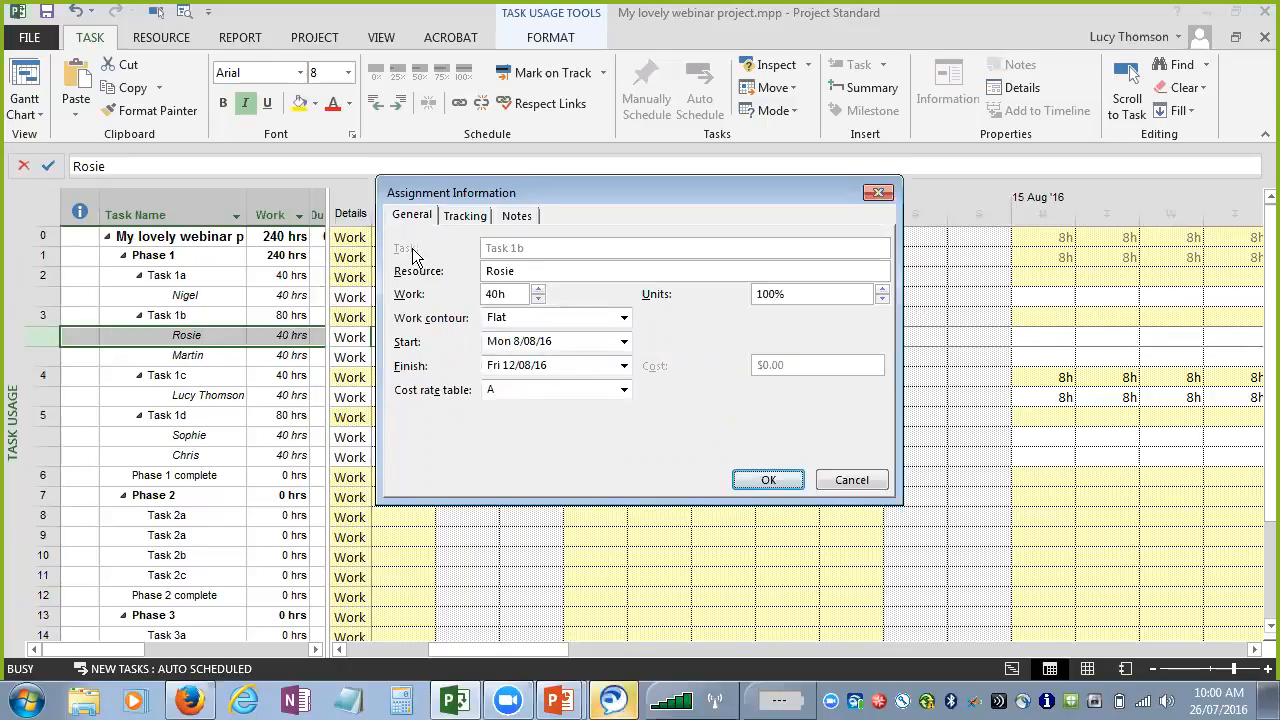
pyautogui.click(458, 214)
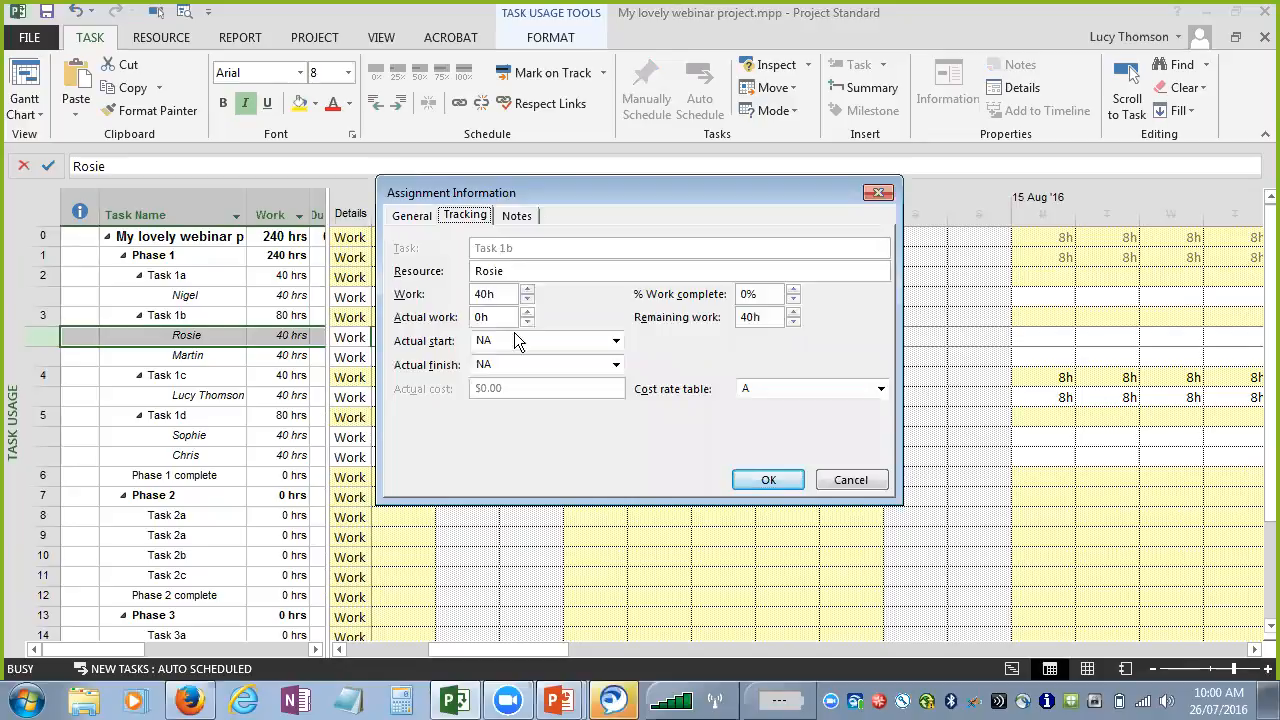
pyautogui.click(419, 216)
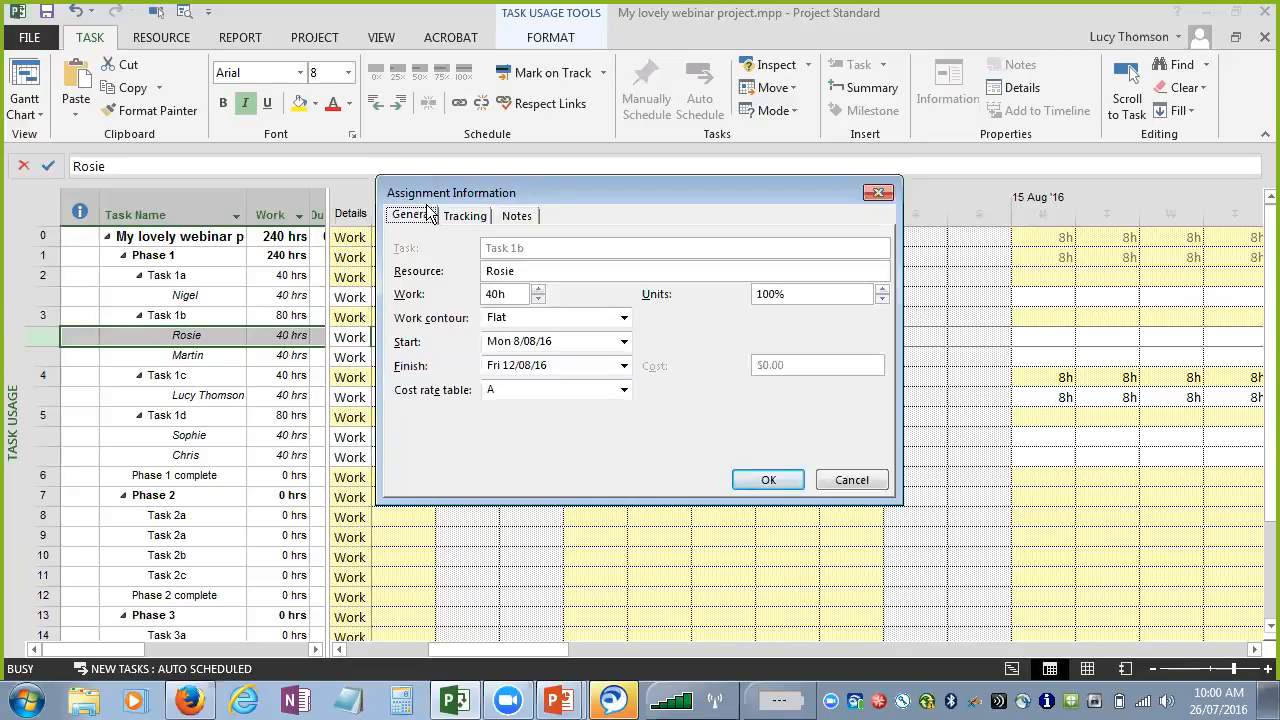
pyautogui.click(852, 479)
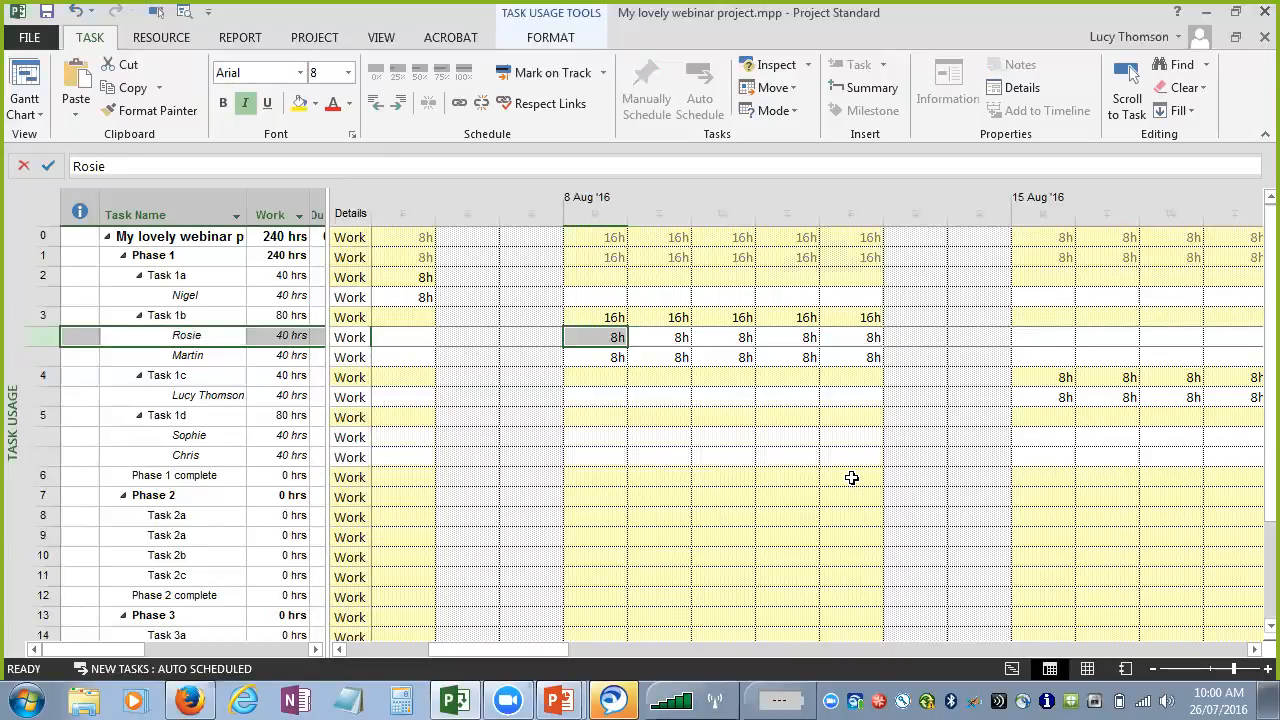
# - Set the work contour of the first resource's assignment under Task 1b to Front Loaded
pyautogui.doubleClick(172, 335)
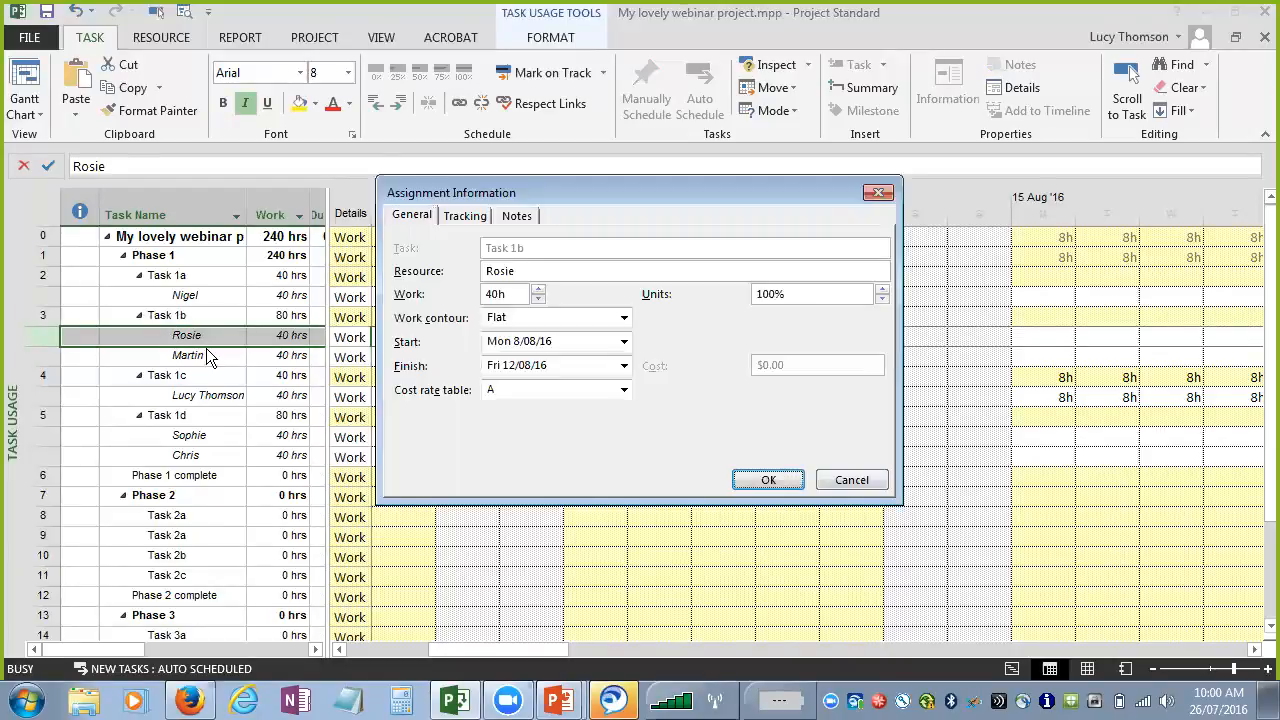
pyautogui.click(624, 318)
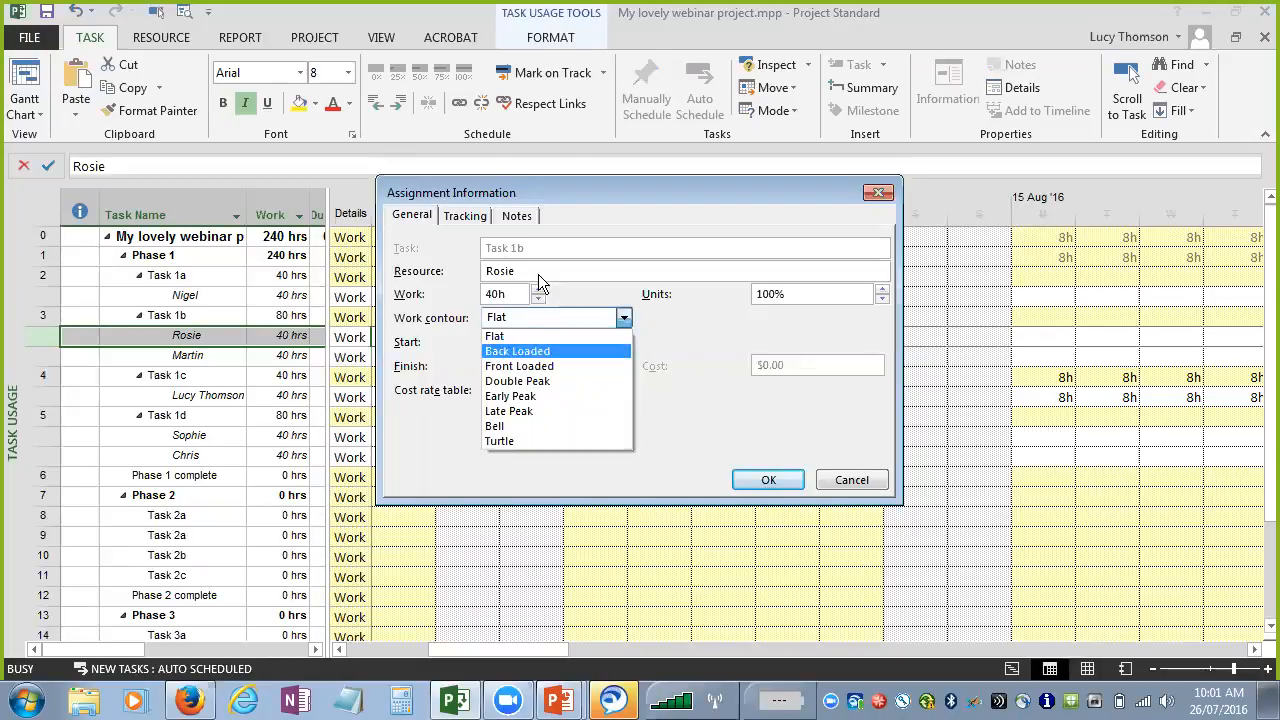
pyautogui.click(530, 368)
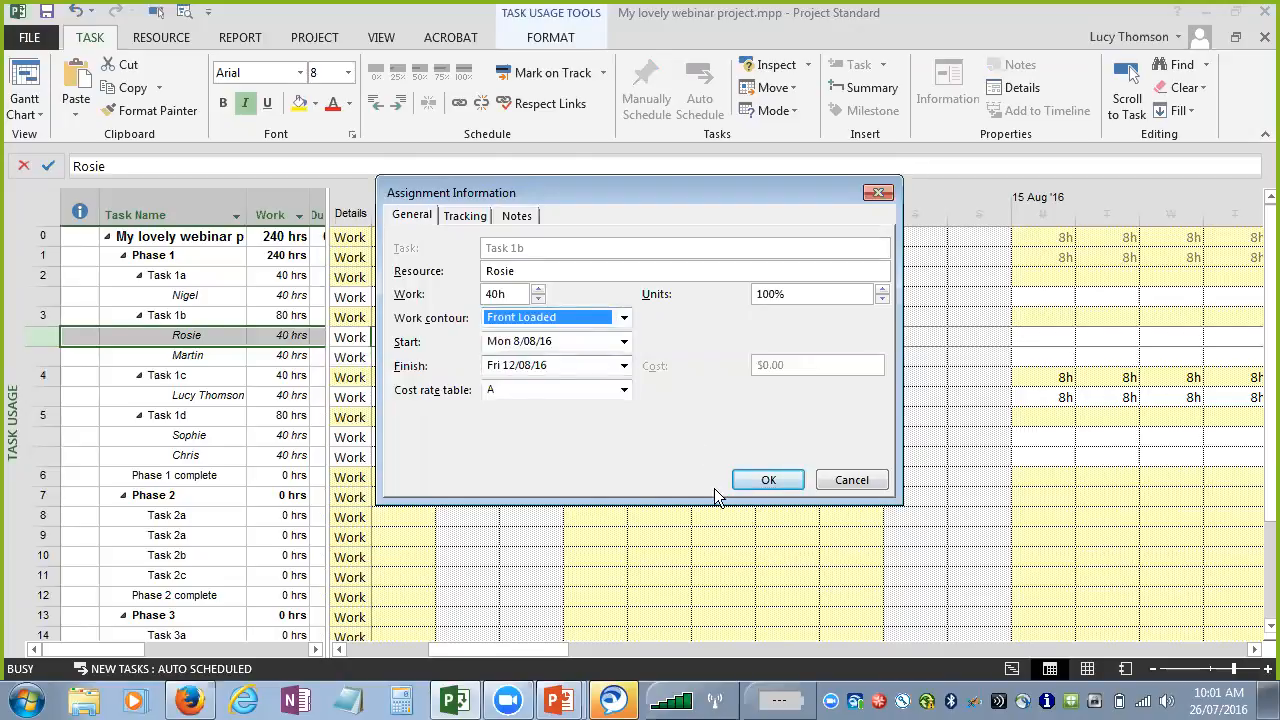
pyautogui.click(765, 480)
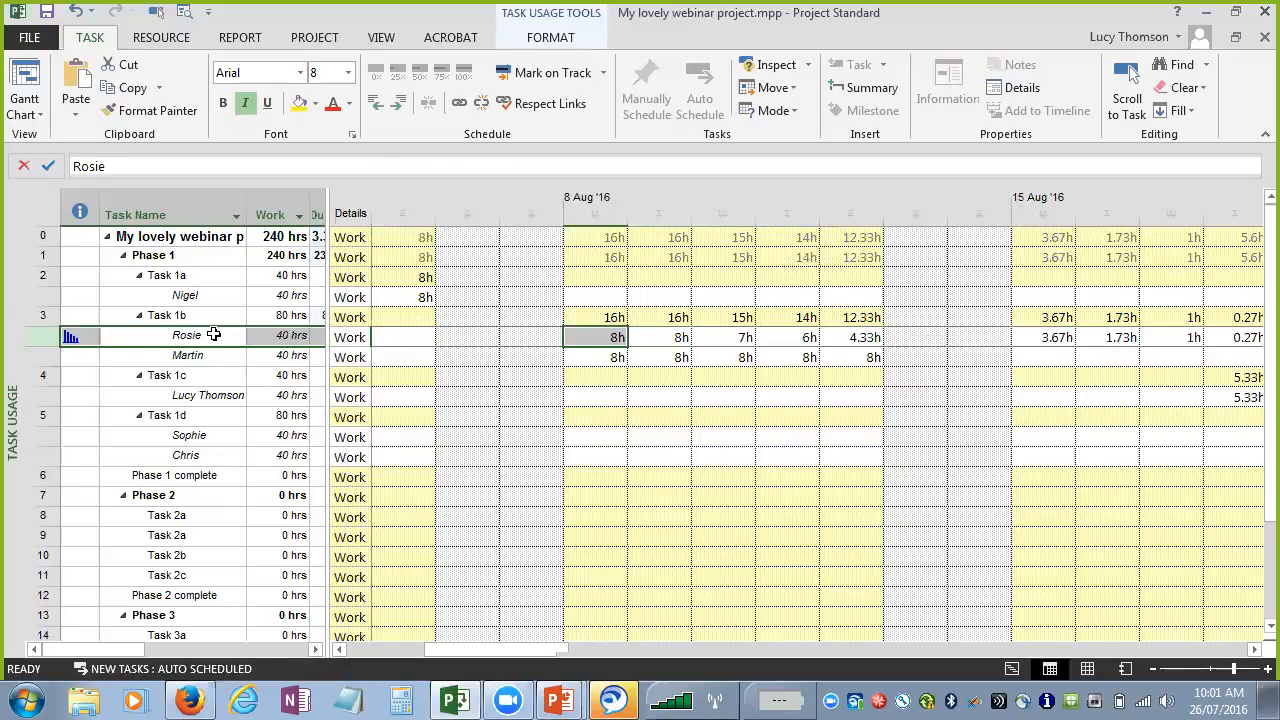
# - Reset the work contour of the first resource's assignment under Task 1b to Flat and return to the Gantt Chart
pyautogui.doubleClick(280, 335)
pyautogui.click(595, 318)
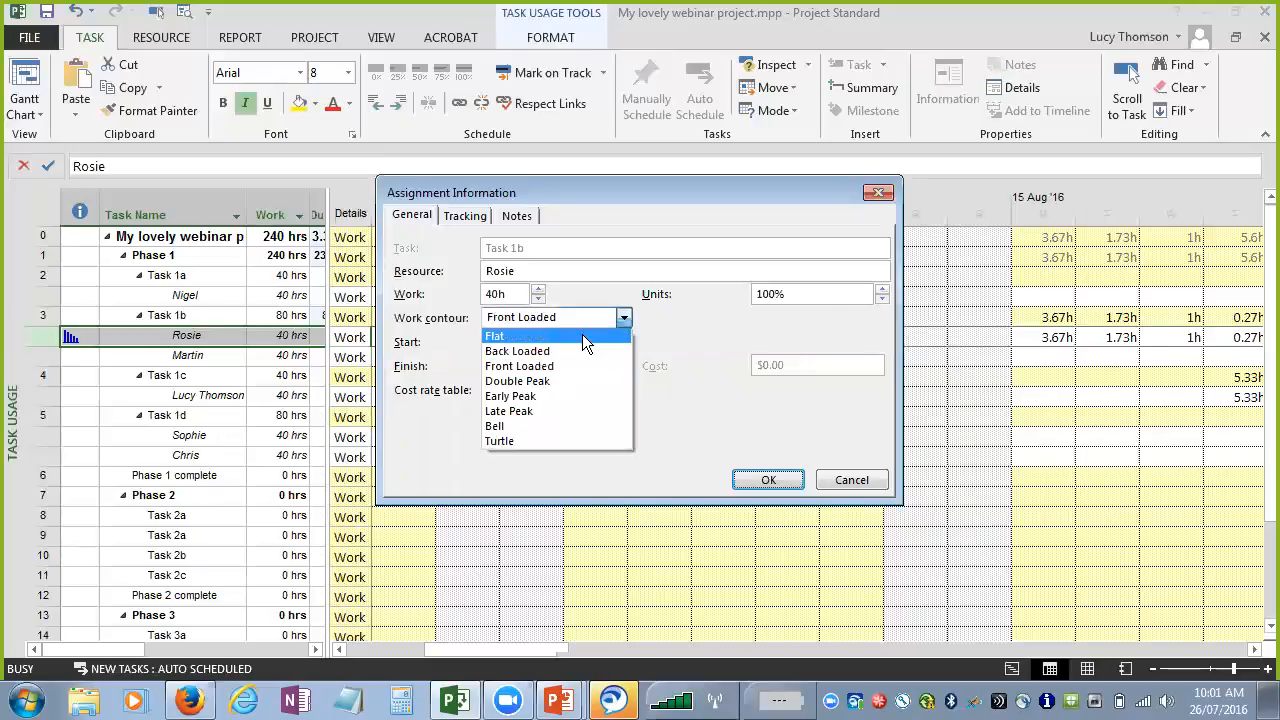
pyautogui.click(564, 336)
pyautogui.click(762, 481)
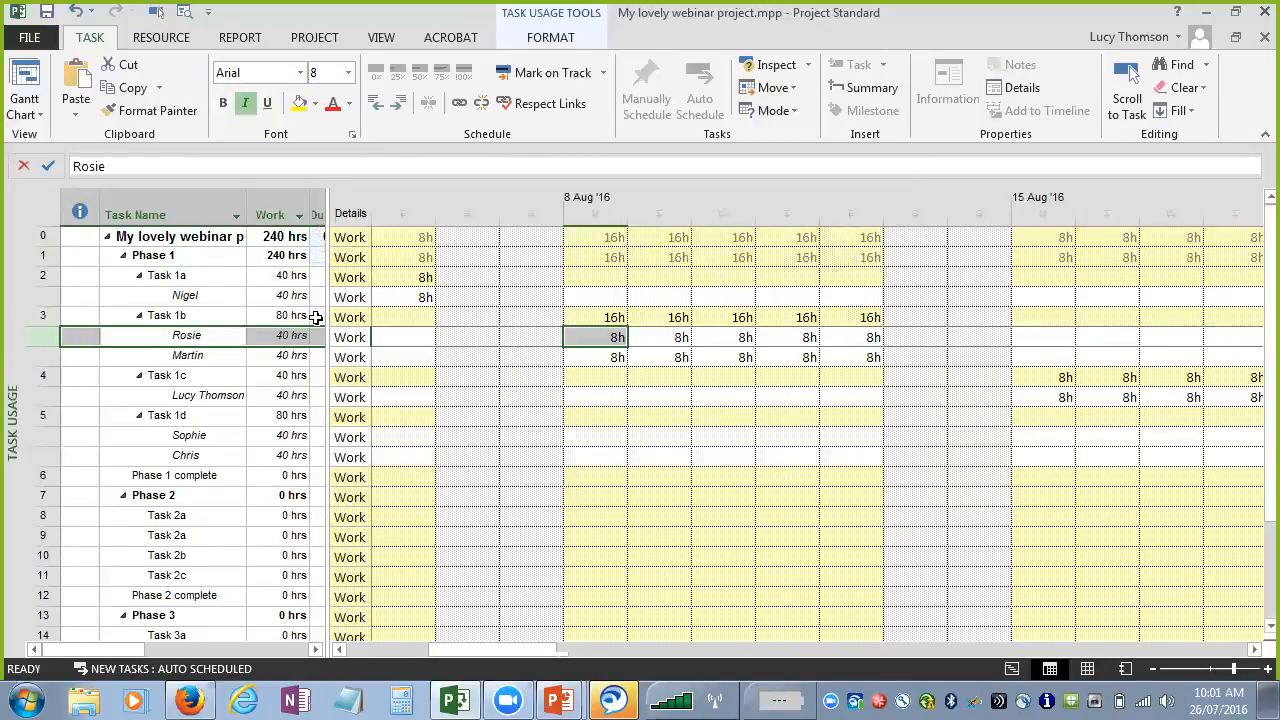
pyautogui.click(28, 82)
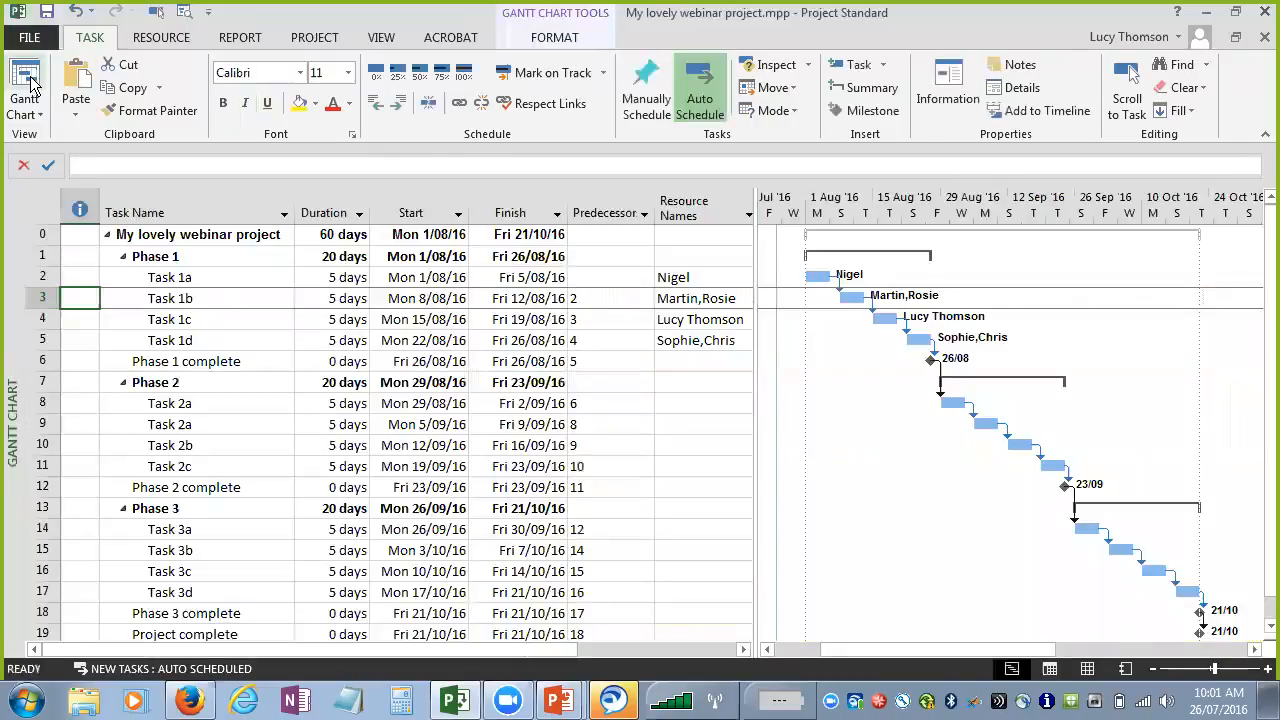
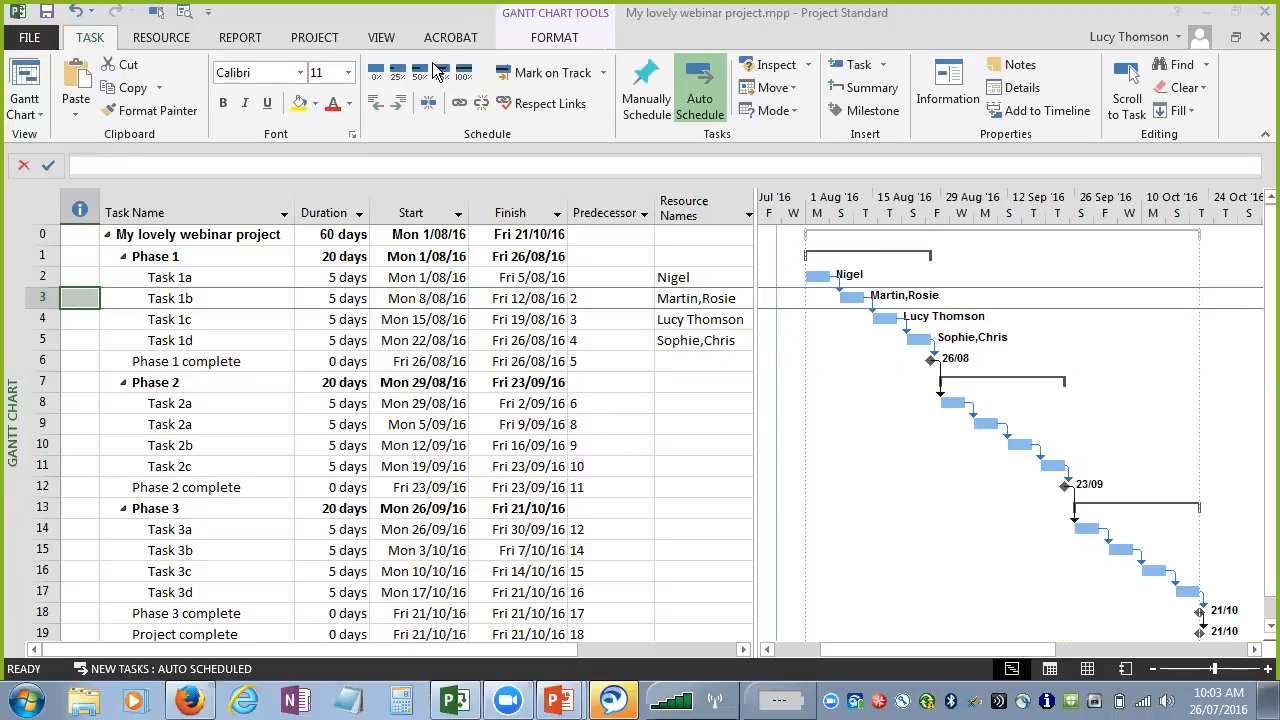
# - Set the default Baseline for the entire project
pyautogui.click(310, 40)
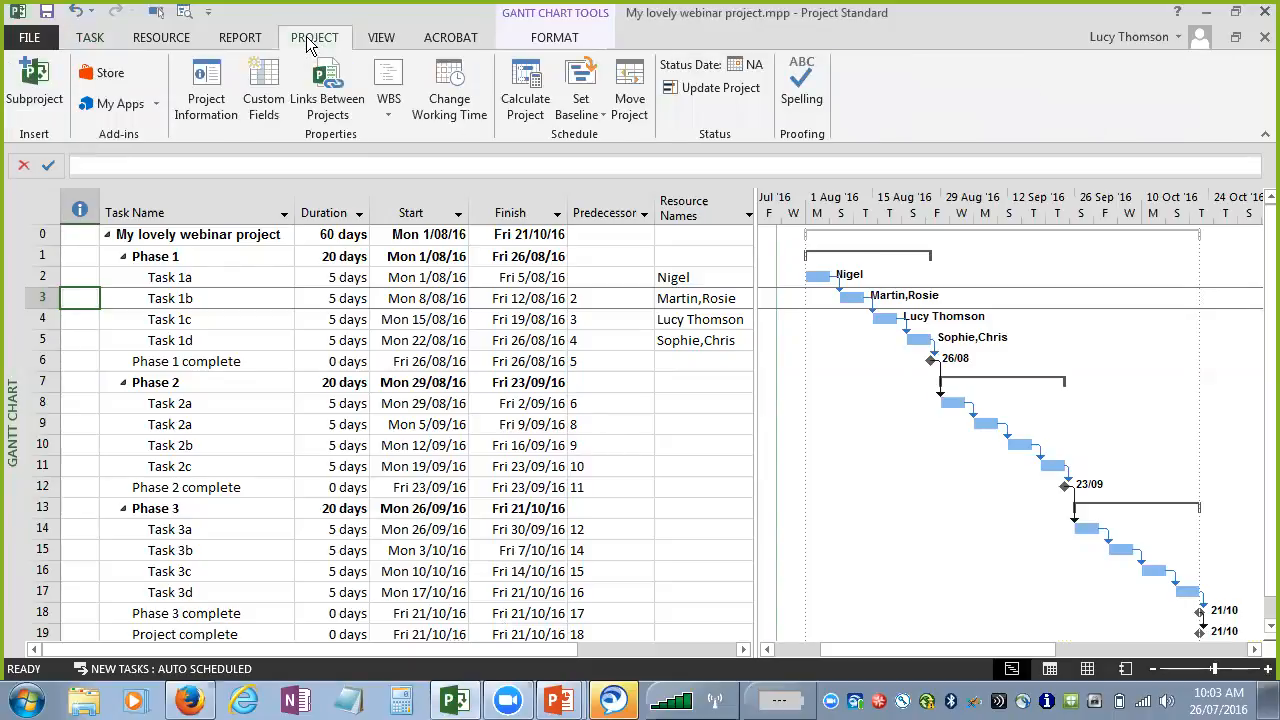
pyautogui.click(580, 114)
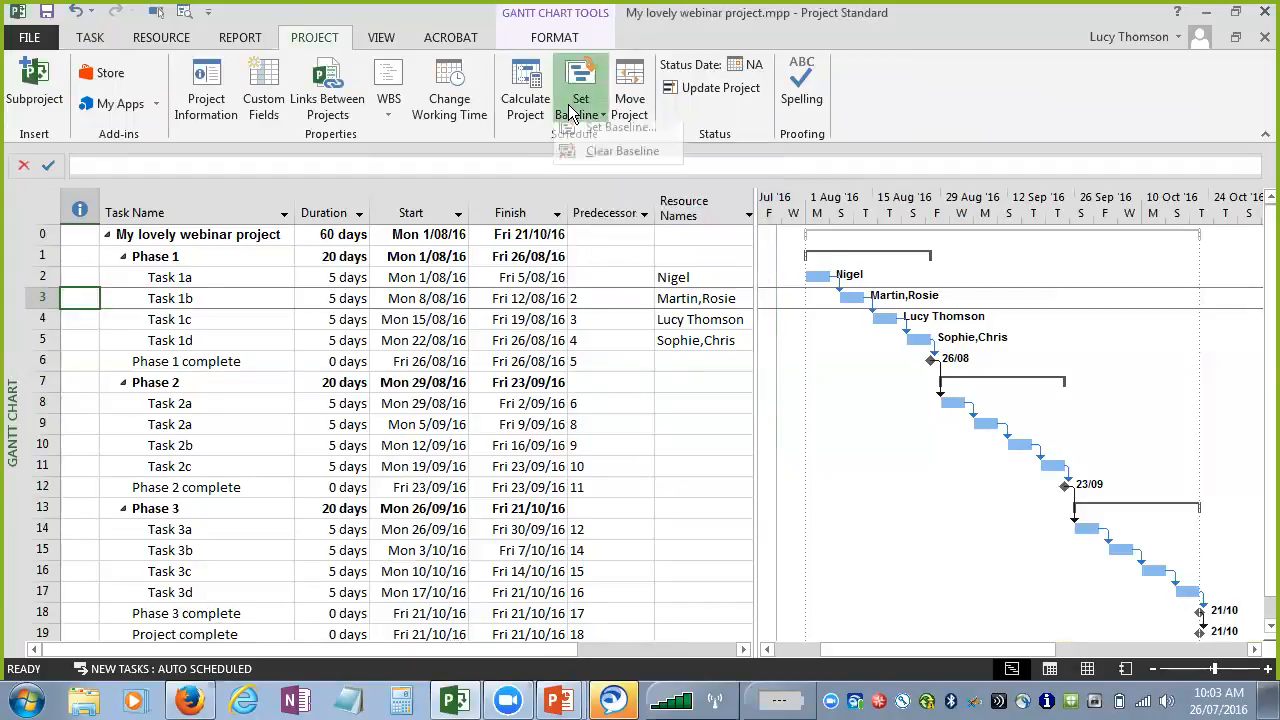
pyautogui.click(586, 136)
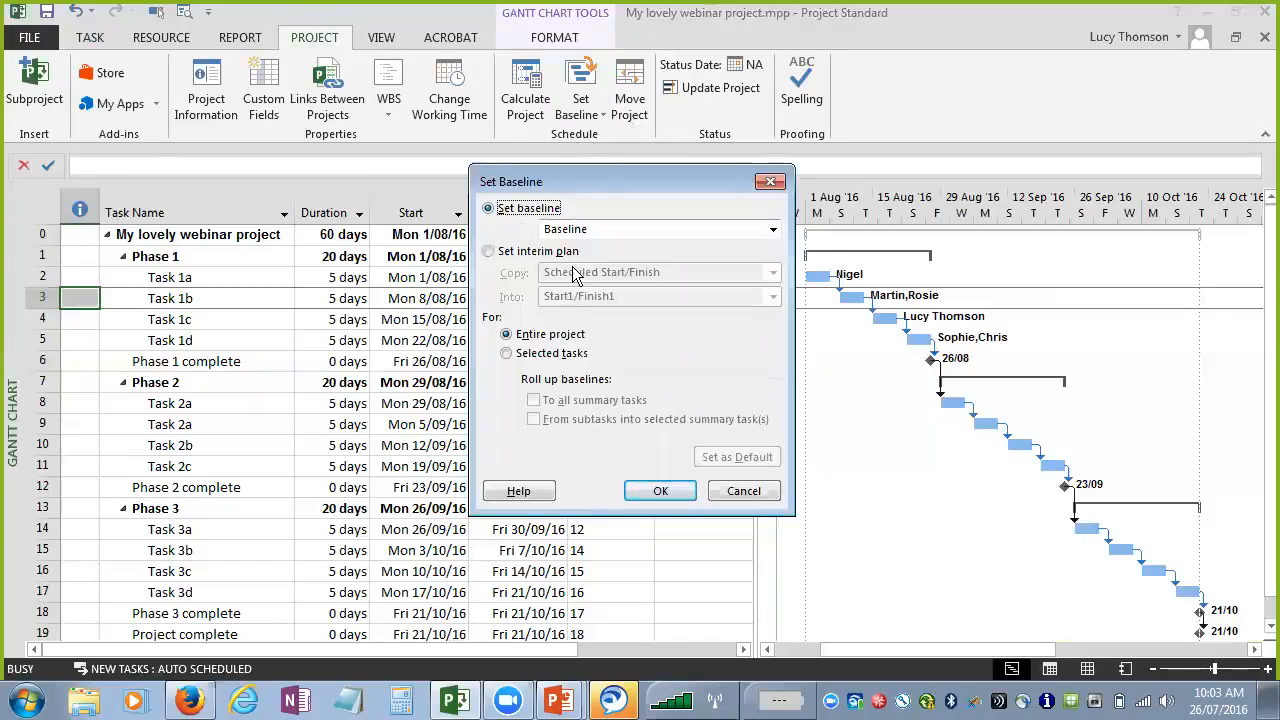
pyautogui.click(658, 490)
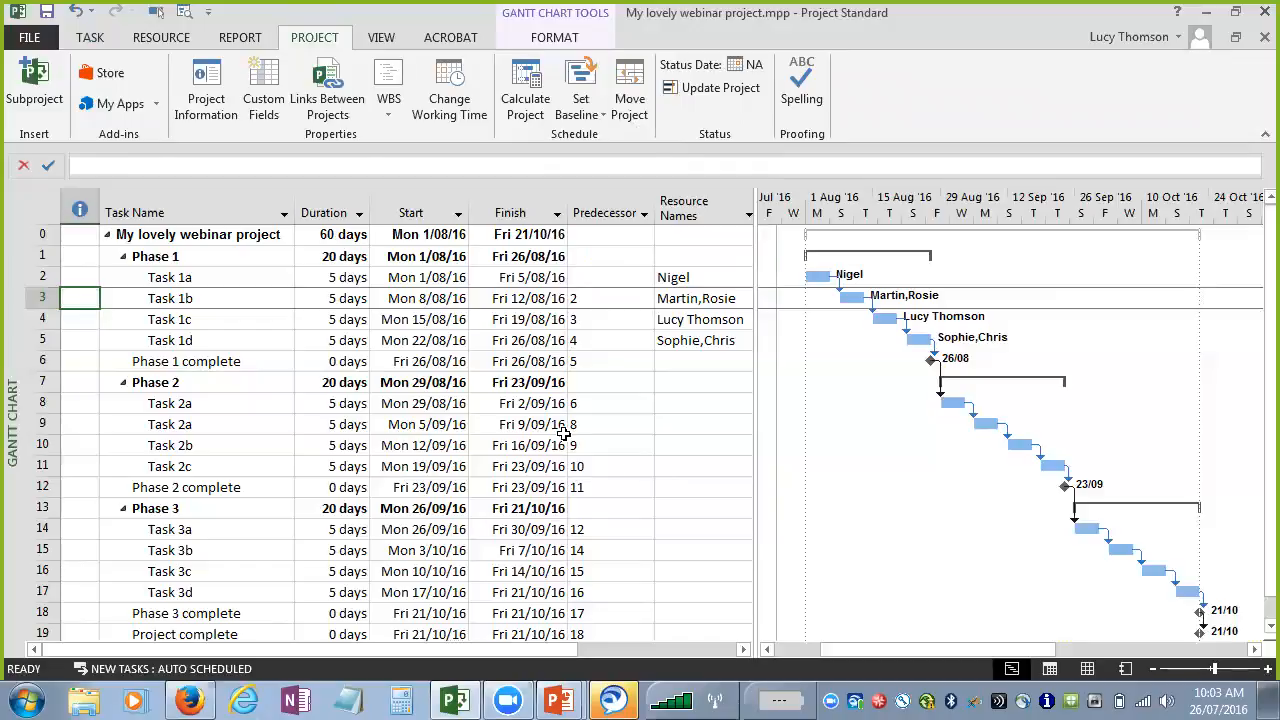
# - Switch to the Tracking Gantt view and widen the table to show the Duration and Start columns
pyautogui.click(378, 36)
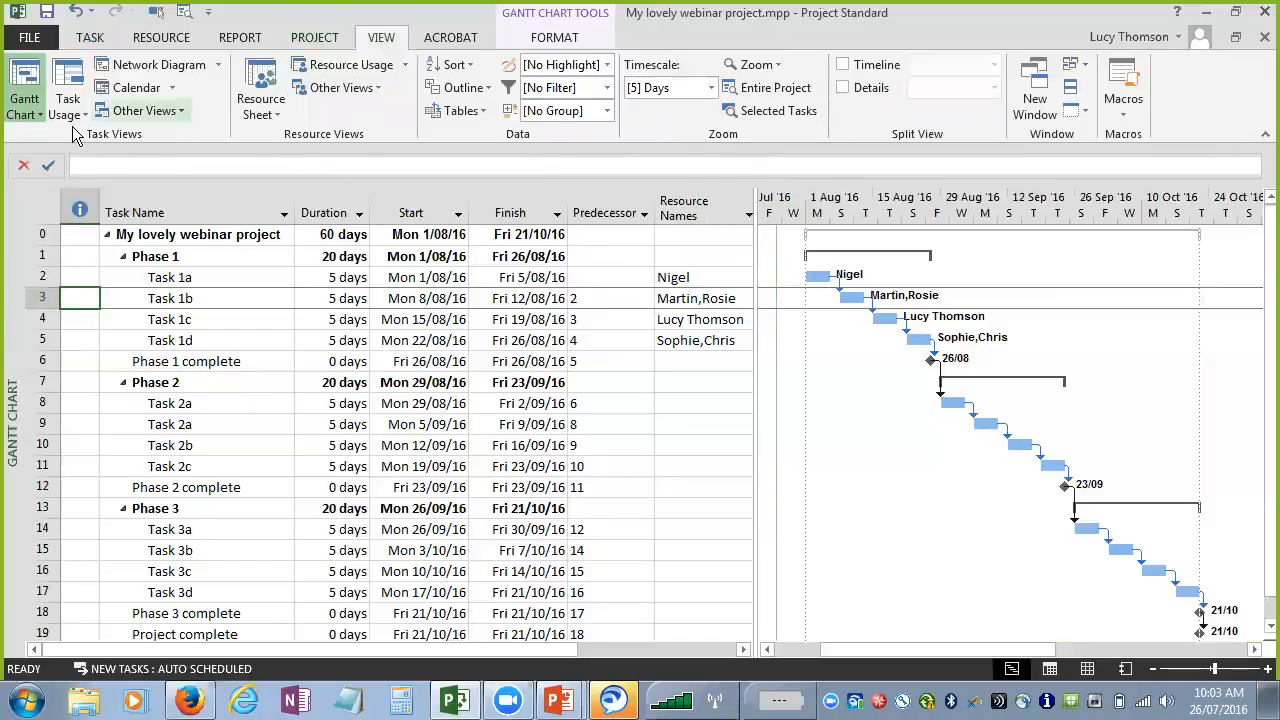
pyautogui.click(25, 112)
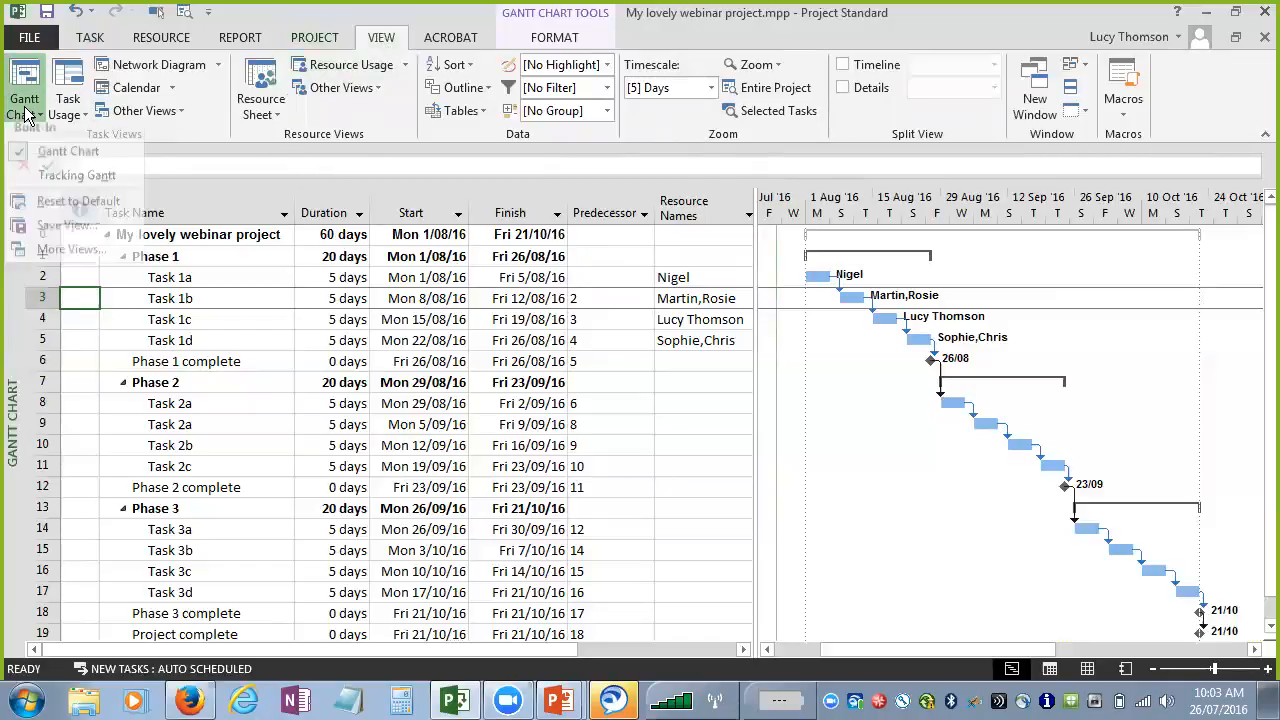
pyautogui.click(58, 184)
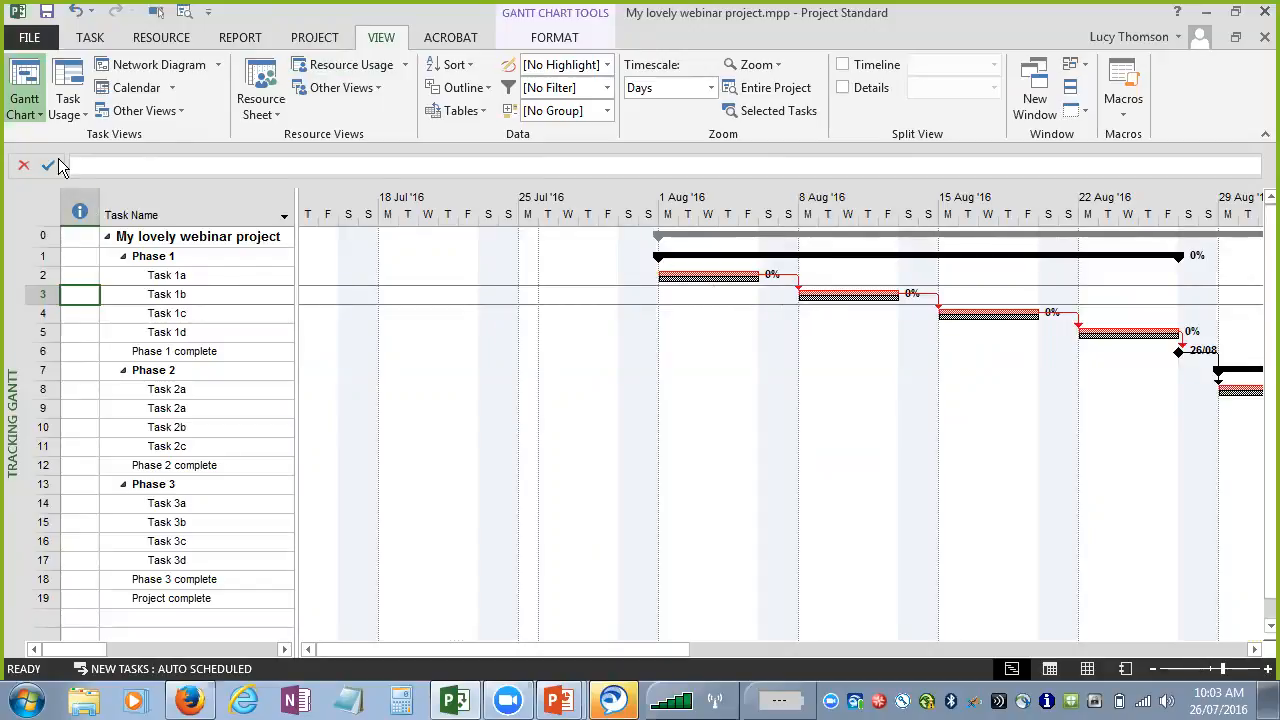
pyautogui.moveTo(297, 301); pyautogui.dragTo(496, 316)
# - Set the durations of Task 1b to 7 days, Task 1c to 6 days and the second Task 2a to 3 days
pyautogui.click(313, 294)
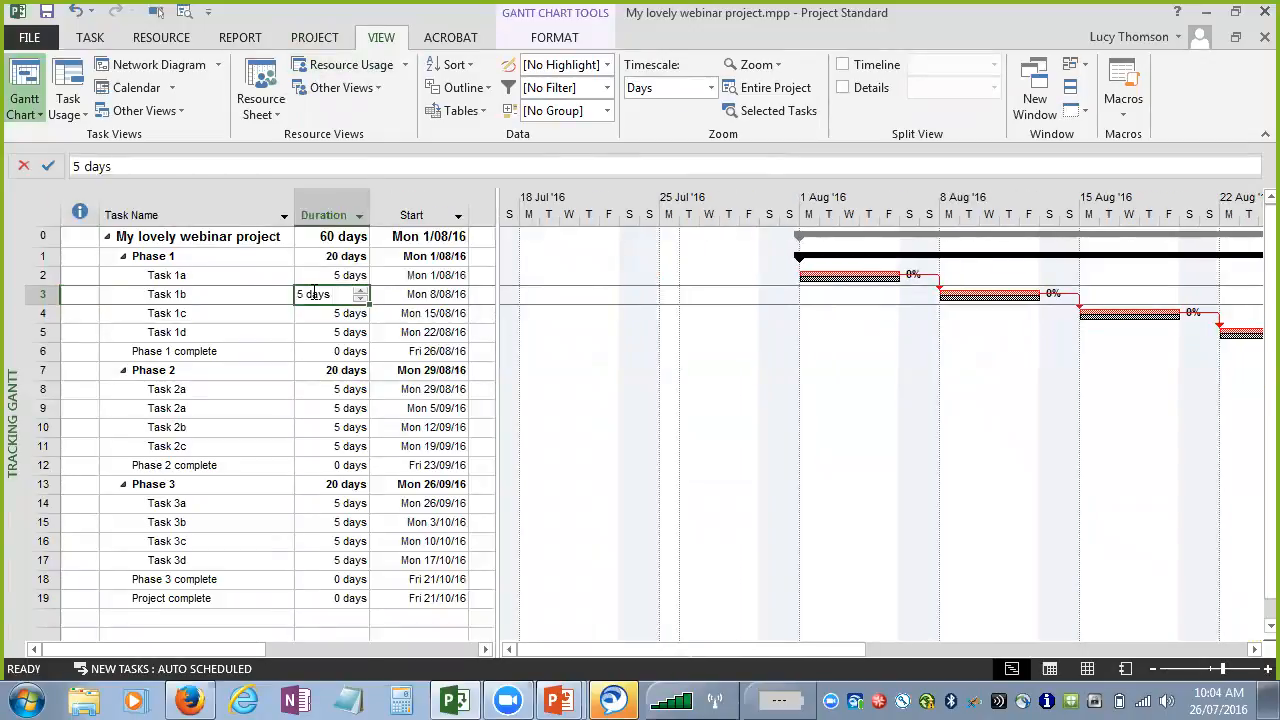
pyautogui.write('7')
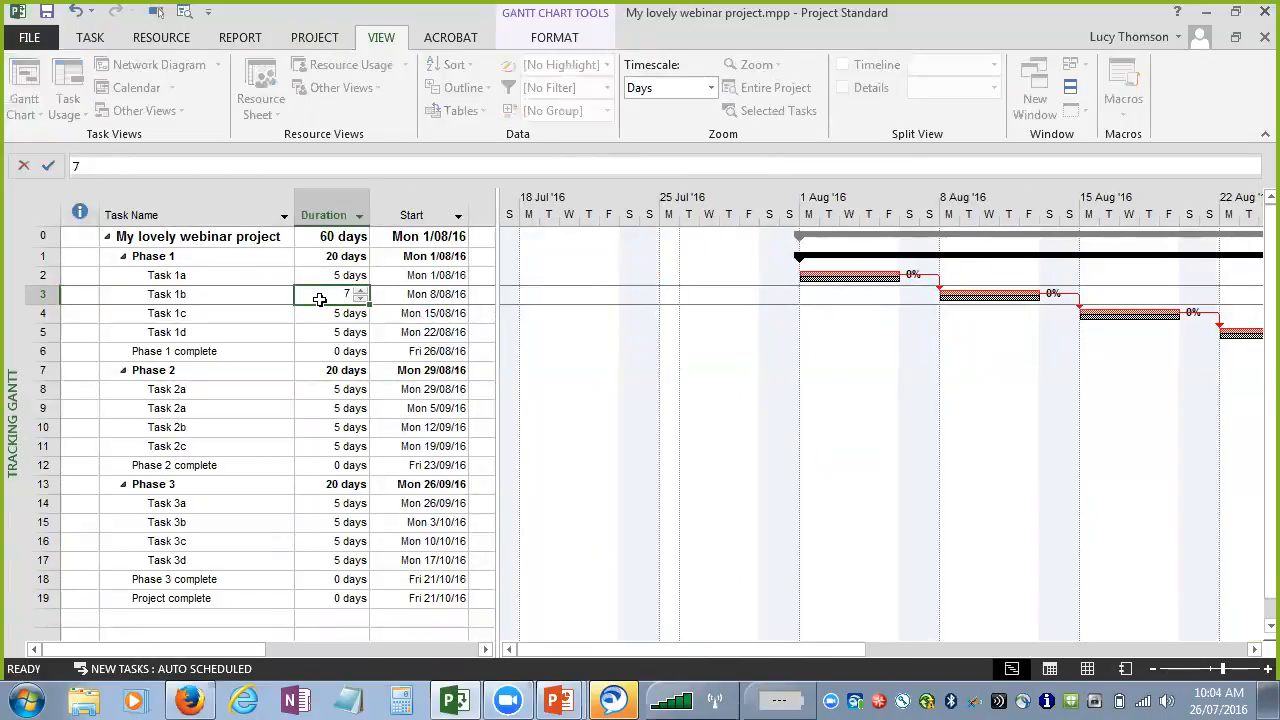
pyautogui.press('Return')
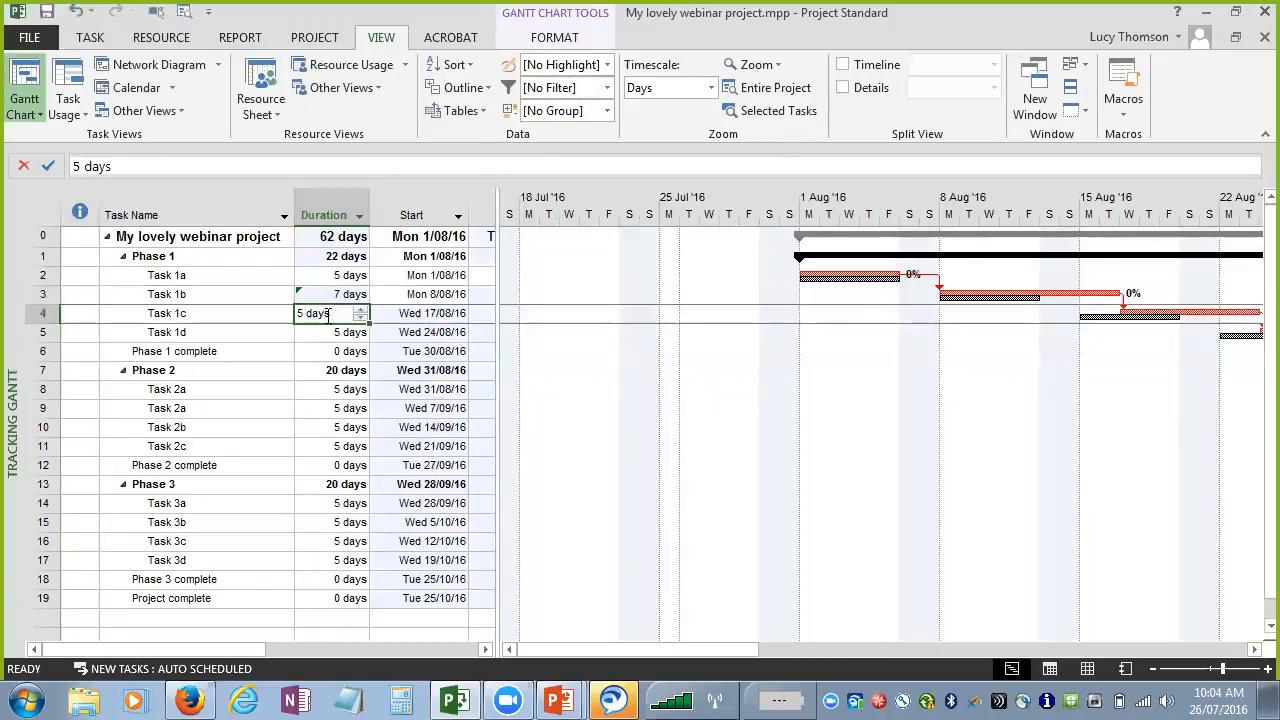
pyautogui.write('6')
pyautogui.click(341, 411)
pyautogui.write('3')
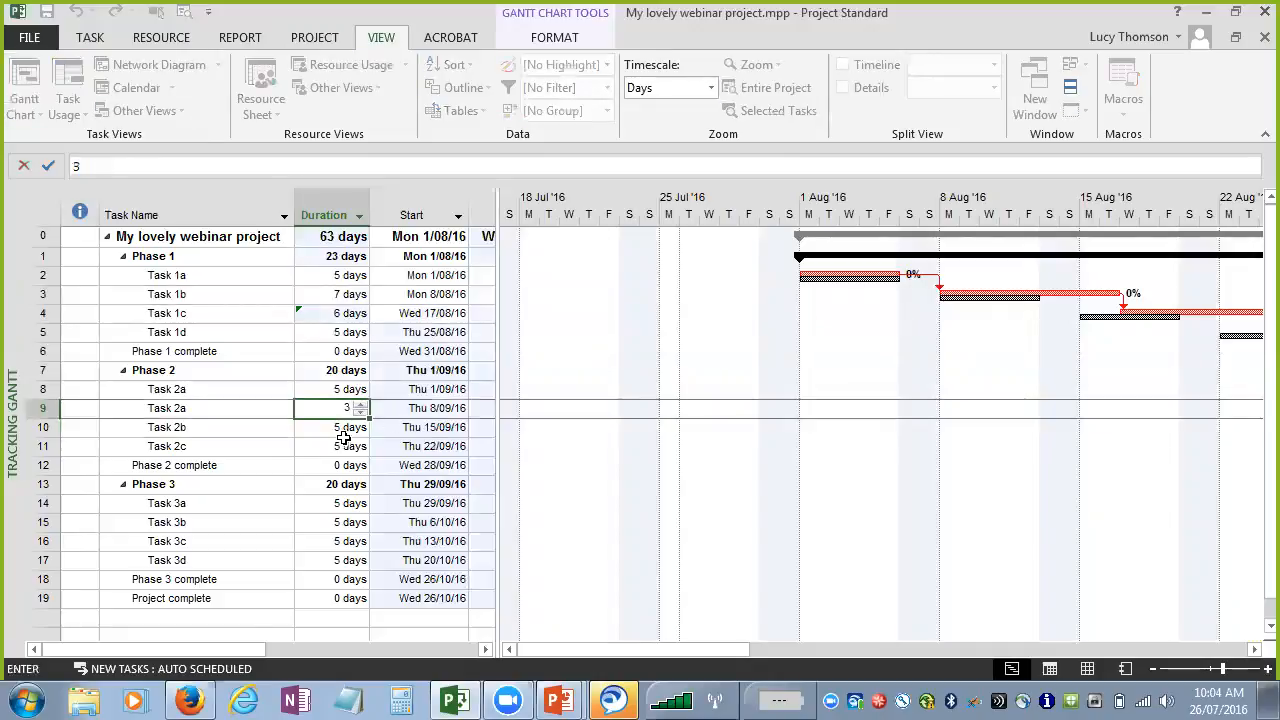
pyautogui.click(343, 428)
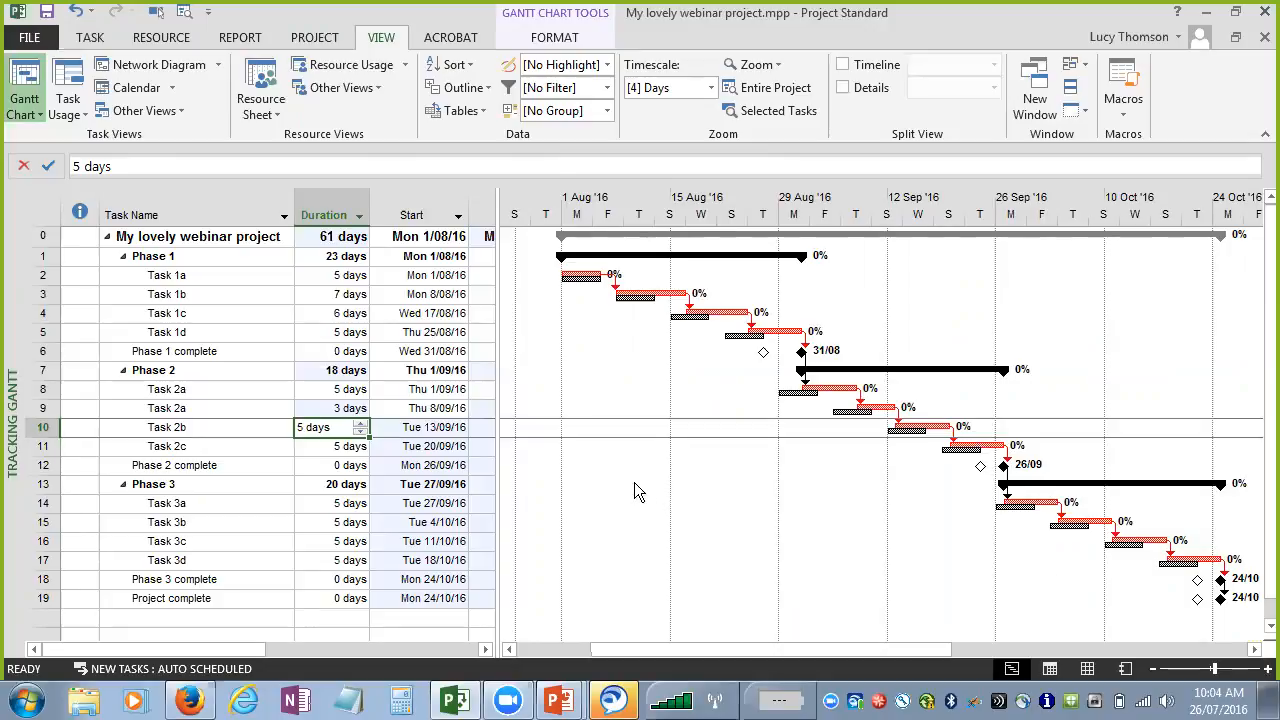
# - Undo the duration changes of Task 1b, Task 1c and the second Task 2a, and fit the timescale to the entire project
pyautogui.hotkey('ctrl', 'z')
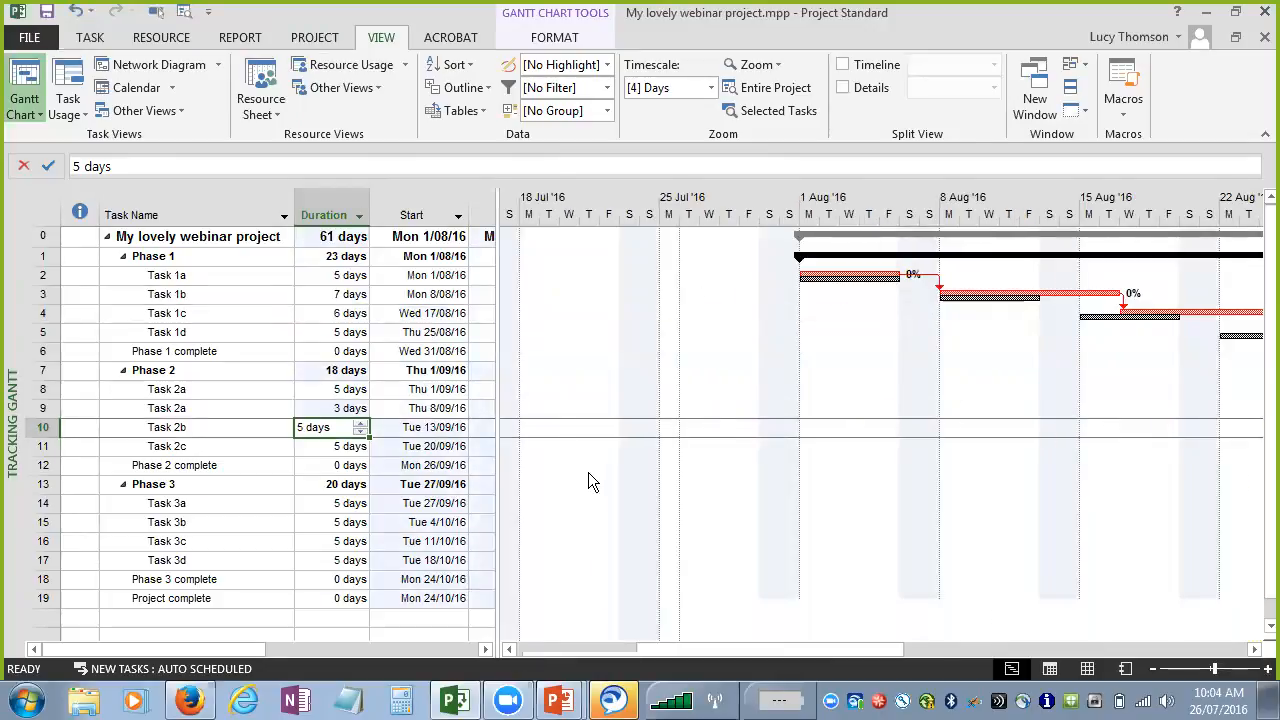
pyautogui.hotkey('ctrl', 'z')
pyautogui.hotkey('ctrl', 'z')
pyautogui.hotkey('ctrl', 'z')
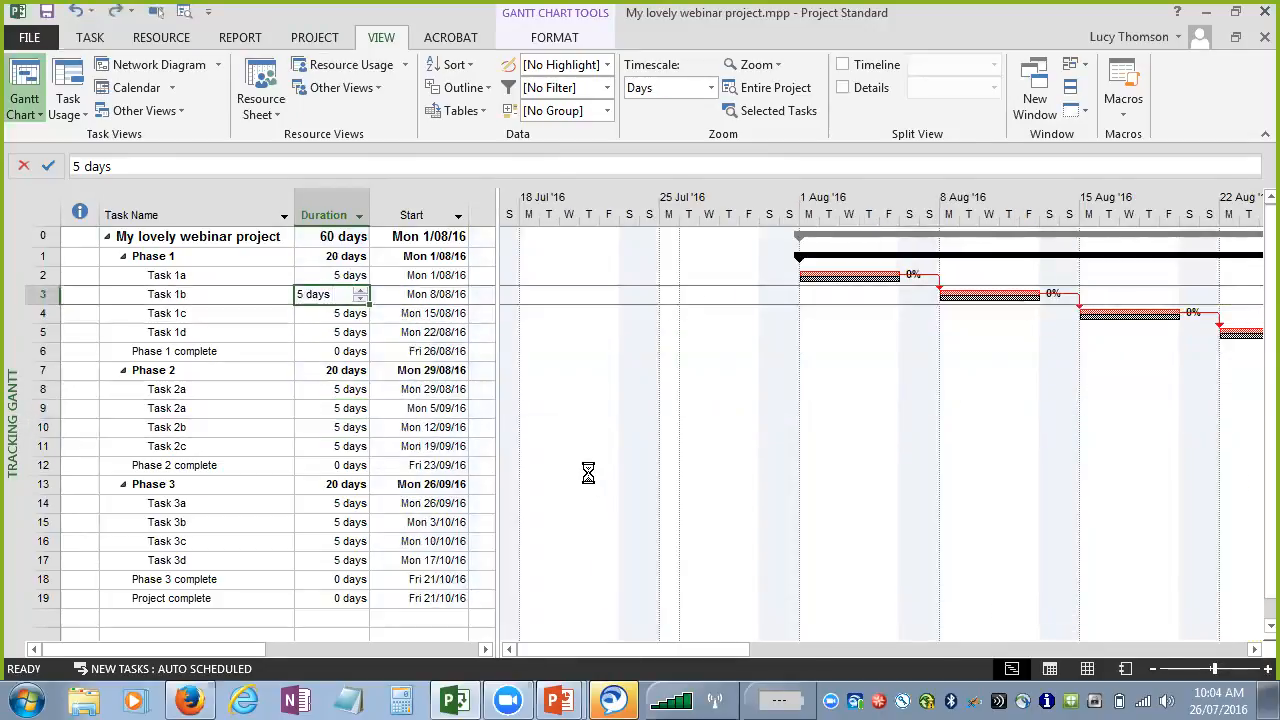
pyautogui.click(184, 12)
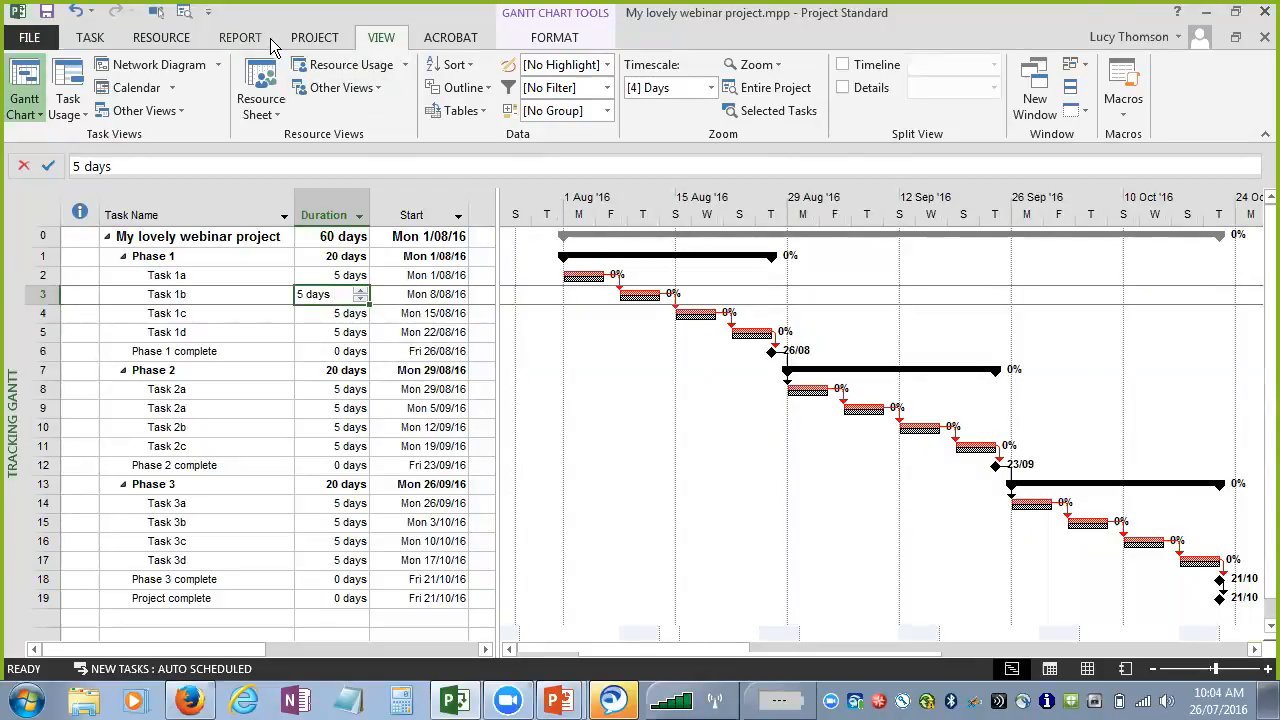
# - Review the available baseline slots in the Set Baseline options, and close them without saving another baseline
pyautogui.click(310, 37)
pyautogui.click(580, 98)
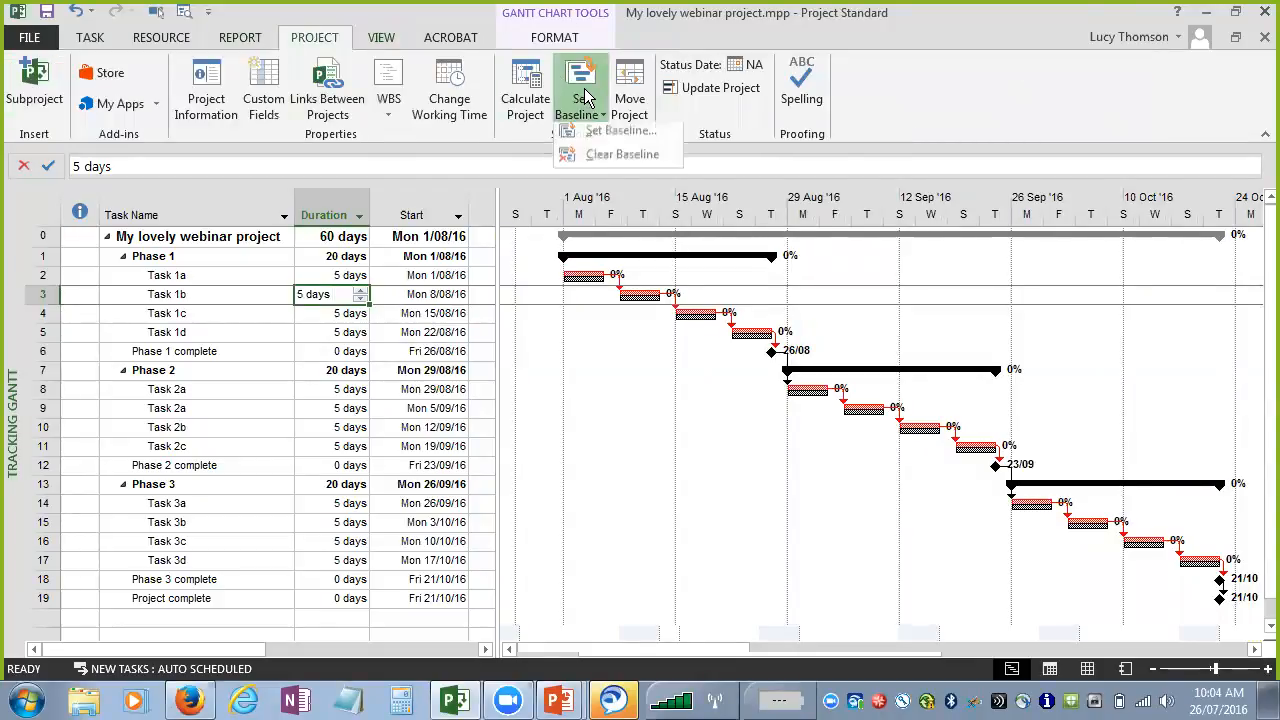
pyautogui.click(604, 138)
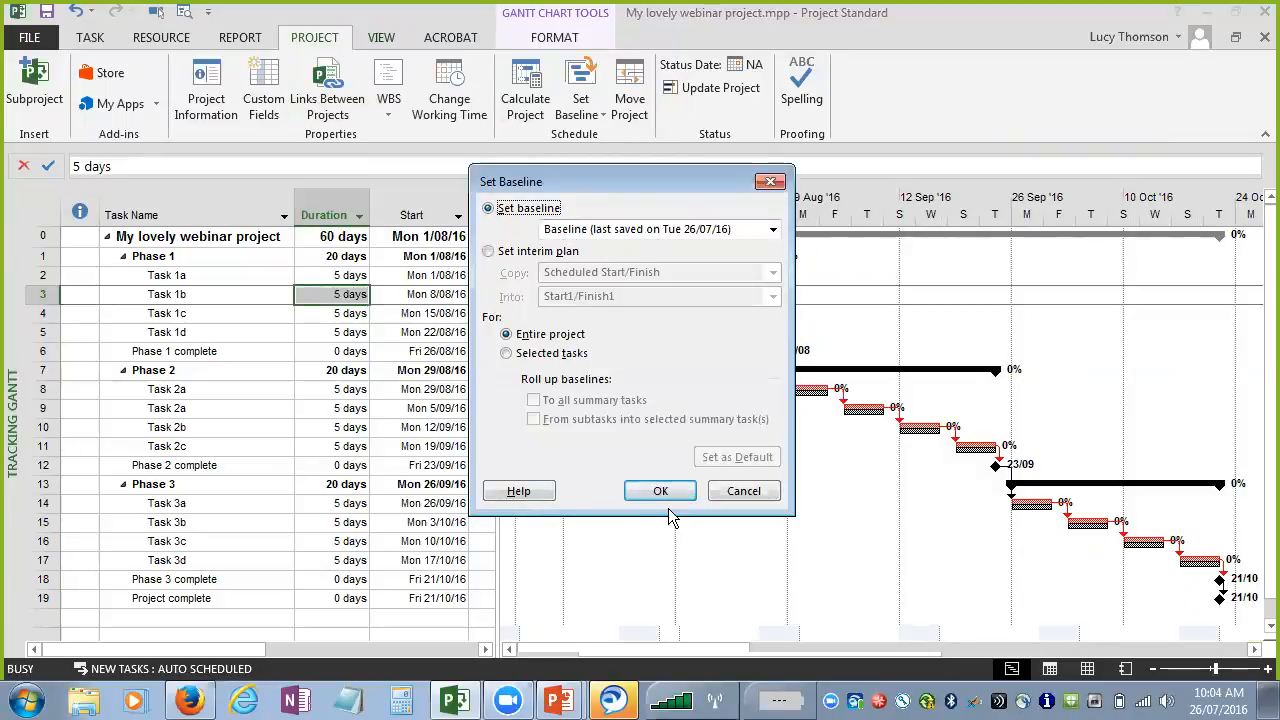
pyautogui.click(773, 230)
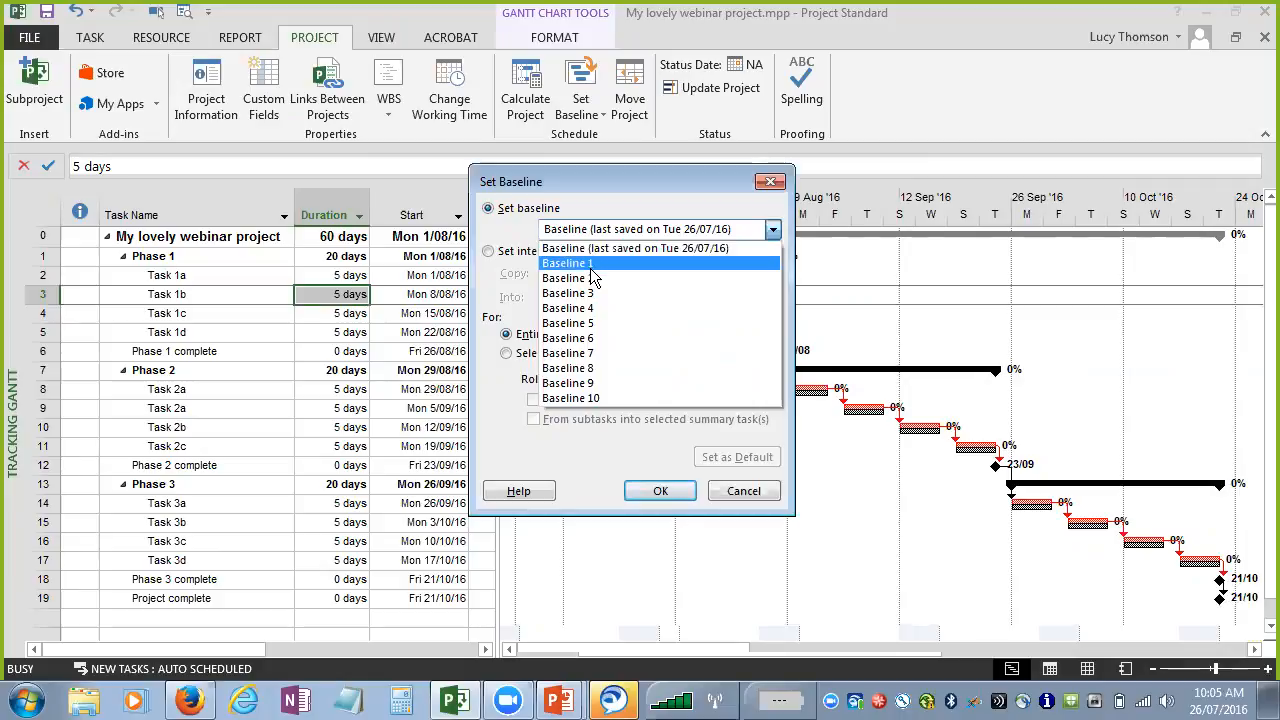
pyautogui.click(745, 495)
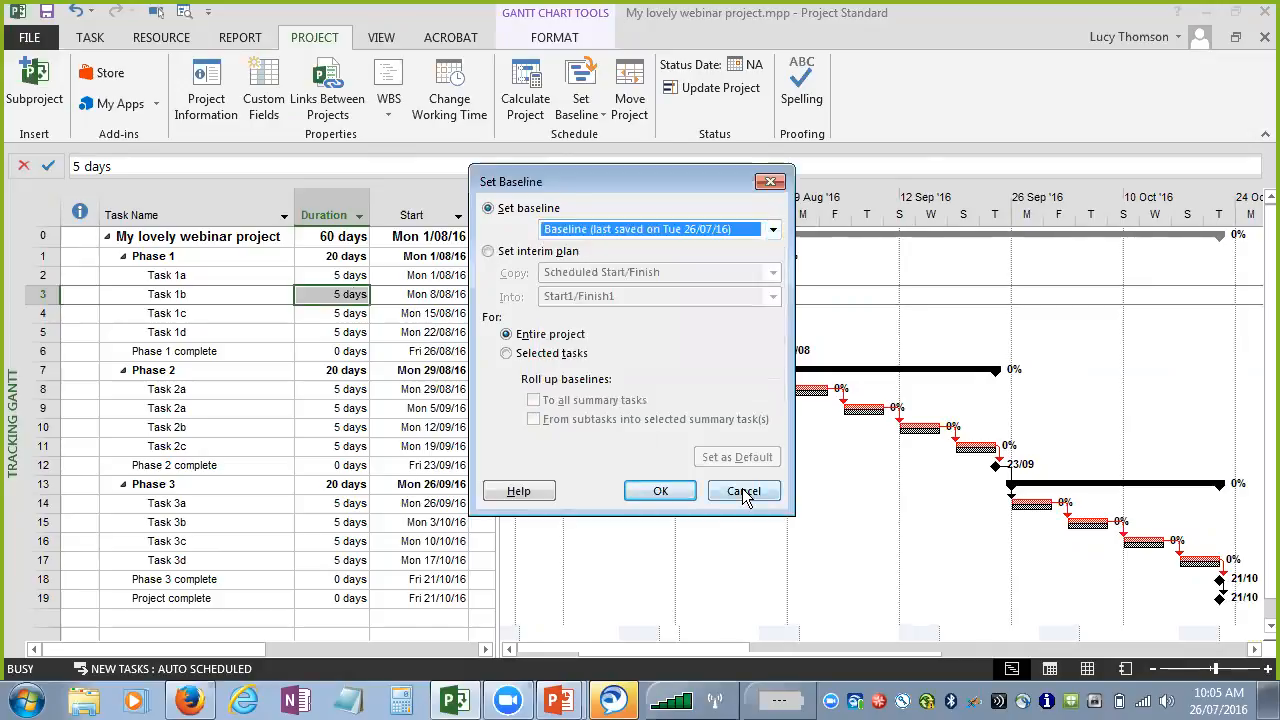
pyautogui.click(743, 492)
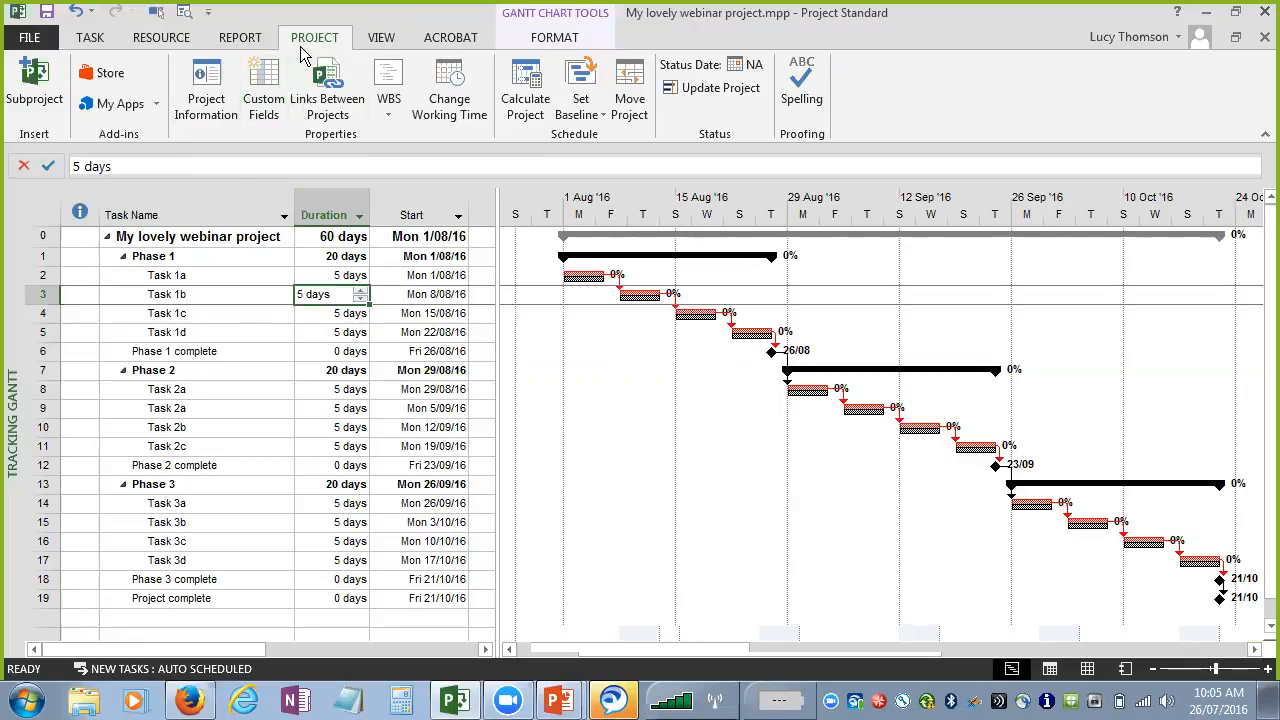
# - Switch from the Tracking Gantt back to the standard Gantt Chart view
pyautogui.click(372, 37)
pyautogui.click(14, 86)
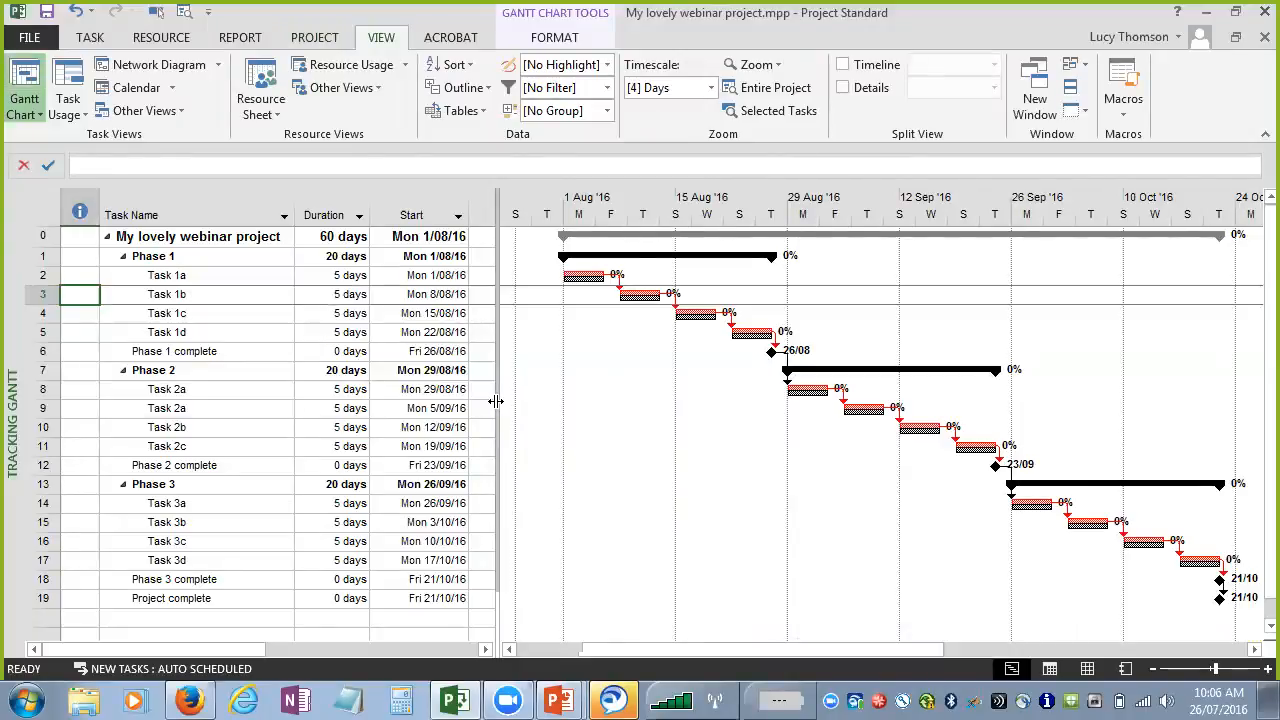
pyautogui.click(40, 114)
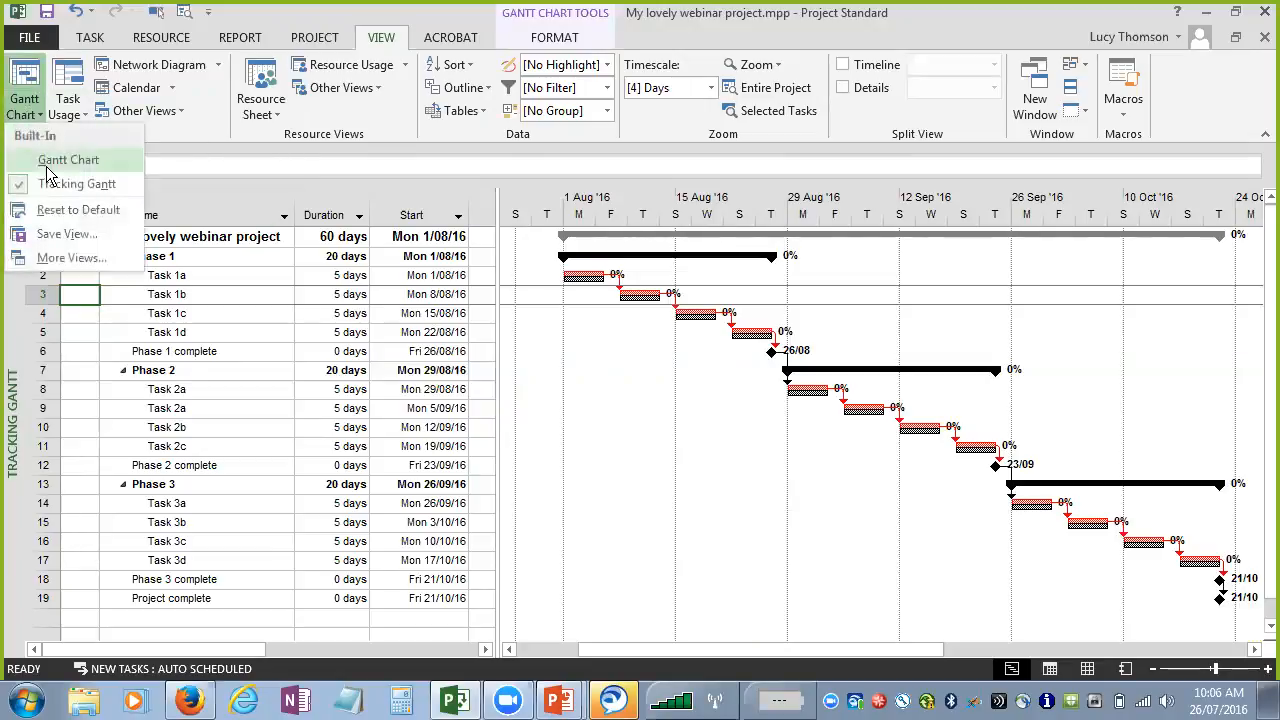
pyautogui.click(50, 166)
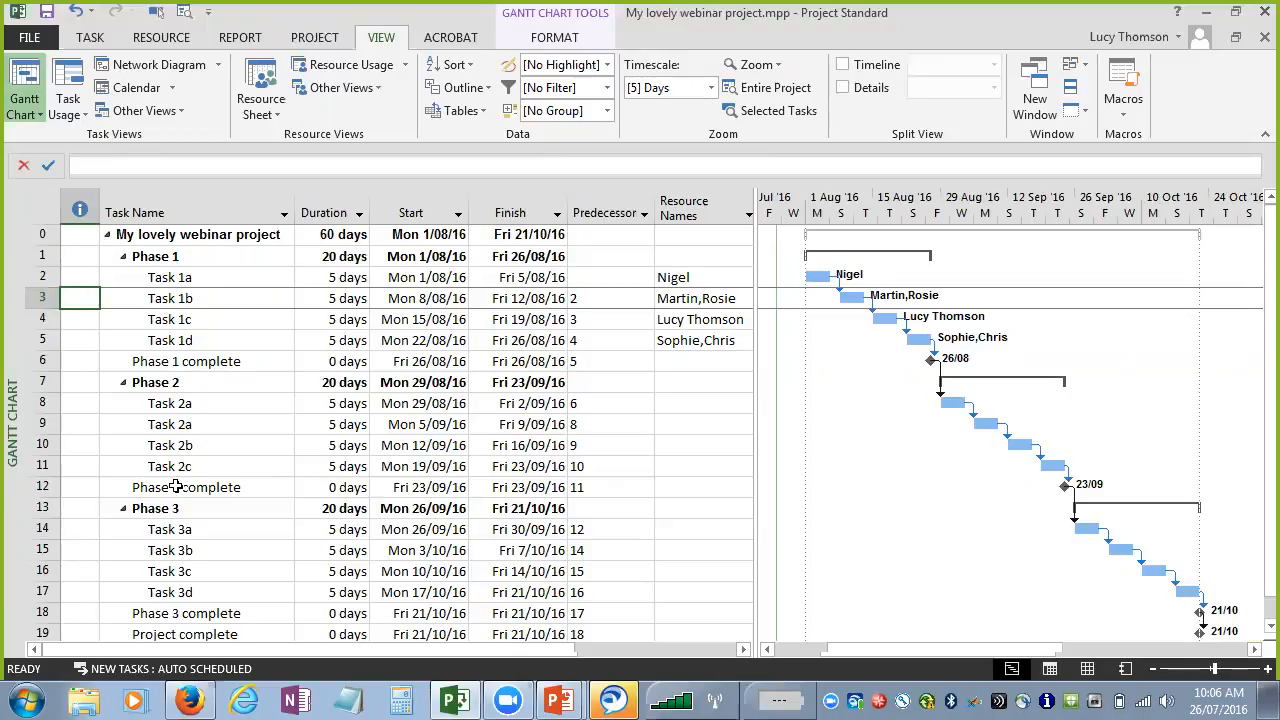
# - Set a deadline of Fri 30/09/16 on the Phase 2 complete milestone
pyautogui.click(43, 487)
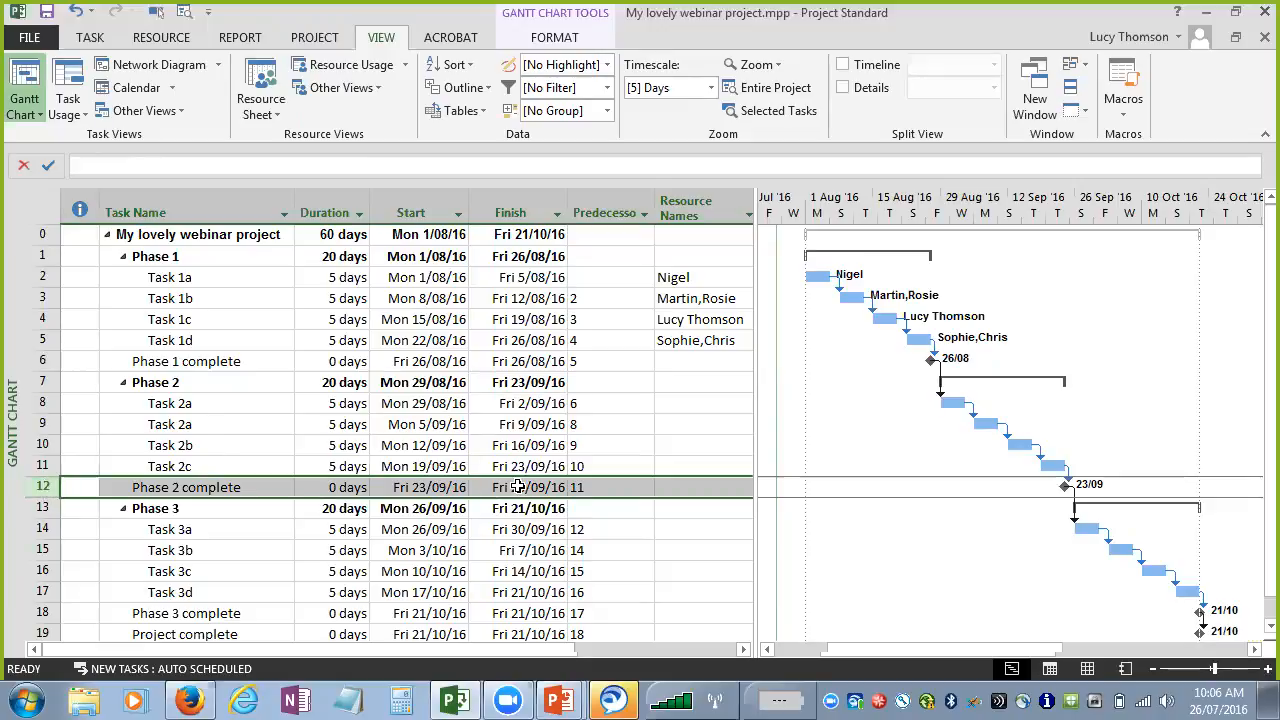
pyautogui.doubleClick(218, 487)
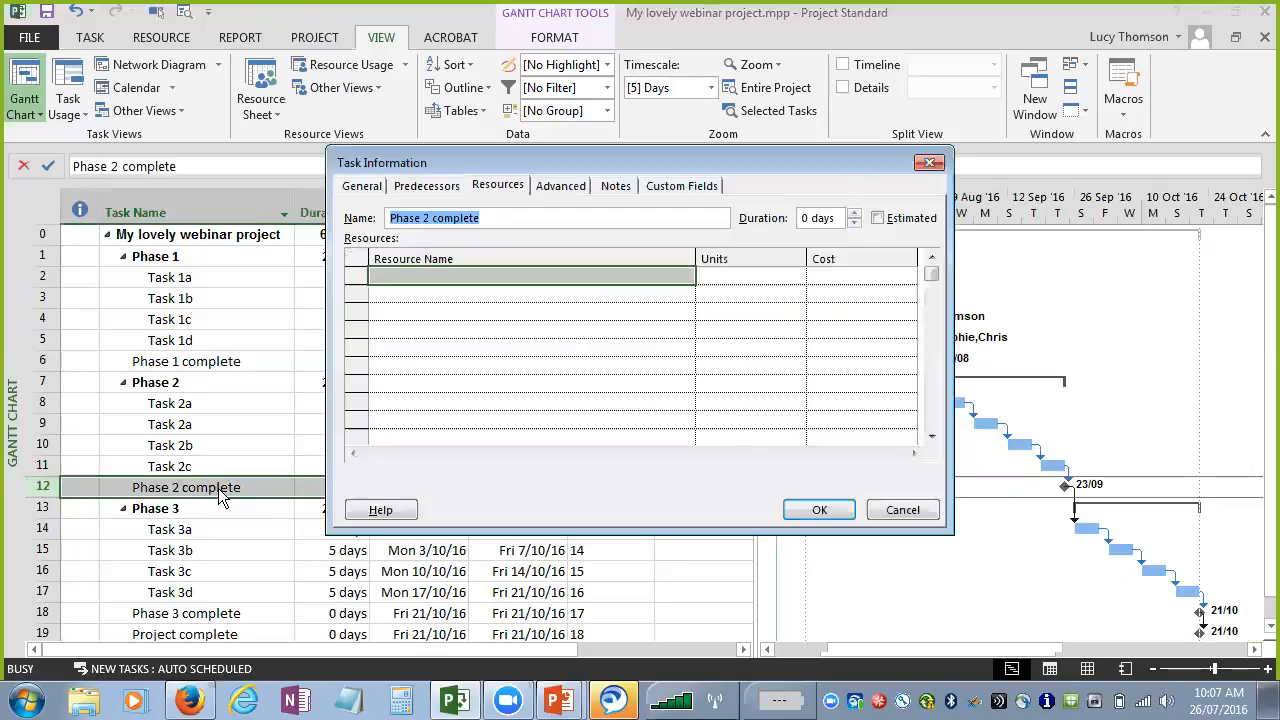
pyautogui.click(362, 188)
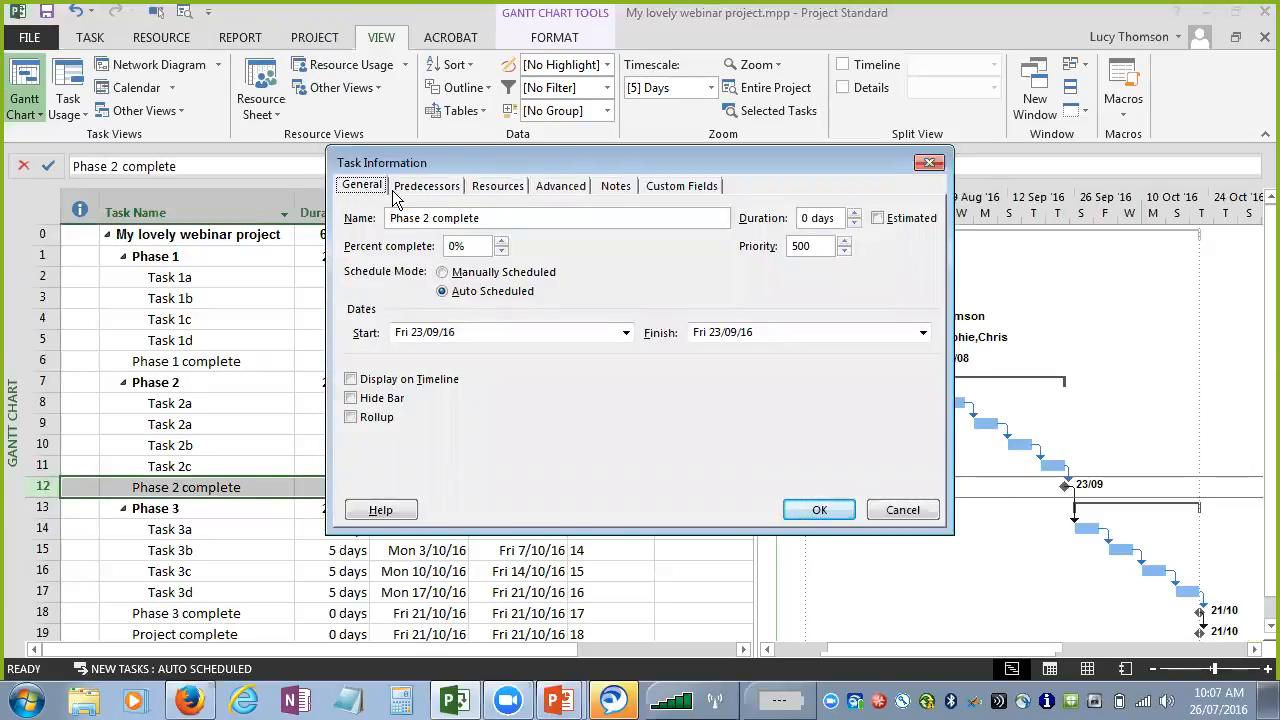
pyautogui.click(572, 187)
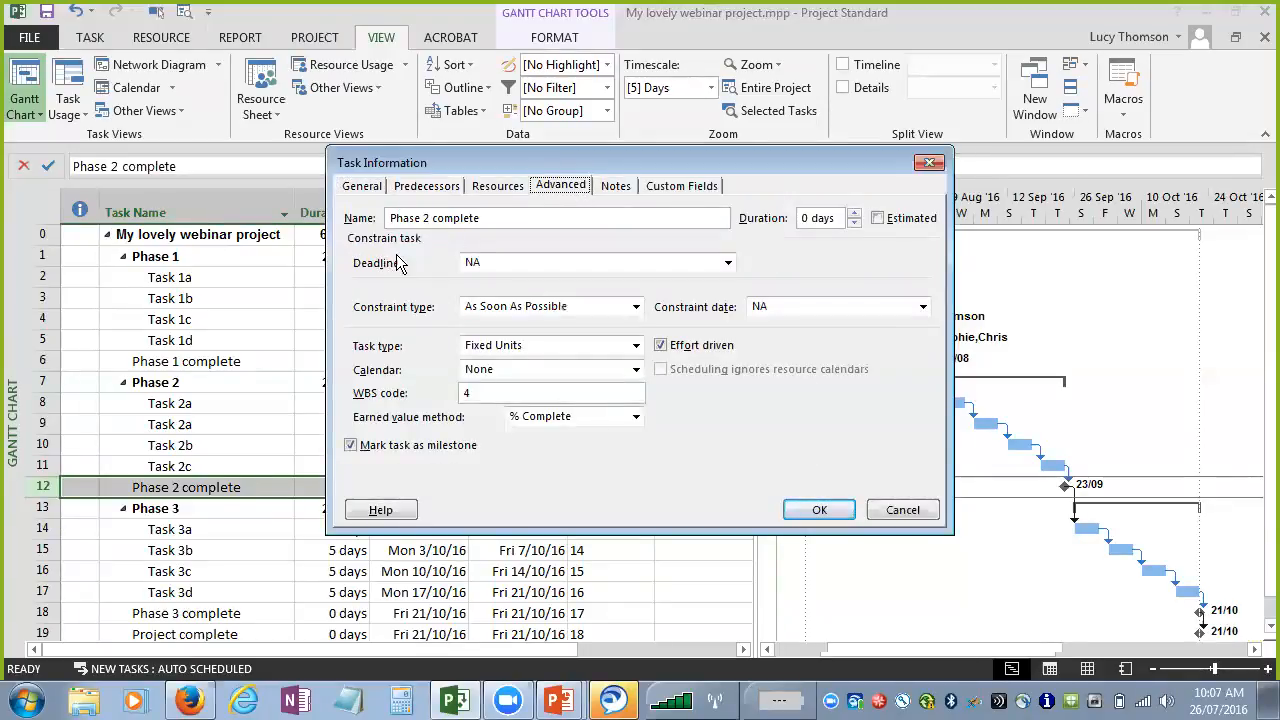
pyautogui.click(465, 266)
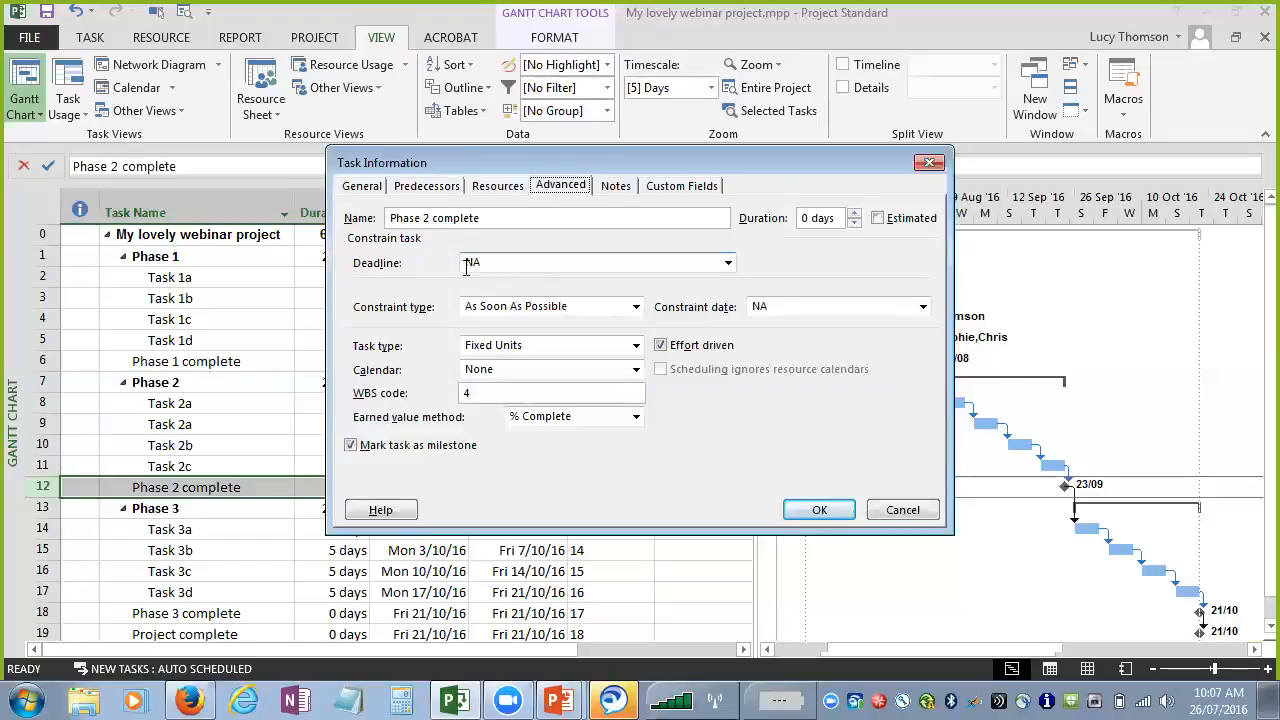
pyautogui.click(728, 263)
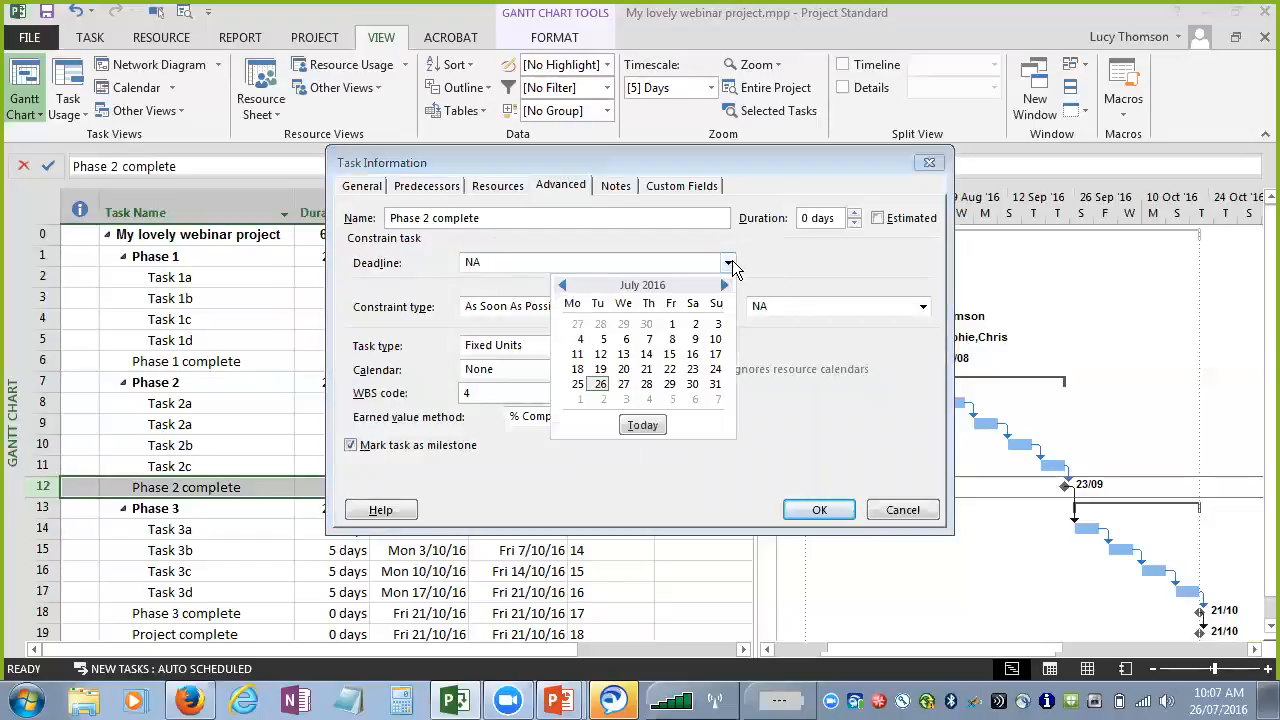
pyautogui.click(724, 286)
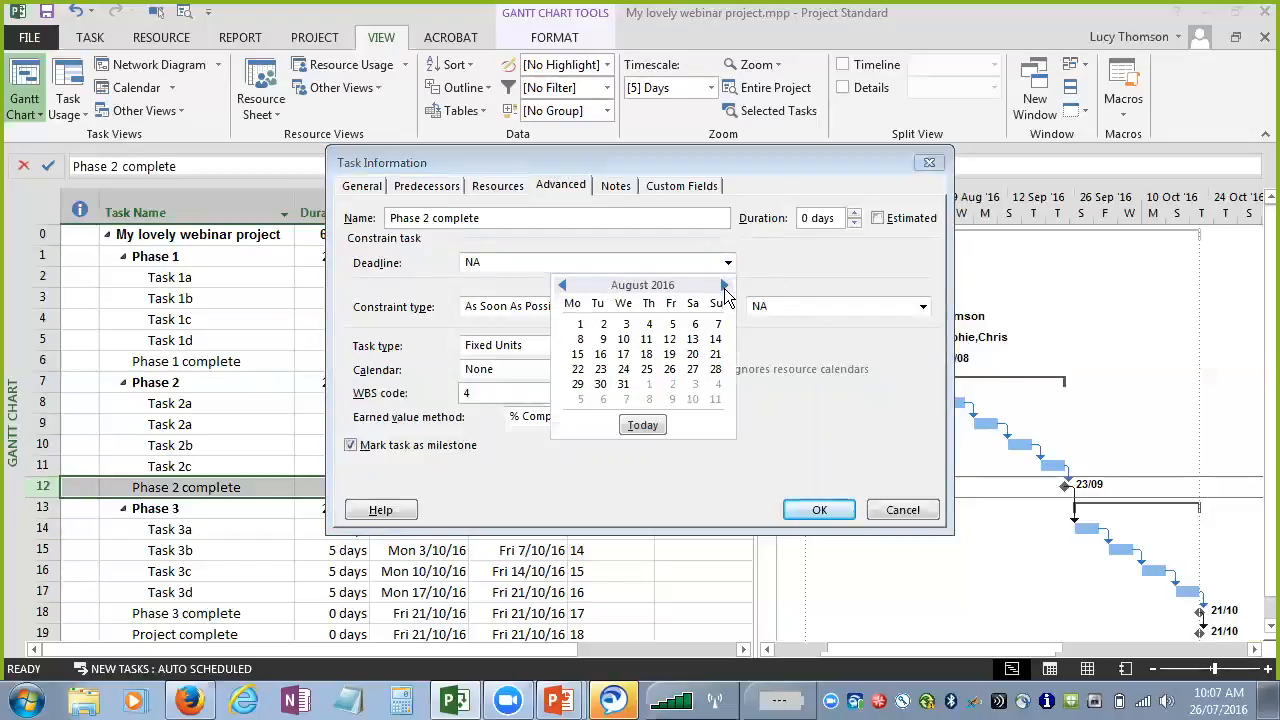
pyautogui.click(724, 287)
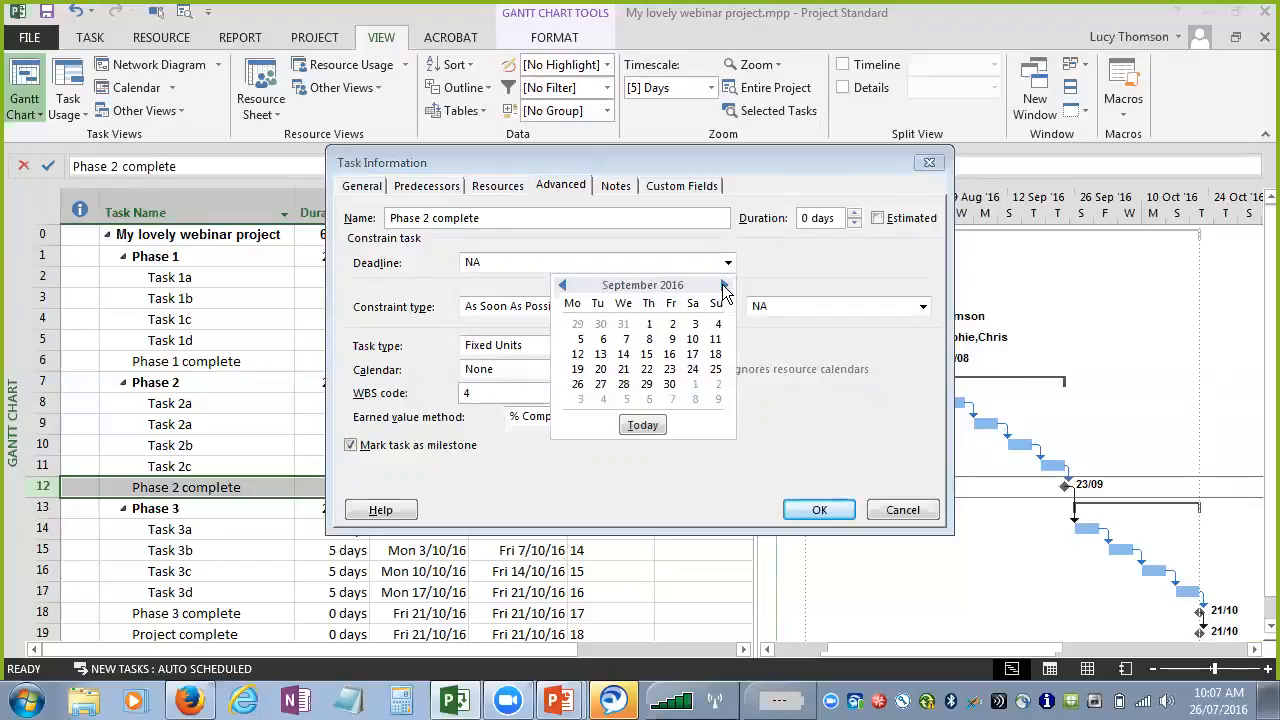
pyautogui.click(672, 382)
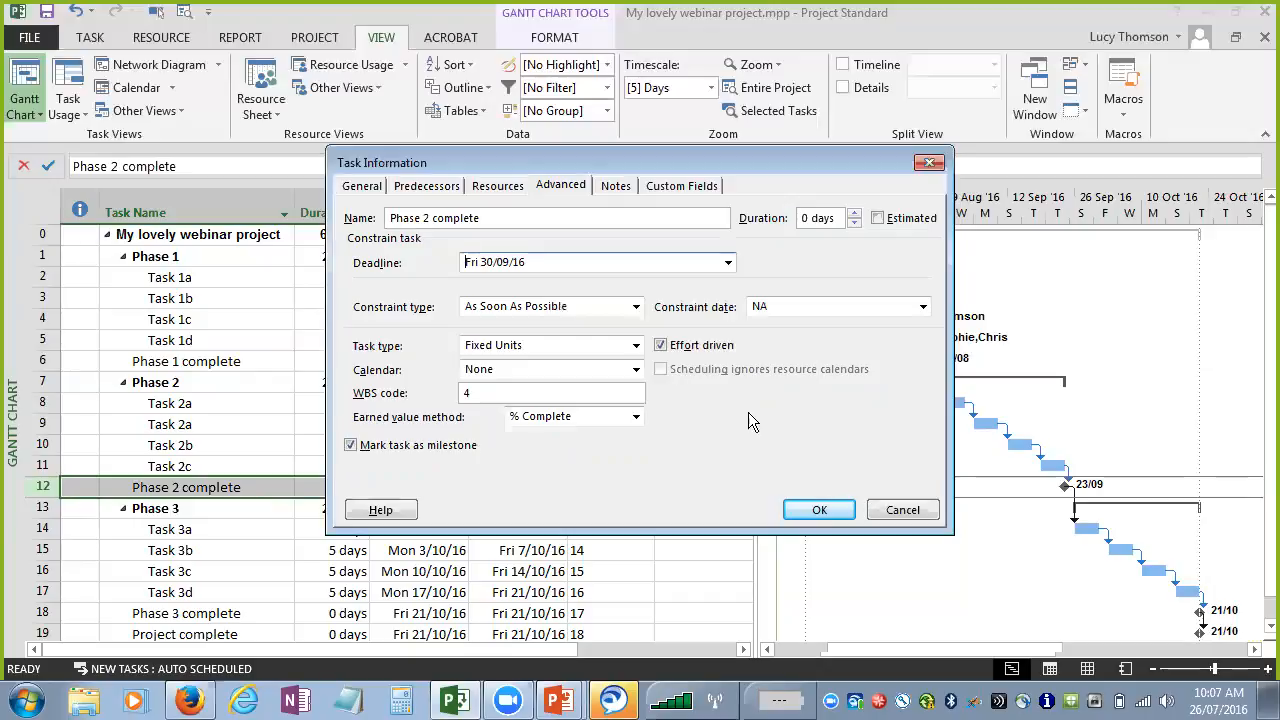
pyautogui.click(822, 510)
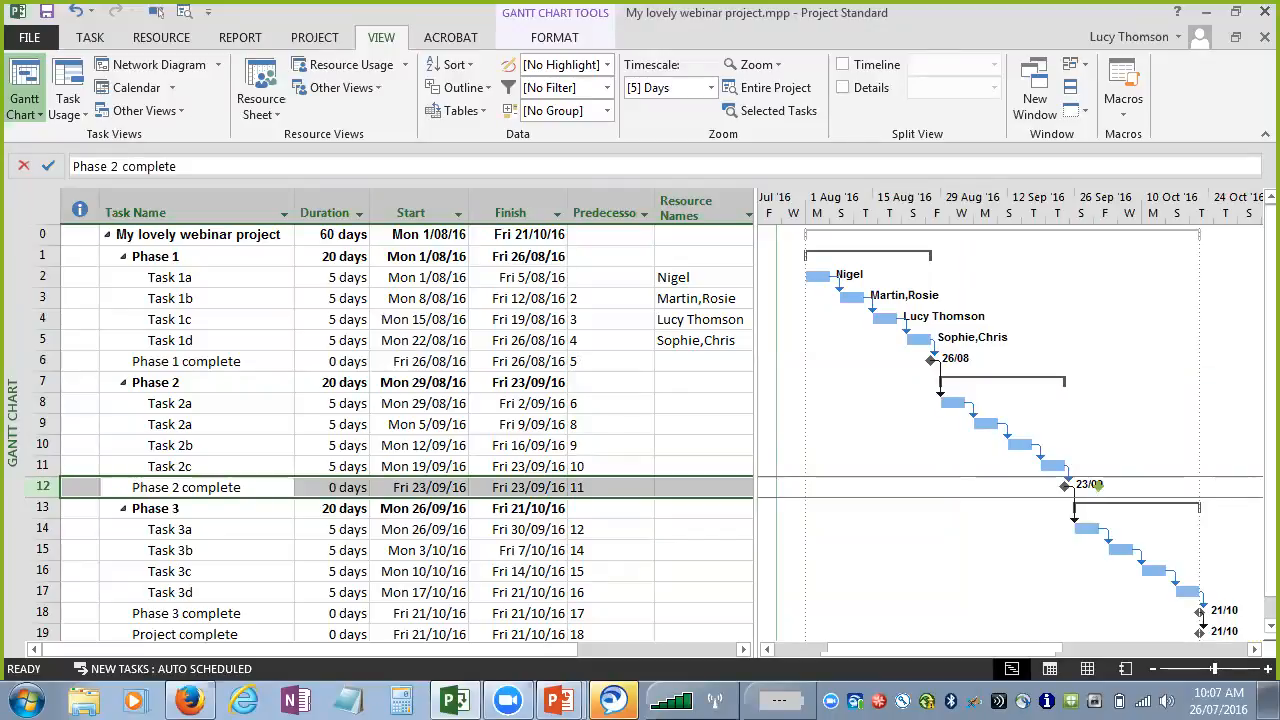
# - Set the durations of Task 1a to 8 days, Task 1b to 7 days and Task 1c to 8 days
pyautogui.press('ctrl')
pyautogui.press('ctrl')
pyautogui.press('ctrl')
pyautogui.click(349, 279)
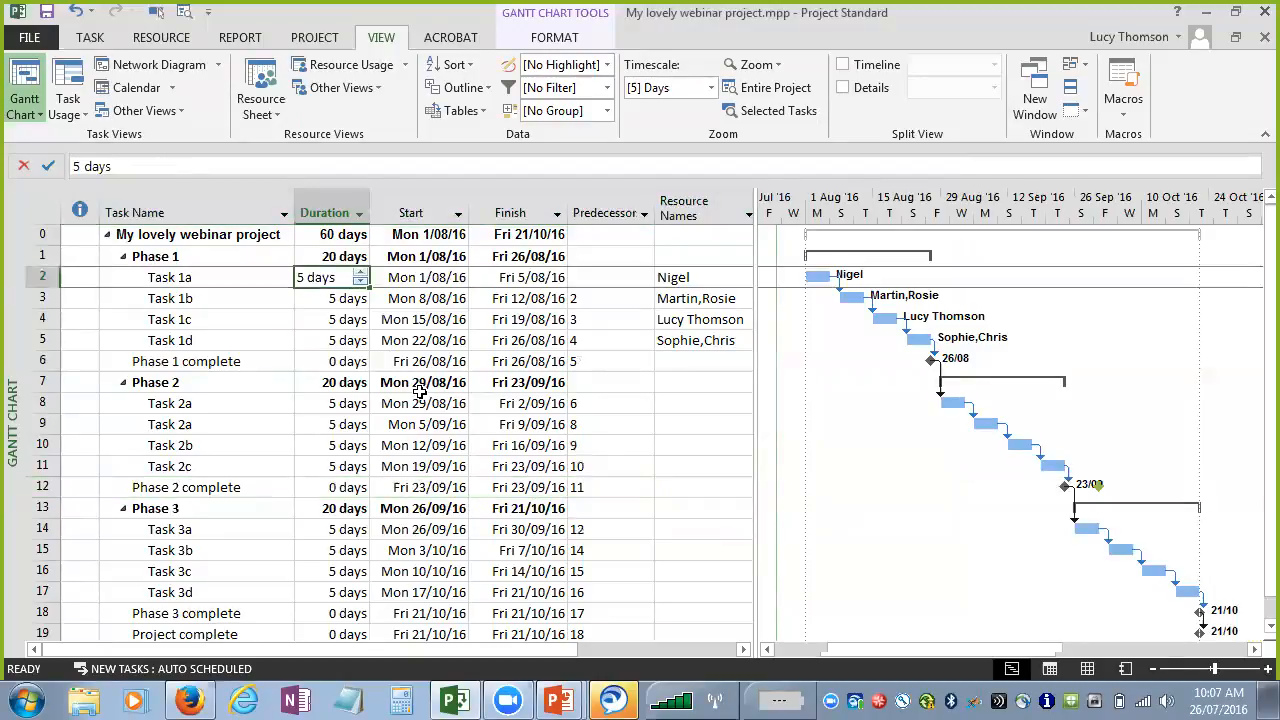
pyautogui.write('8')
pyautogui.click(340, 298)
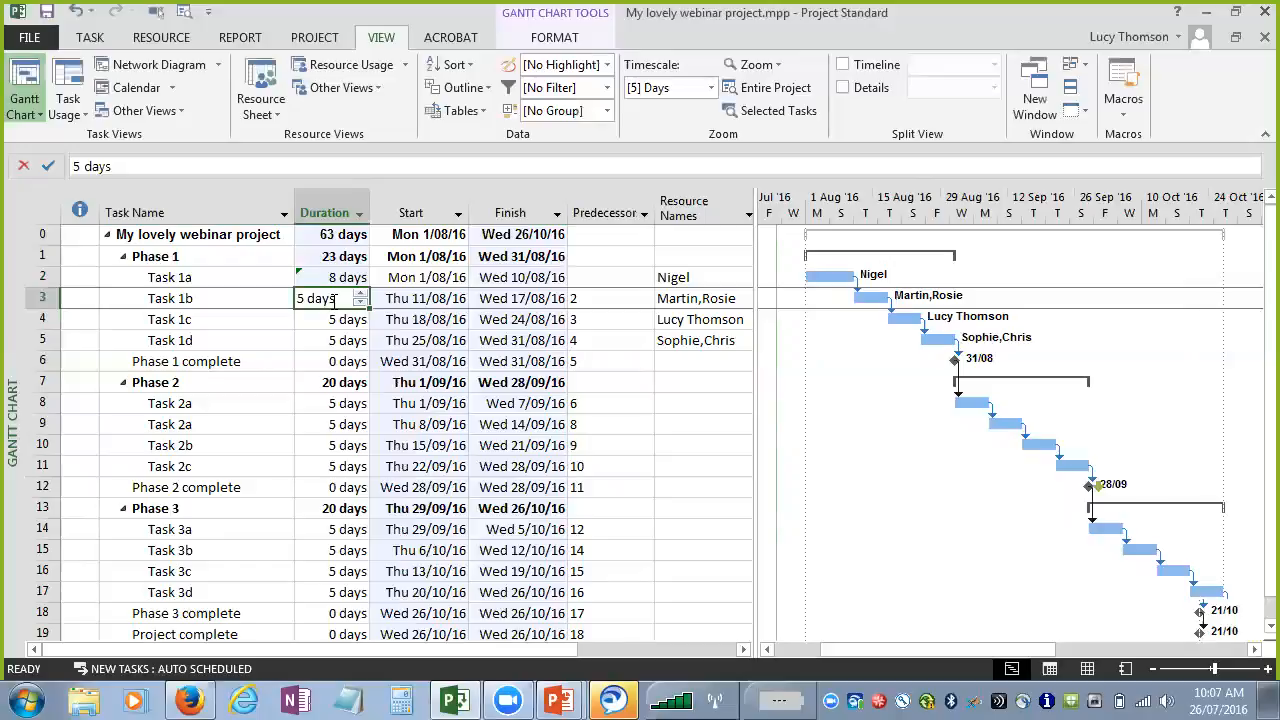
pyautogui.write('7')
pyautogui.click(332, 319)
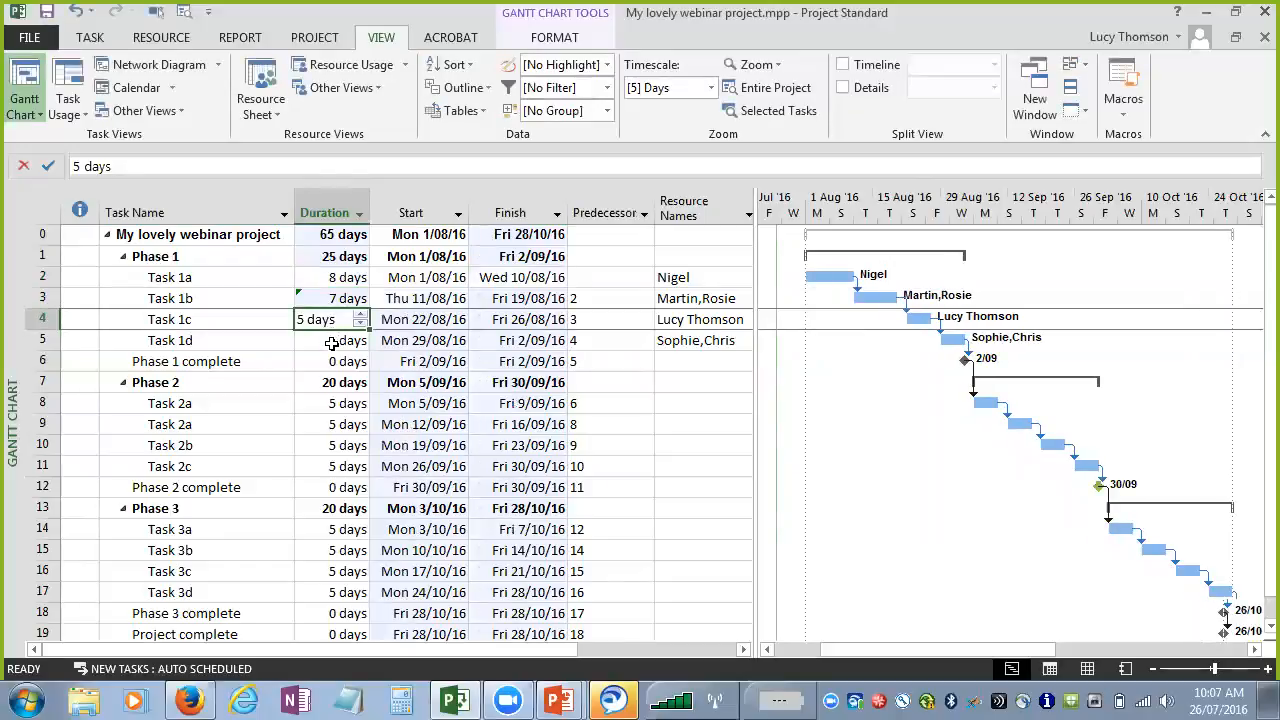
pyautogui.write('8')
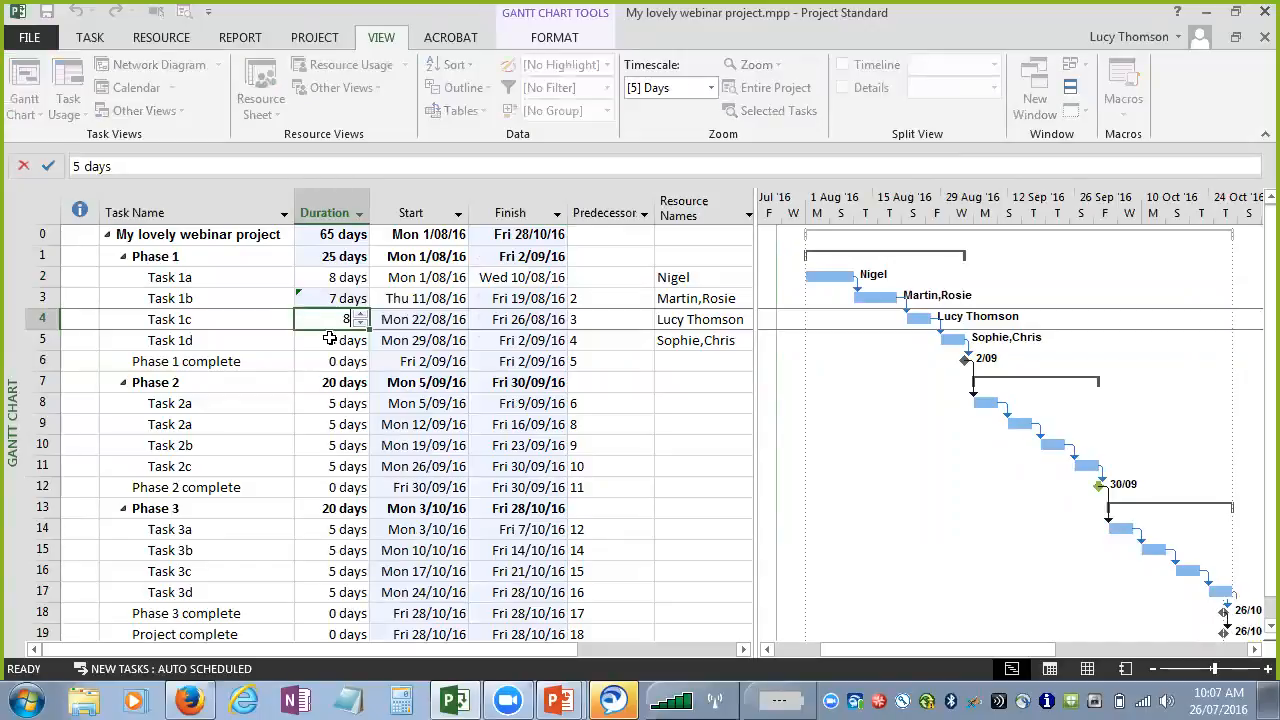
pyautogui.click(333, 340)
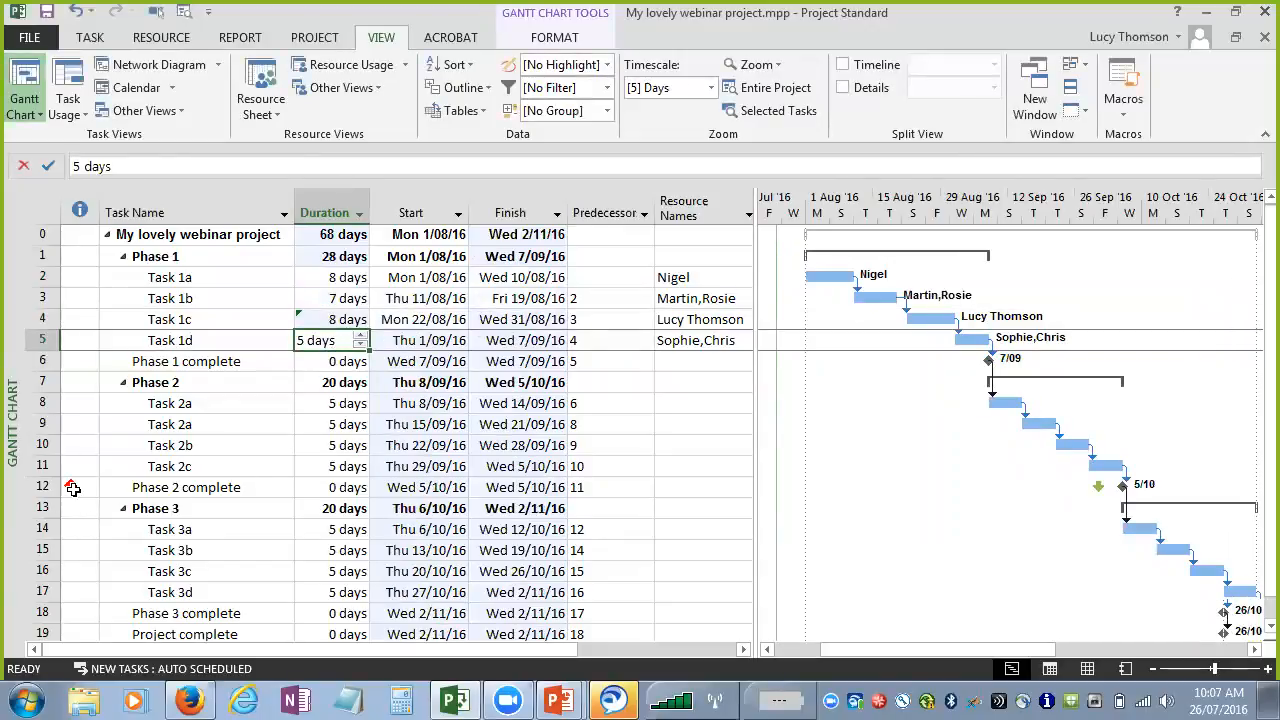
pyautogui.moveTo(72, 484)
# - Insert a Deadline column before the Start column of the task table
pyautogui.rightClick(412, 200)
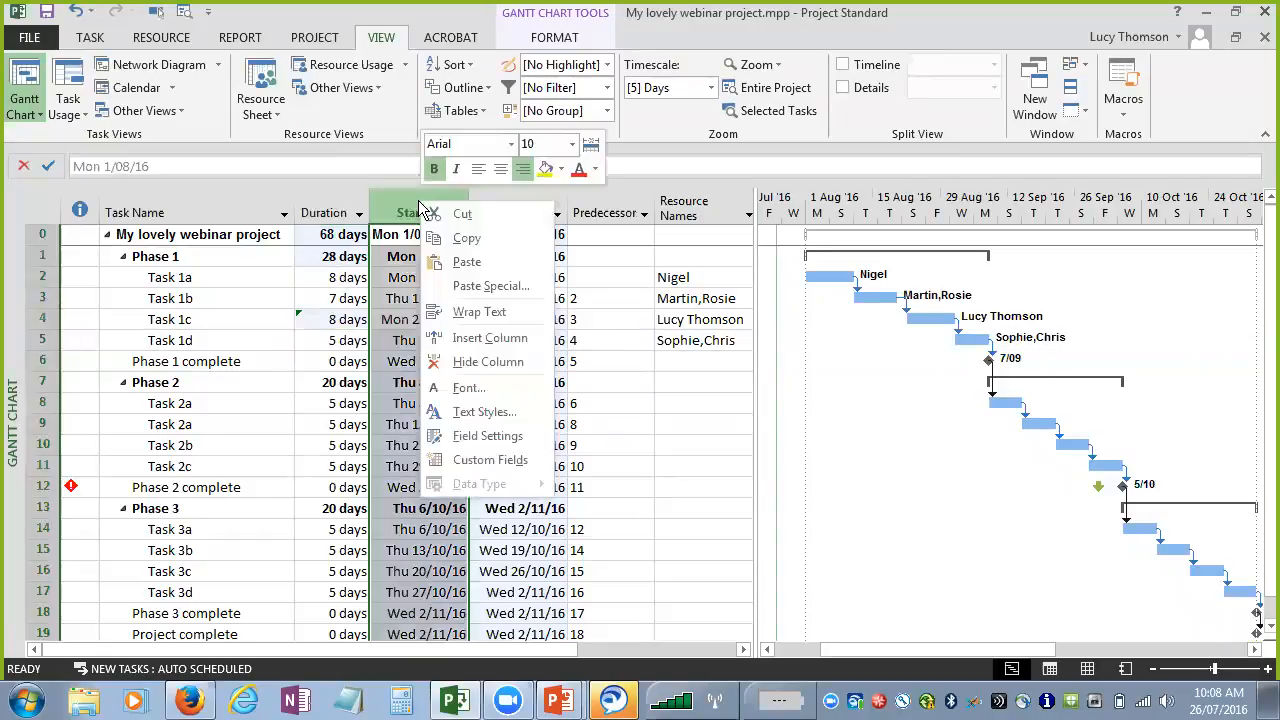
pyautogui.click(490, 338)
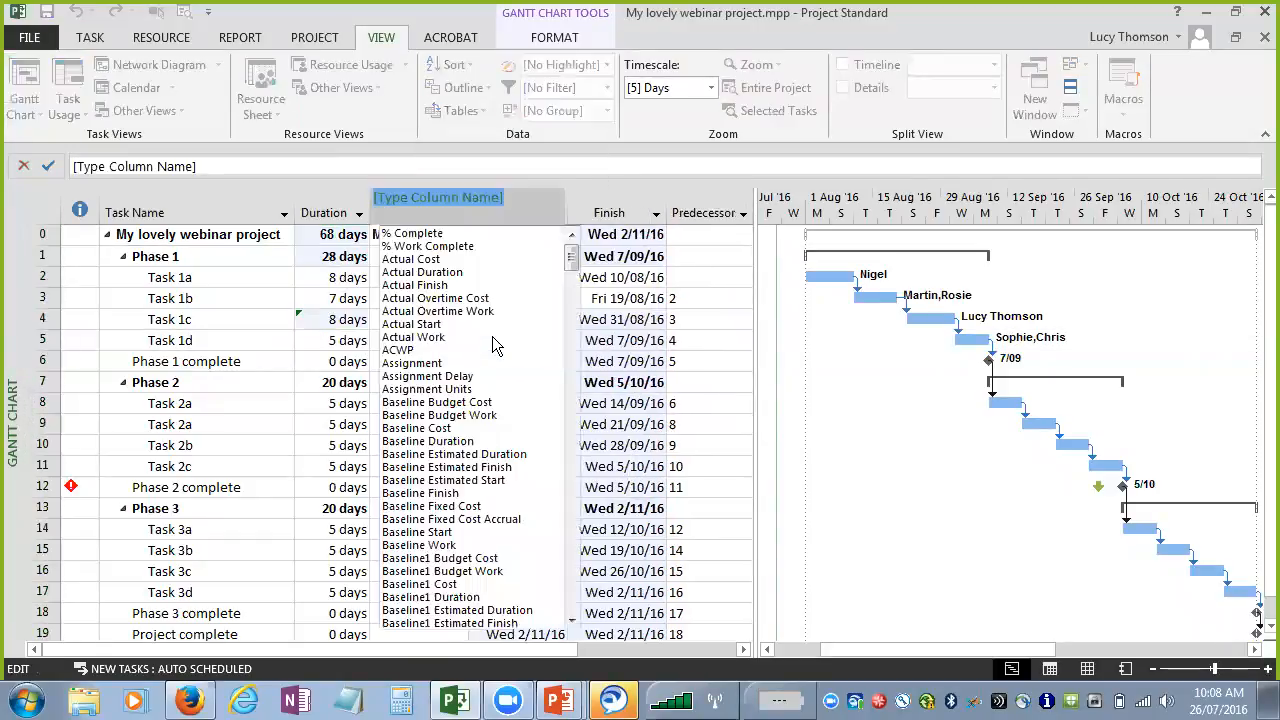
pyautogui.write('deadline')
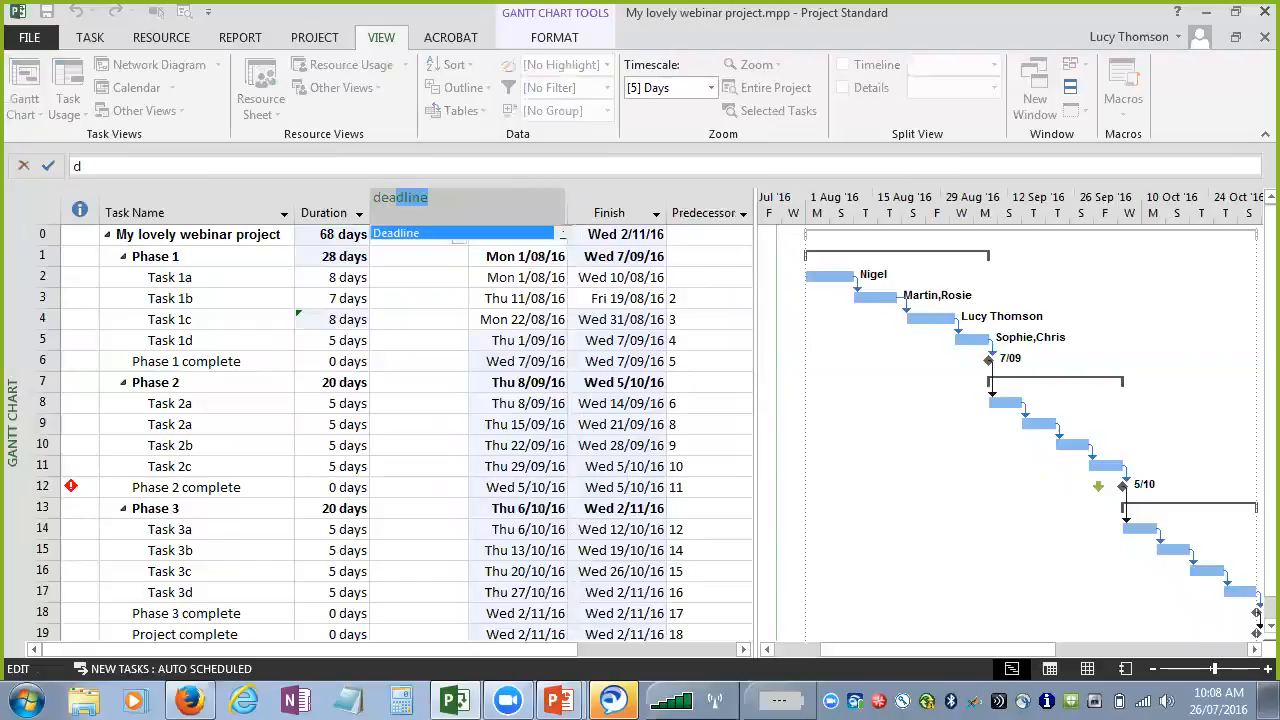
pyautogui.press('Return')
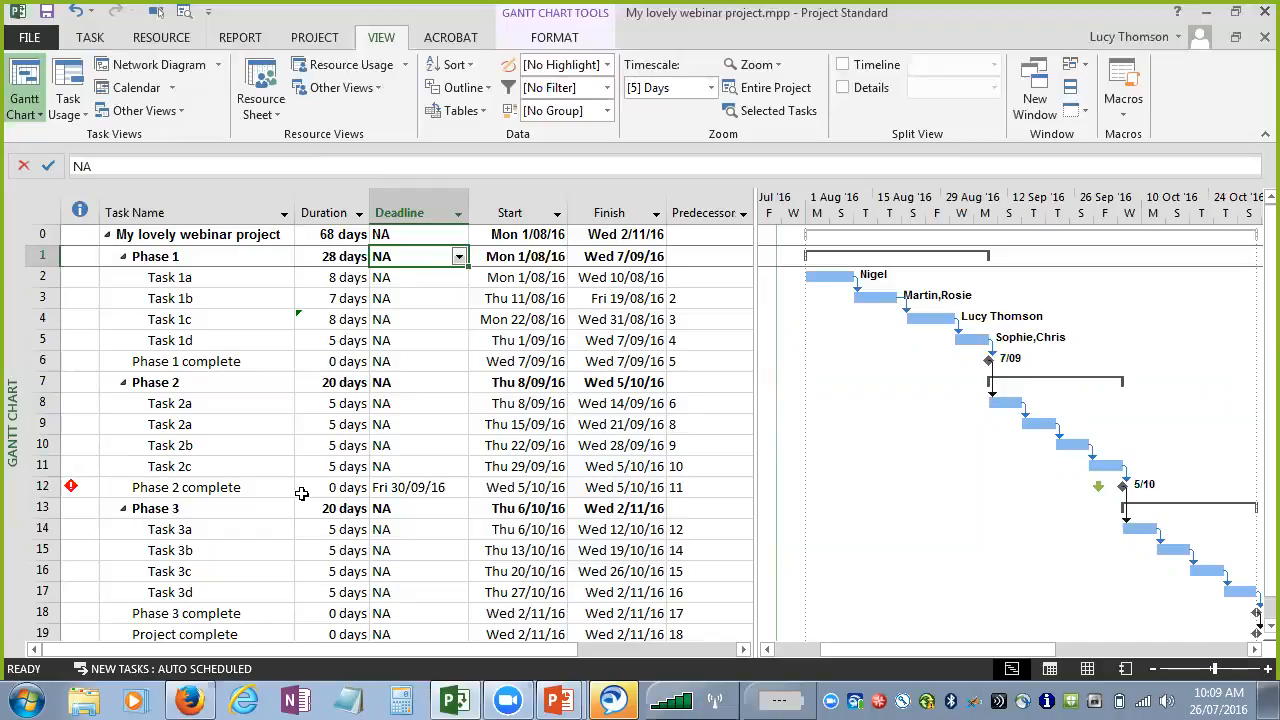
# - Clear the Phase 2 complete milestone's deadline by setting it to NA, and check the deadline in its task information
pyautogui.rightClick(427, 214)
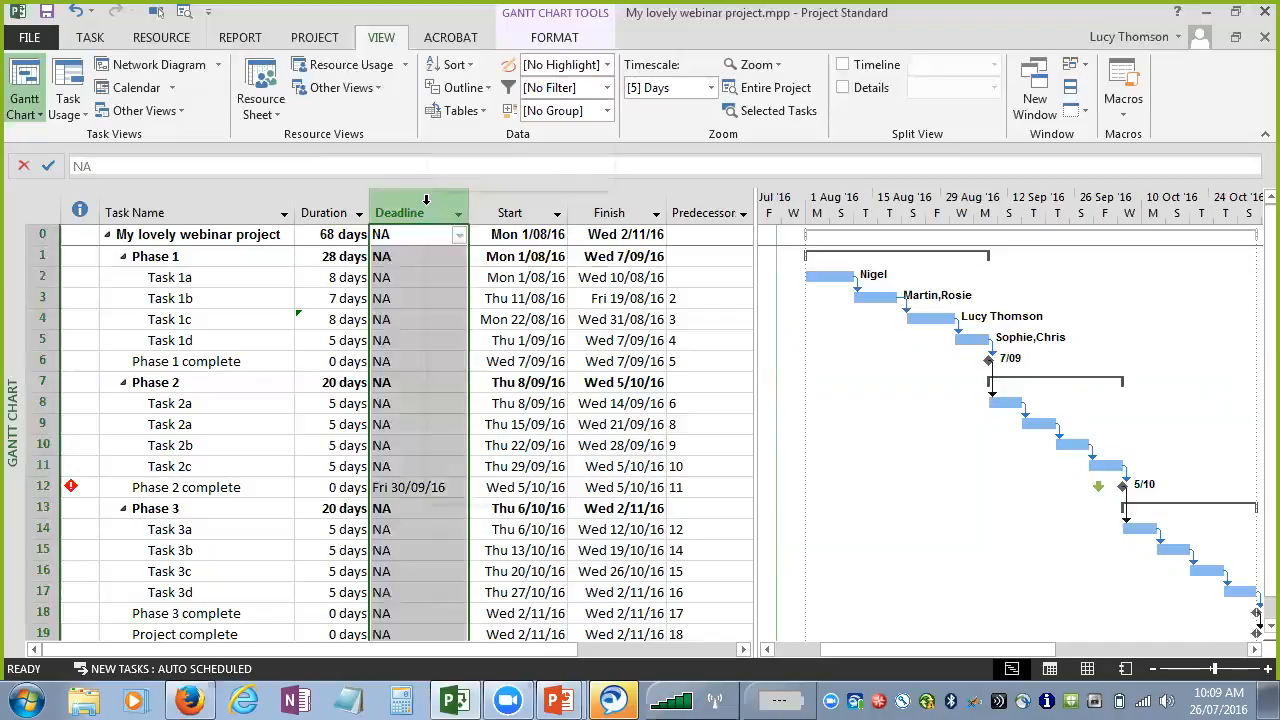
pyautogui.click(402, 492)
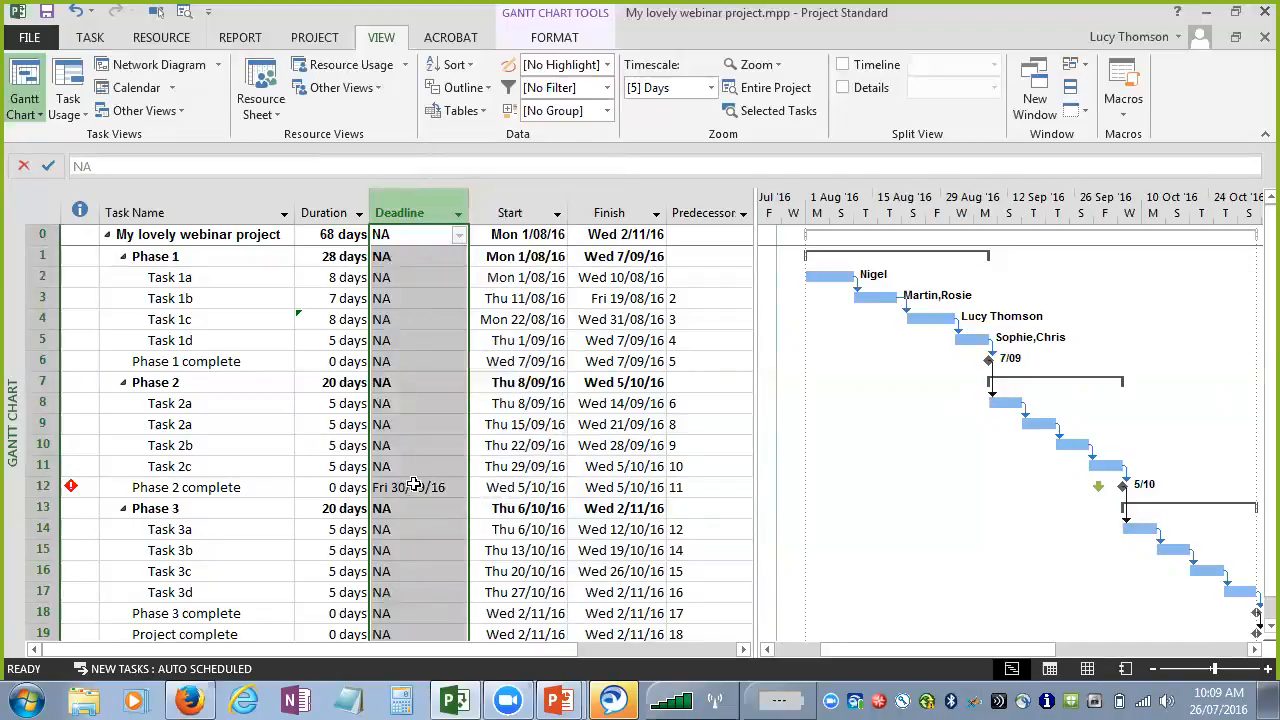
pyautogui.click(414, 487)
pyautogui.click(460, 489)
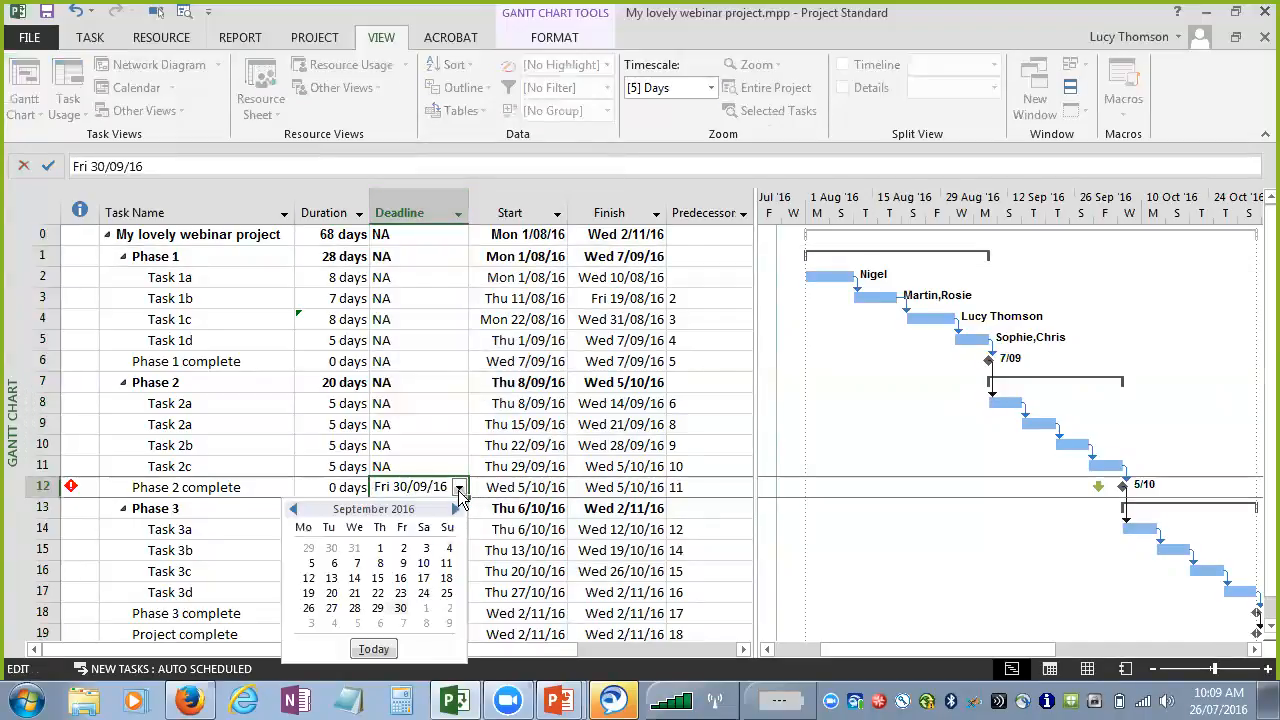
pyautogui.click(460, 487)
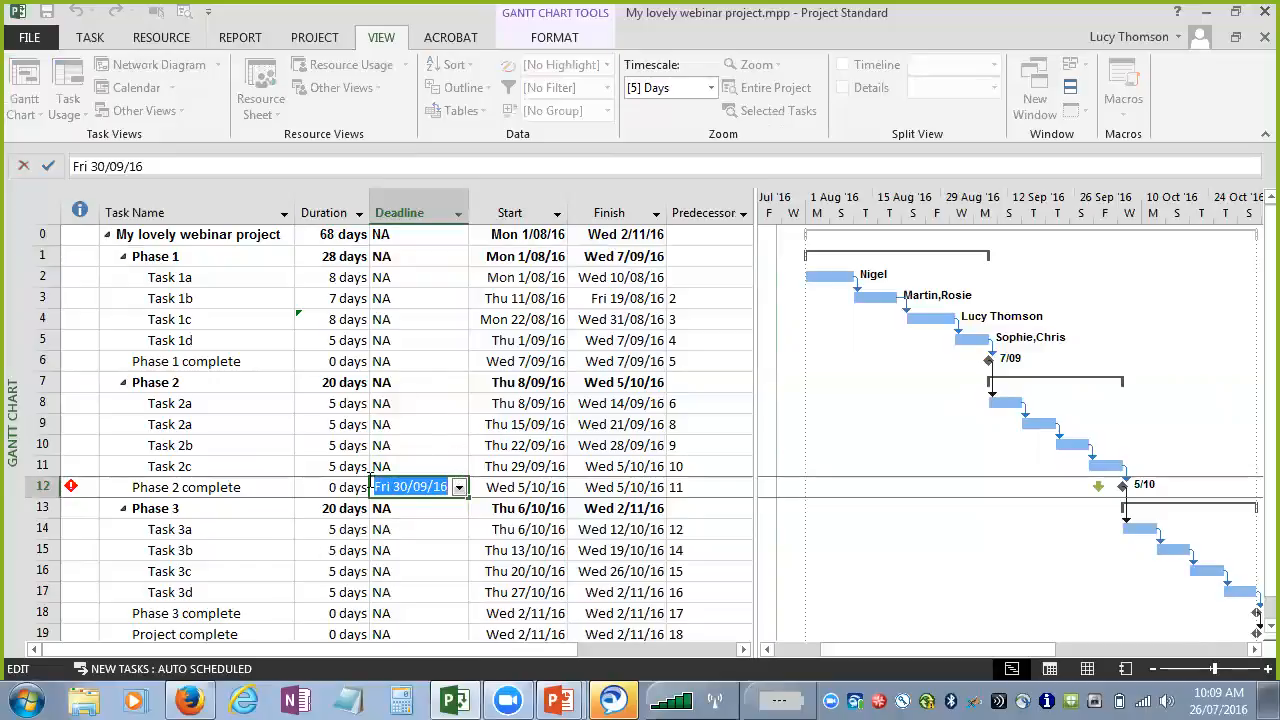
pyautogui.press('BackSpace')
pyautogui.write('NA')
pyautogui.press('Return')
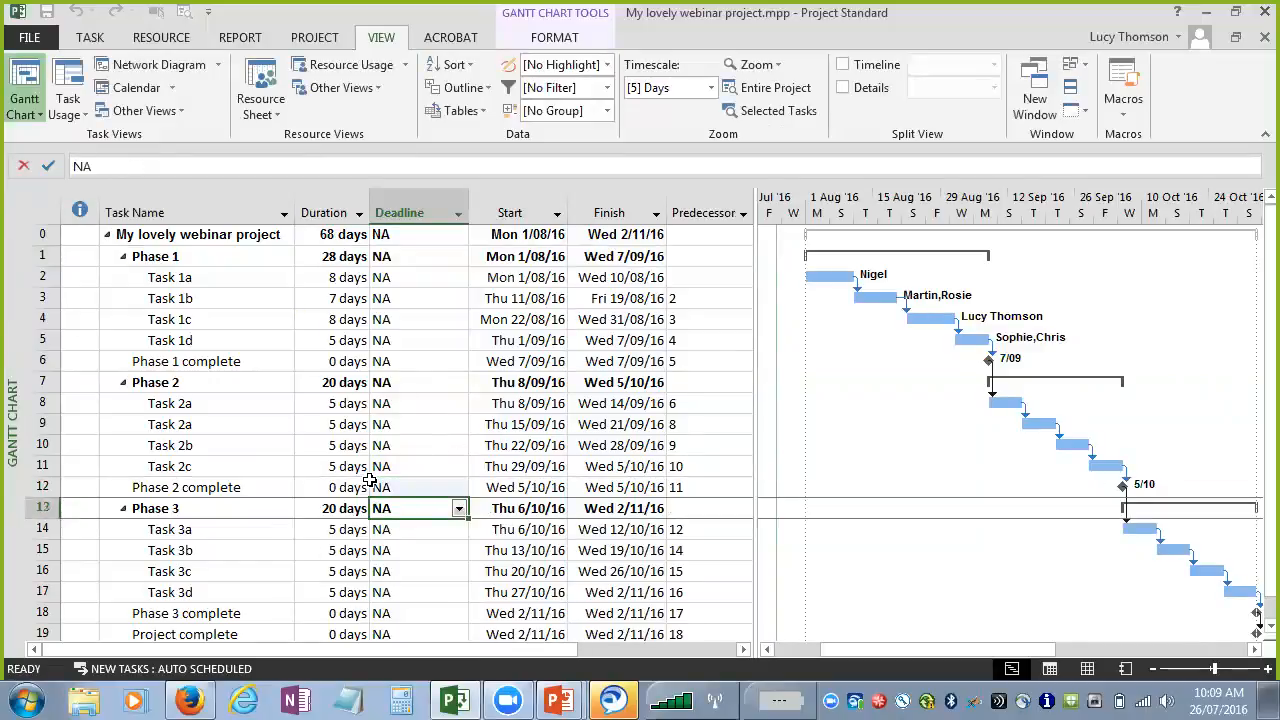
pyautogui.doubleClick(222, 489)
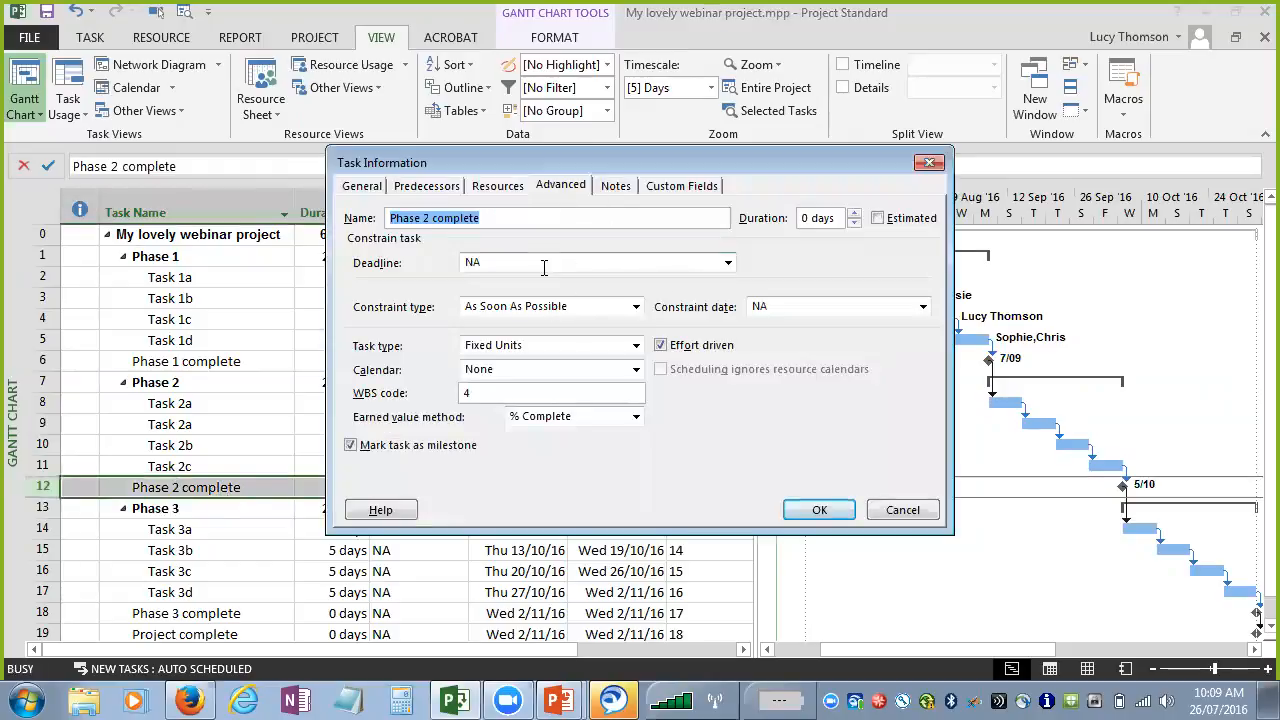
pyautogui.click(918, 518)
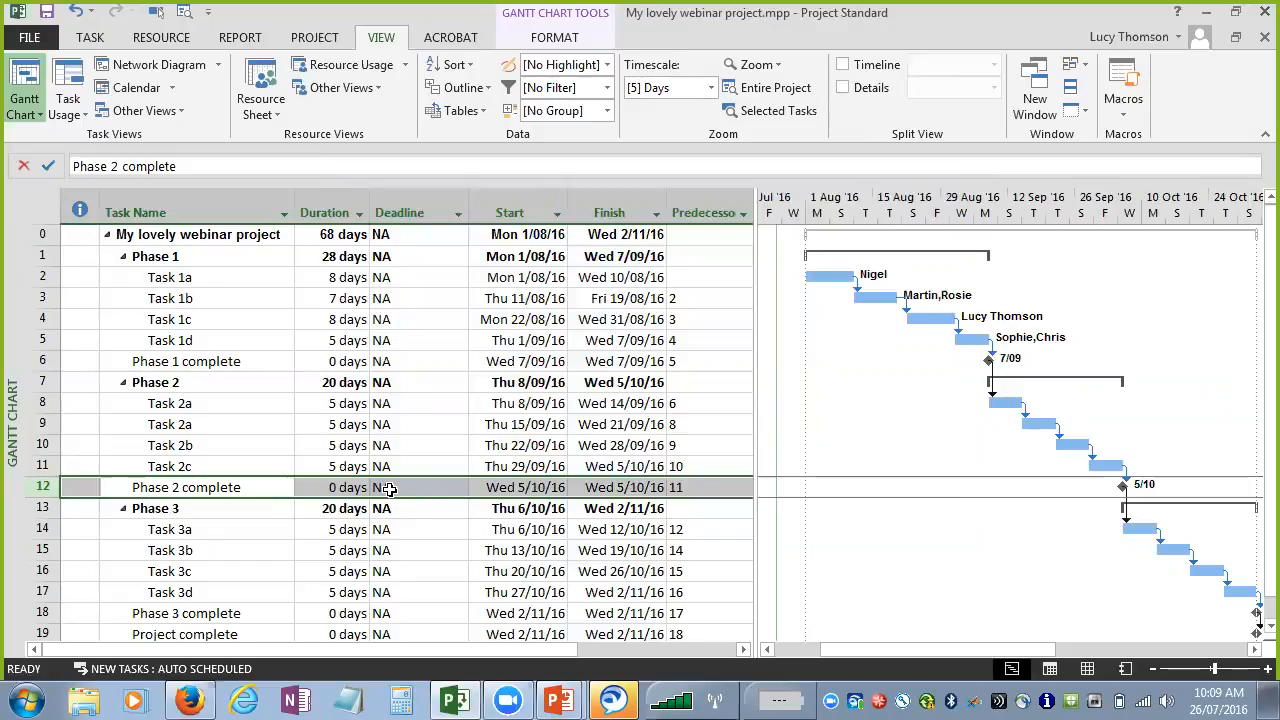
# - Hide the Deadline column from the task table
pyautogui.rightClick(424, 212)
pyautogui.click(494, 373)
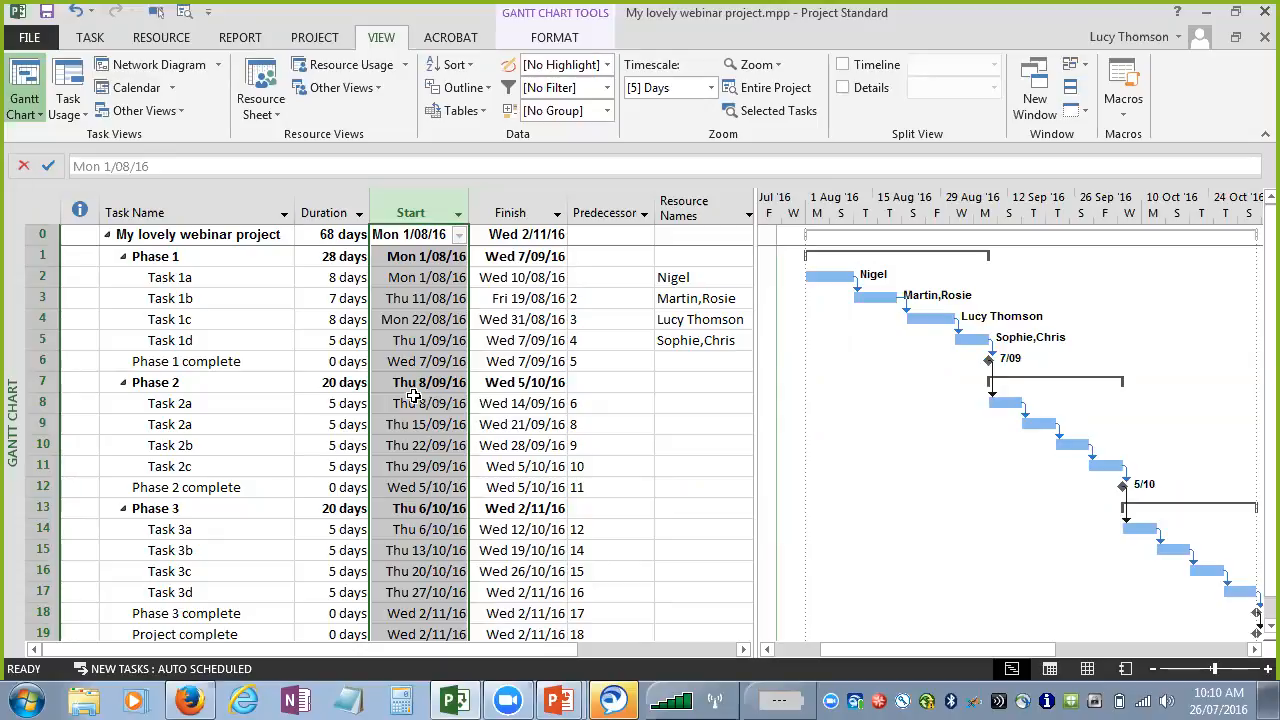
pyautogui.click(425, 279)
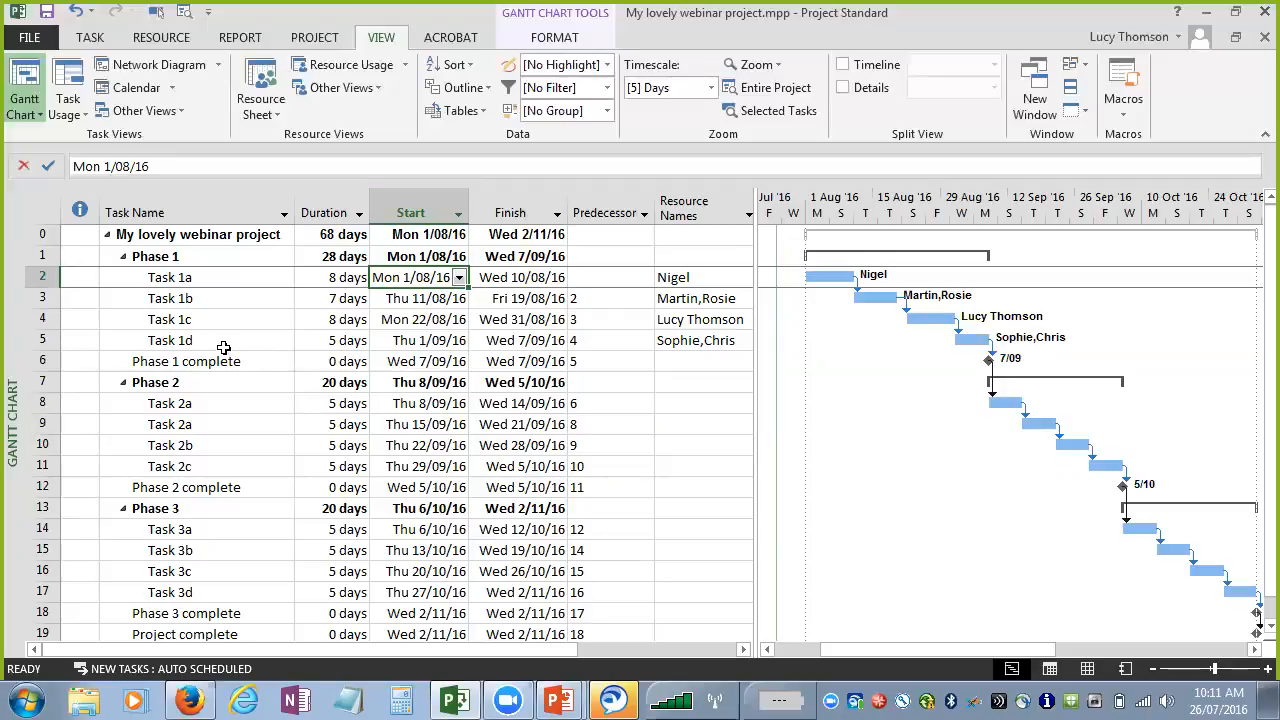
# - Format the Gantt bar of Task 1d with the standard red colour
pyautogui.click(42, 340)
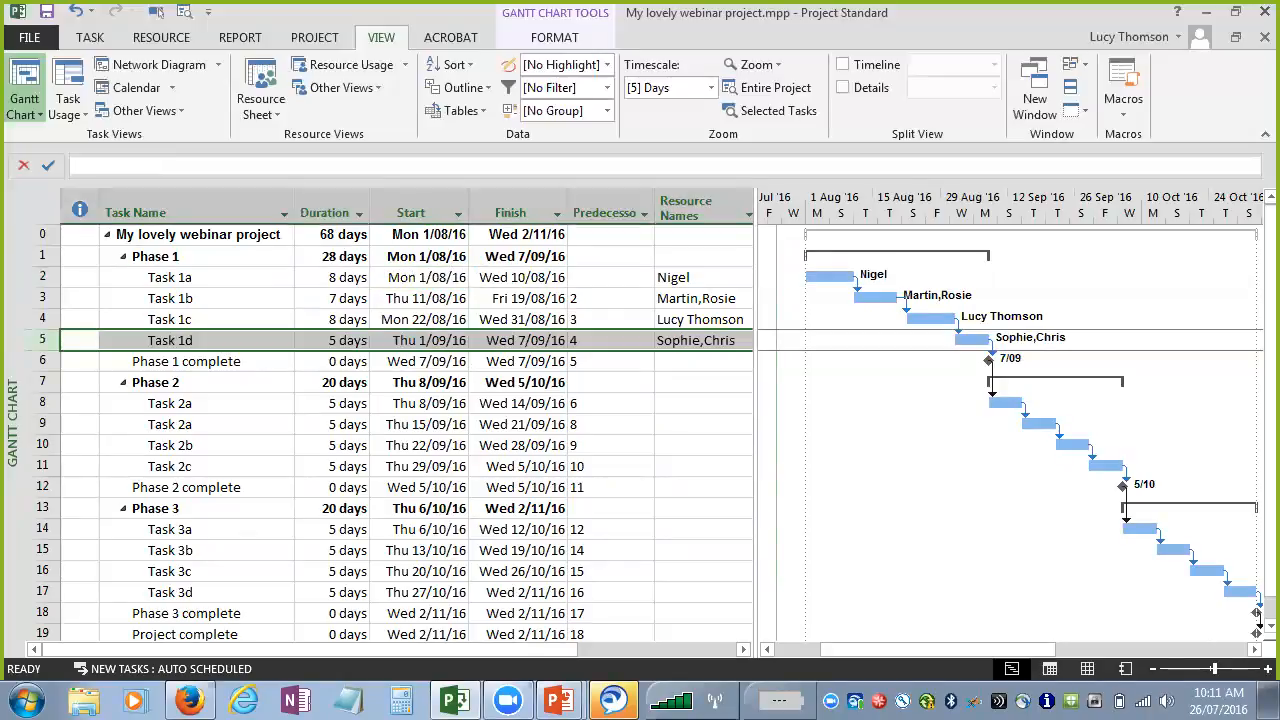
pyautogui.click(586, 40)
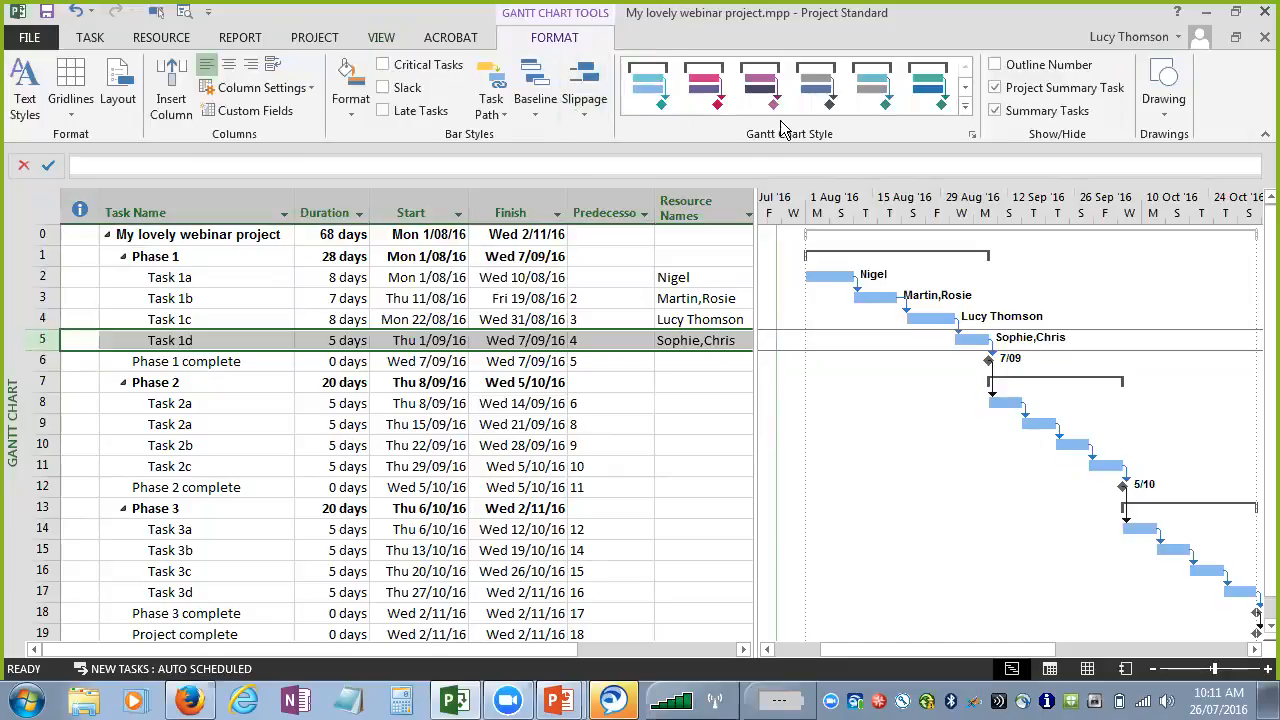
pyautogui.click(348, 115)
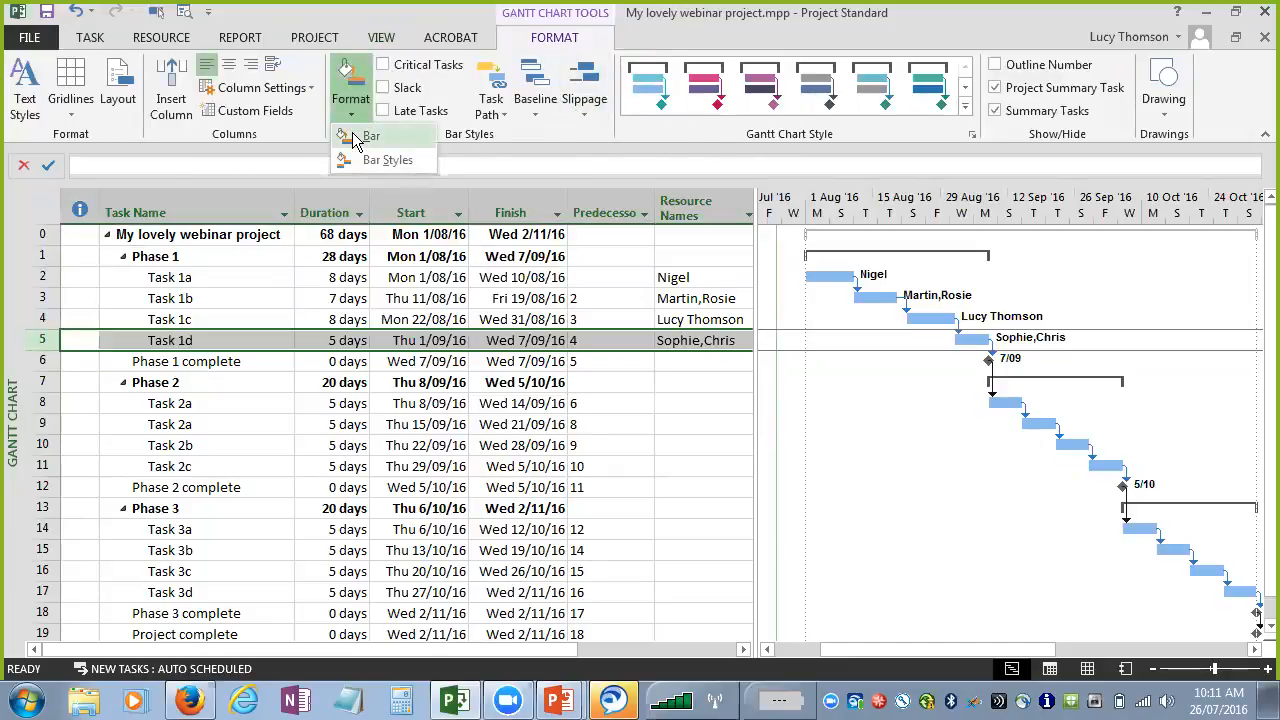
pyautogui.click(354, 133)
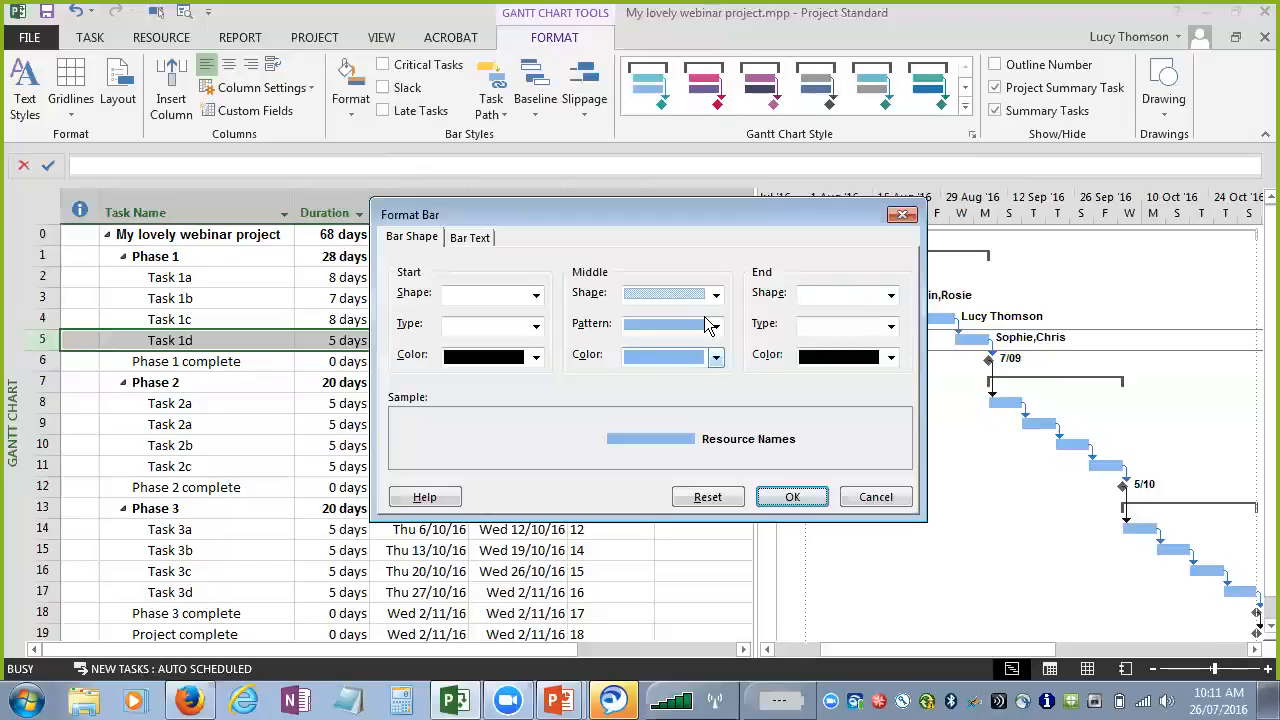
pyautogui.click(716, 360)
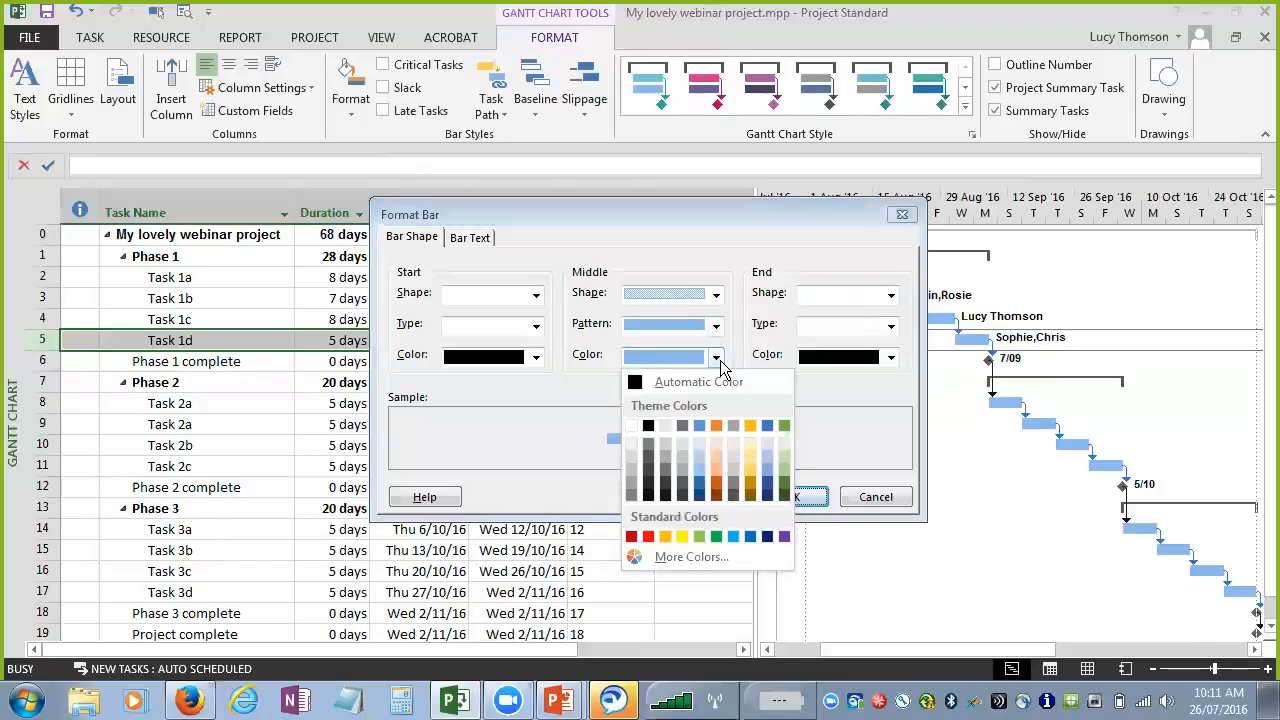
pyautogui.click(648, 538)
pyautogui.click(786, 498)
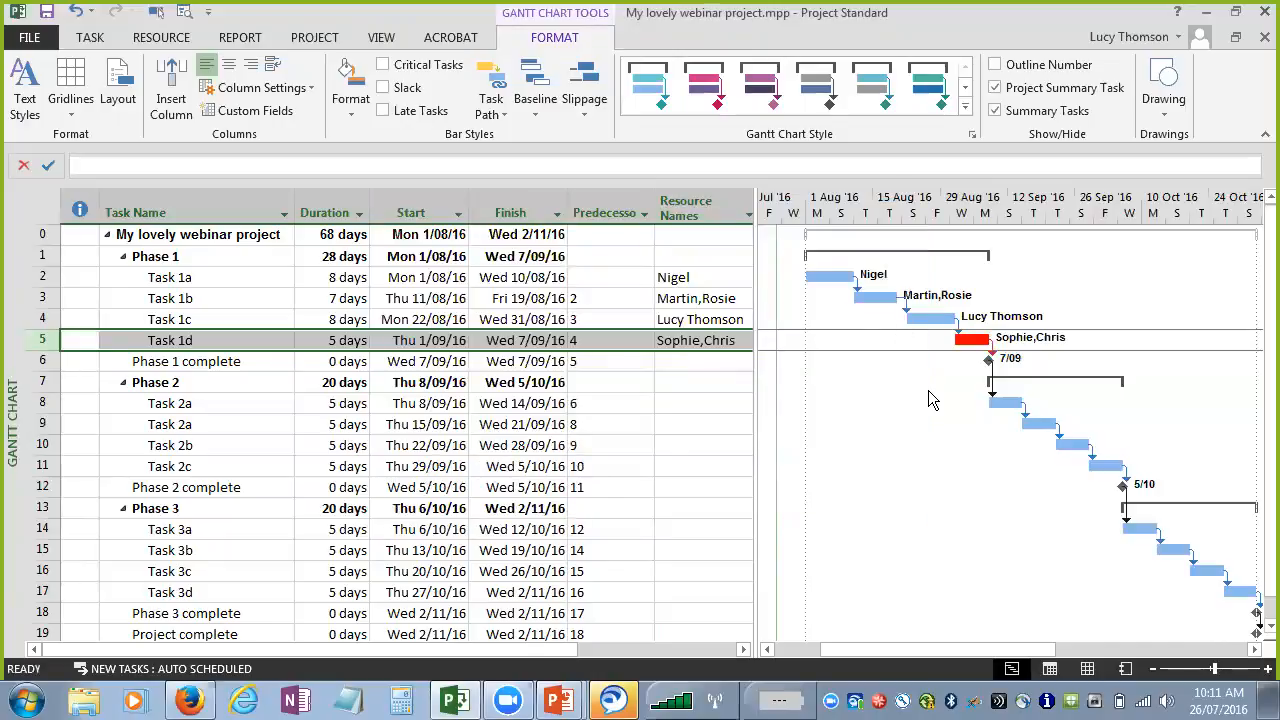
# - Try a duration of 5 days for Task 1a, and undo the change
pyautogui.click(341, 277)
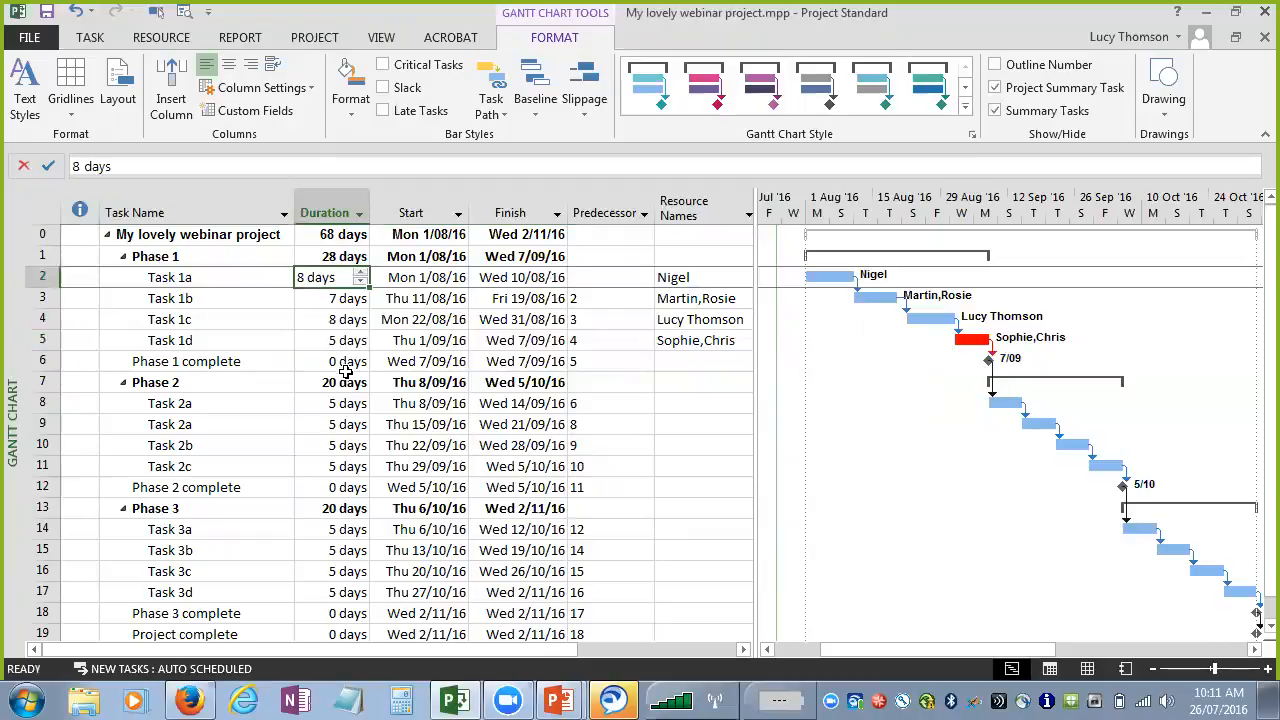
pyautogui.write('5')
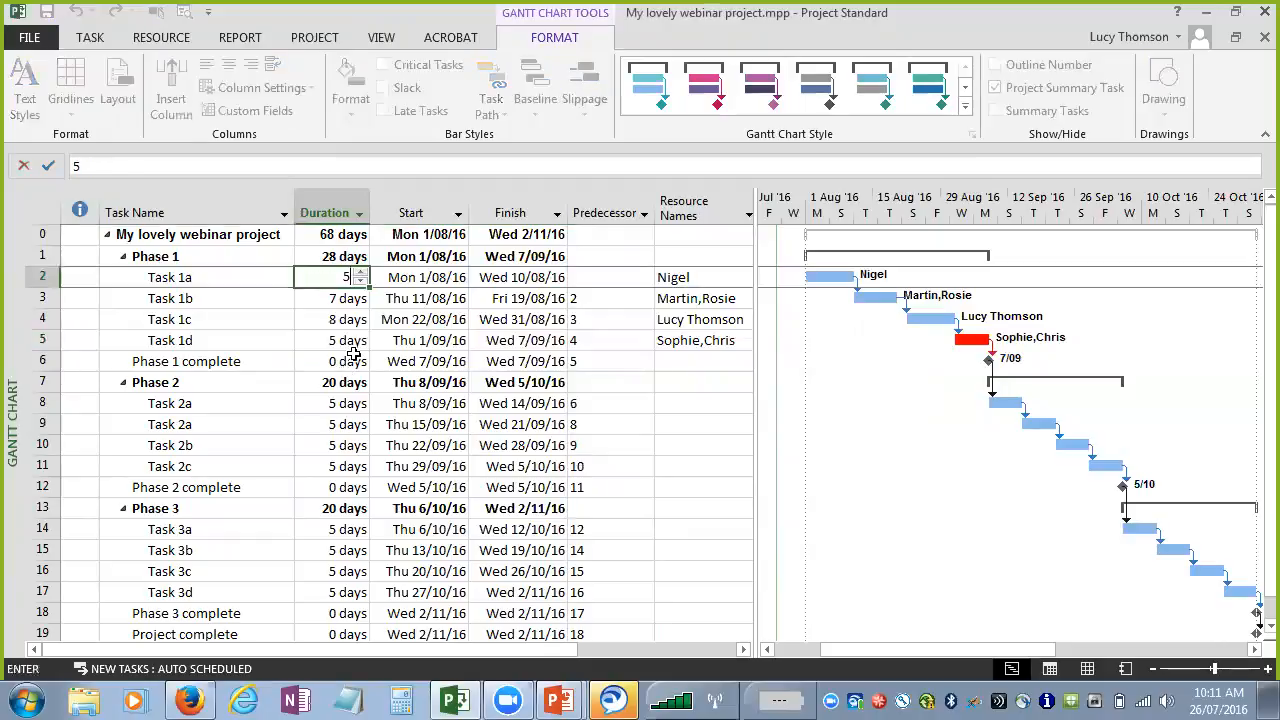
pyautogui.click(343, 300)
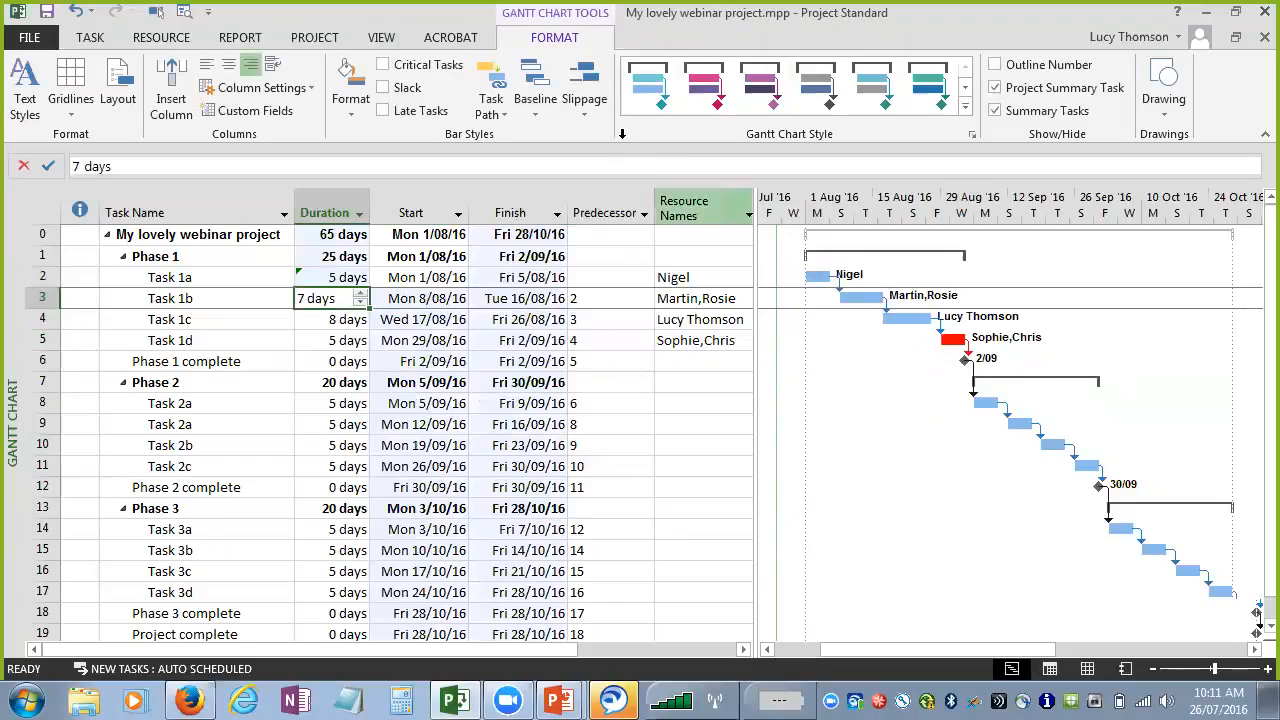
pyautogui.hotkey('ctrl', 'z')
# - Set the Gantt chart's timescale to Days
pyautogui.click(378, 40)
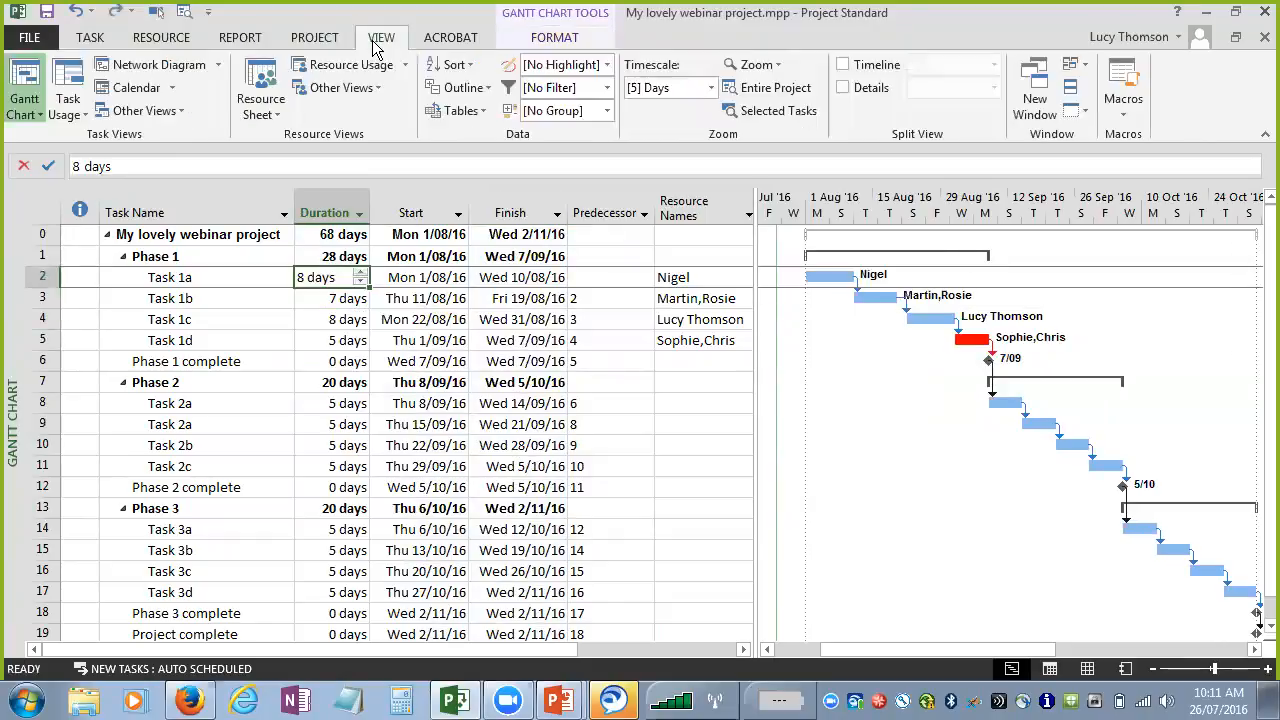
pyautogui.click(710, 88)
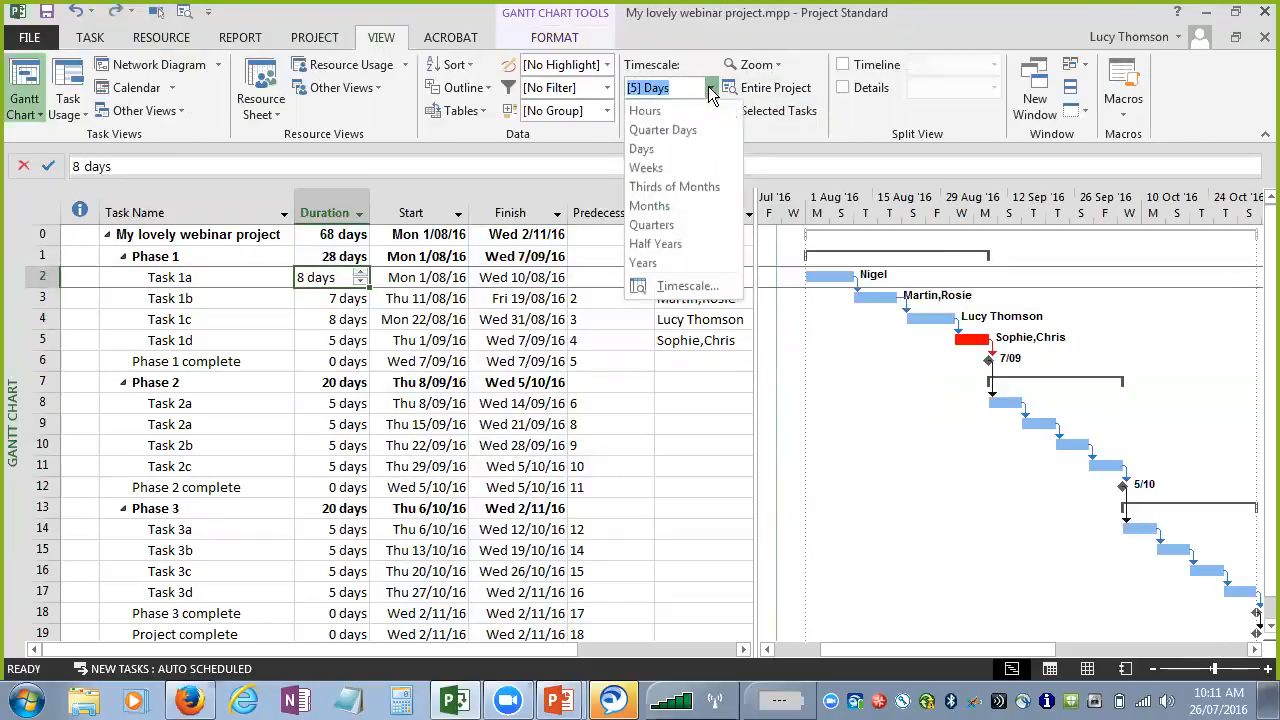
pyautogui.click(641, 149)
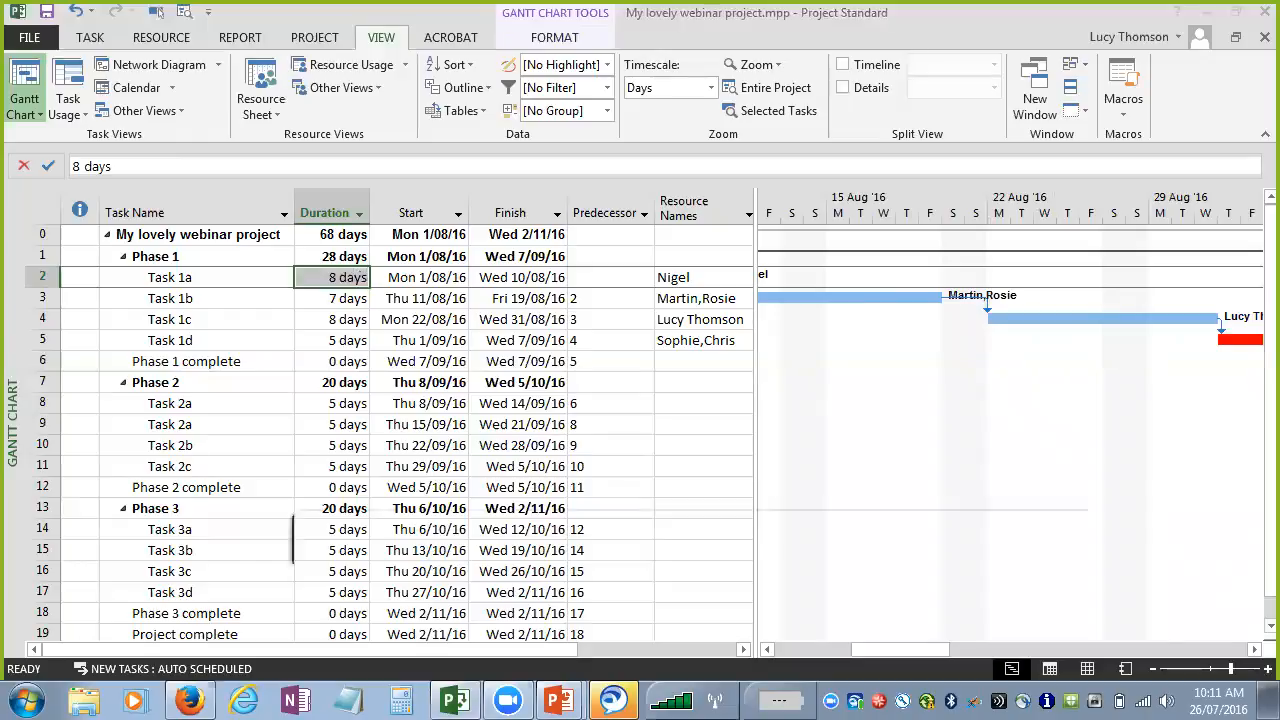
pyautogui.click(1268, 669)
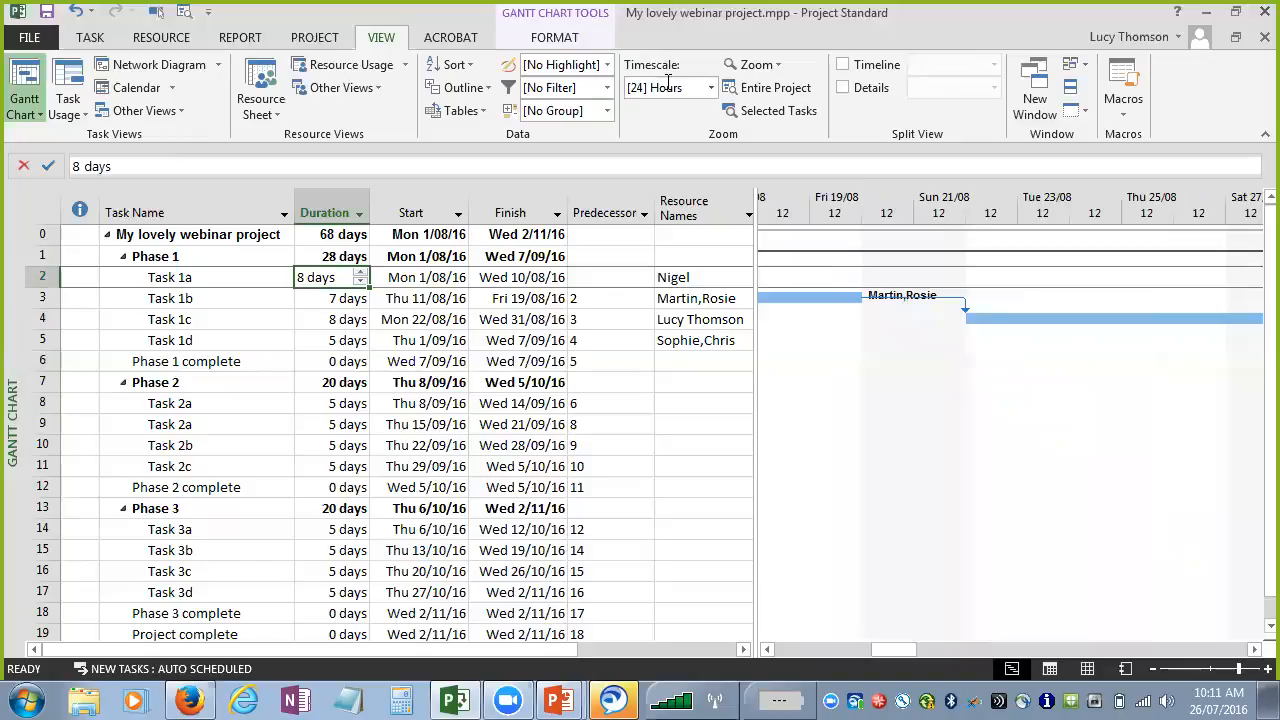
pyautogui.click(711, 88)
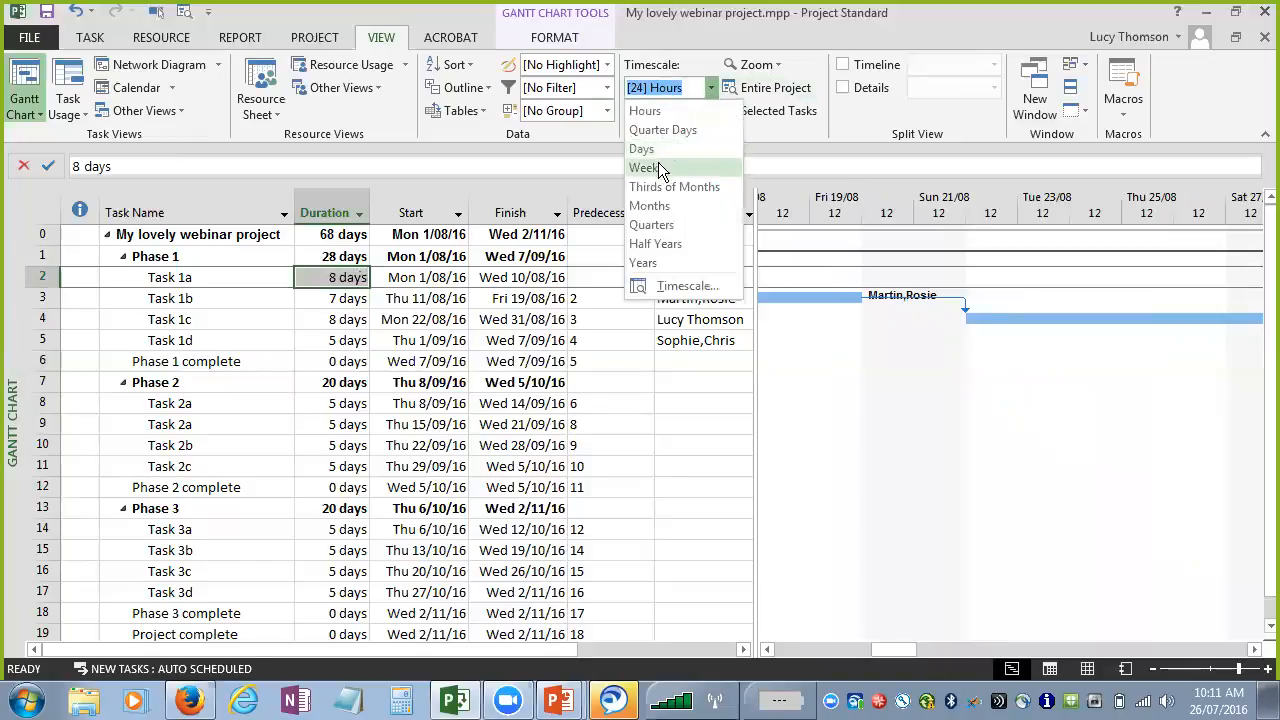
pyautogui.click(641, 148)
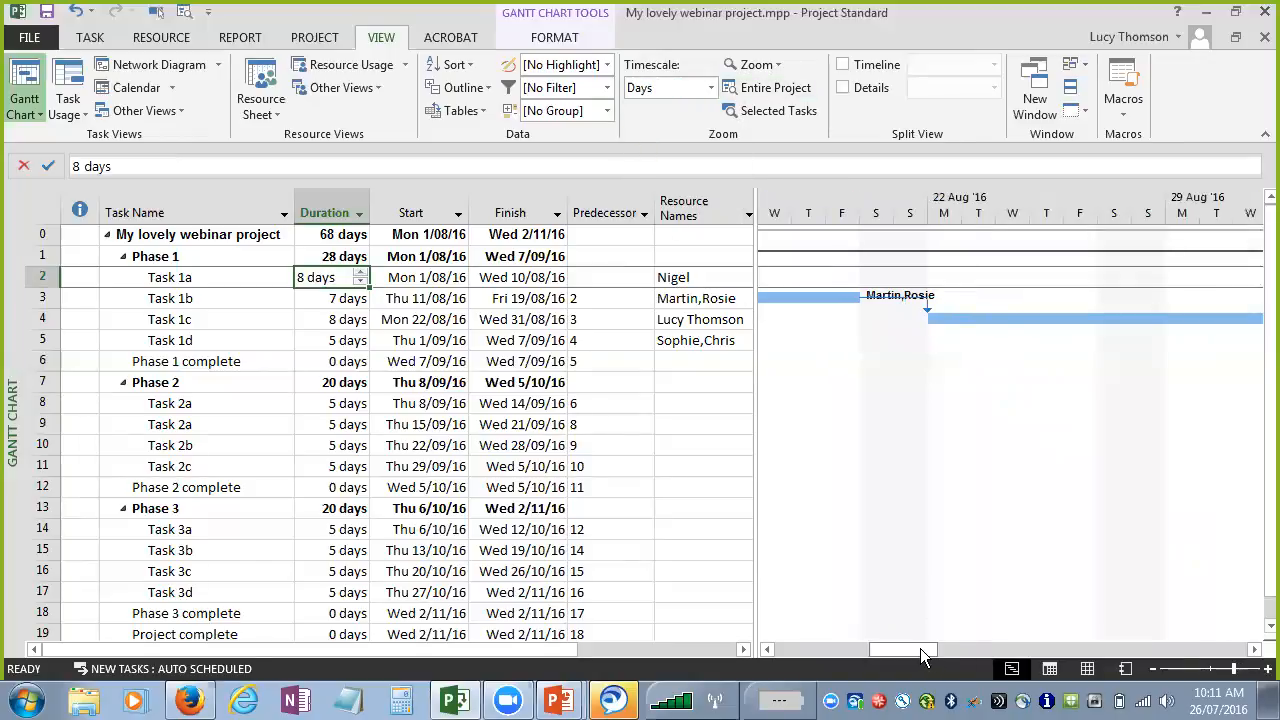
# - Bring Task 1d's bar into view in the chart, and widen the chart area over the Resource Names column
pyautogui.click(45, 340)
pyautogui.click(156, 12)
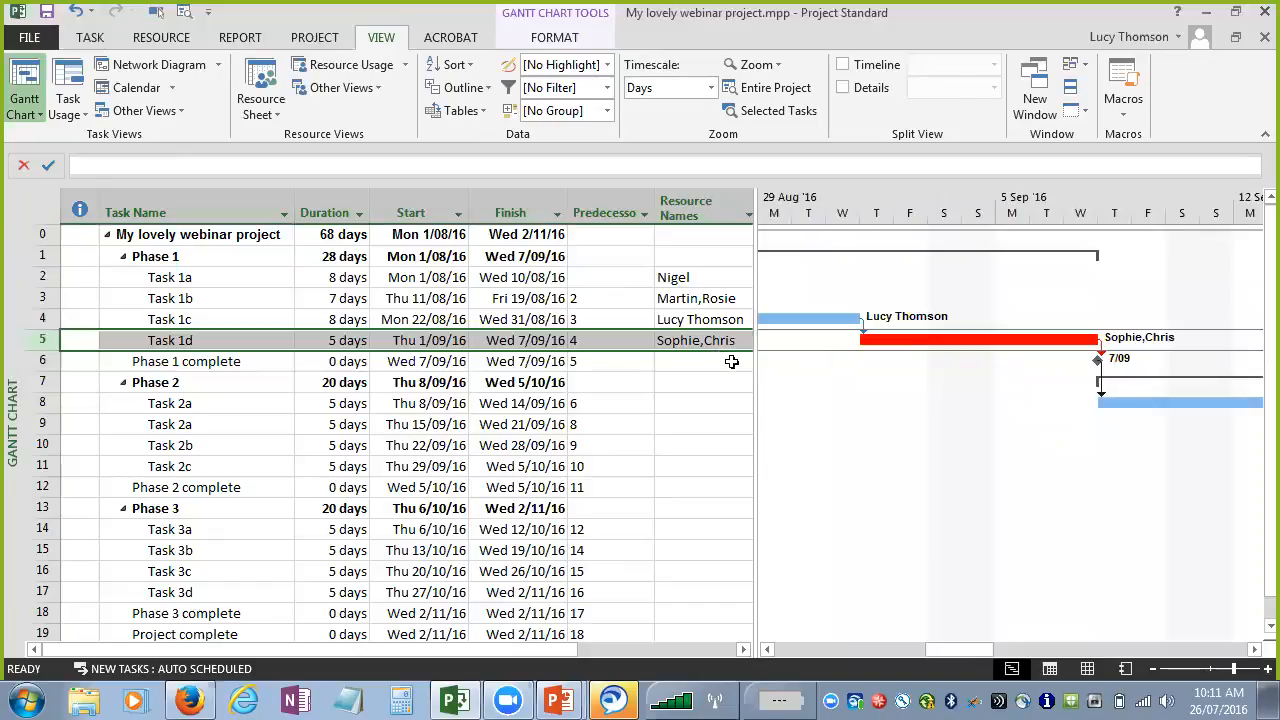
pyautogui.moveTo(752, 361); pyautogui.dragTo(608, 361)
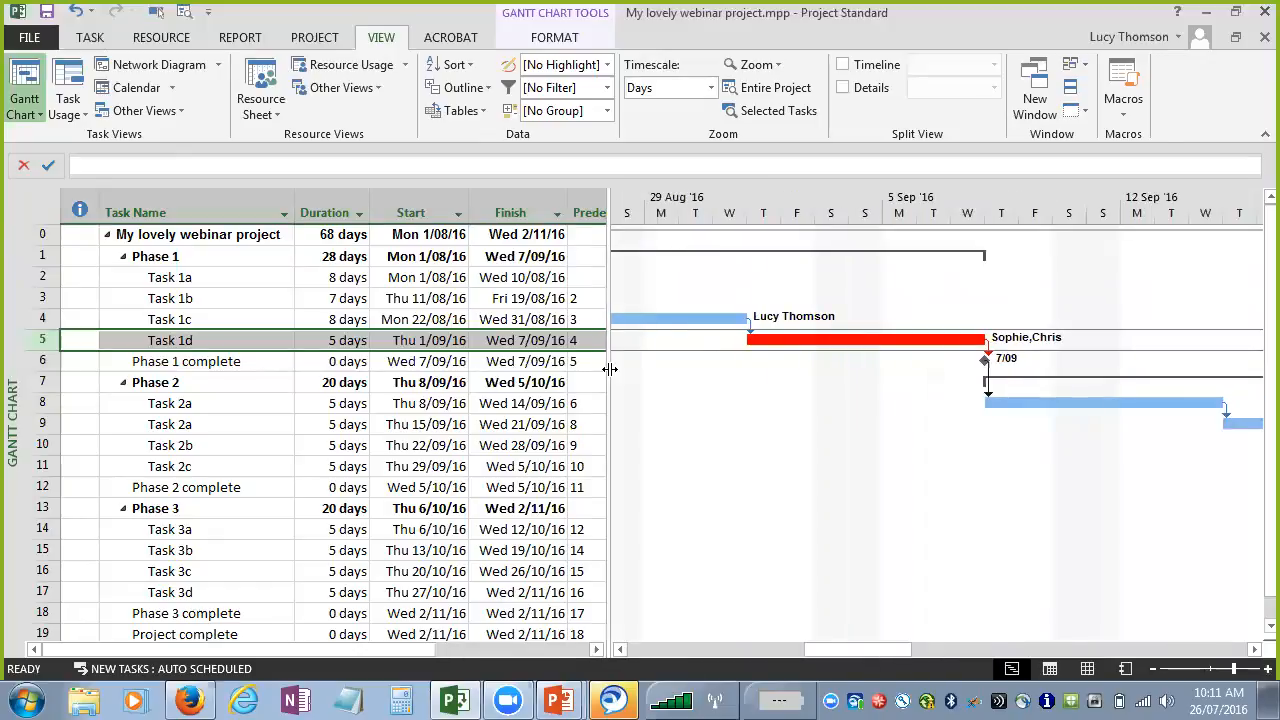
# - Set the duration of Task 1a to 5 days and the duration of Task 1b to 10 days
pyautogui.click(321, 277)
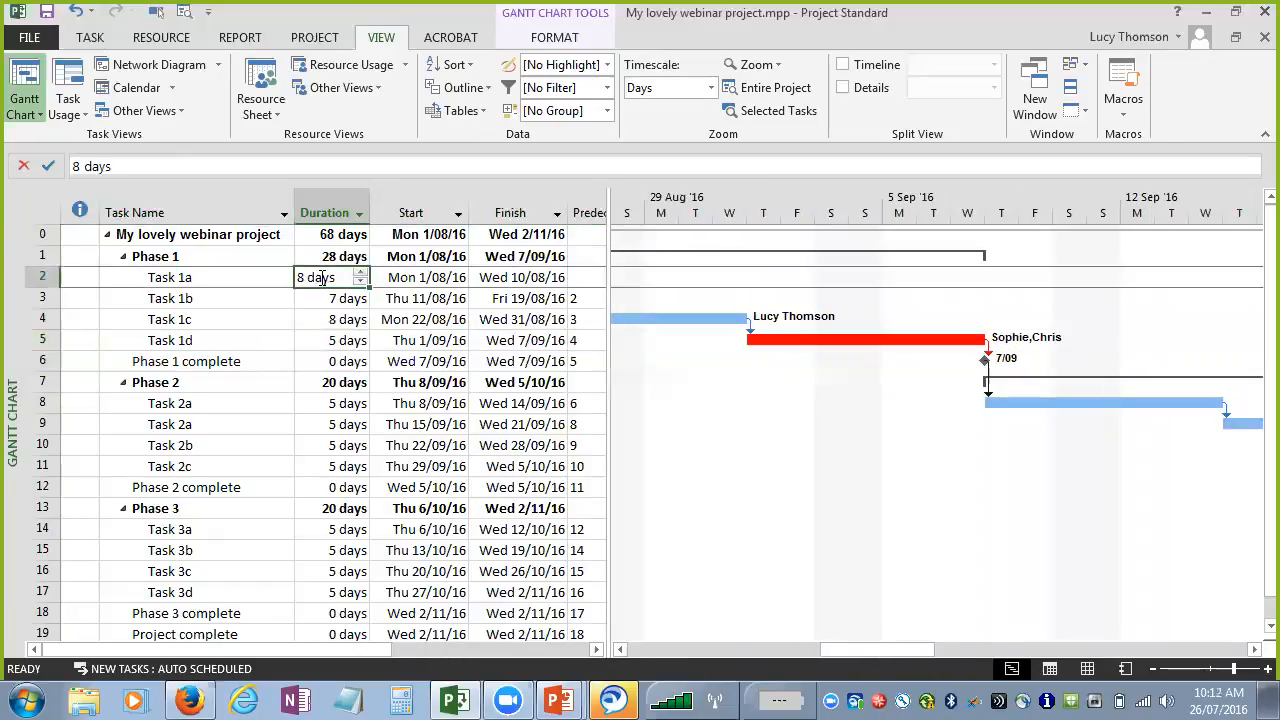
pyautogui.write('5')
pyautogui.press('Return')
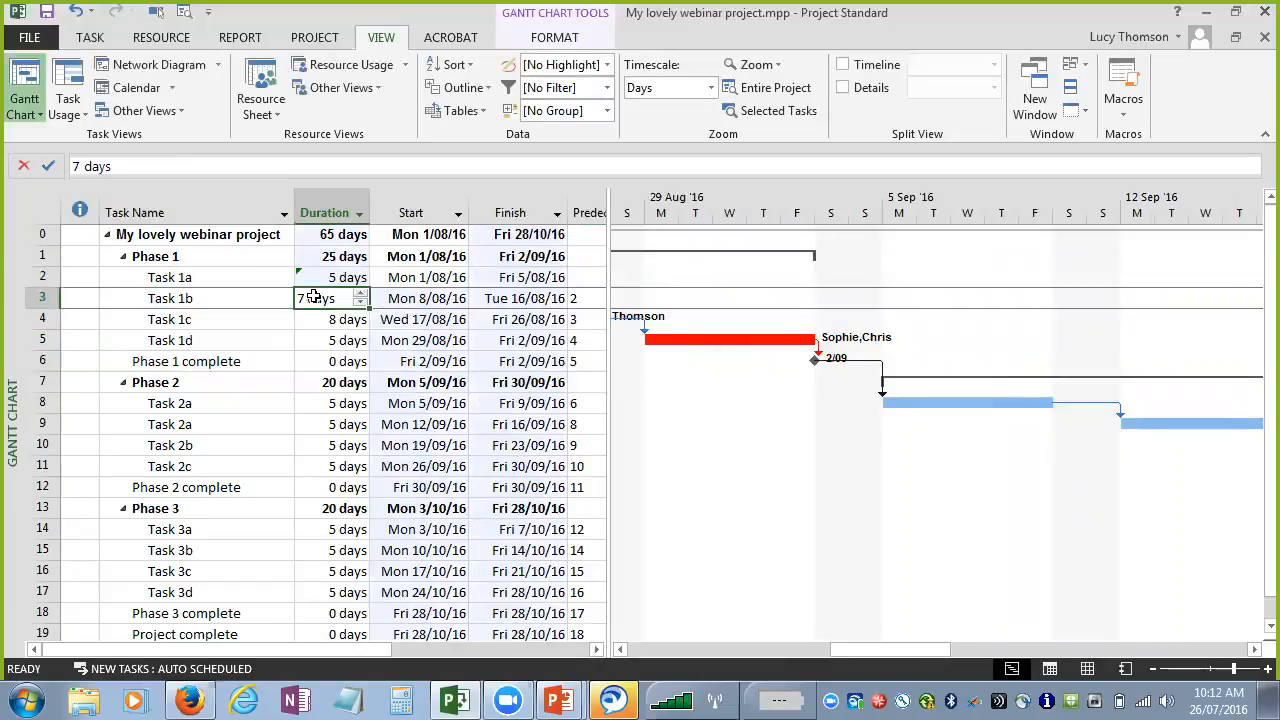
pyautogui.write('10')
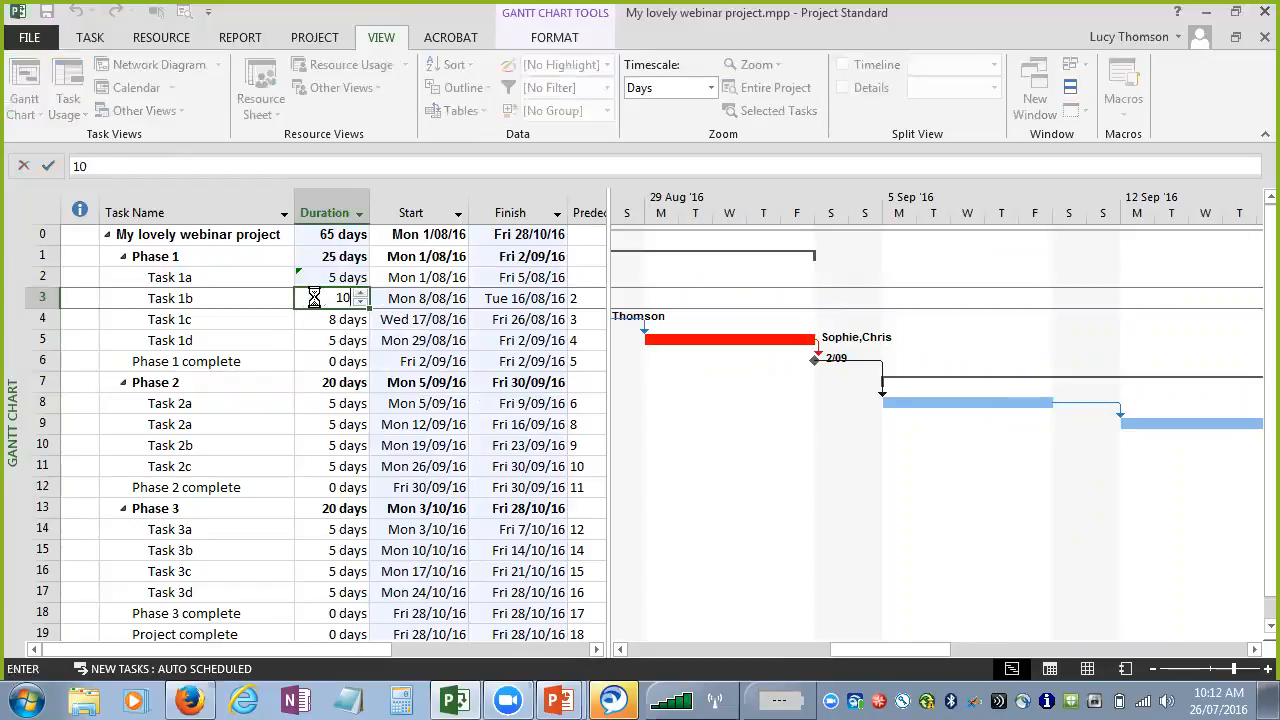
pyautogui.press('Return')
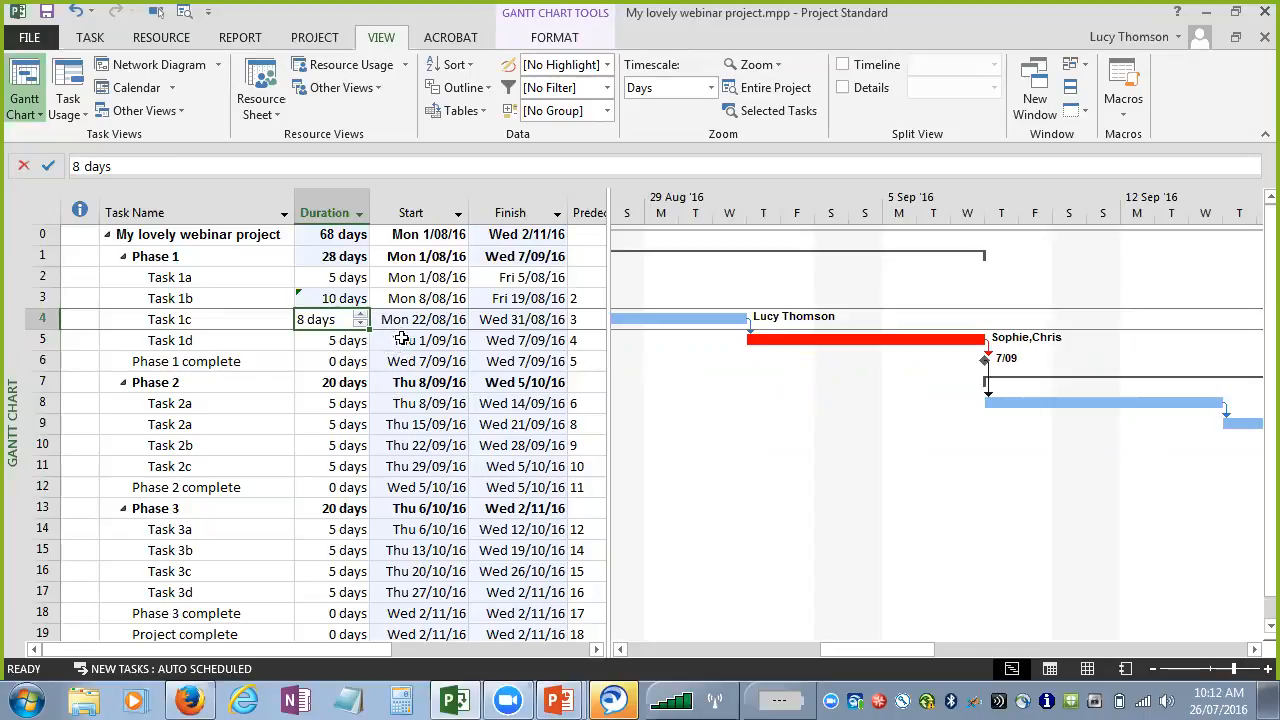
# - Move Task 1b's start date to Wed 10/08/16 while keeping its link to Task 1a
pyautogui.click(418, 298)
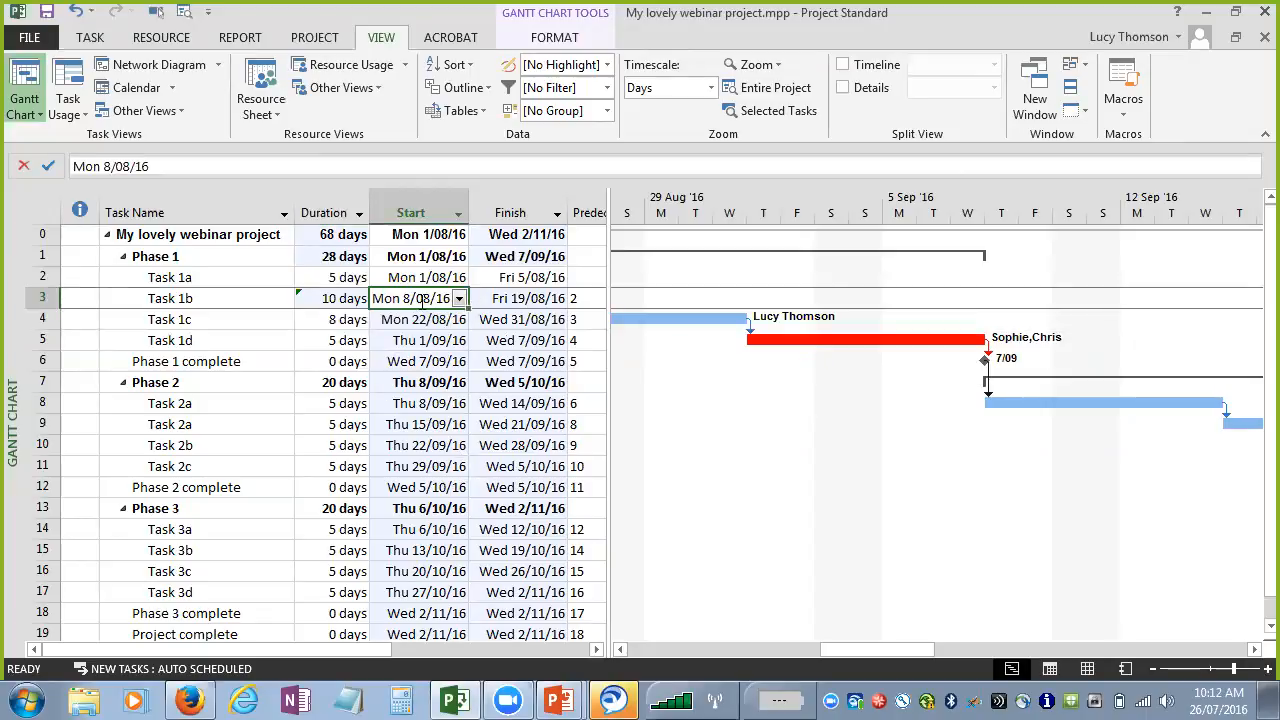
pyautogui.click(459, 298)
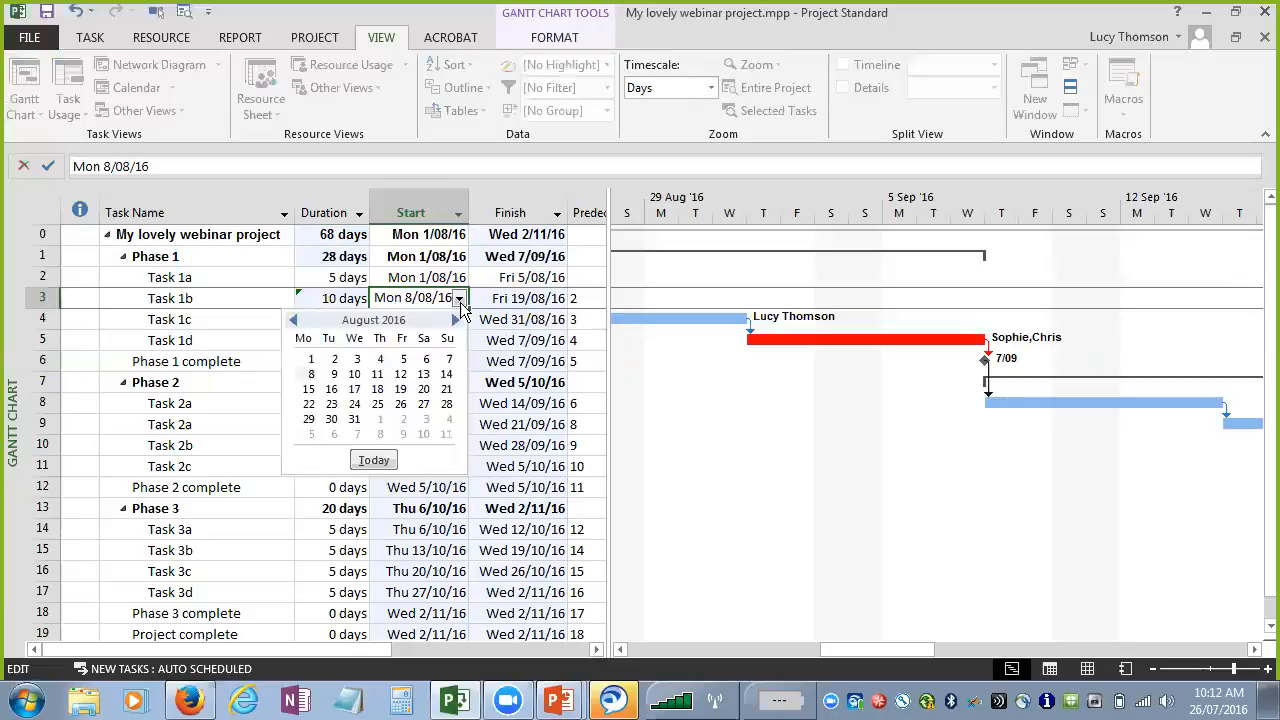
pyautogui.click(354, 374)
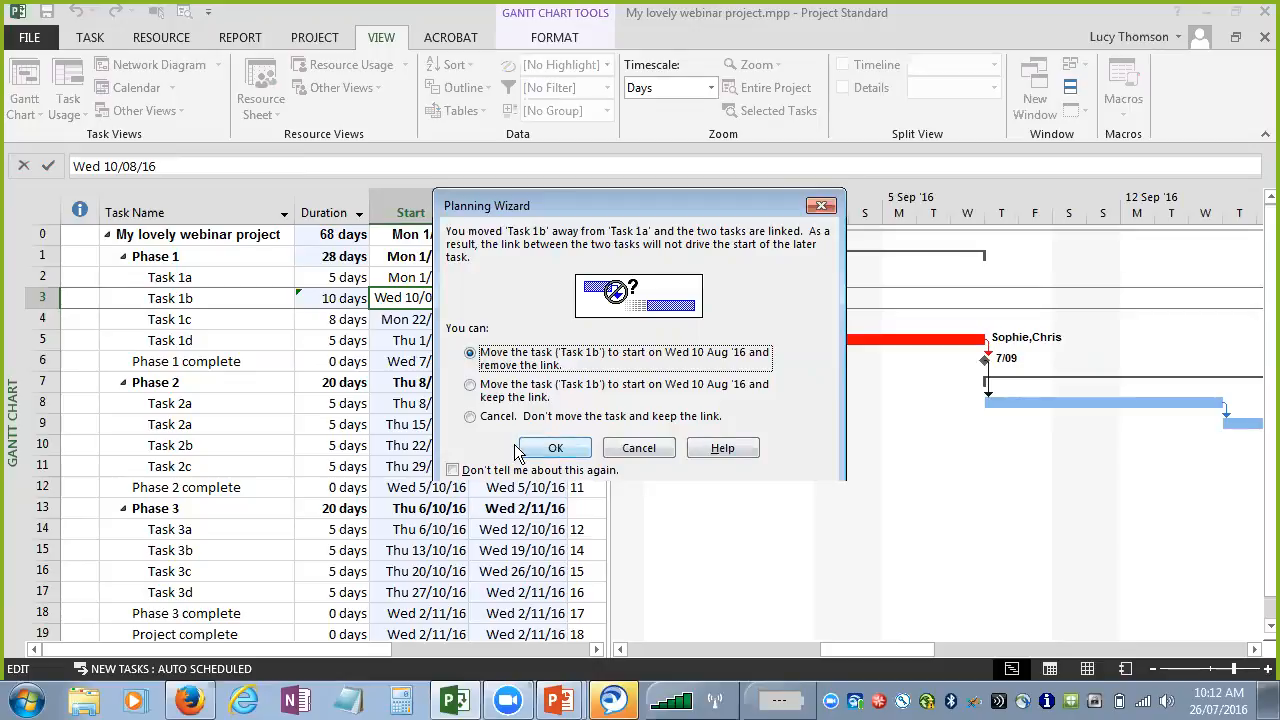
pyautogui.click(486, 390)
pyautogui.click(556, 449)
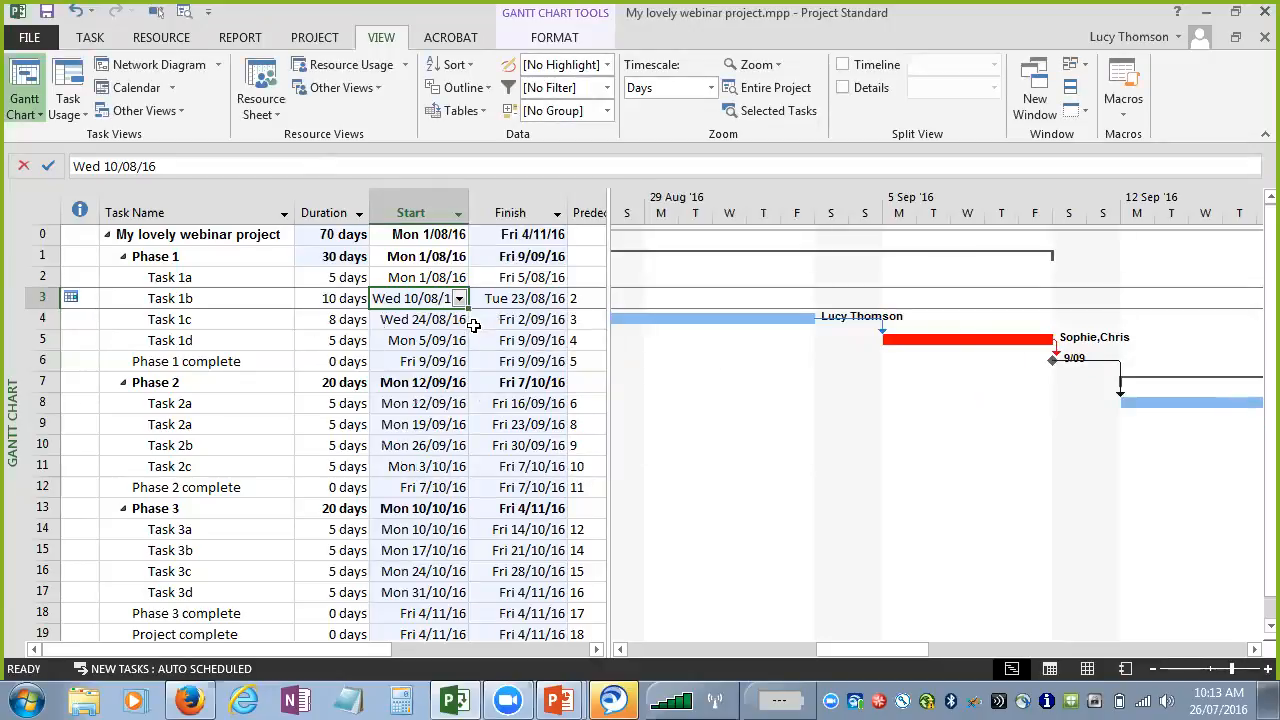
# - Try a duration of 1 day and a duration of 20 days for Task 1a
pyautogui.click(321, 277)
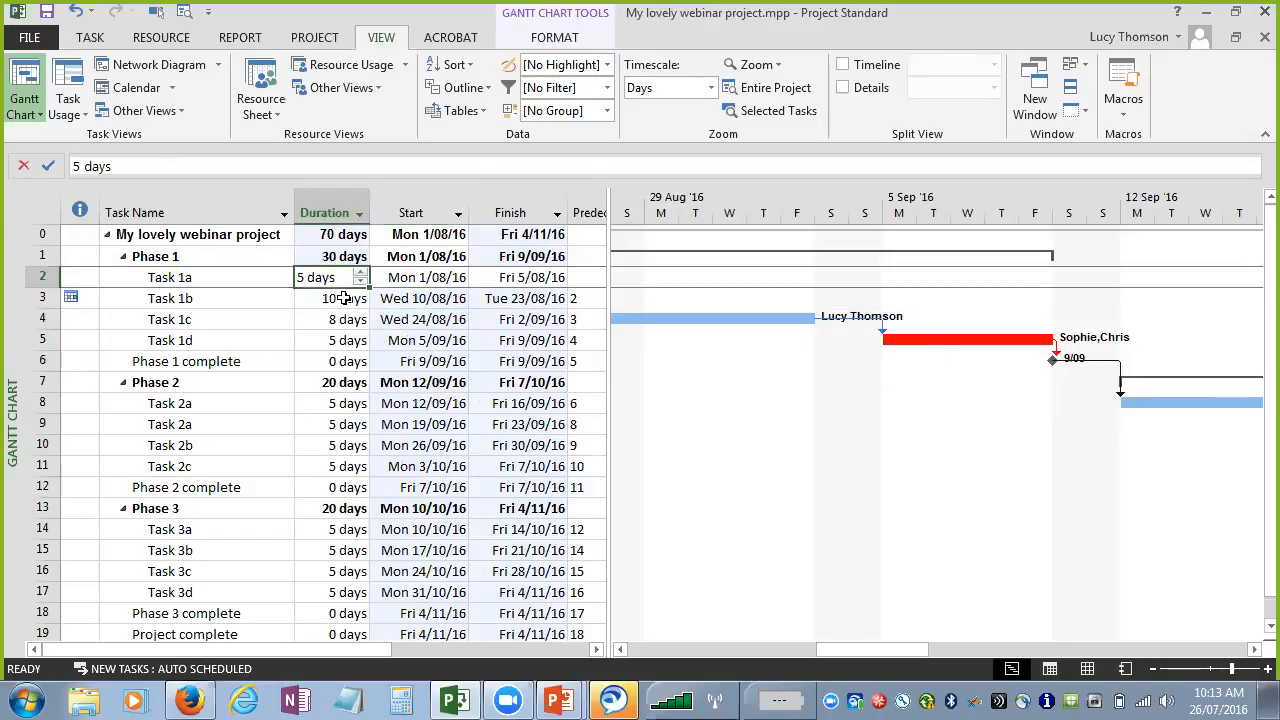
pyautogui.write('1')
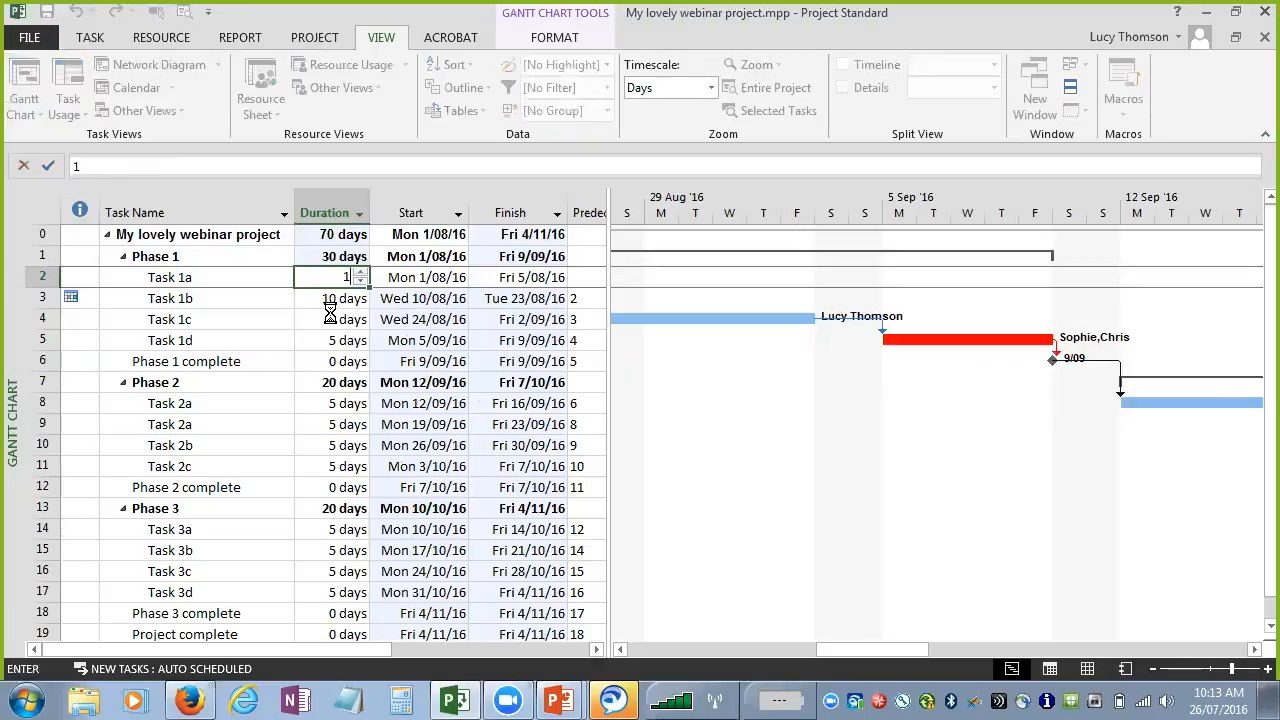
pyautogui.press('Return')
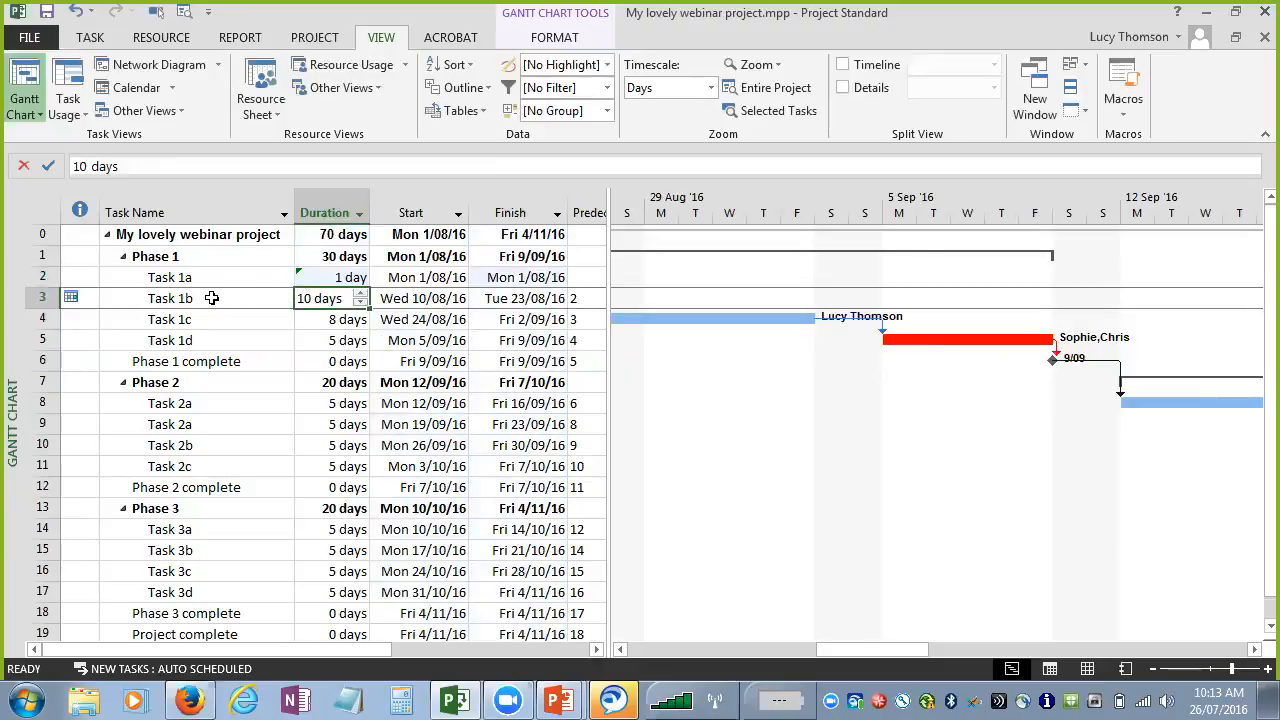
pyautogui.click(328, 279)
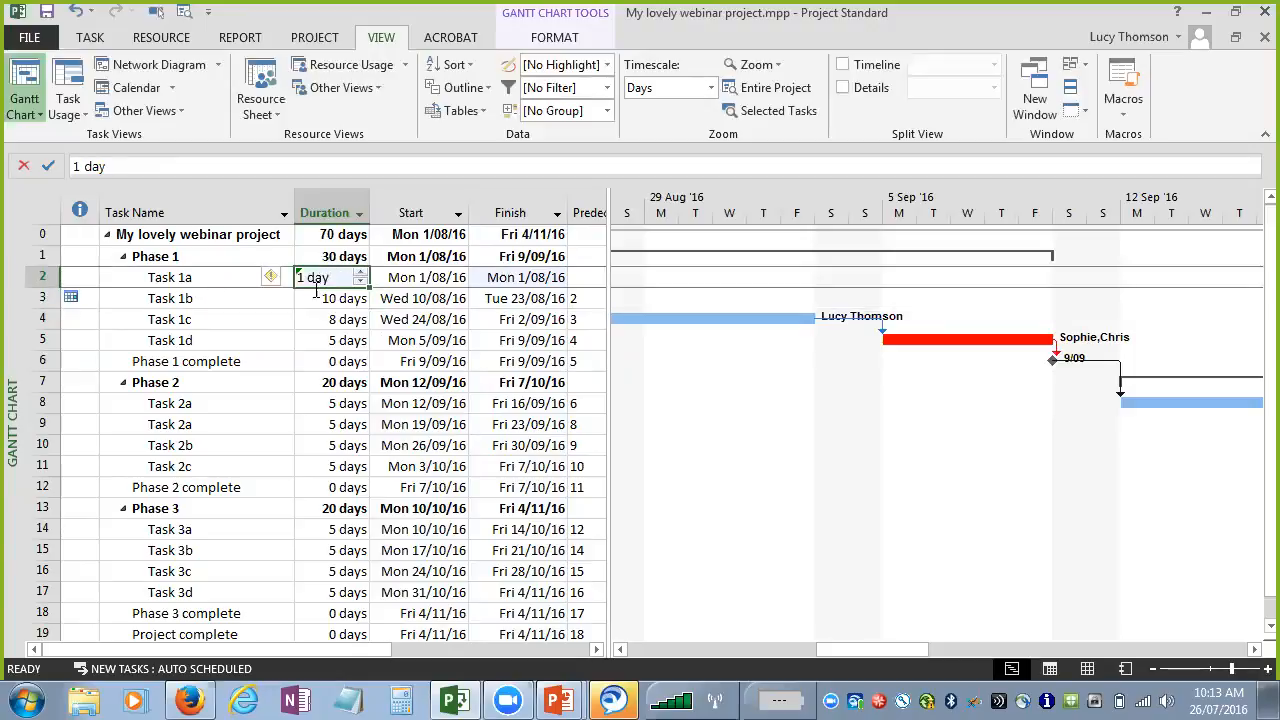
pyautogui.write('20')
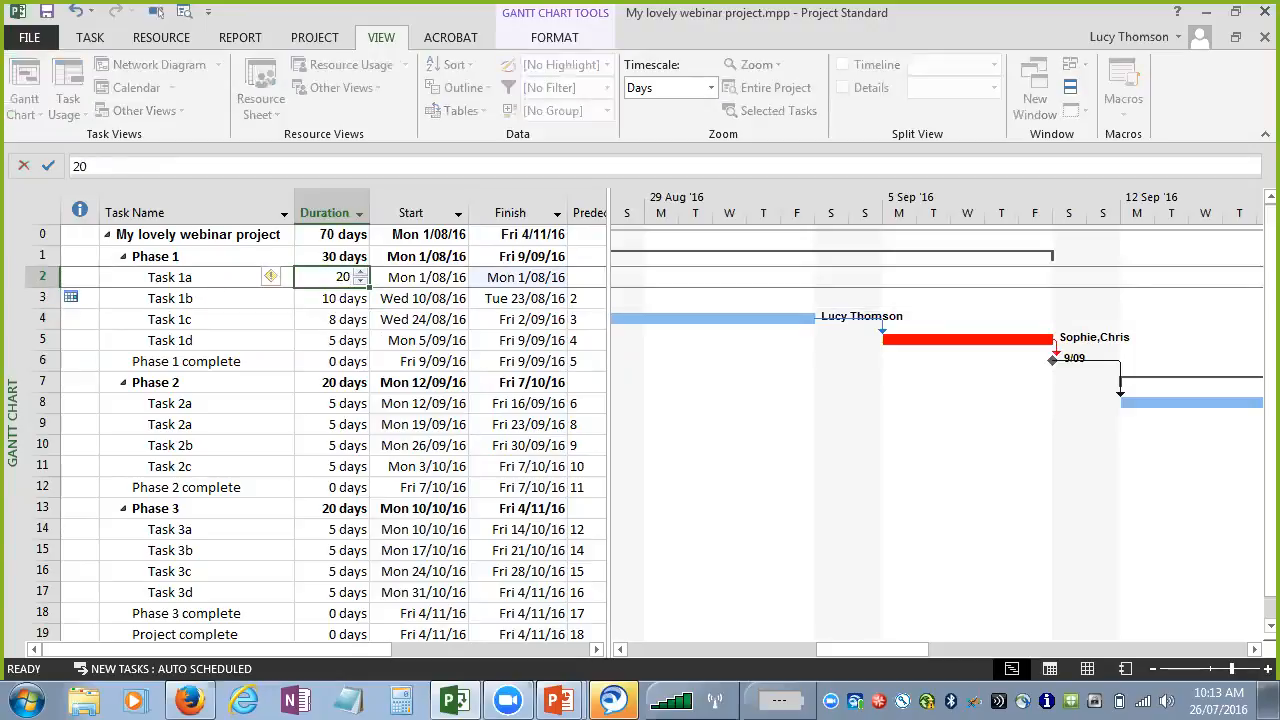
pyautogui.press('Return')
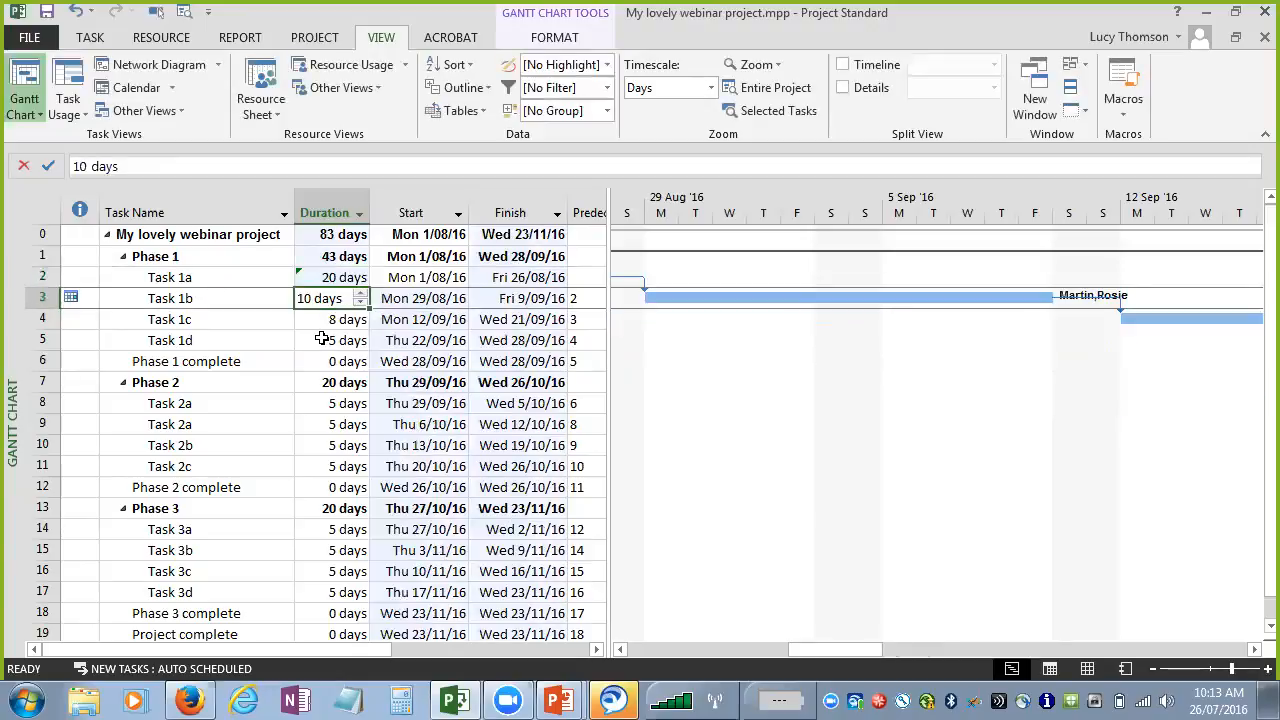
# - Set Task 1a's duration to 1 day and select Task 1b's start date
pyautogui.click(306, 278)
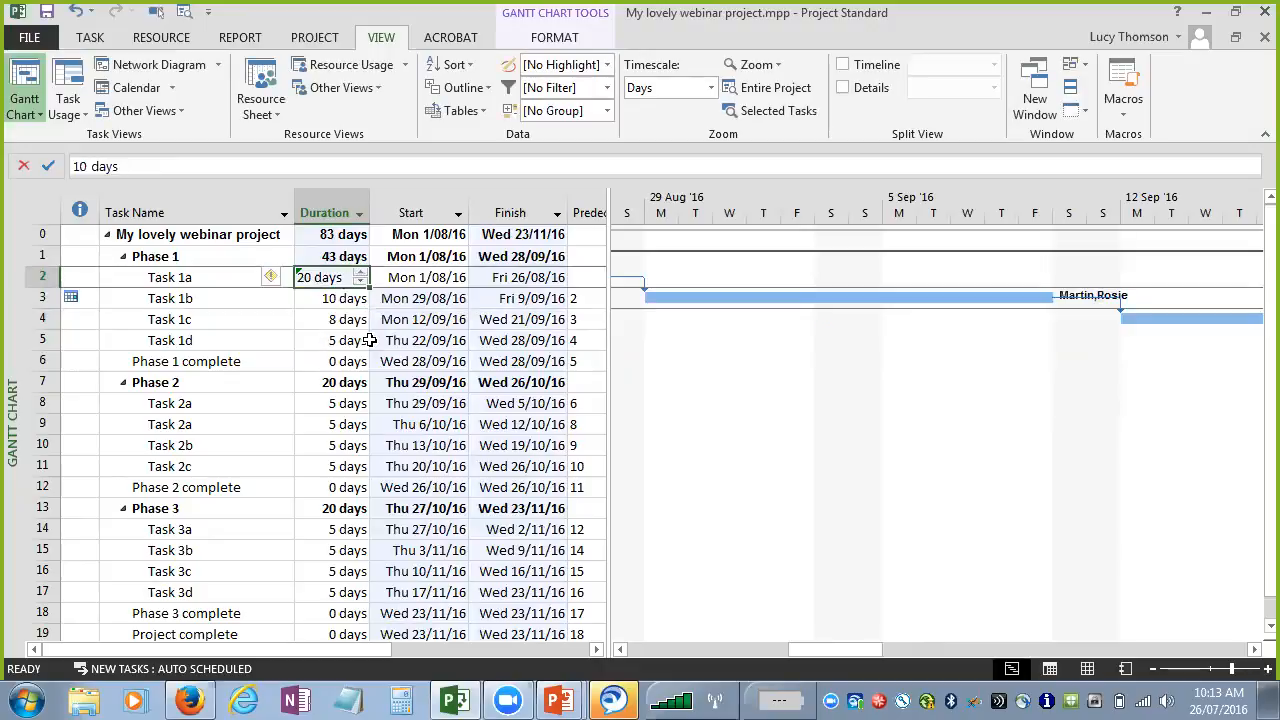
pyautogui.write('1')
pyautogui.press('Return')
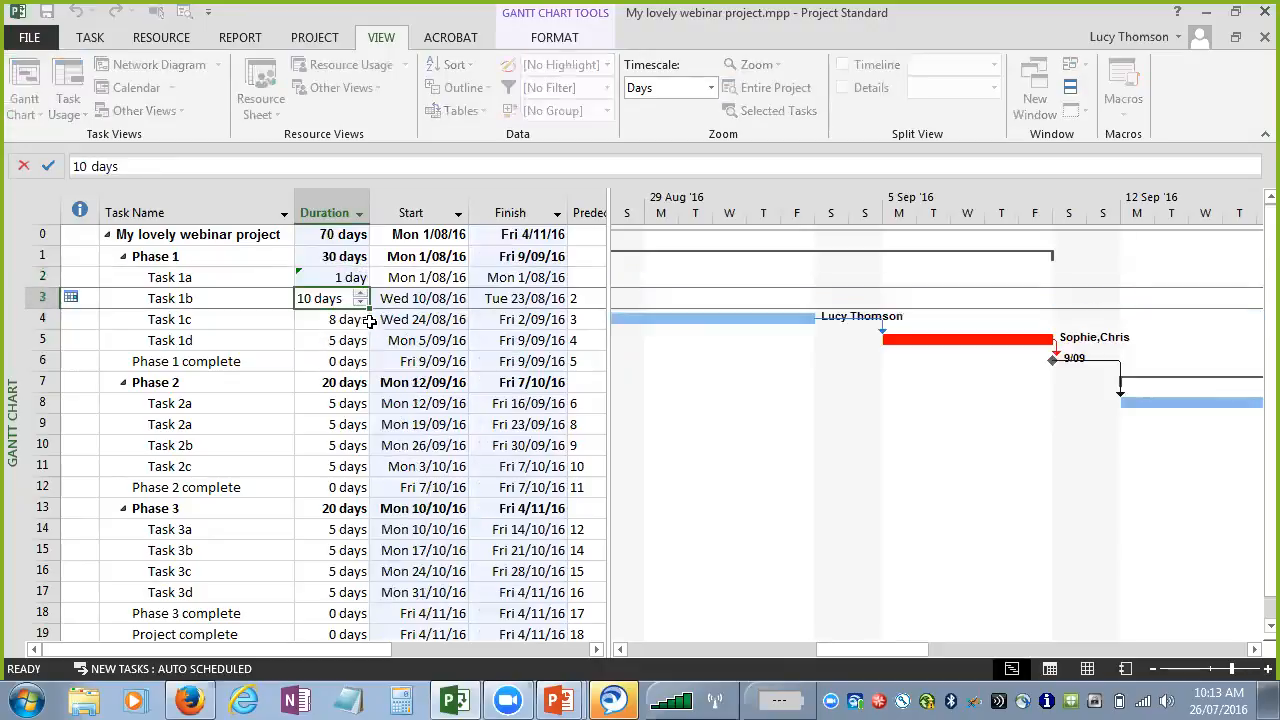
pyautogui.click(405, 298)
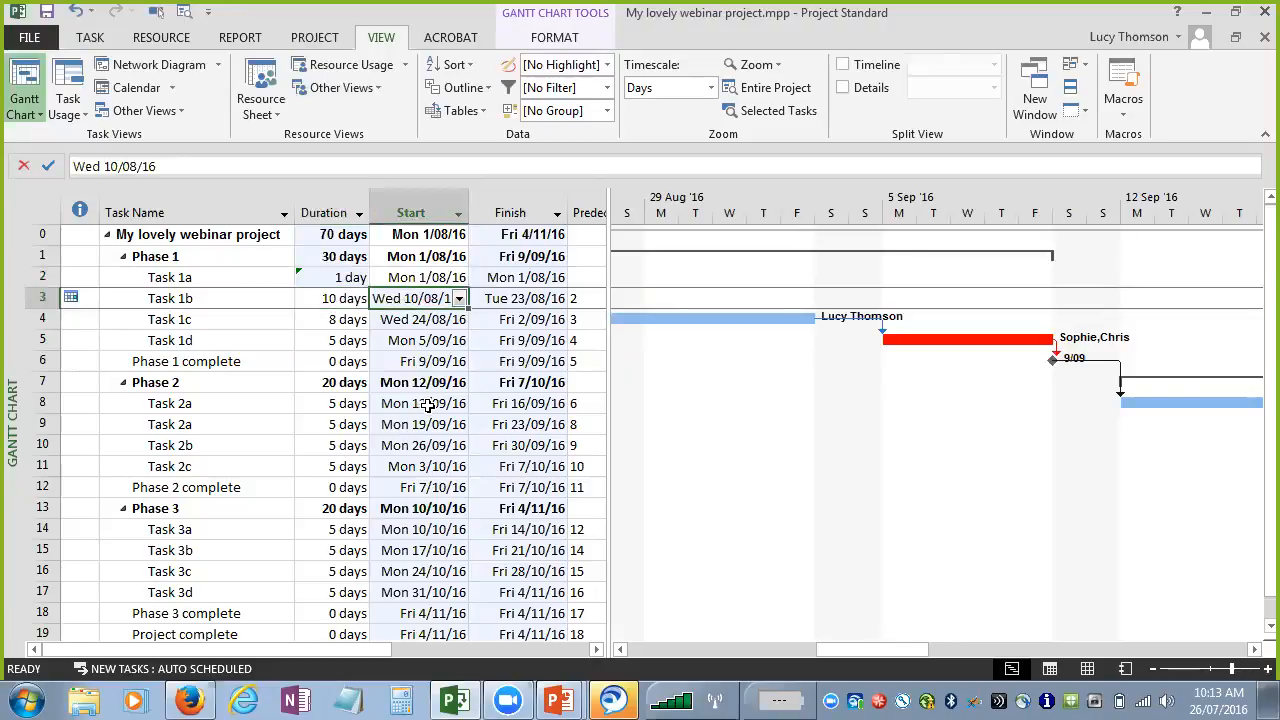
# - Set Task 1d's finish date to Fri 16/09/16 and check its constraint indicator
pyautogui.click(543, 341)
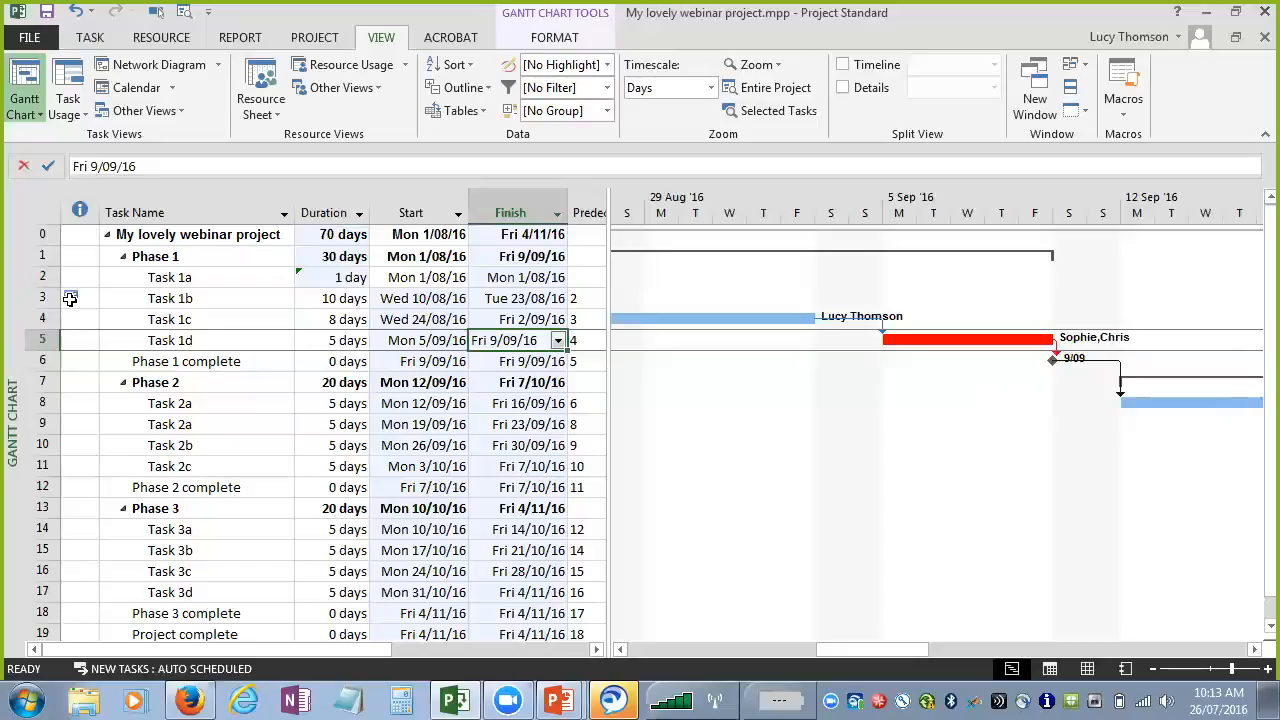
pyautogui.moveTo(70, 298)
pyautogui.click(558, 340)
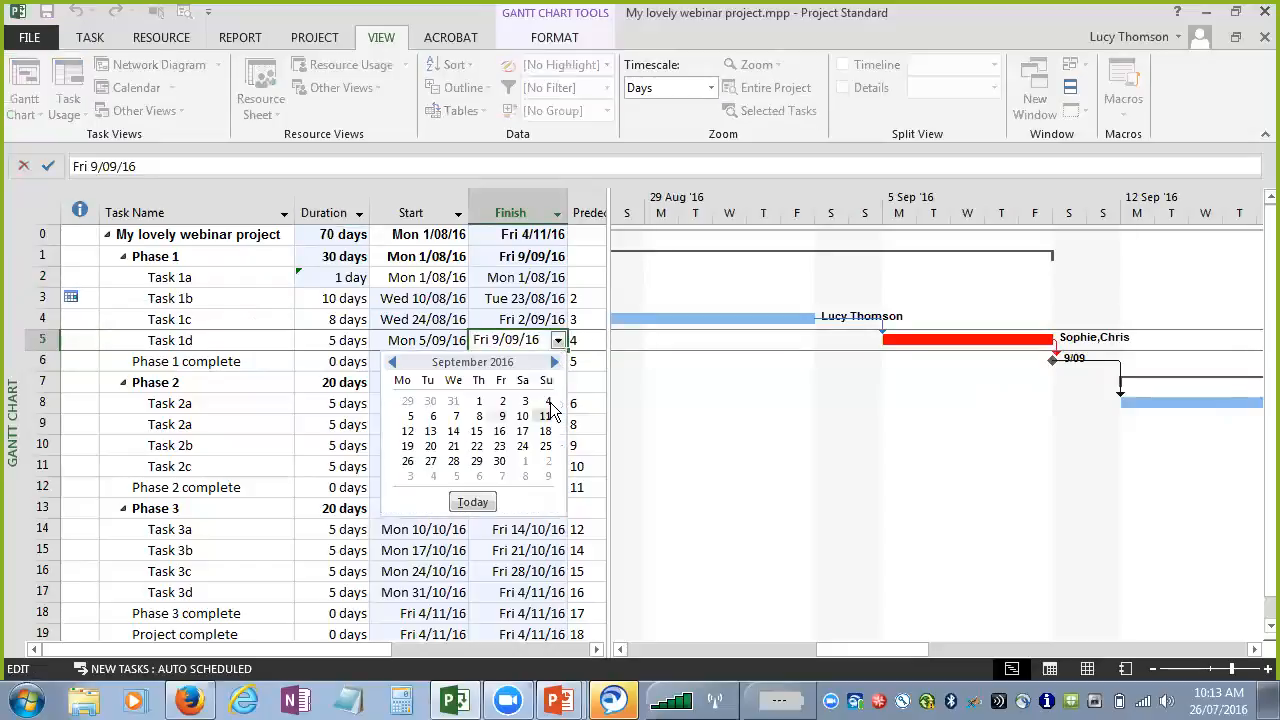
pyautogui.click(499, 431)
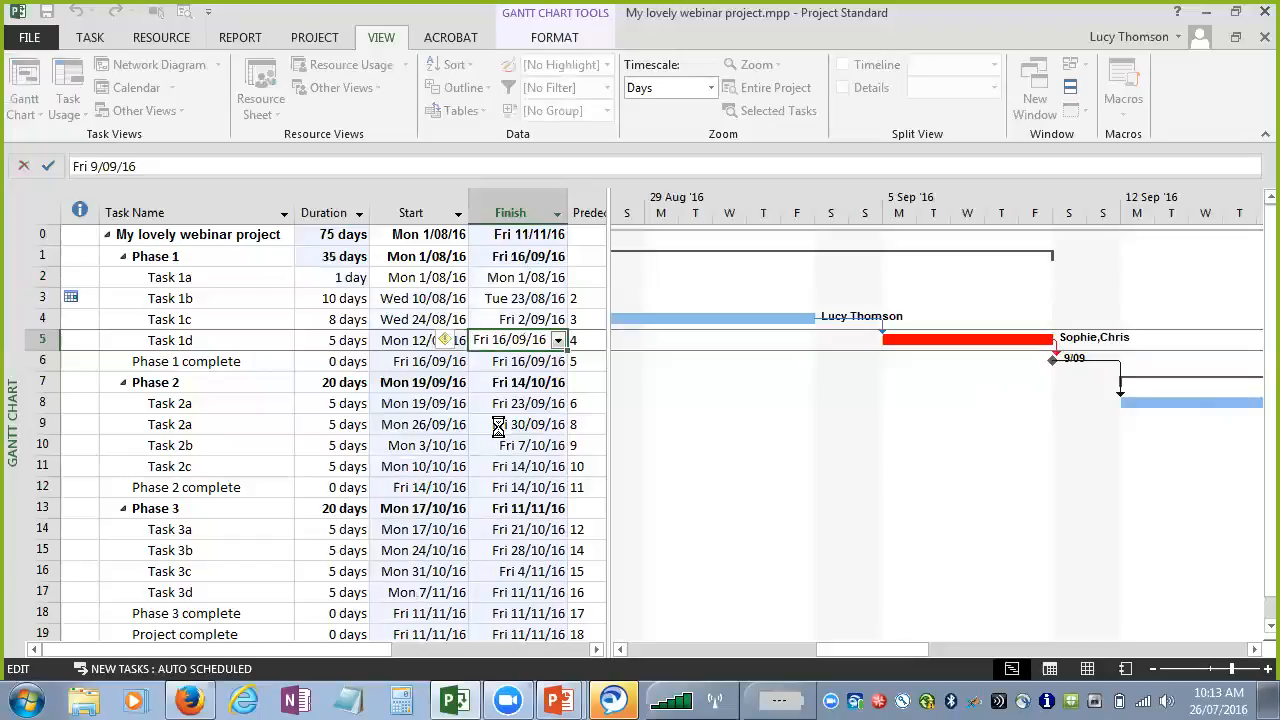
pyautogui.moveTo(86, 340)
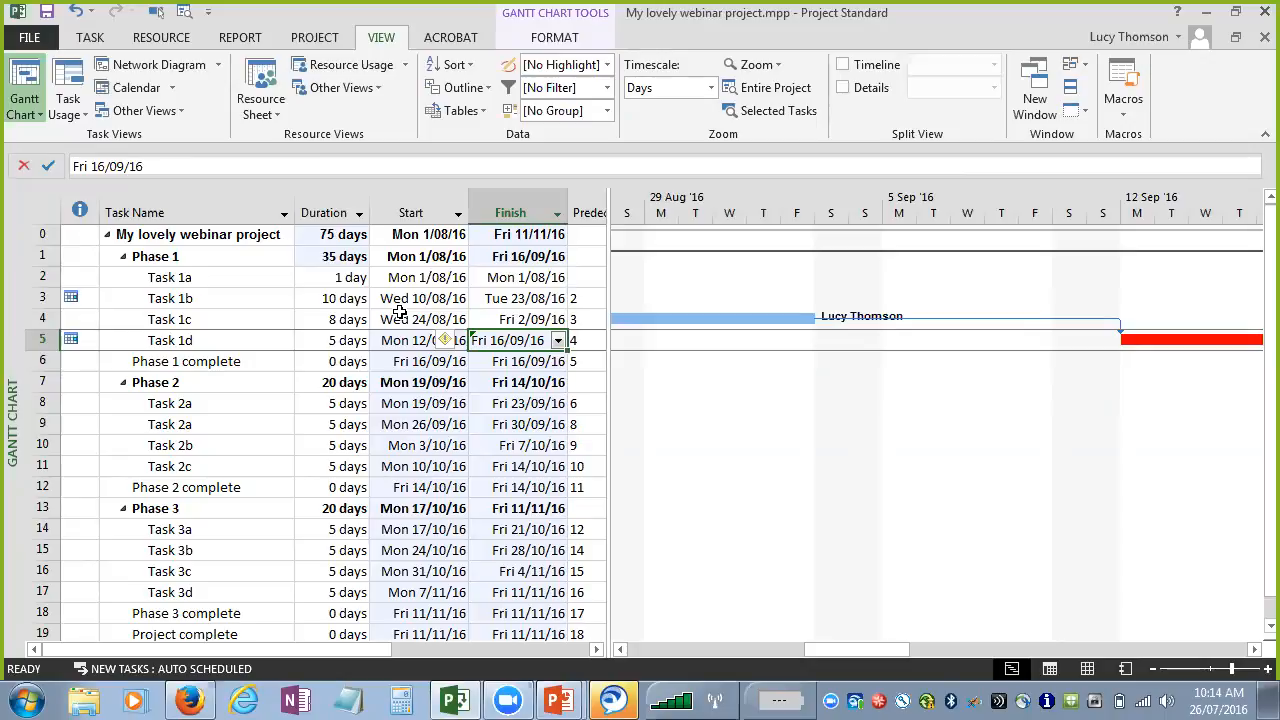
# - Add the note "Resource not available until this date" to Task 1b
pyautogui.click(242, 297)
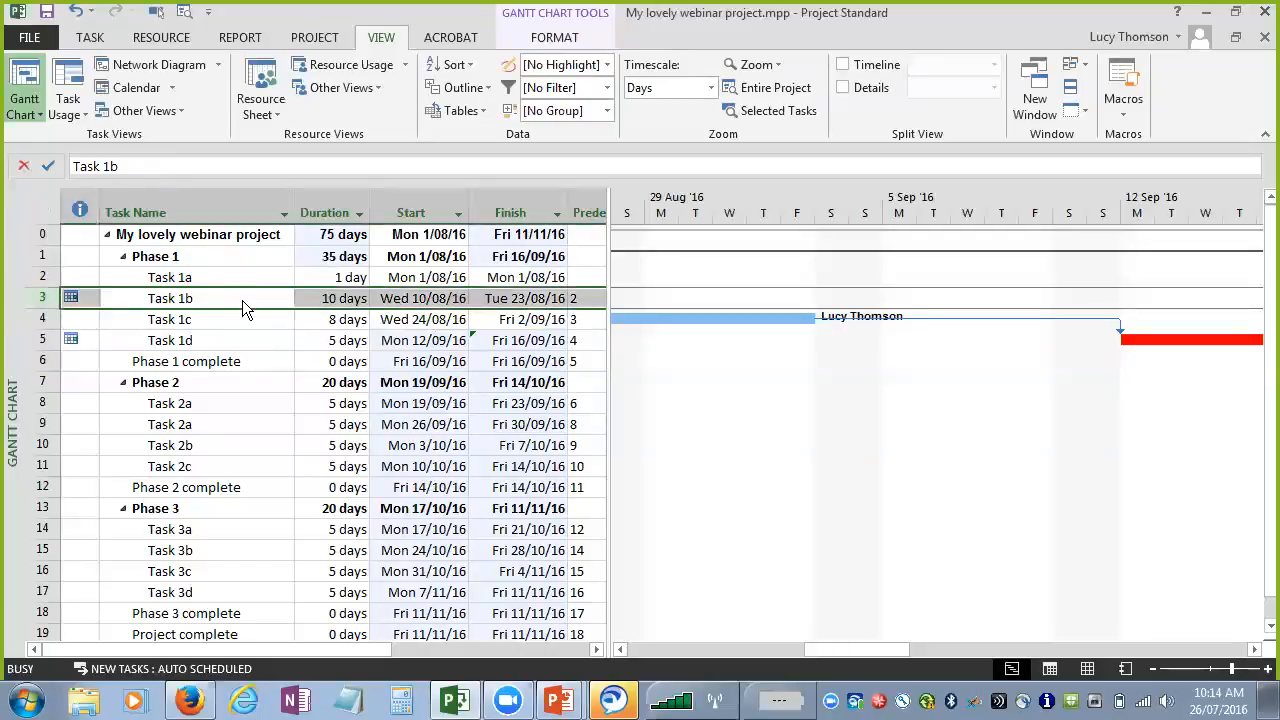
pyautogui.doubleClick(242, 300)
pyautogui.click(617, 187)
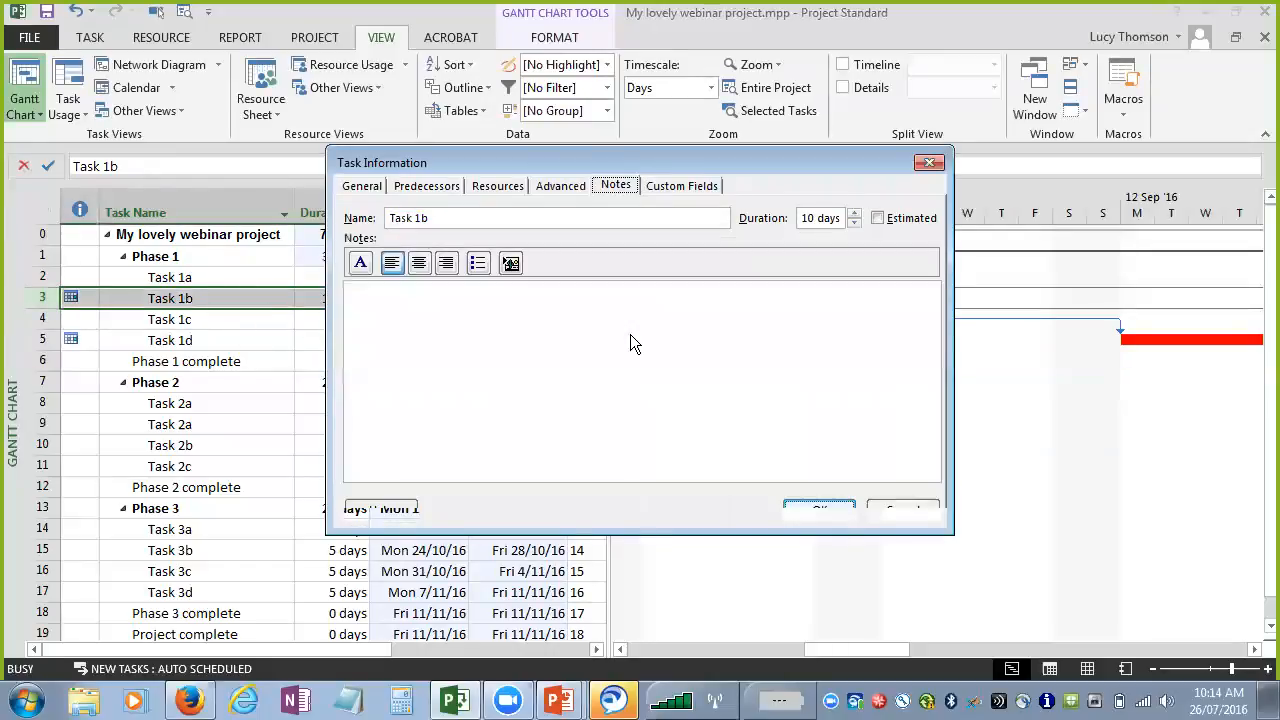
pyautogui.click(386, 292)
pyautogui.write('Resou')
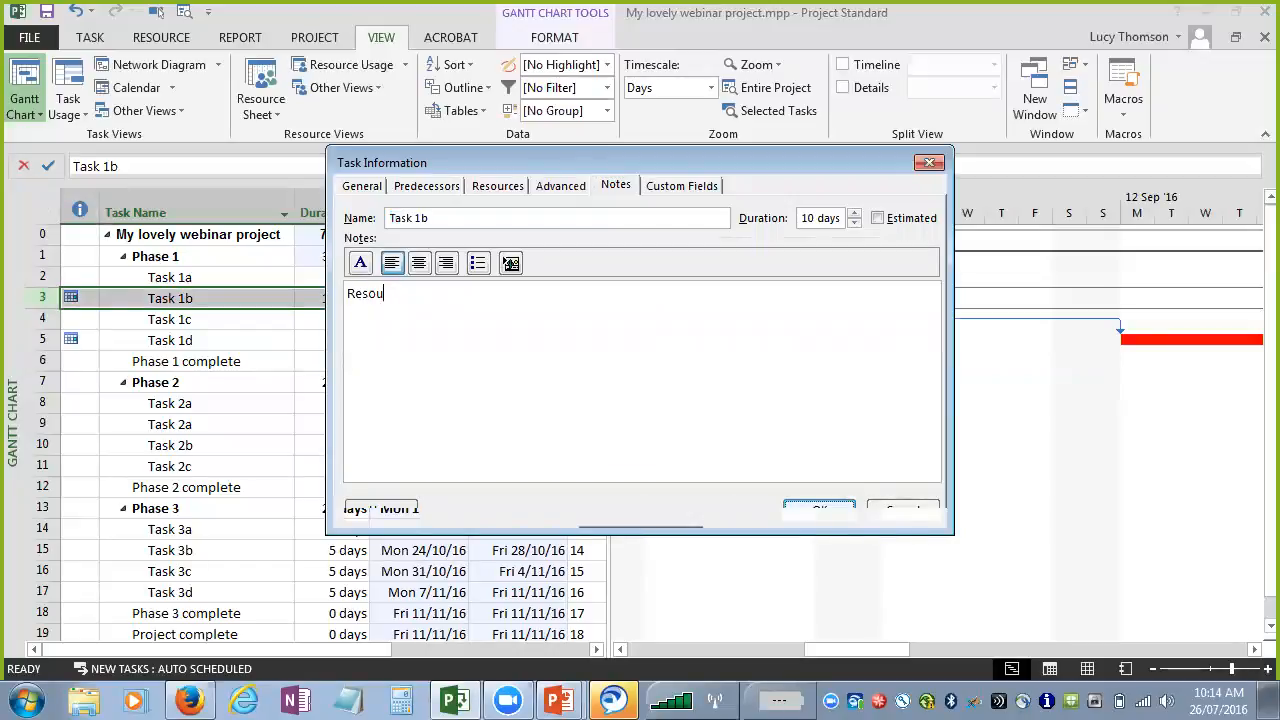
pyautogui.write('rce not available until this date')
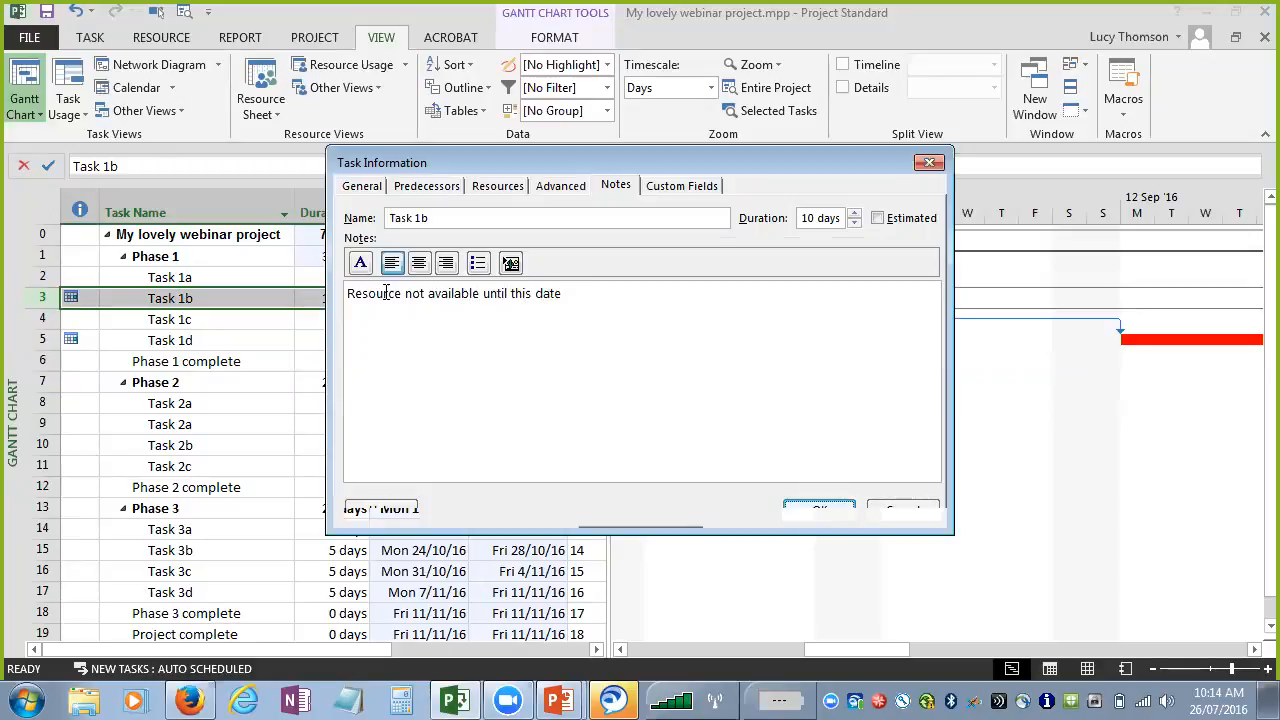
pyautogui.click(819, 510)
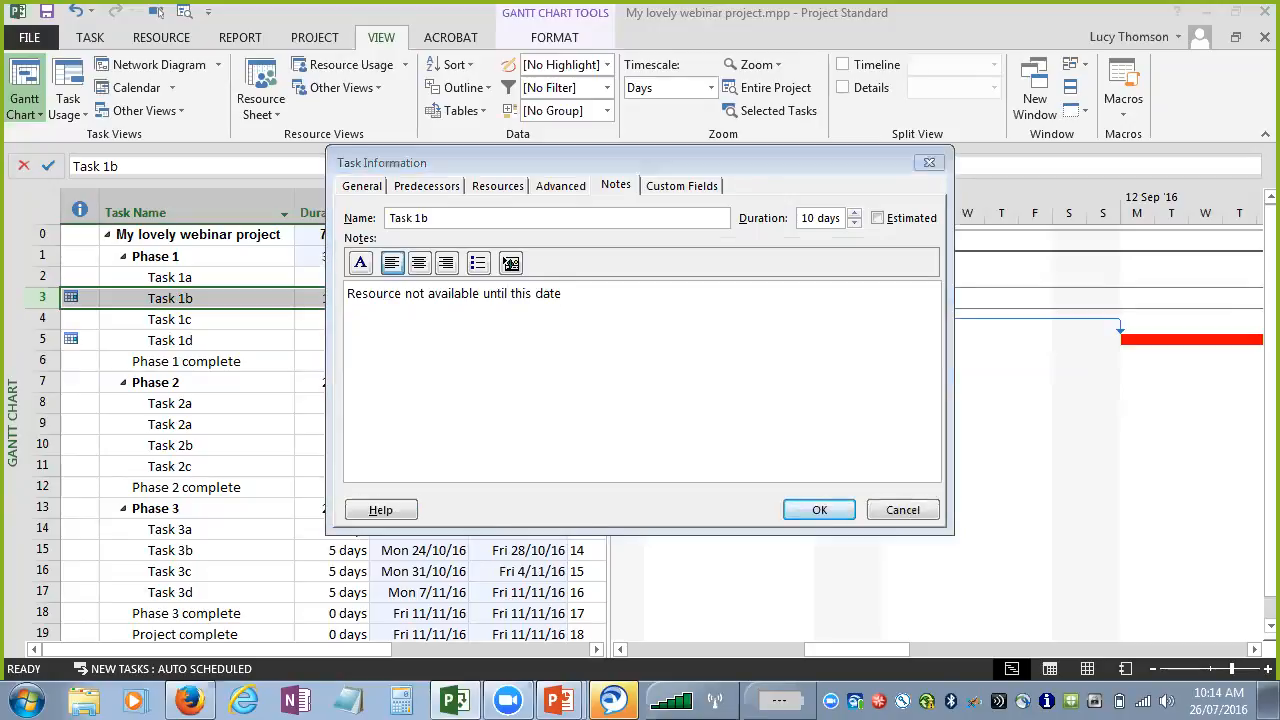
pyautogui.click(815, 509)
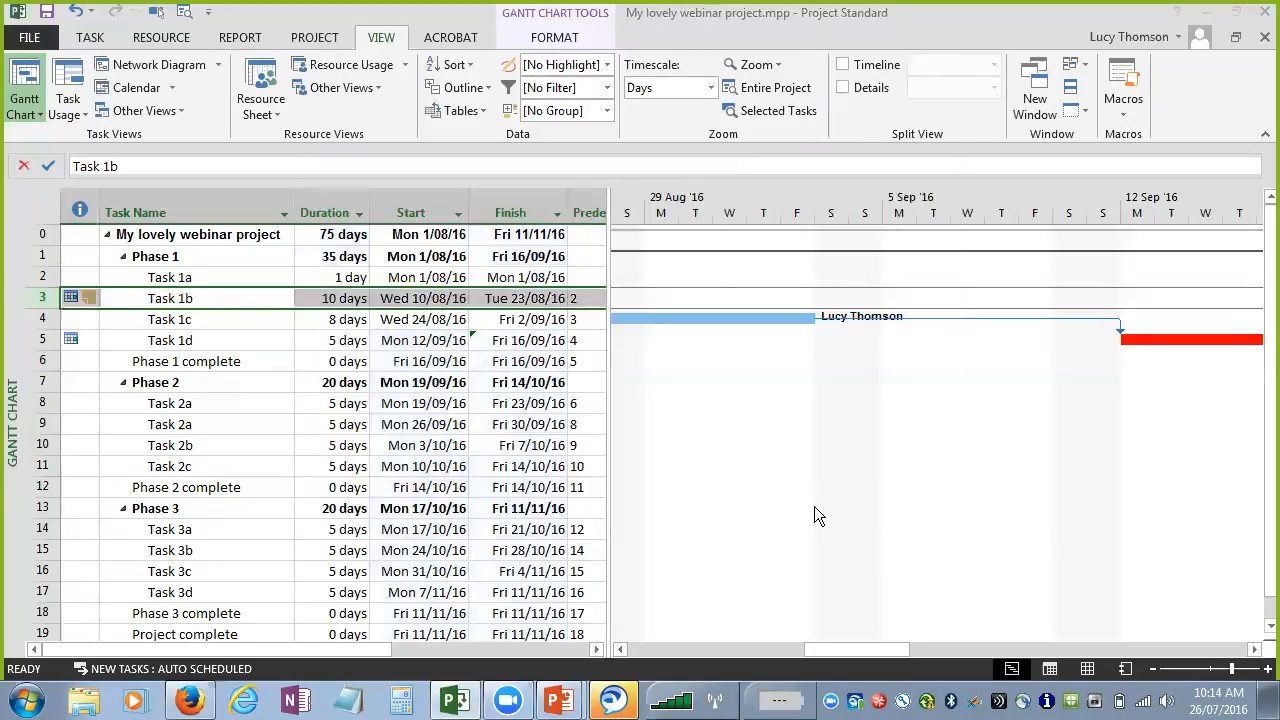
pyautogui.click(202, 342)
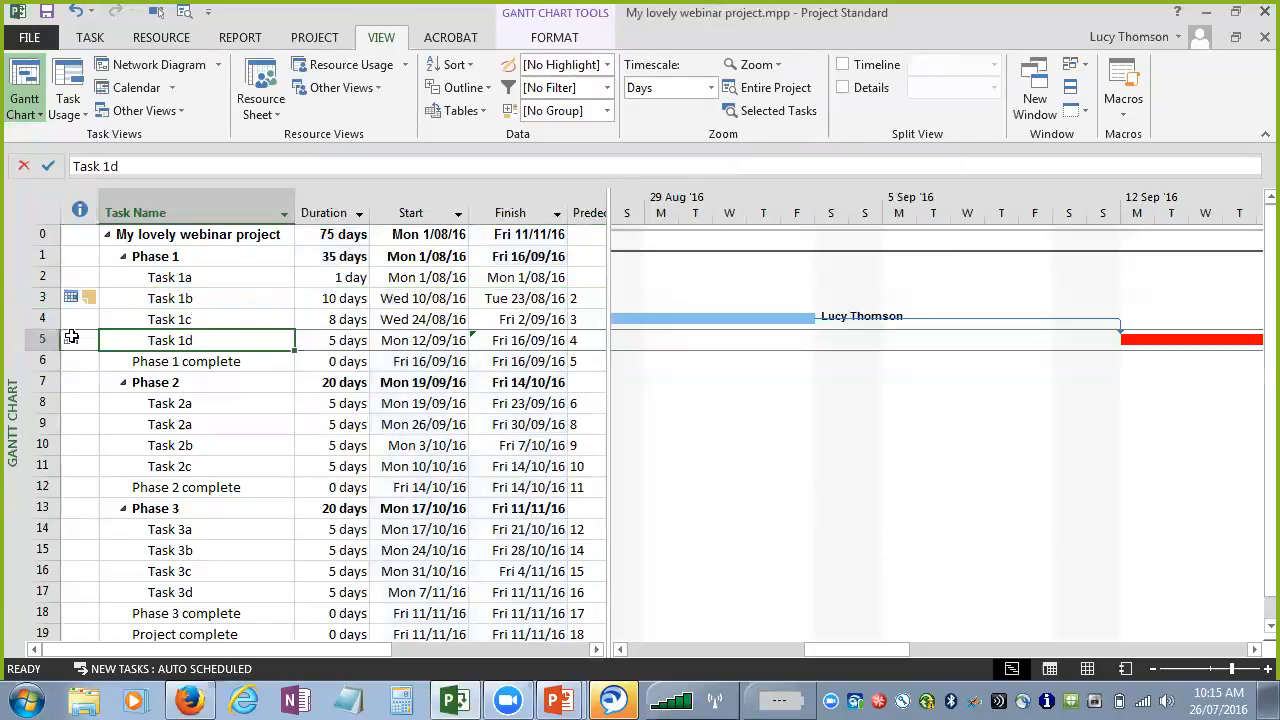
pyautogui.moveTo(68, 294)
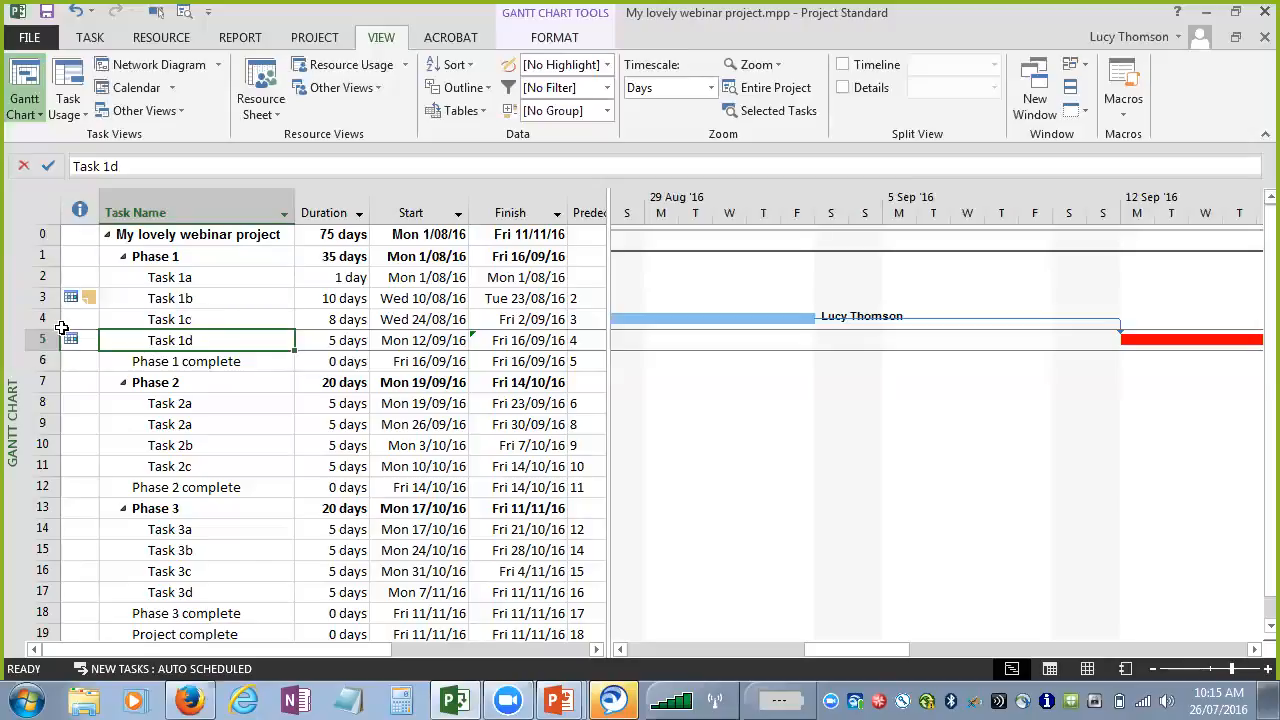
pyautogui.click(448, 428)
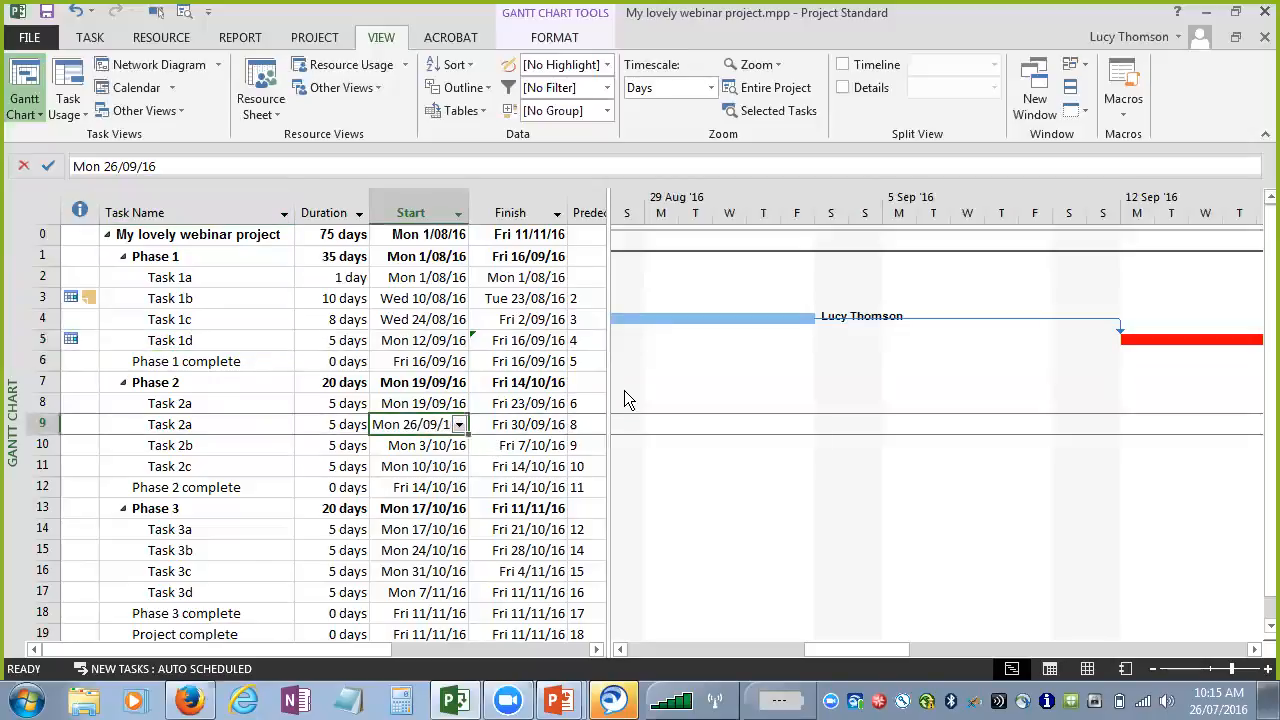
# - Insert a Constraint Type column before the Start column in the task table
pyautogui.rightClick(428, 210)
pyautogui.click(500, 346)
pyautogui.write('constraint Date')
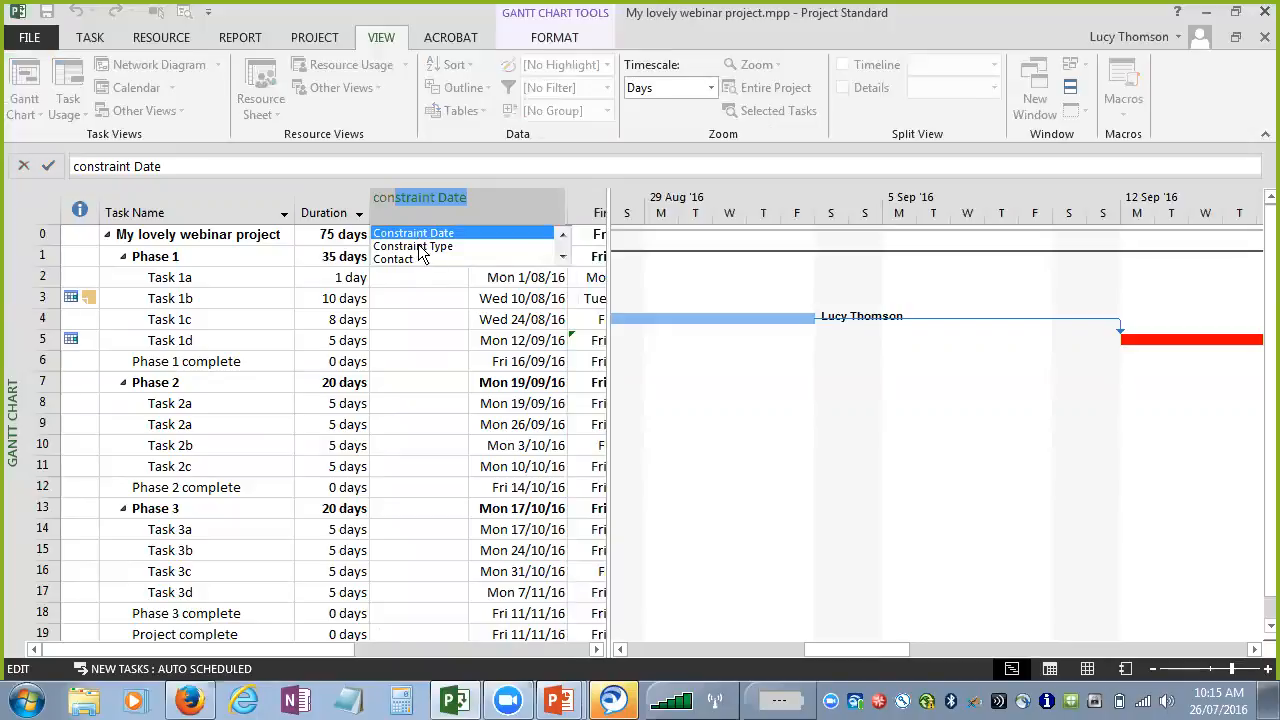
pyautogui.click(421, 247)
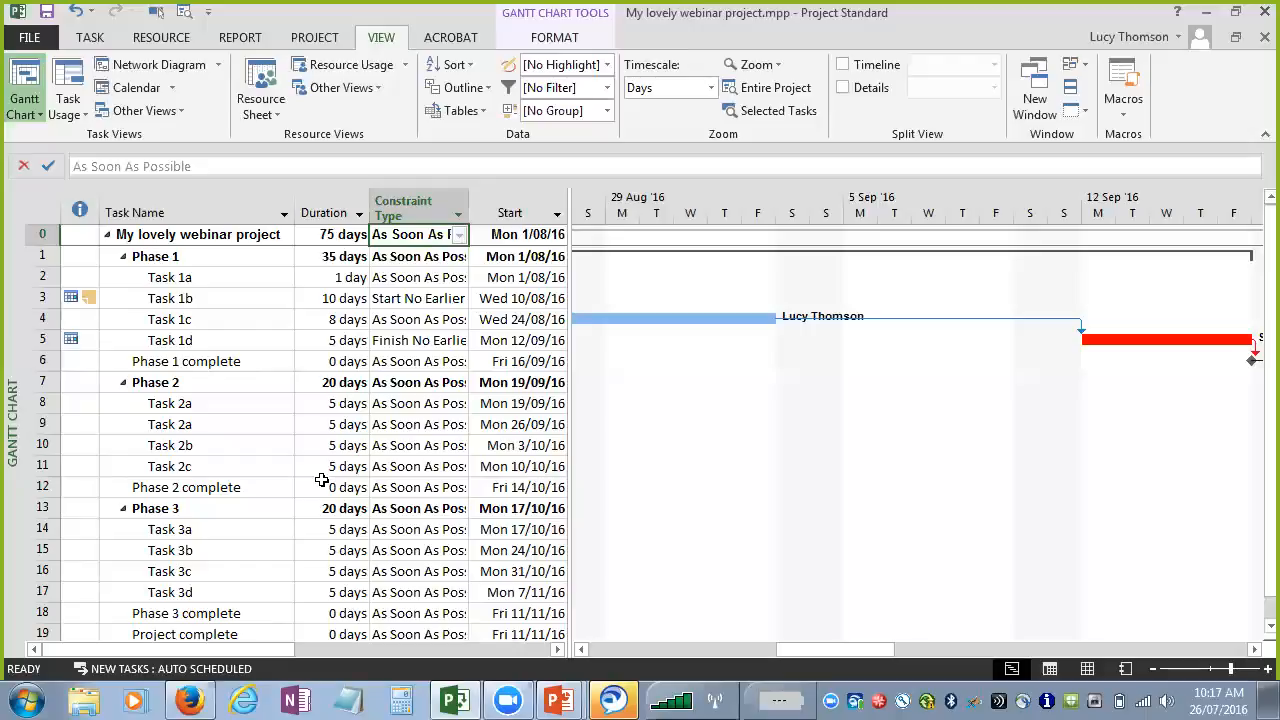
pyautogui.click(322, 216)
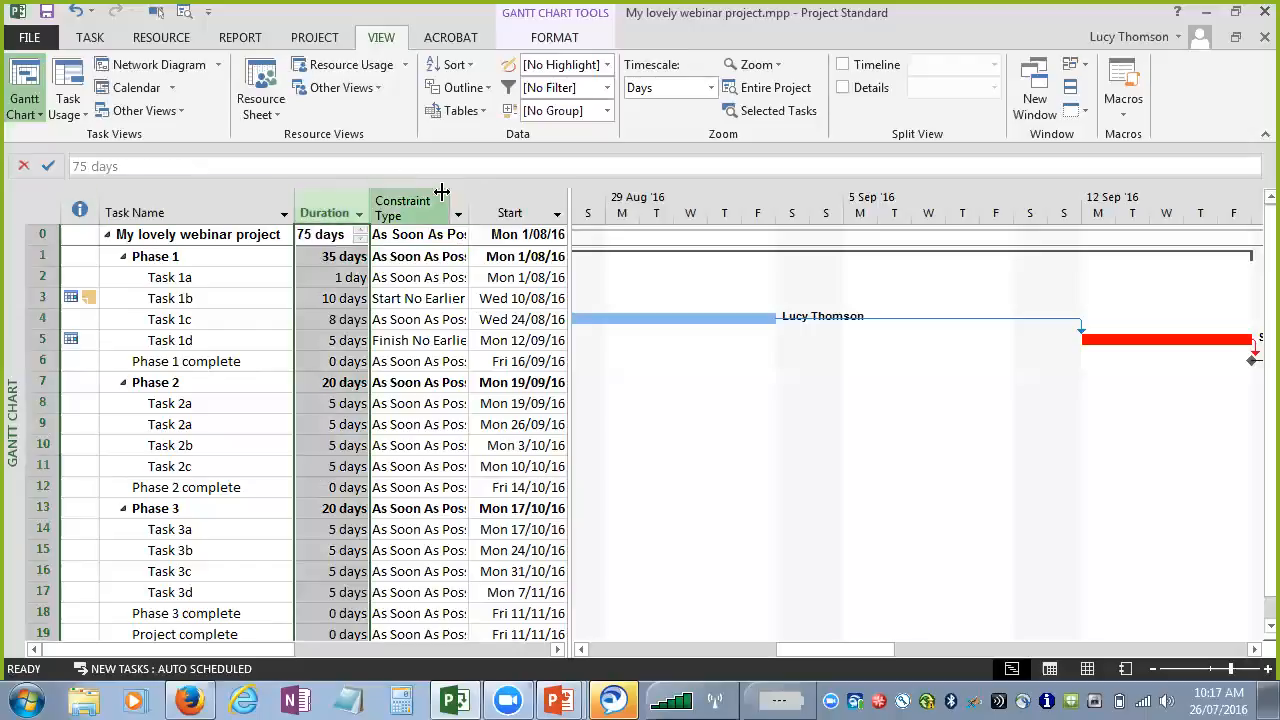
pyautogui.moveTo(569, 237); pyautogui.dragTo(569, 237)
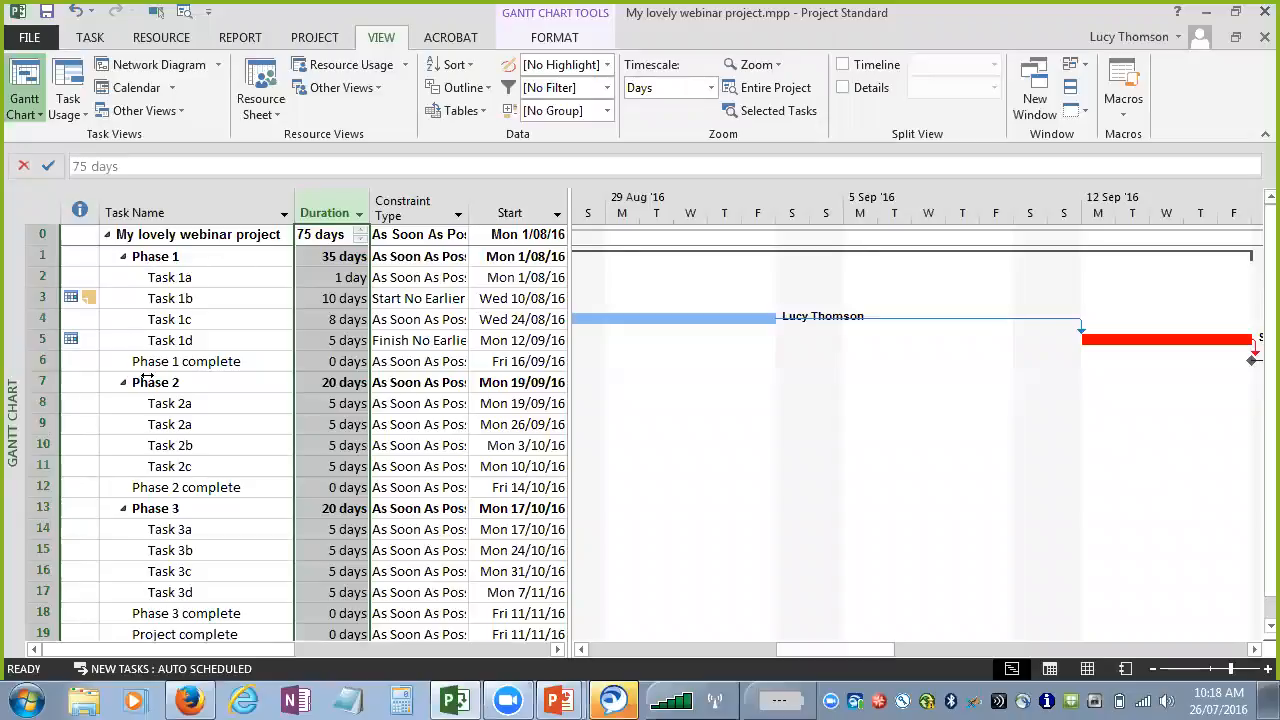
pyautogui.click(300, 362)
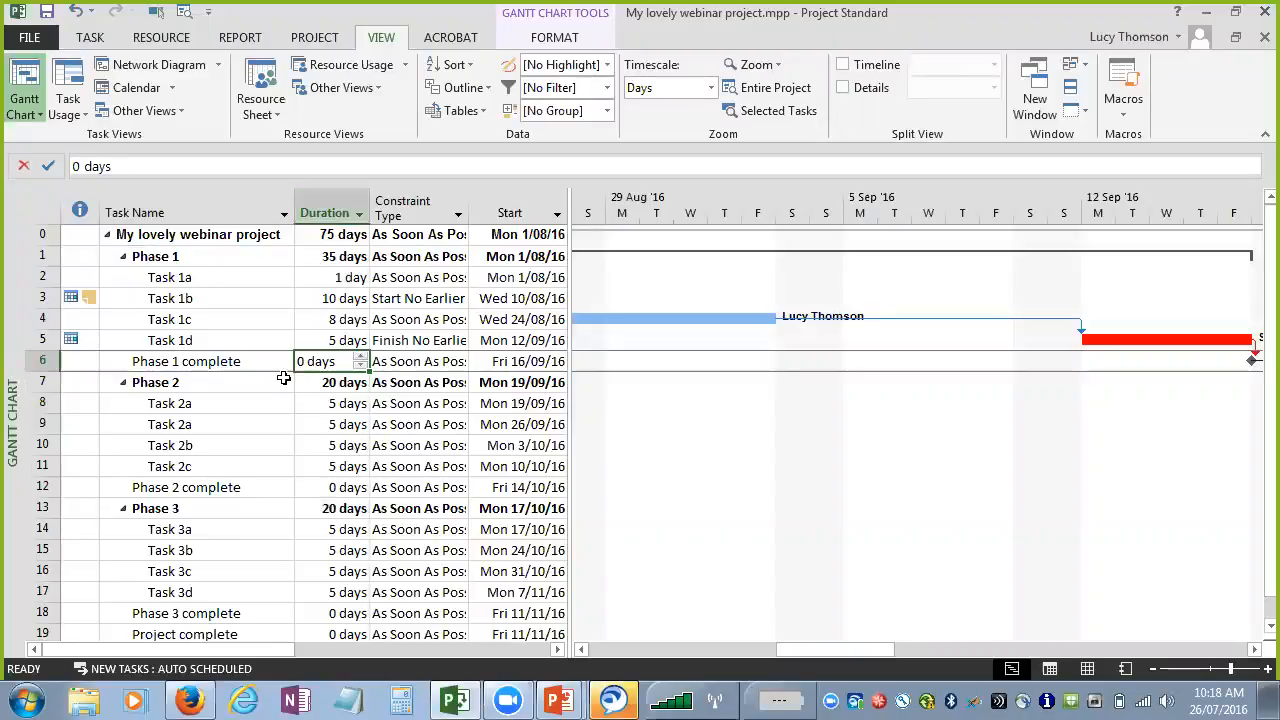
# - Widen the task table beside the Gantt chart to expose the Finish, Predecessors and Resource Names columns
pyautogui.click(202, 257)
pyautogui.moveTo(30, 277); pyautogui.dragTo(30, 340)
pyautogui.click(93, 39)
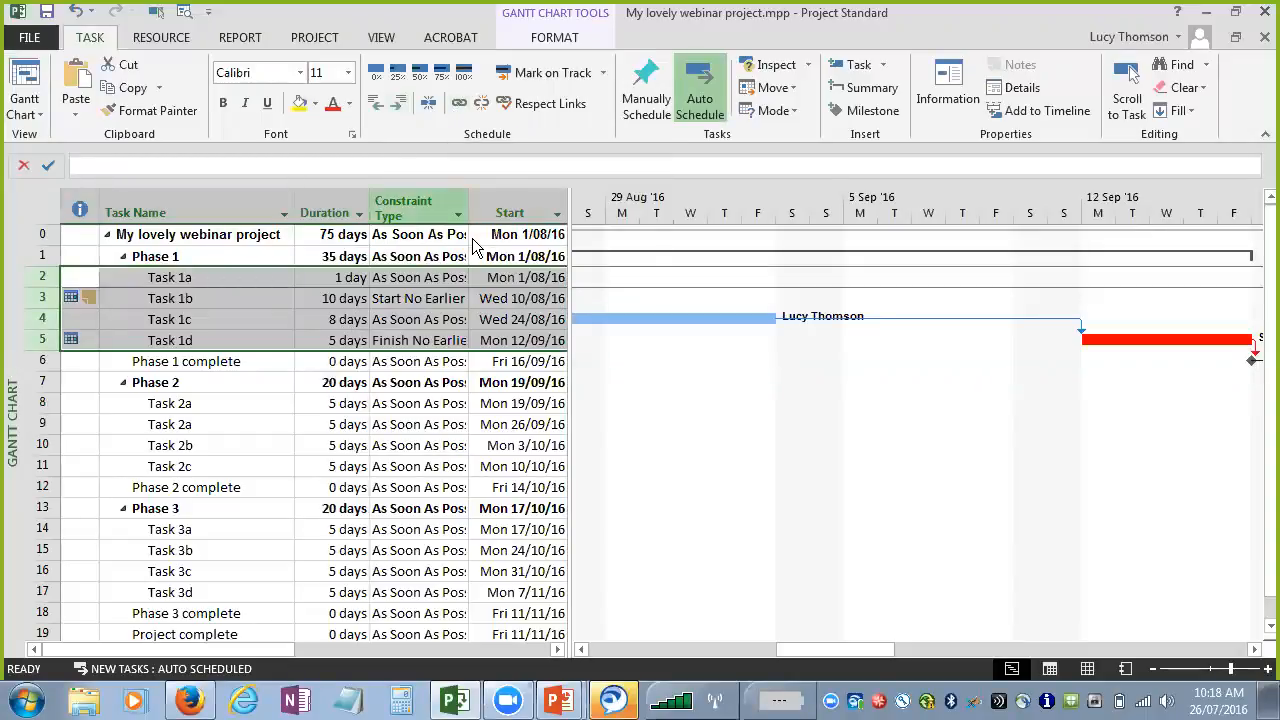
pyautogui.click(401, 200)
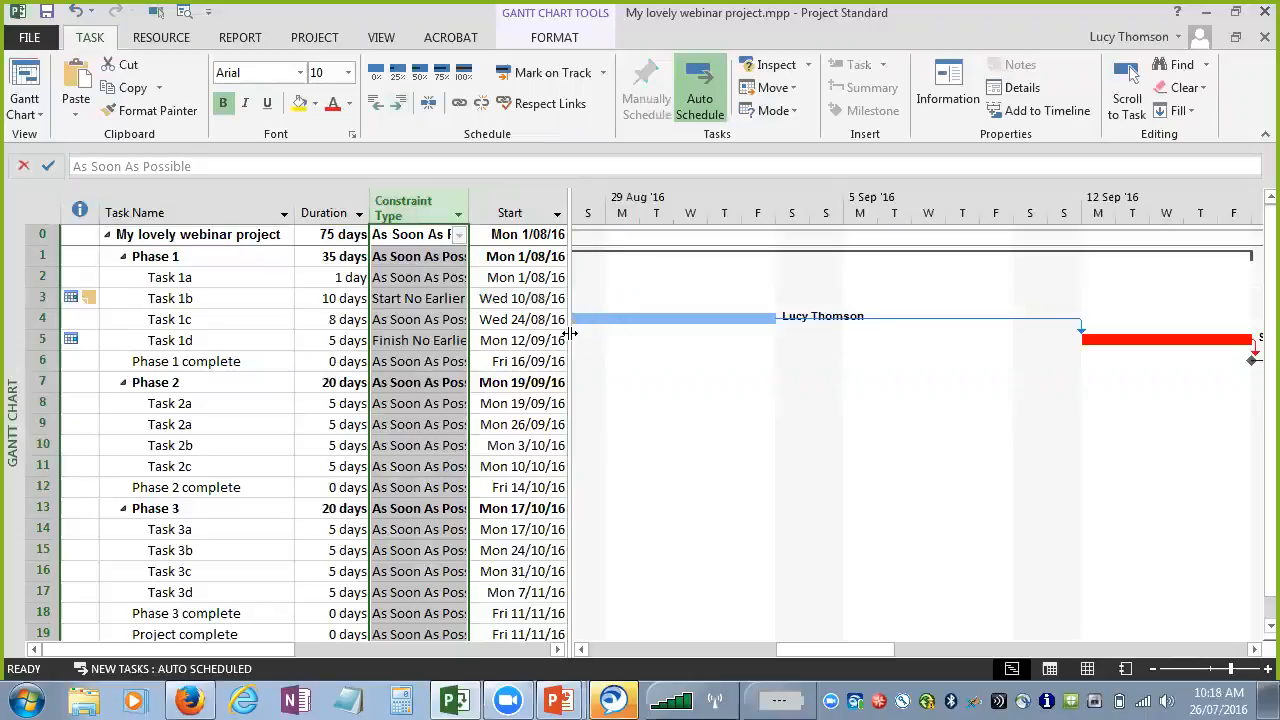
pyautogui.moveTo(569, 337); pyautogui.dragTo(800, 297)
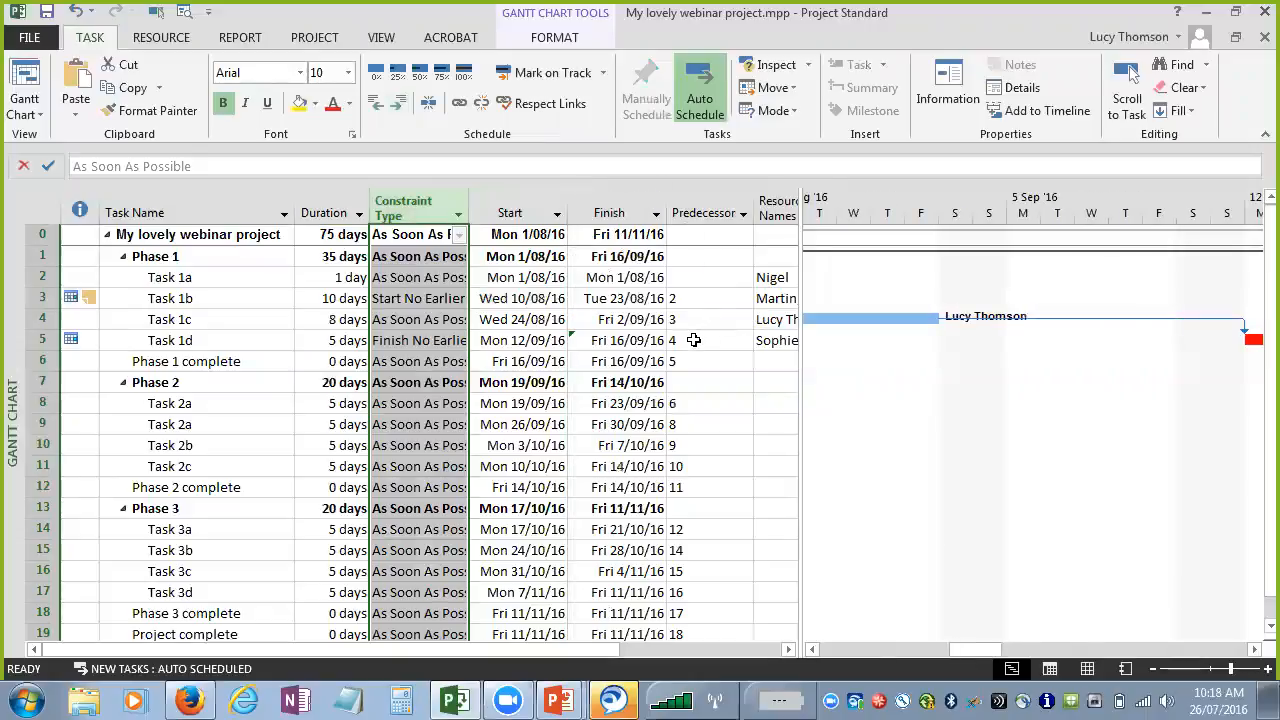
# - Check Task 1b's predecessor link type and lag in its task information, leaving without changes
pyautogui.doubleClick(216, 302)
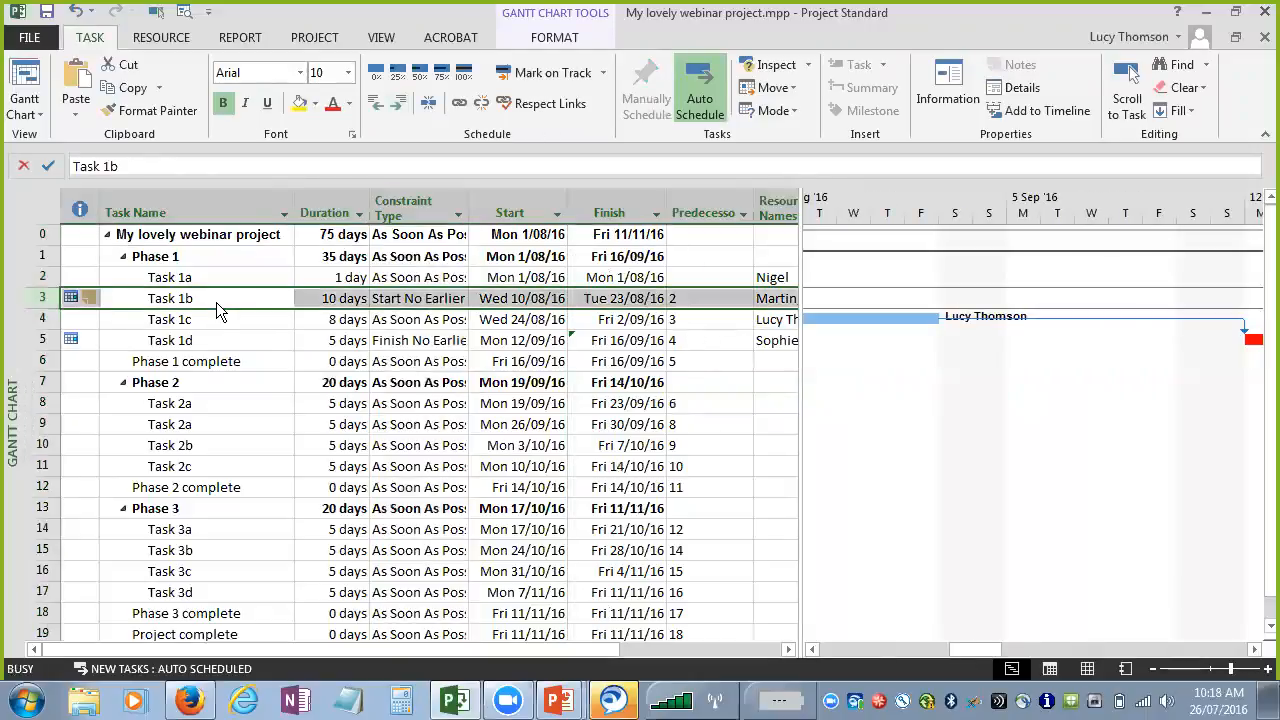
pyautogui.click(442, 188)
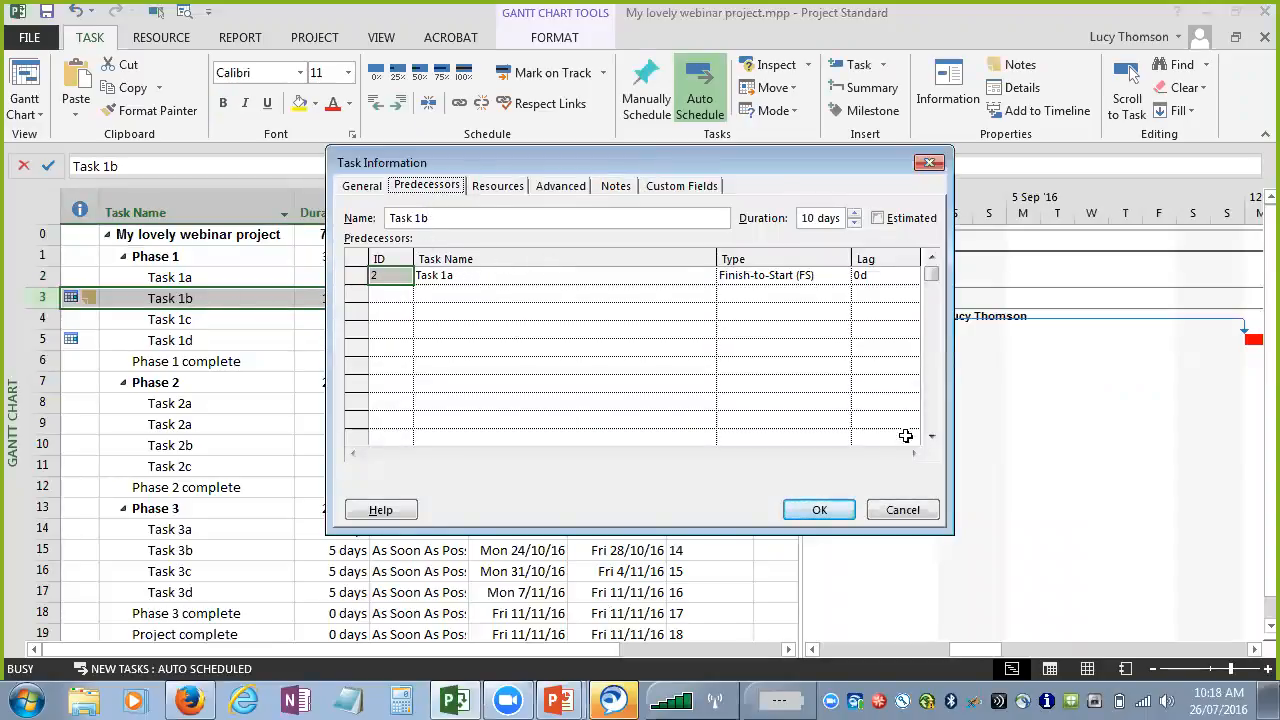
pyautogui.click(900, 510)
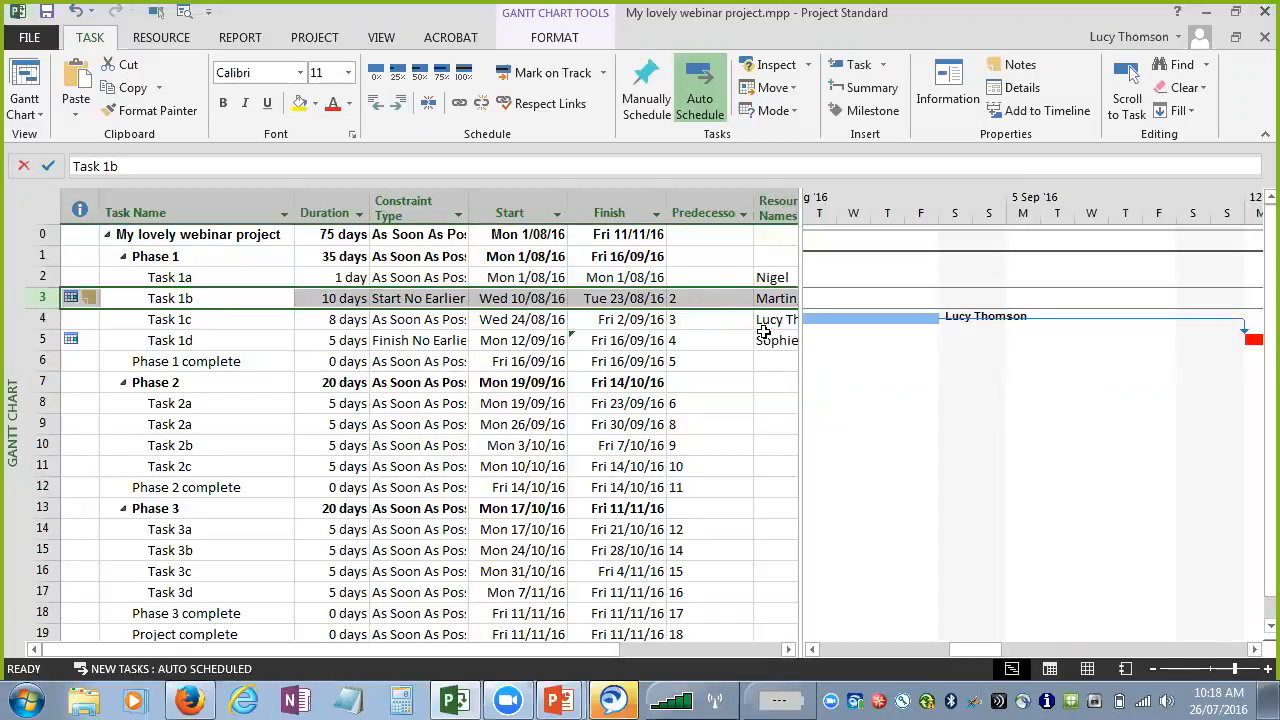
# - Review the Resource Sheet, Task Usage and Resource Usage views to compare resource details and assigned work
pyautogui.click(381, 37)
pyautogui.click(260, 92)
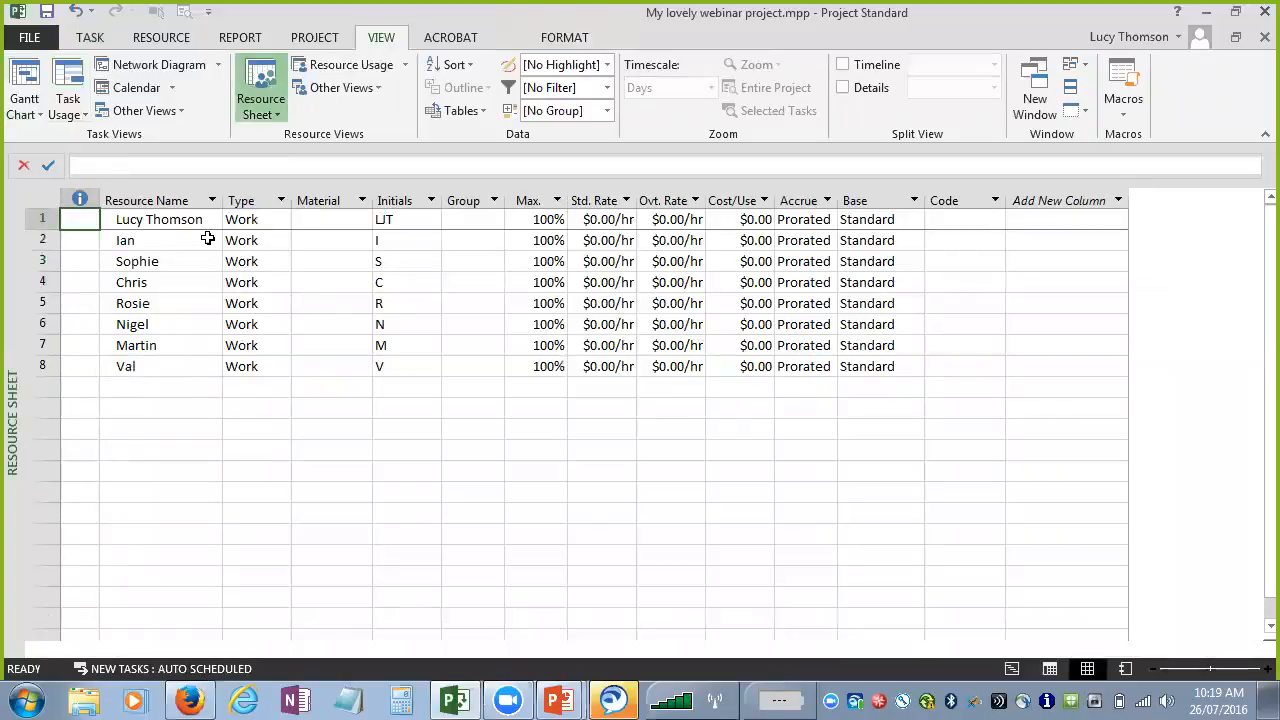
pyautogui.click(68, 80)
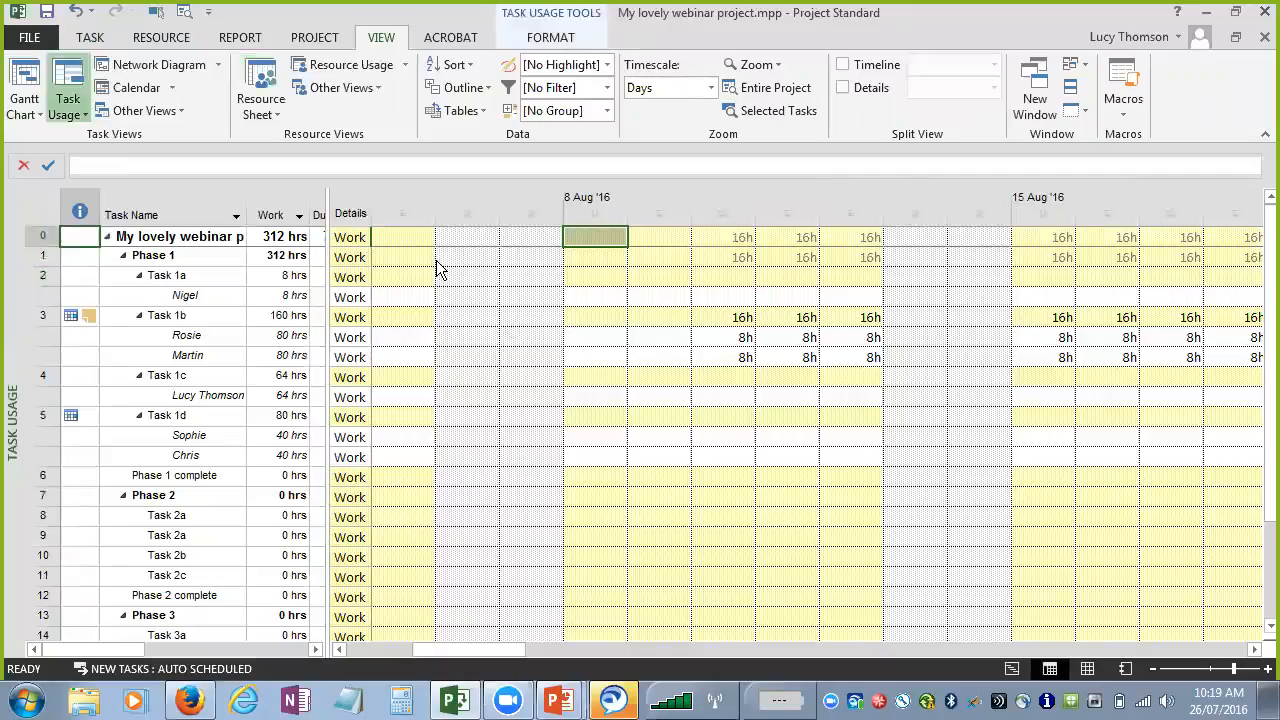
pyautogui.click(351, 66)
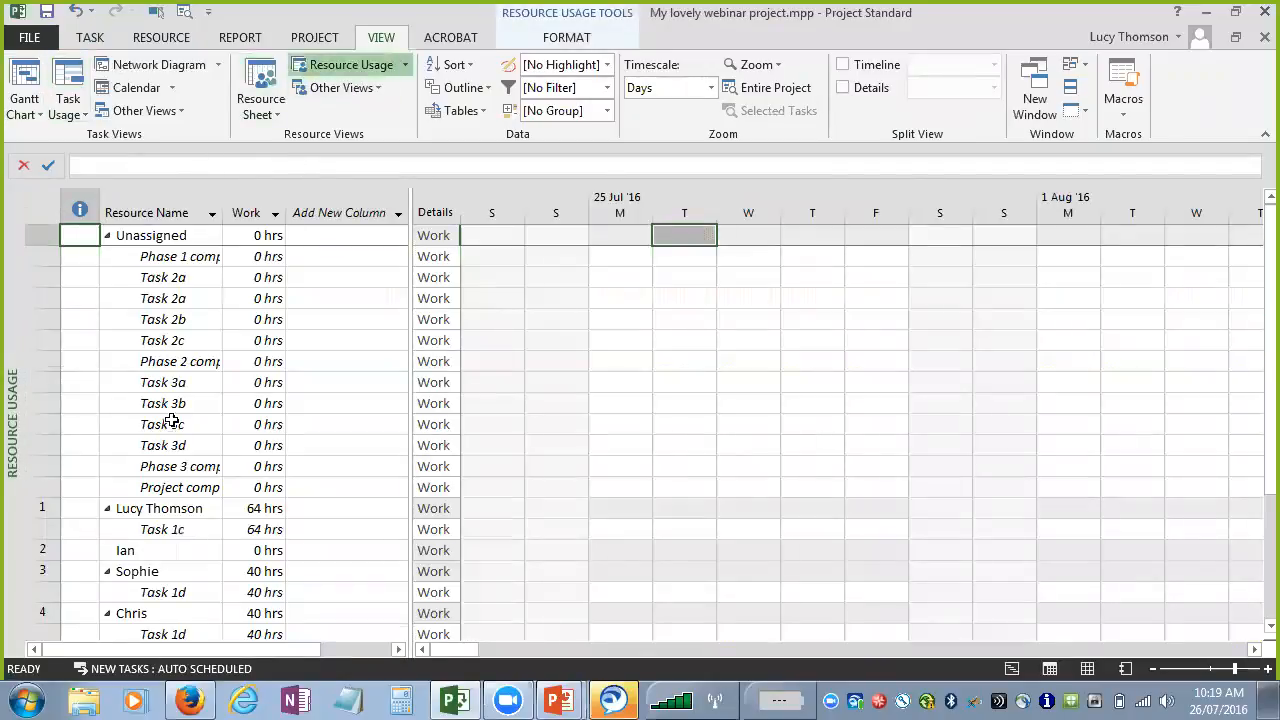
pyautogui.scroll(-2, 175, 462)
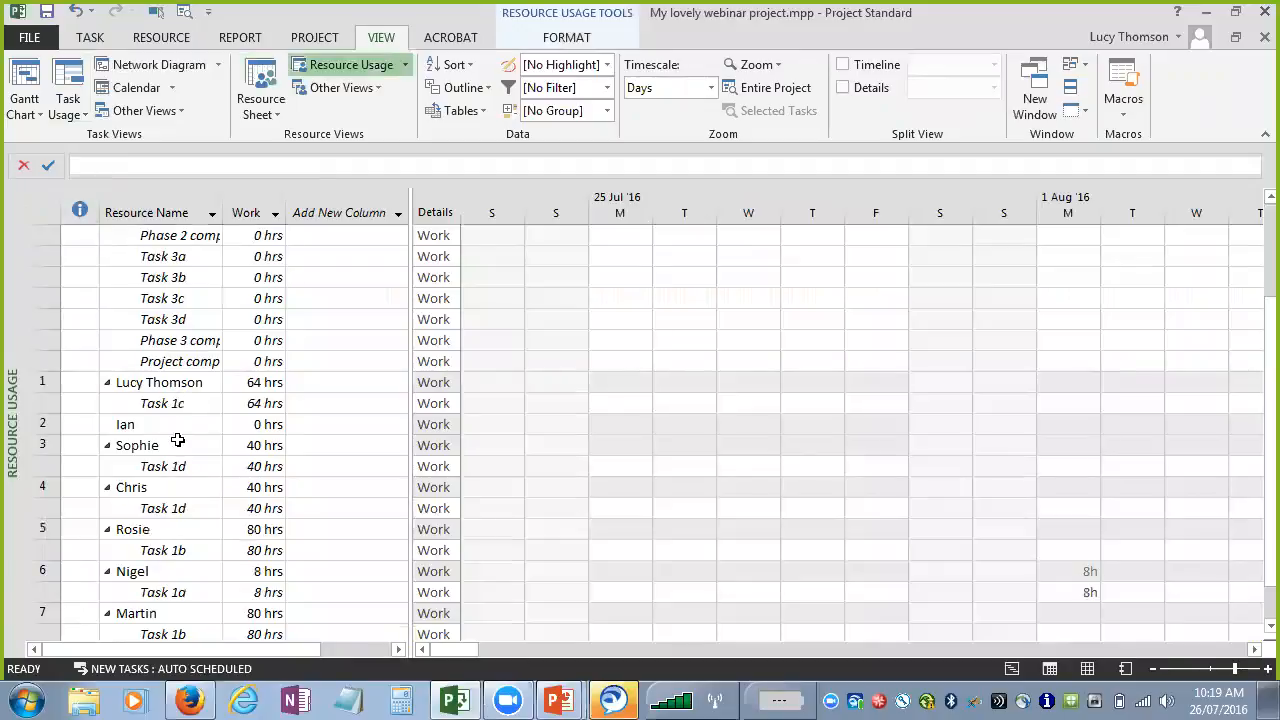
pyautogui.scroll(-3, 191, 483)
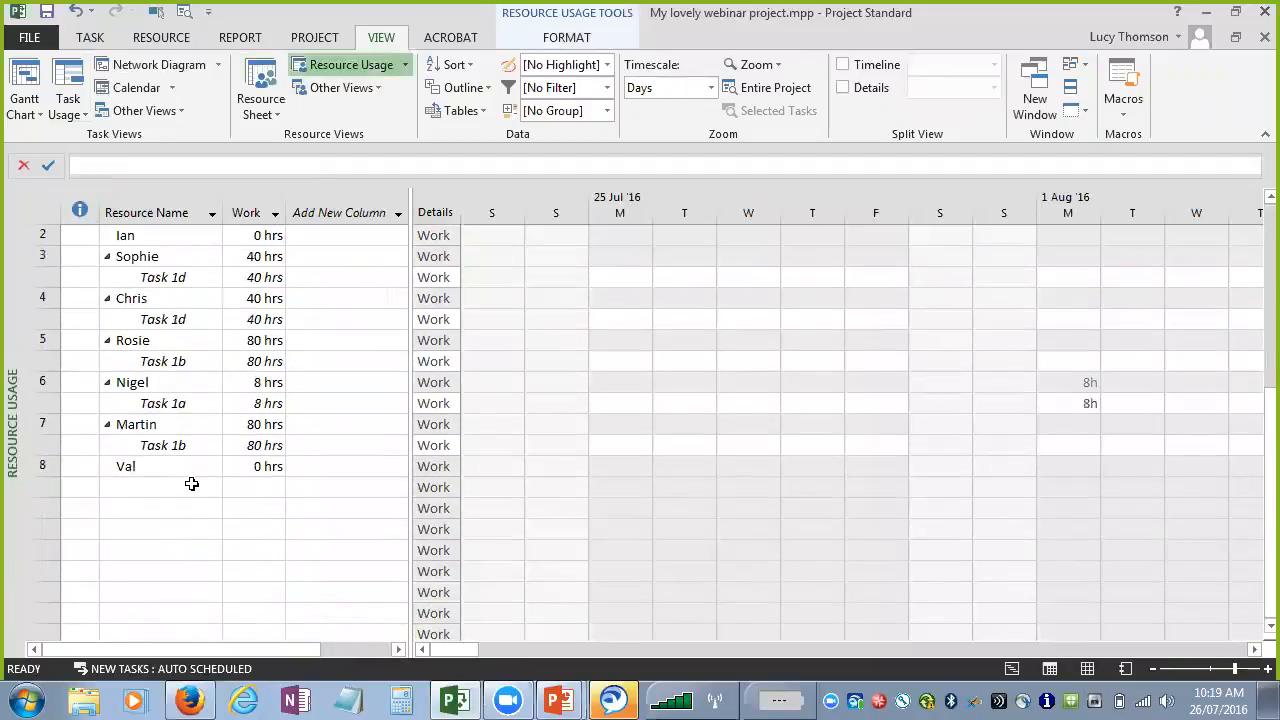
pyautogui.scroll(3, 191, 483)
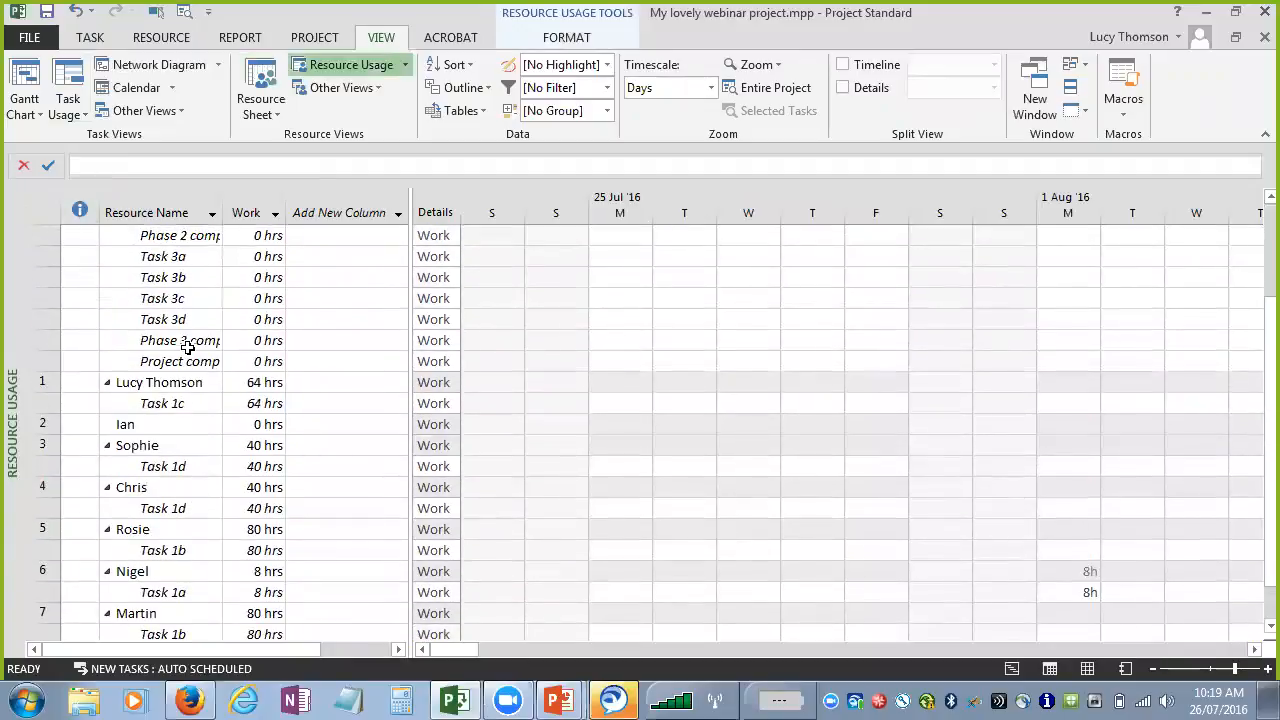
pyautogui.click(68, 78)
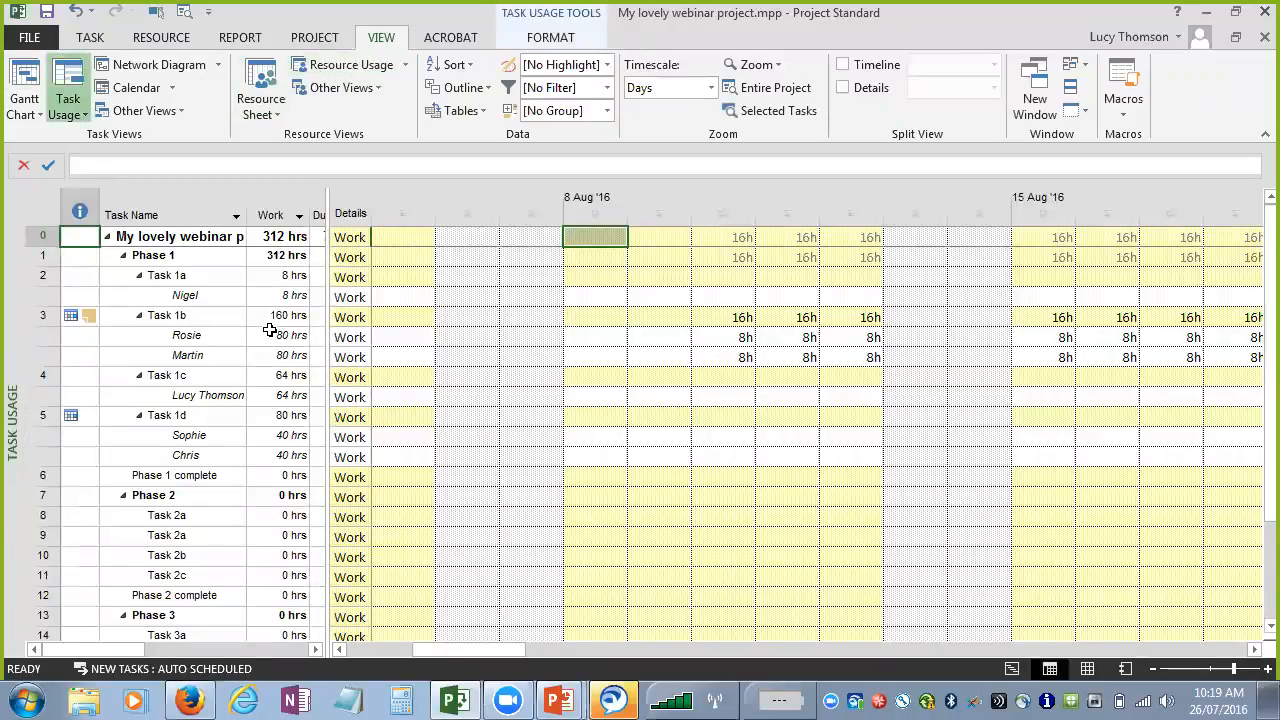
# - Return to the Gantt Chart view and hide the Constraint Type column
pyautogui.click(22, 80)
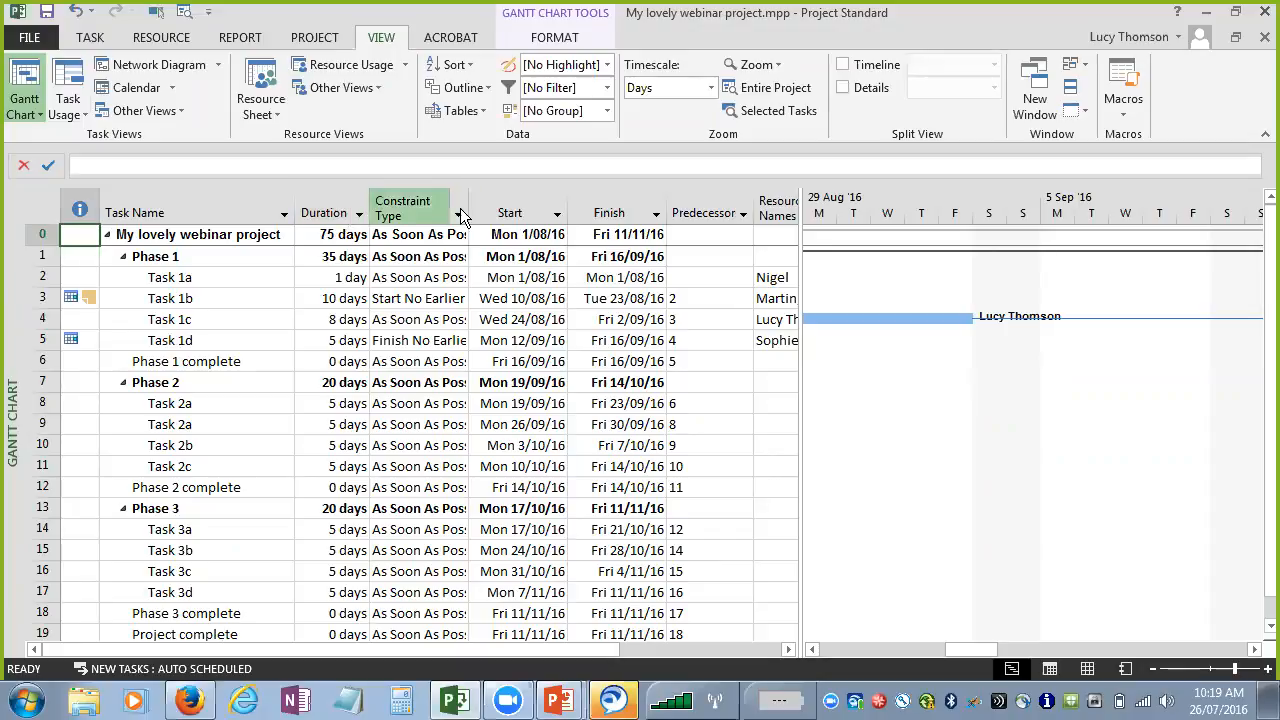
pyautogui.click(420, 196)
pyautogui.rightClick(420, 200)
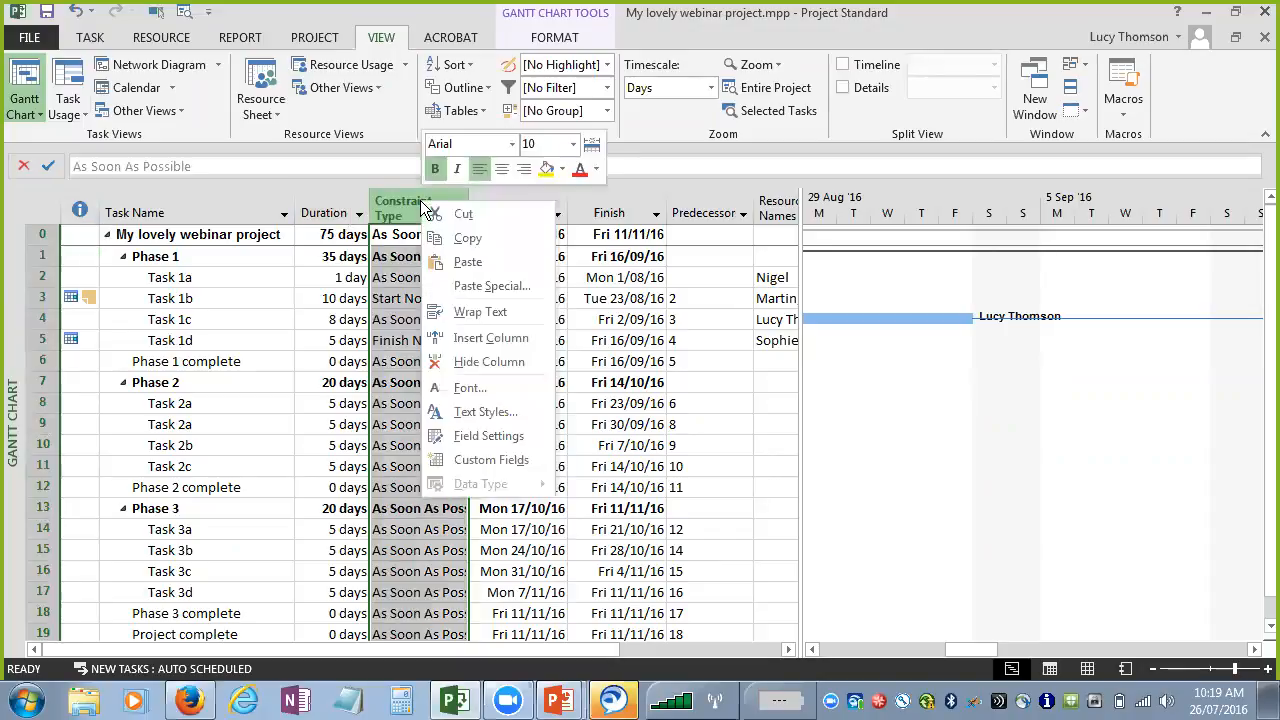
pyautogui.click(478, 360)
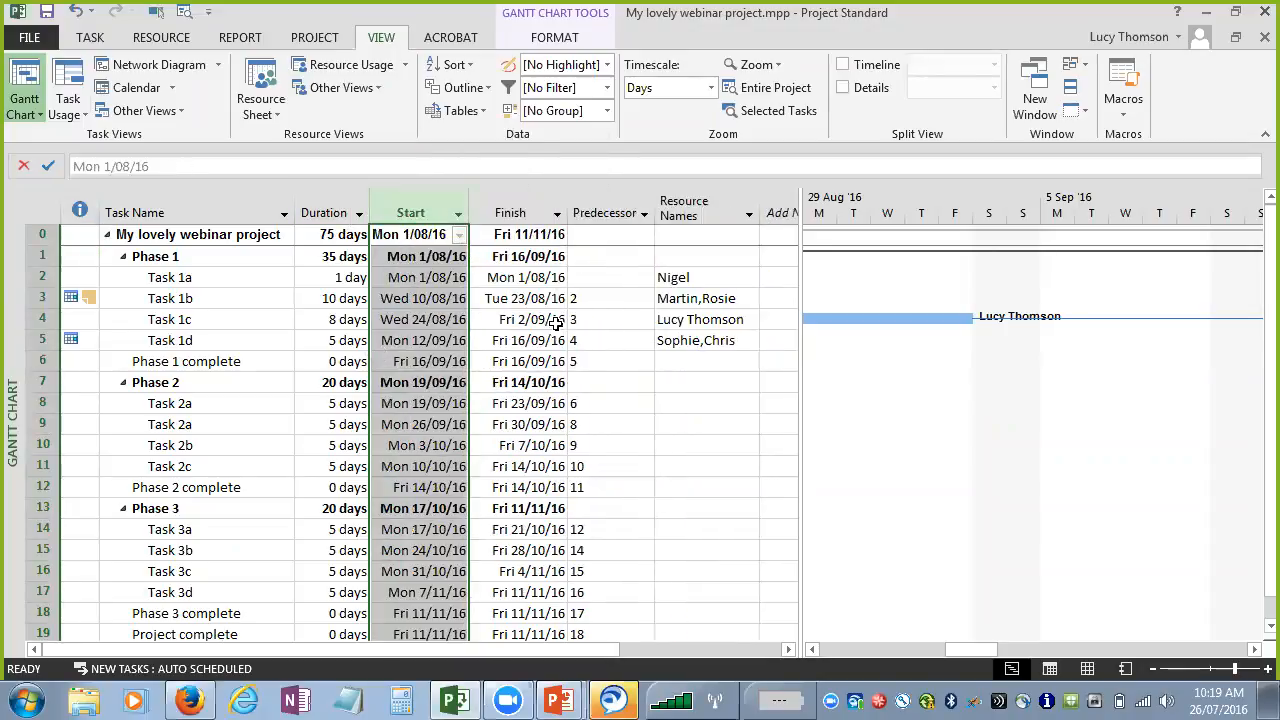
# - Turn the project summary task off and back on
pyautogui.click(554, 37)
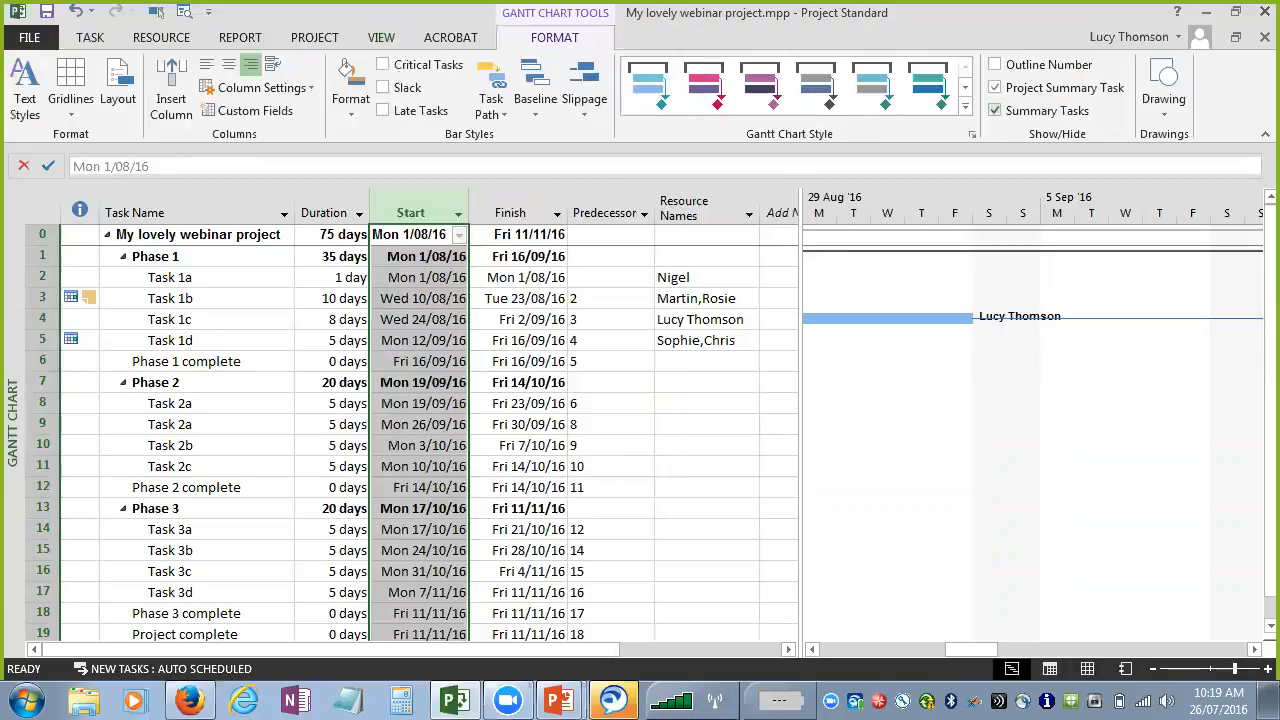
pyautogui.click(995, 87)
pyautogui.click(995, 87)
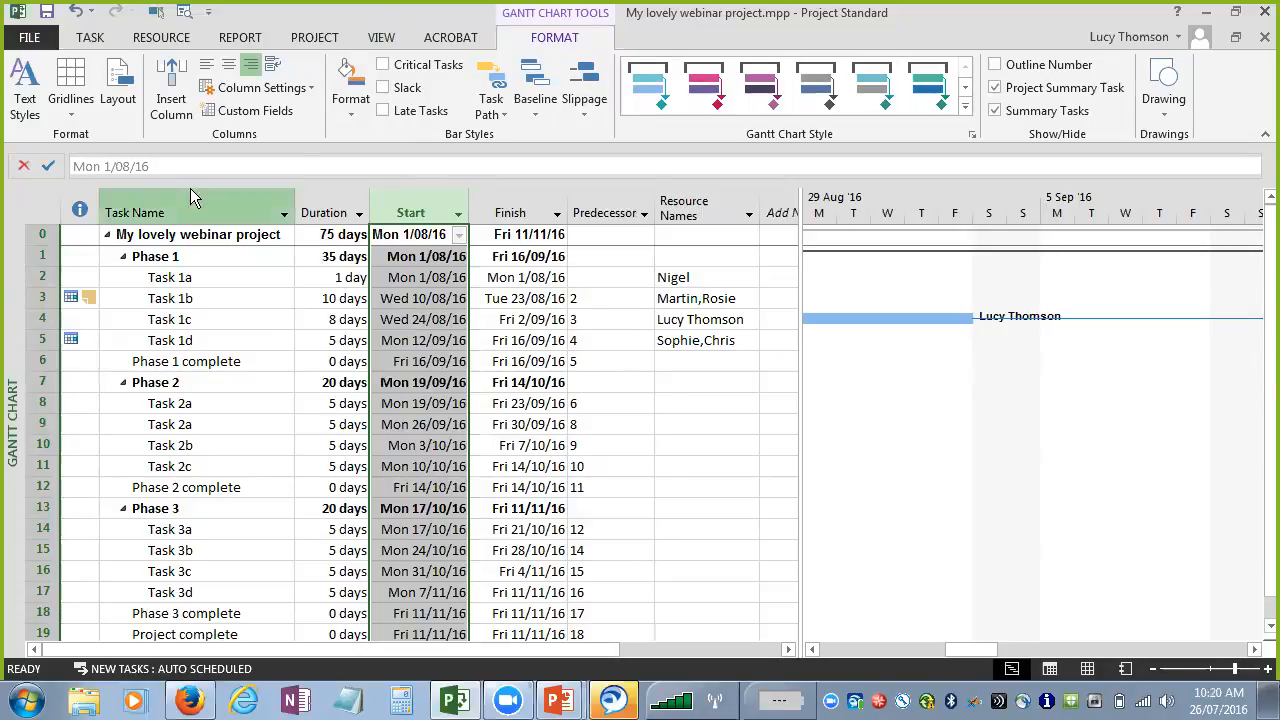
# - Look through the Tracking, Work and Summary tables in the Gantt Chart view and return to the Entry table
pyautogui.click(376, 42)
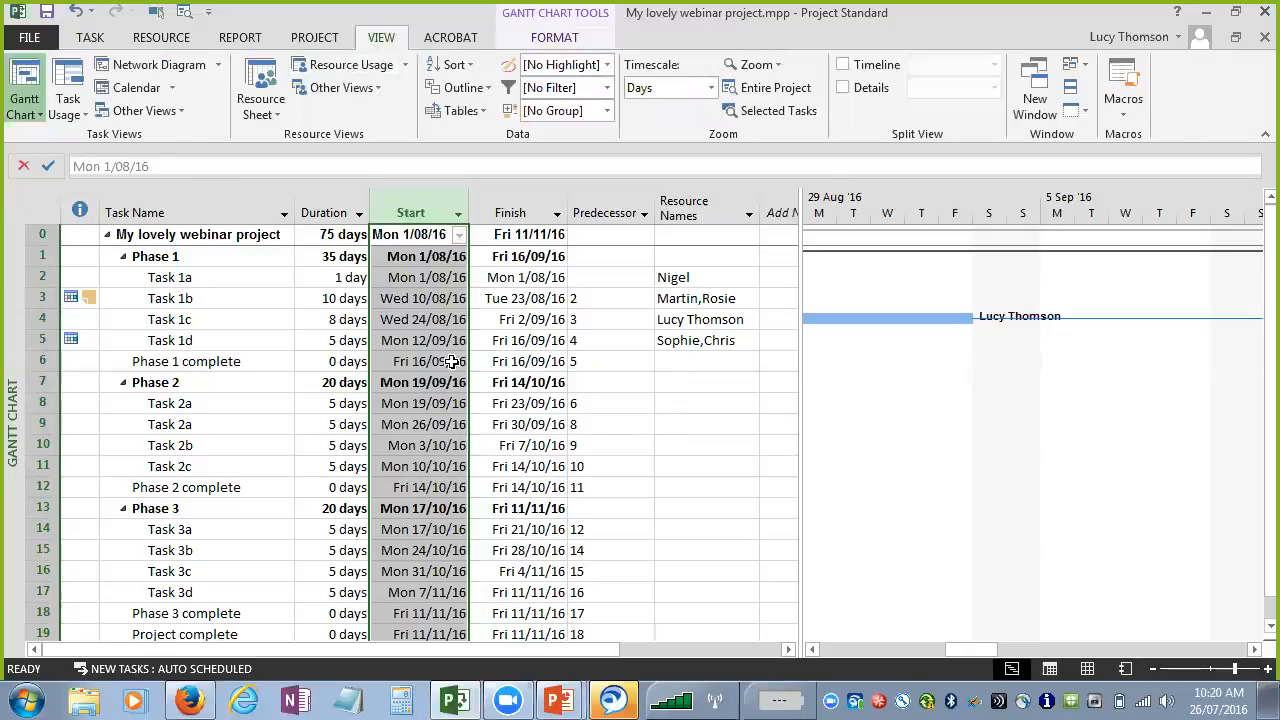
pyautogui.click(480, 107)
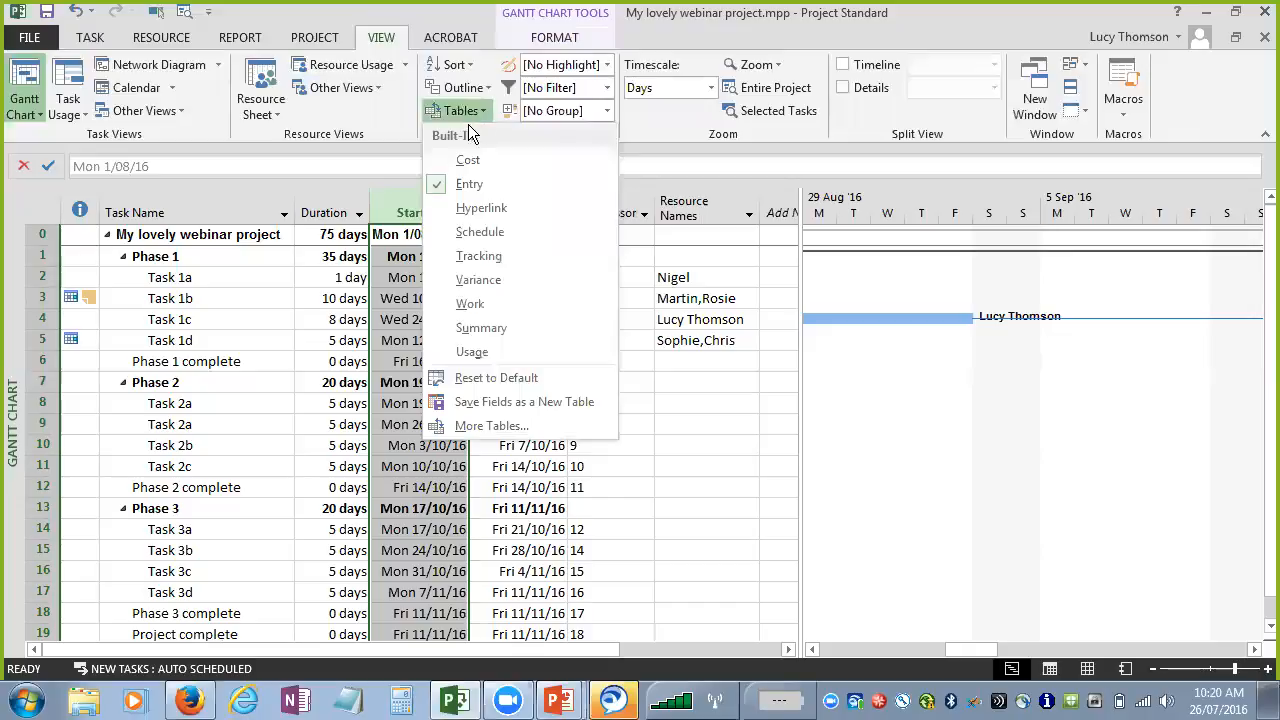
pyautogui.click(476, 256)
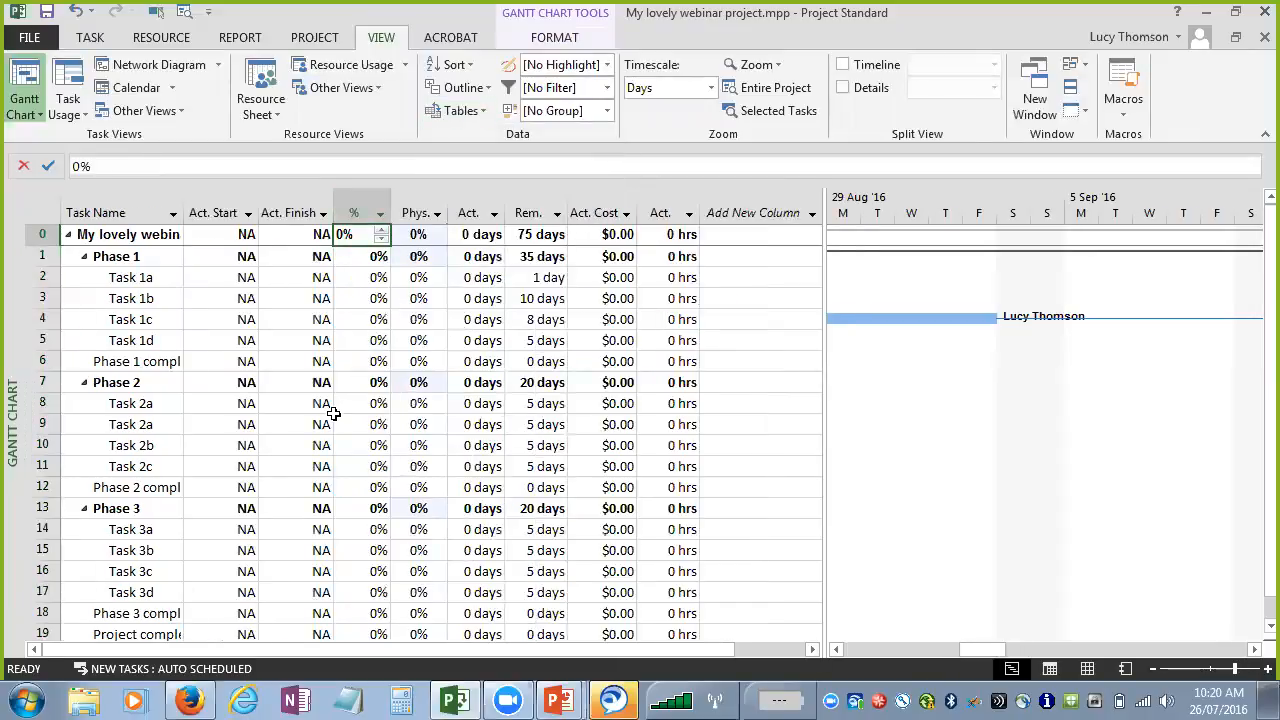
pyautogui.click(478, 110)
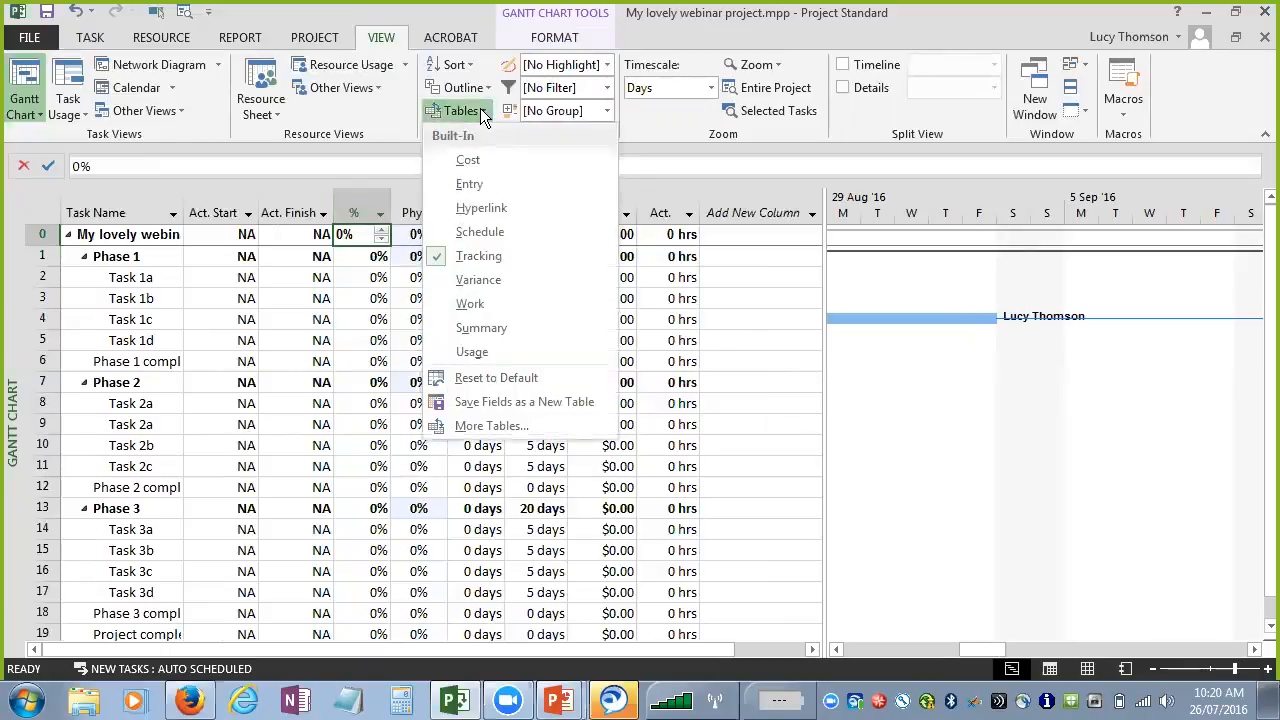
pyautogui.click(466, 303)
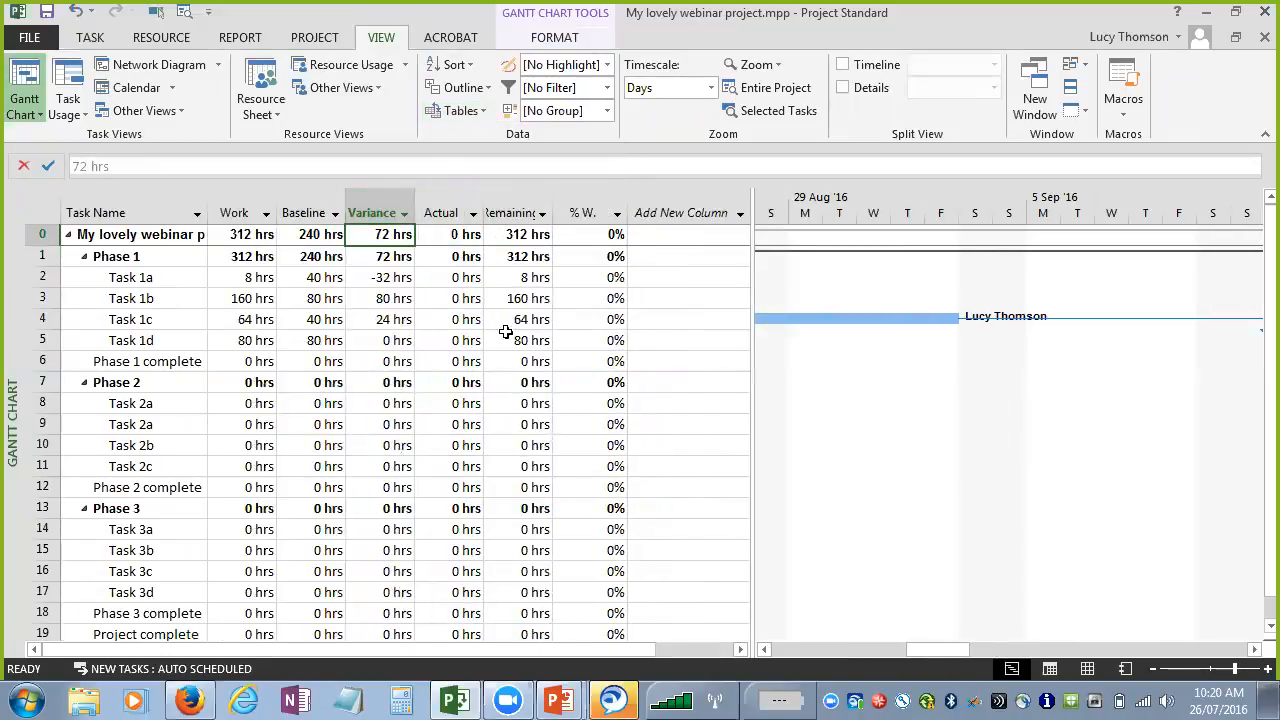
pyautogui.click(481, 111)
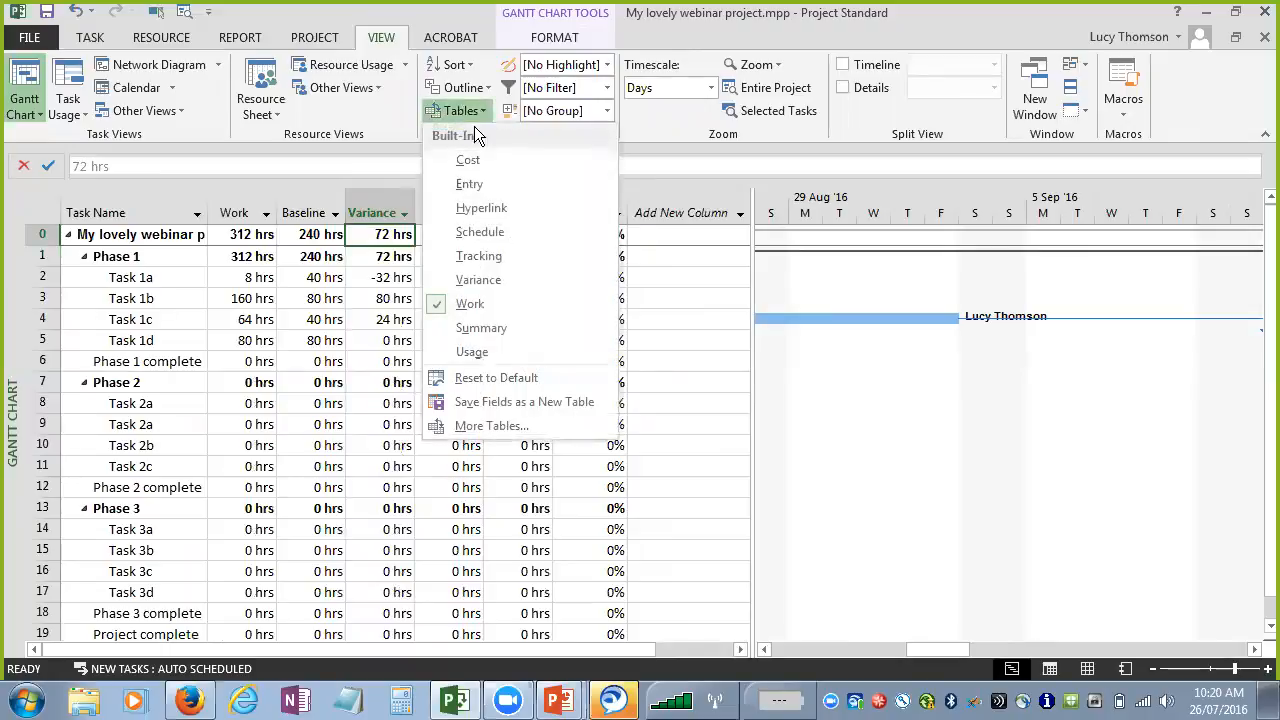
pyautogui.click(497, 302)
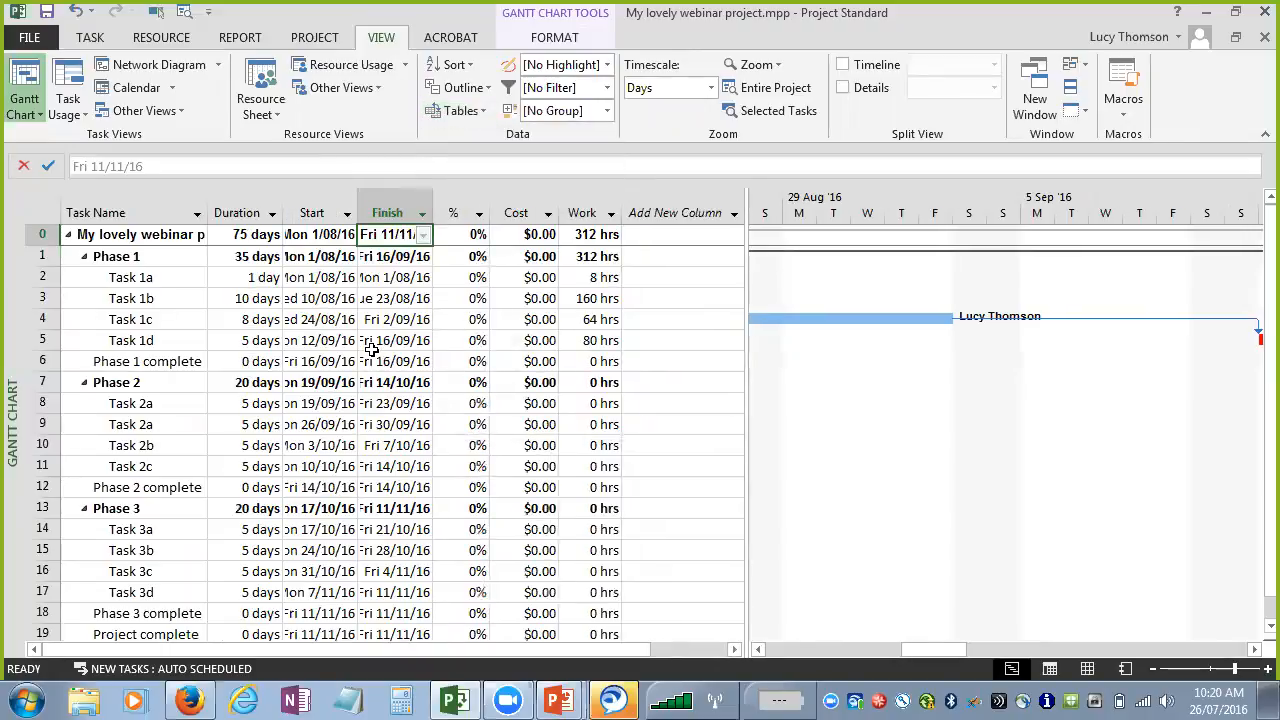
pyautogui.click(484, 108)
pyautogui.click(467, 184)
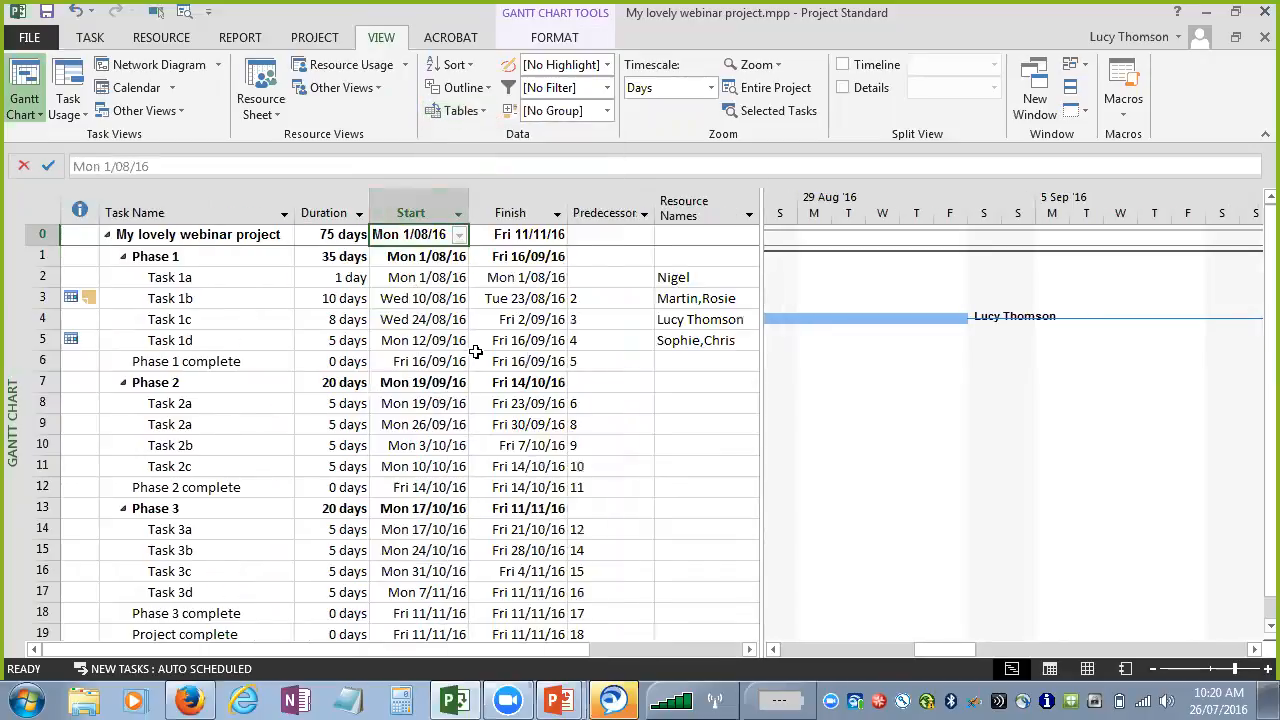
# - Examine Task 1a and Task 1b in a Task Usage details pane below the Gantt chart and close the pane
pyautogui.click(841, 87)
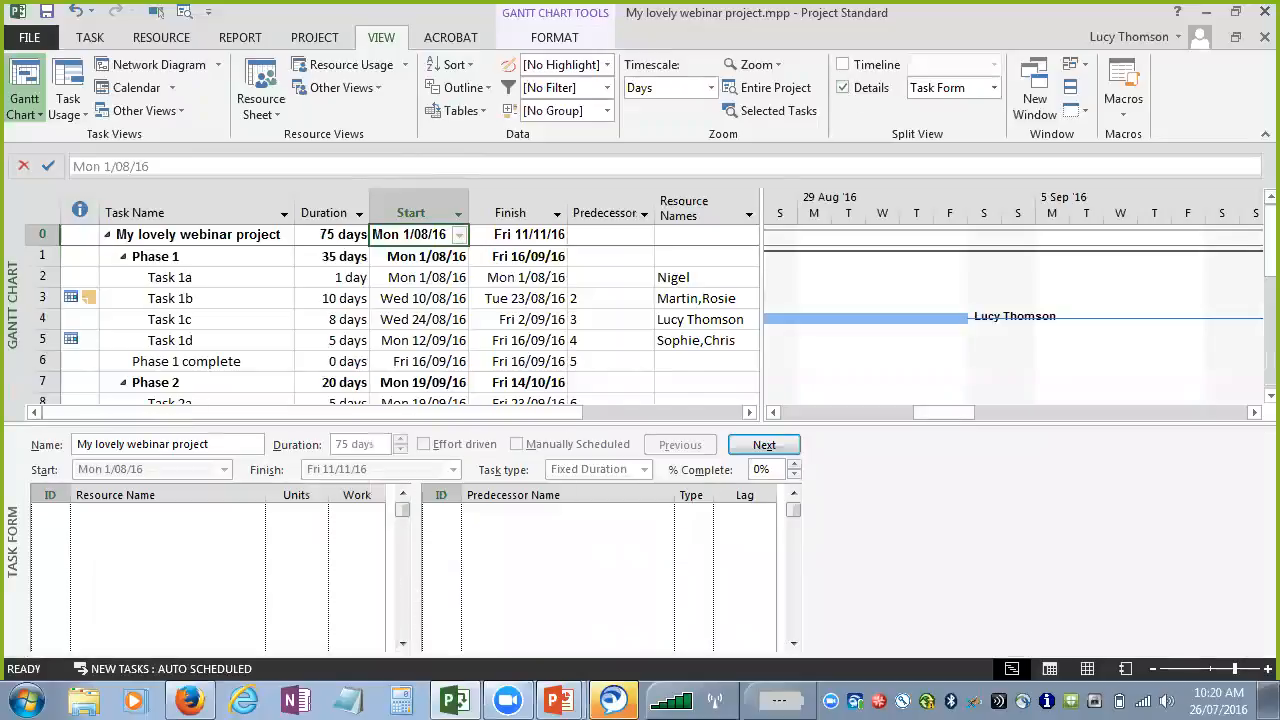
pyautogui.click(993, 87)
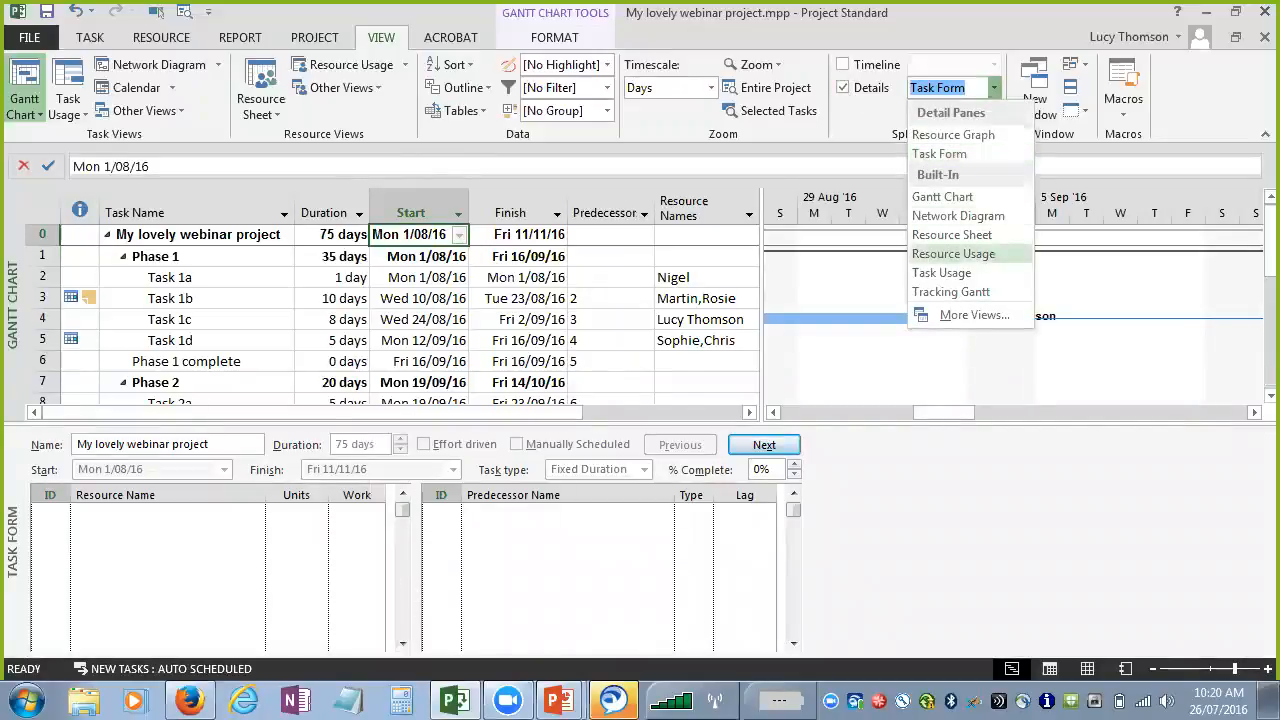
pyautogui.click(941, 272)
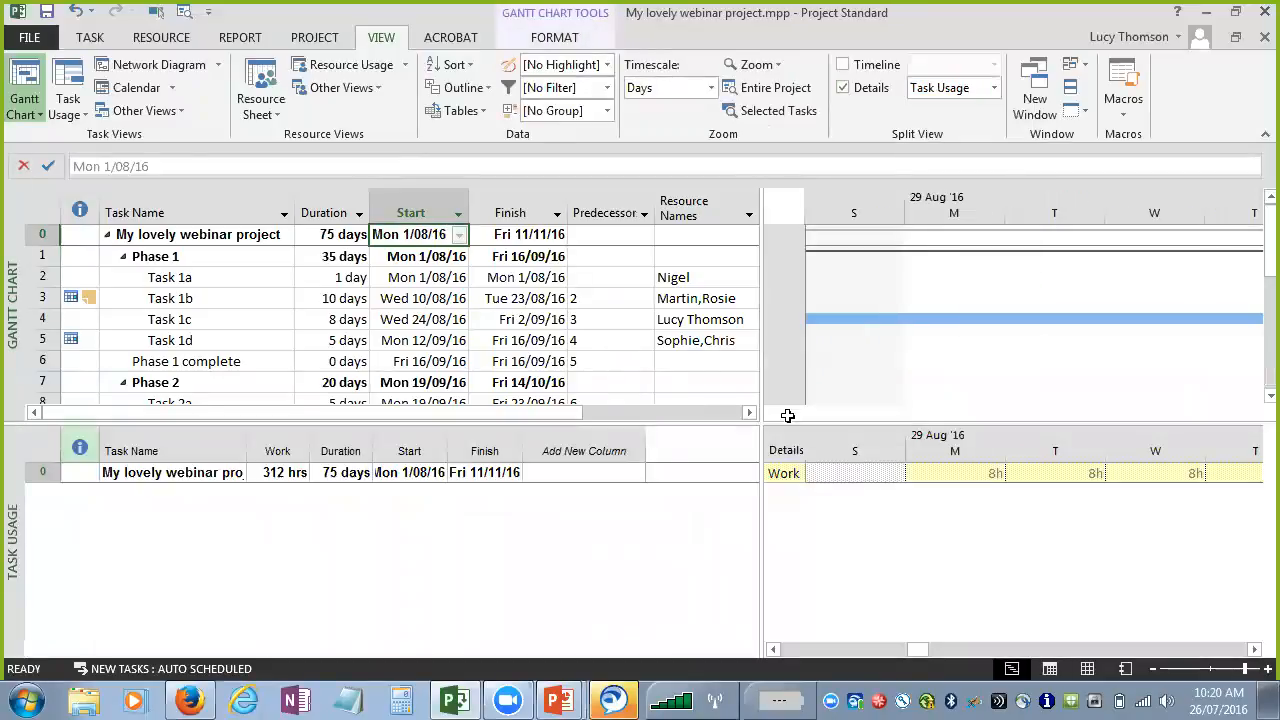
pyautogui.click(240, 277)
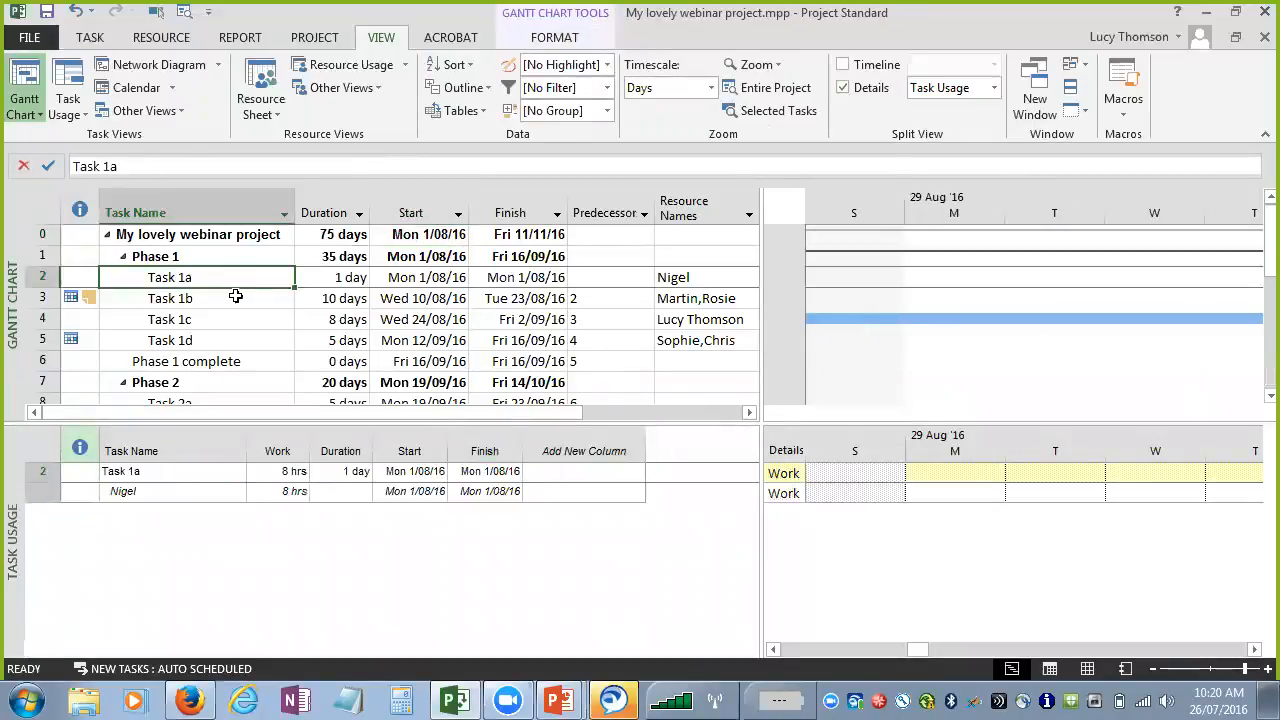
pyautogui.click(228, 302)
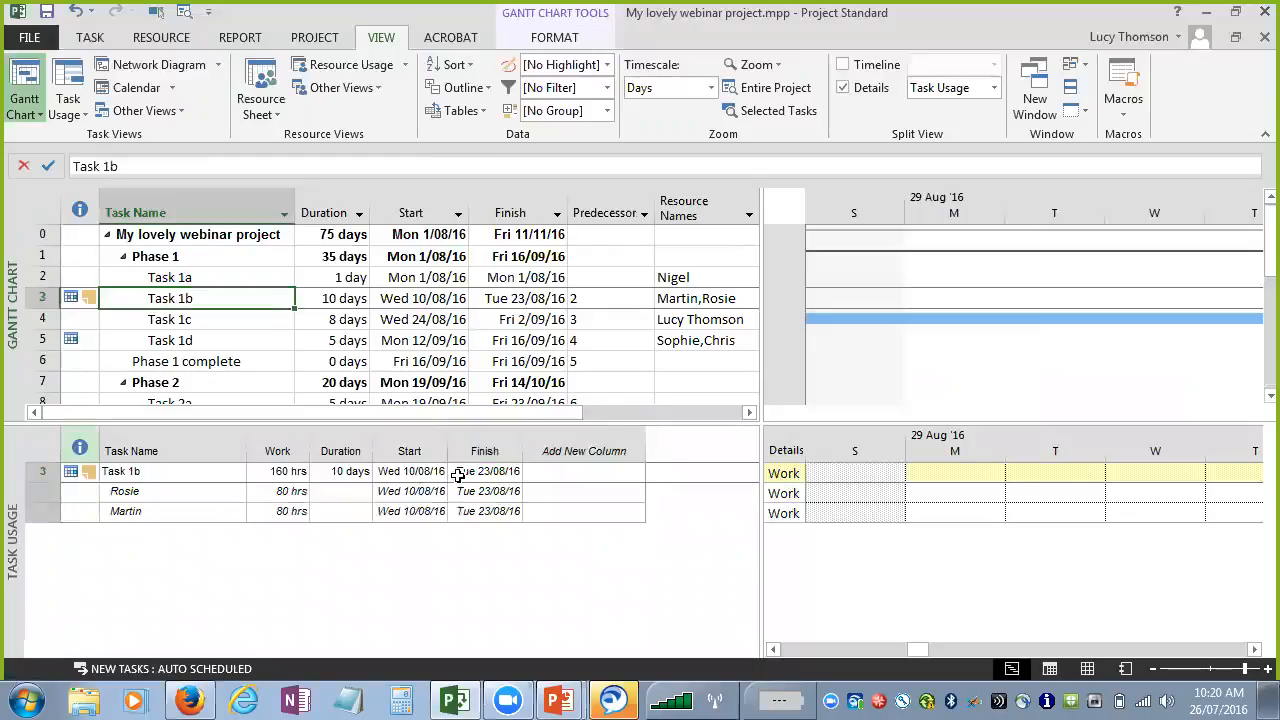
pyautogui.moveTo(483, 422); pyautogui.dragTo(489, 503)
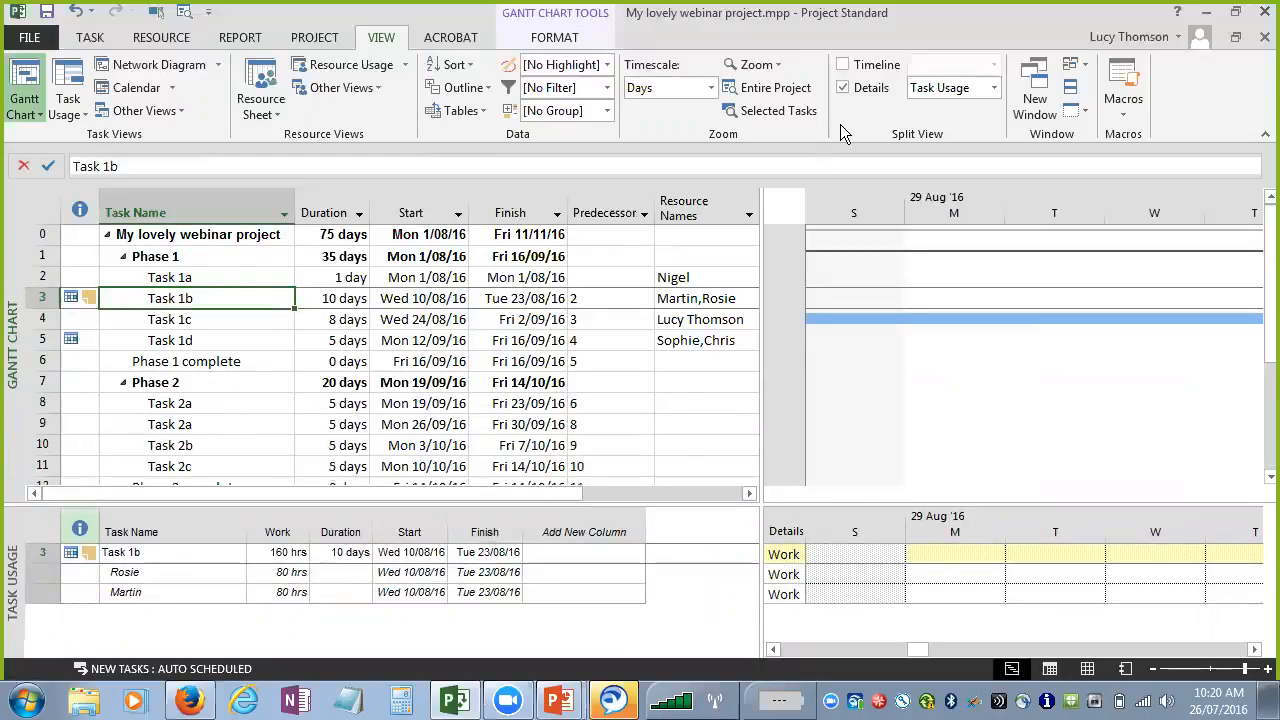
pyautogui.click(843, 88)
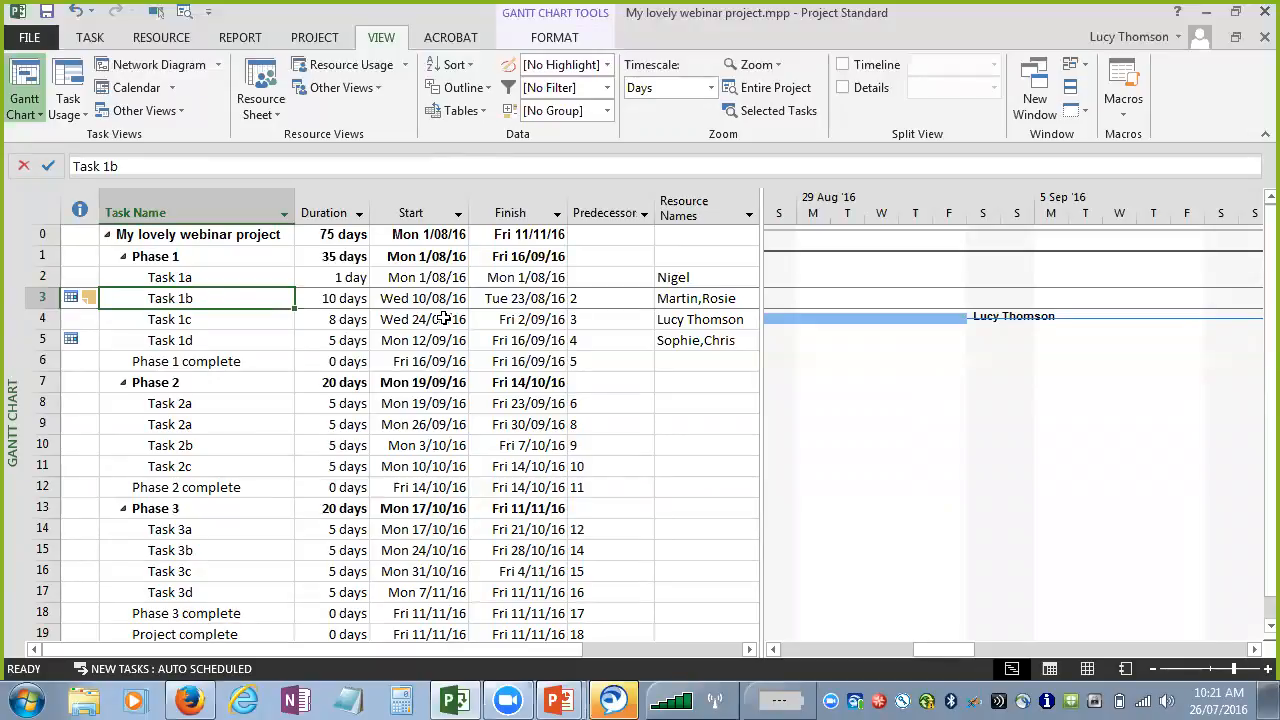
# - Fit the entire project into the Gantt chart timescale and bring Task 1b's bar into view
pyautogui.click(184, 12)
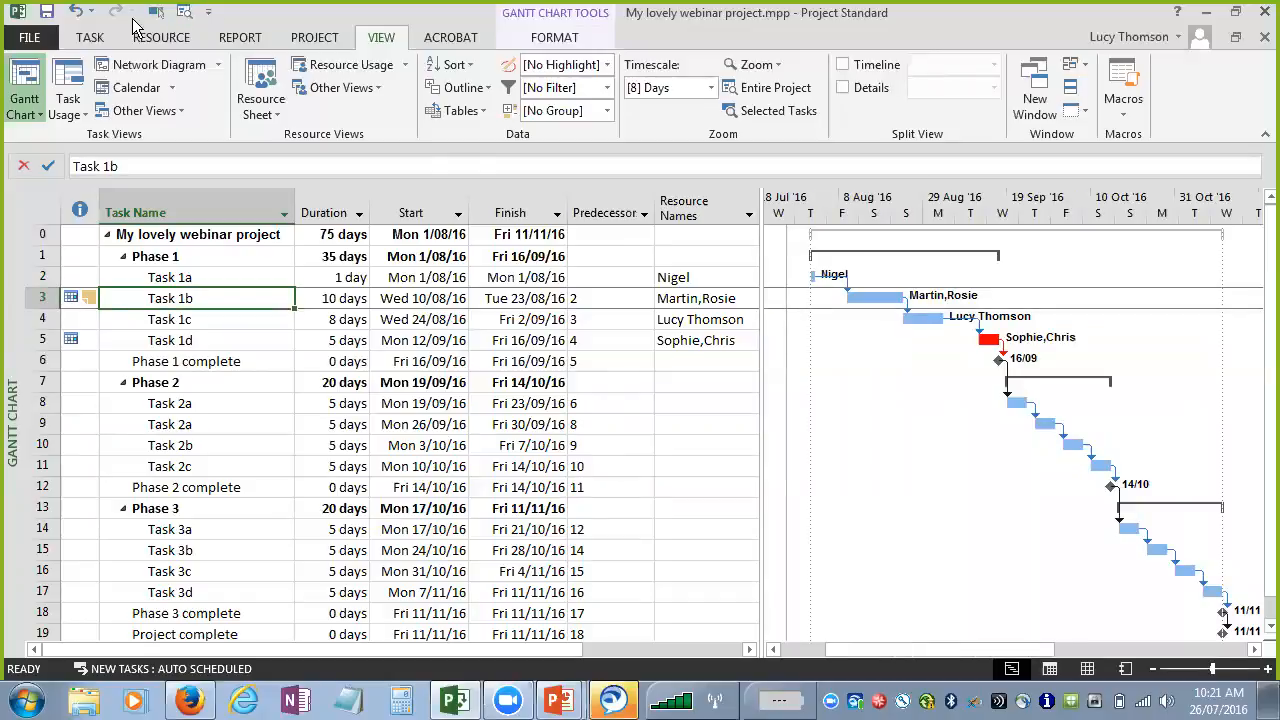
pyautogui.click(157, 13)
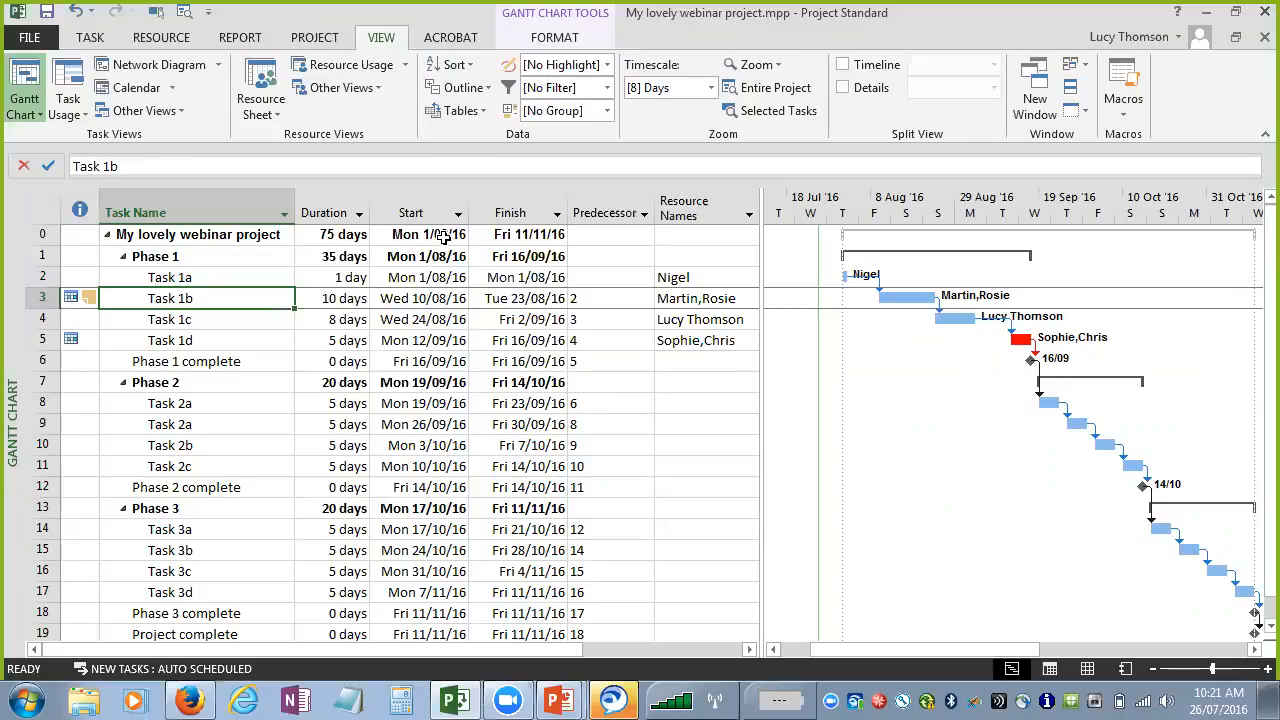
# - Look at the report commands and the scheduling mode options for new tasks
pyautogui.click(240, 37)
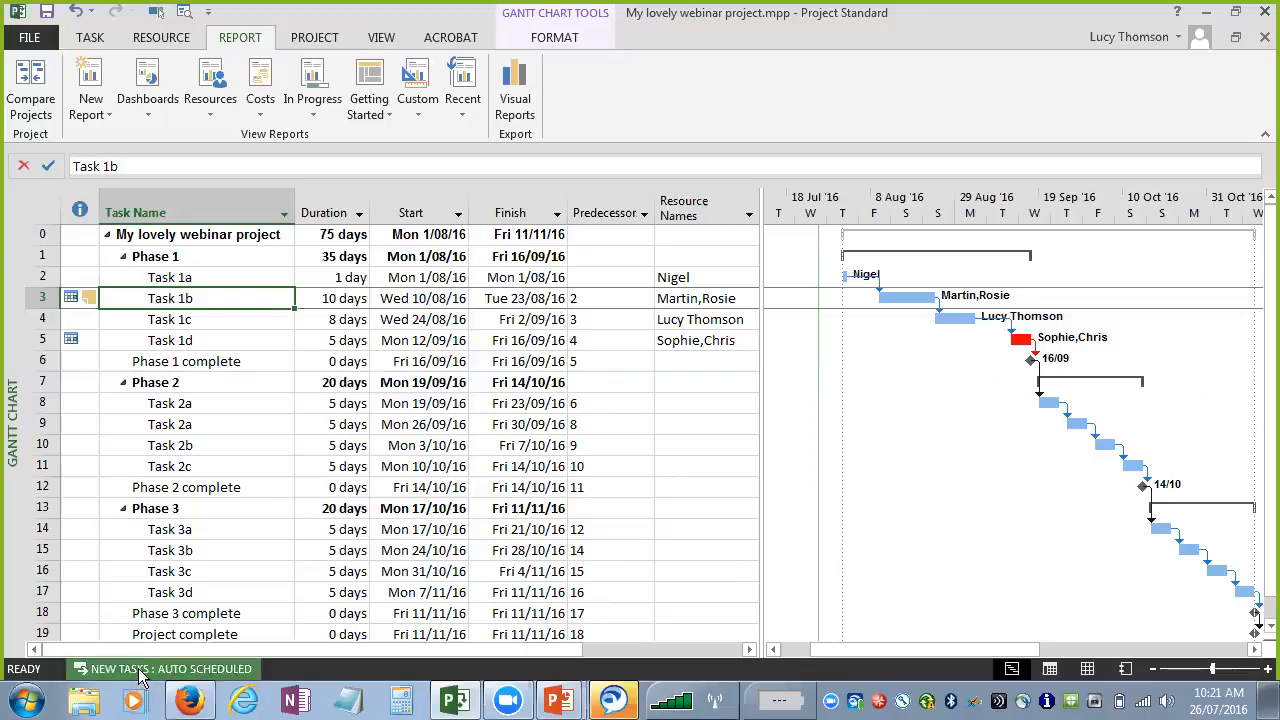
pyautogui.click(192, 678)
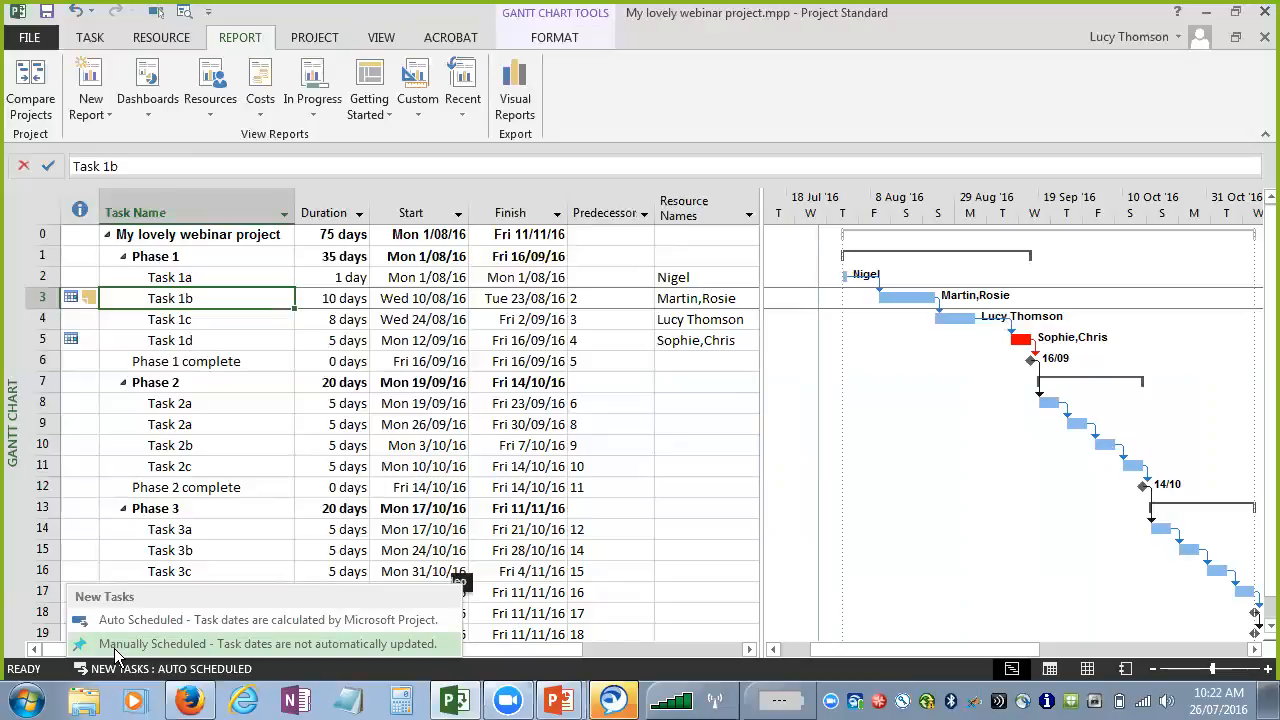
pyautogui.click(245, 402)
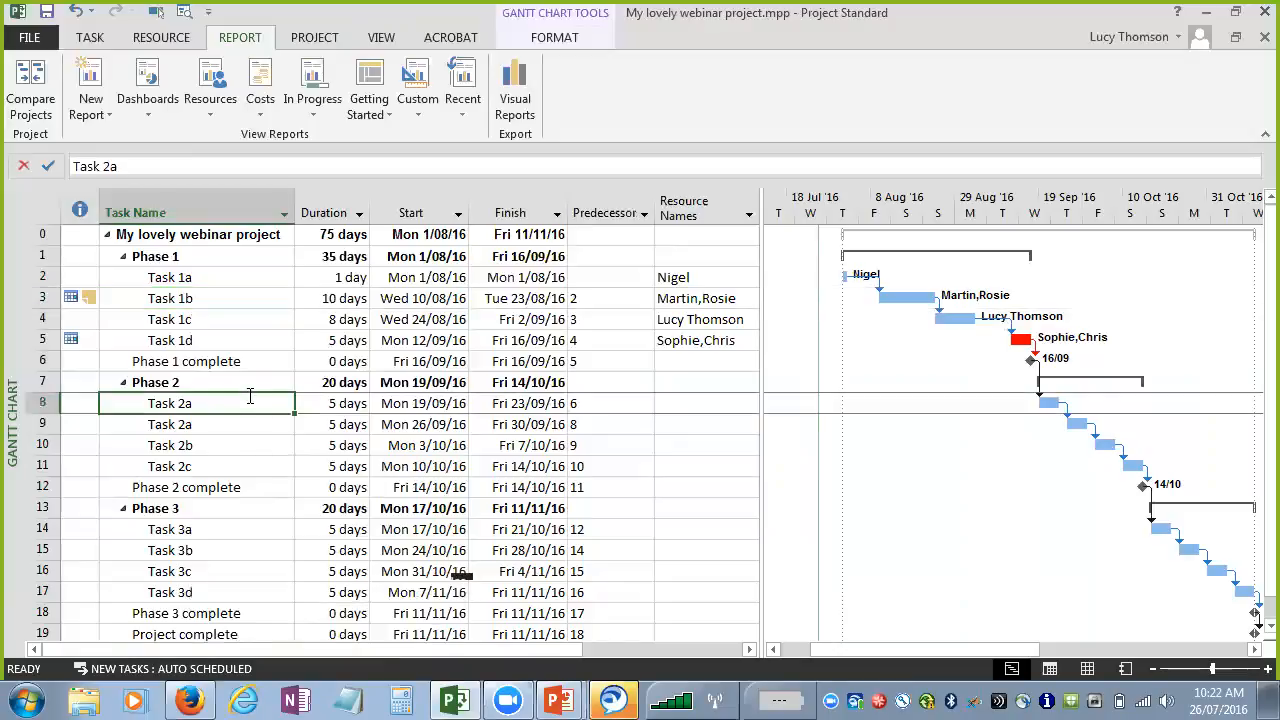
# - Change the schedule mode of the first Task 2a in Phase 2 to Manually Scheduled in its task information
pyautogui.click(212, 445)
pyautogui.click(212, 405)
pyautogui.doubleClick(82, 402)
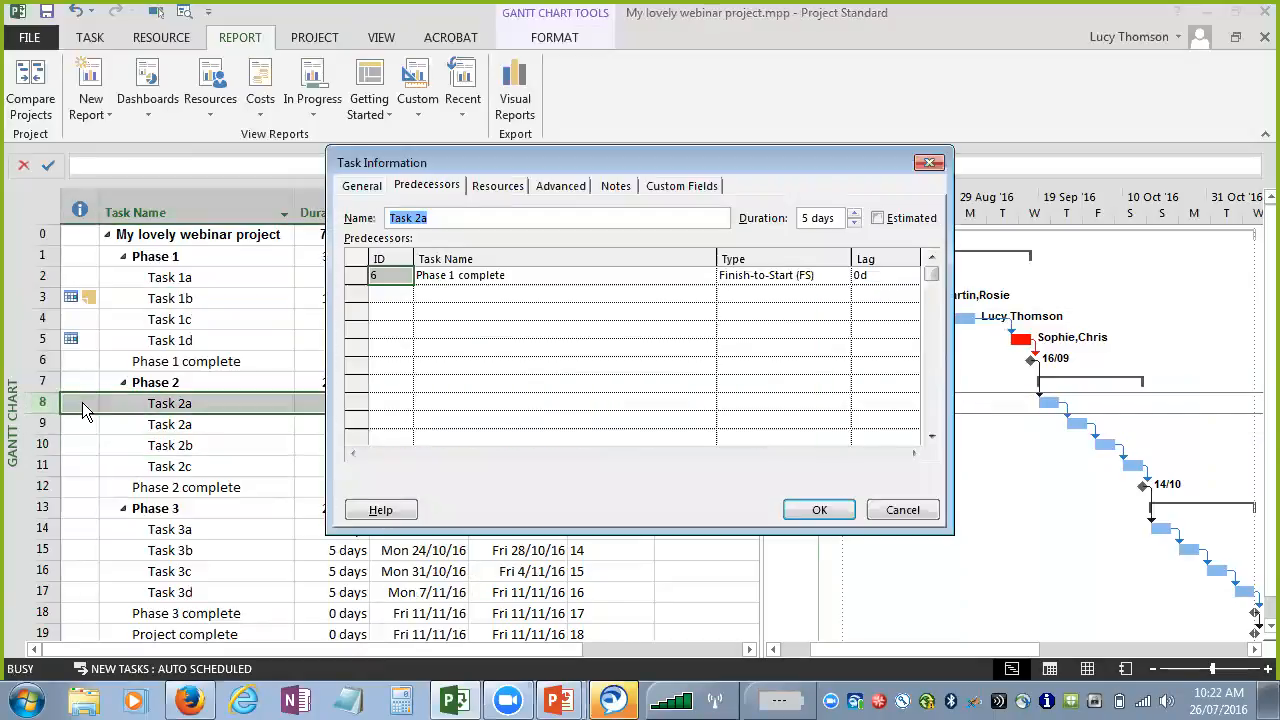
pyautogui.click(352, 188)
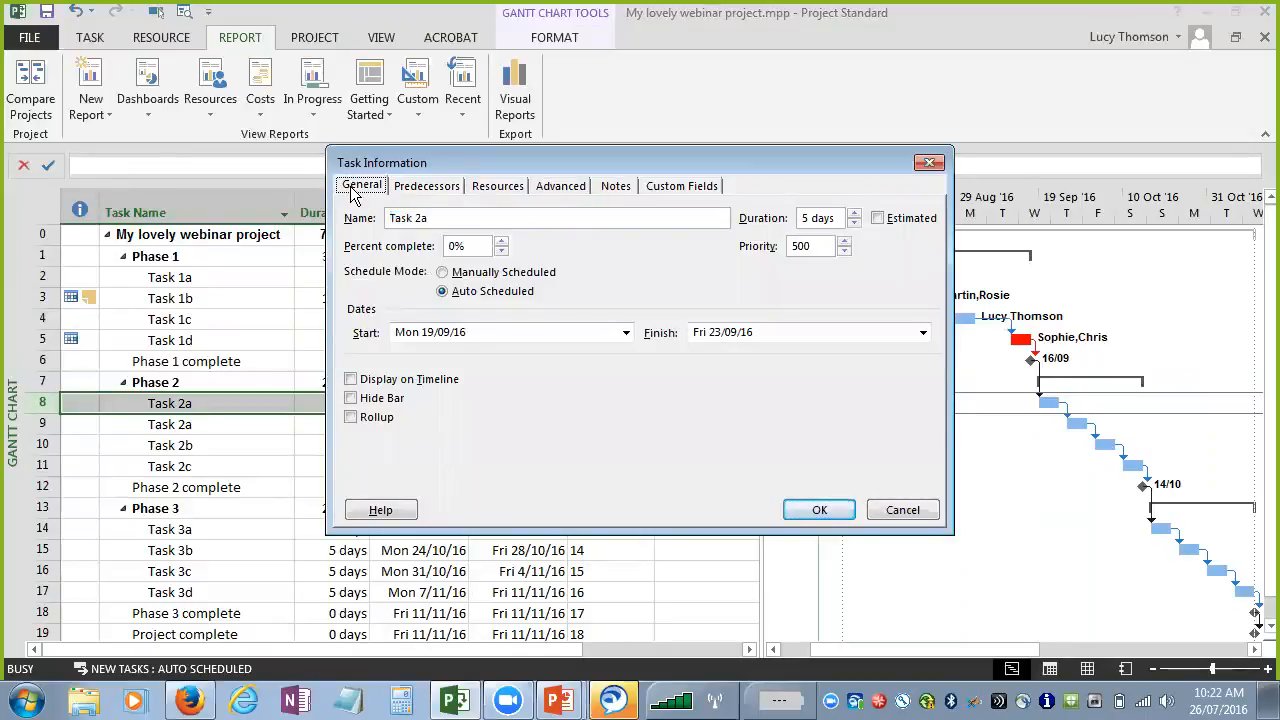
pyautogui.click(490, 278)
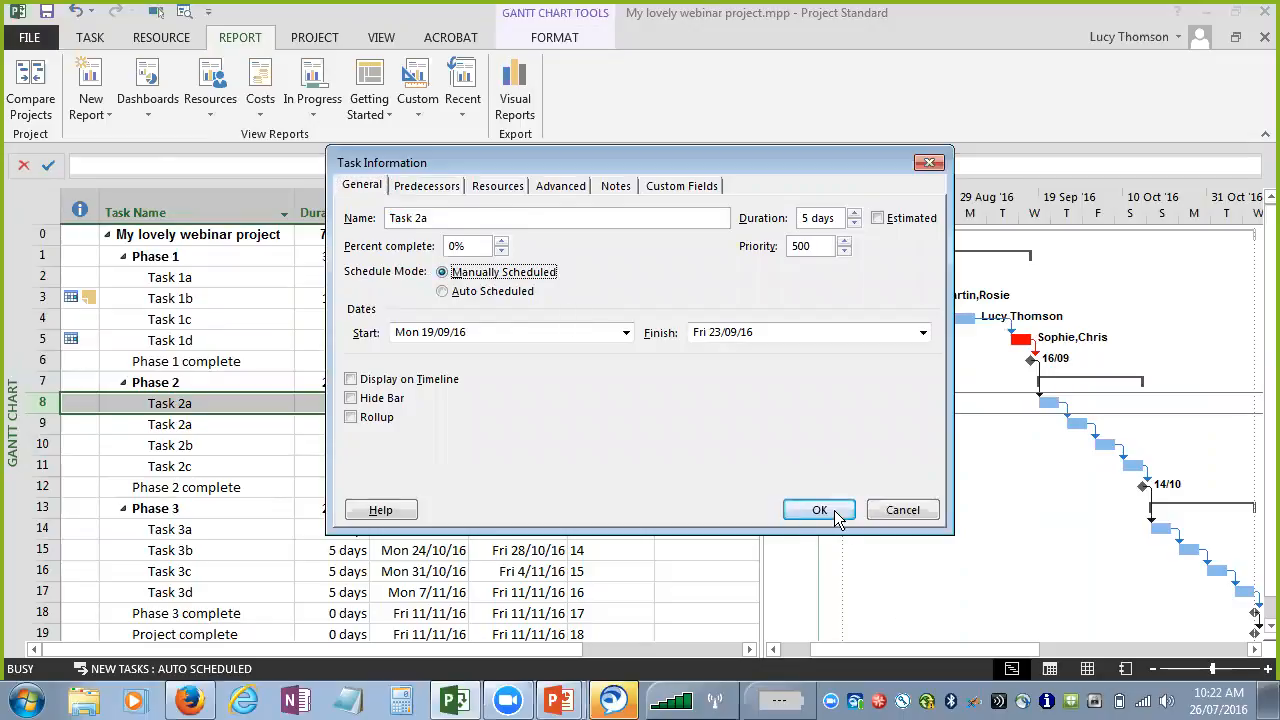
pyautogui.click(819, 510)
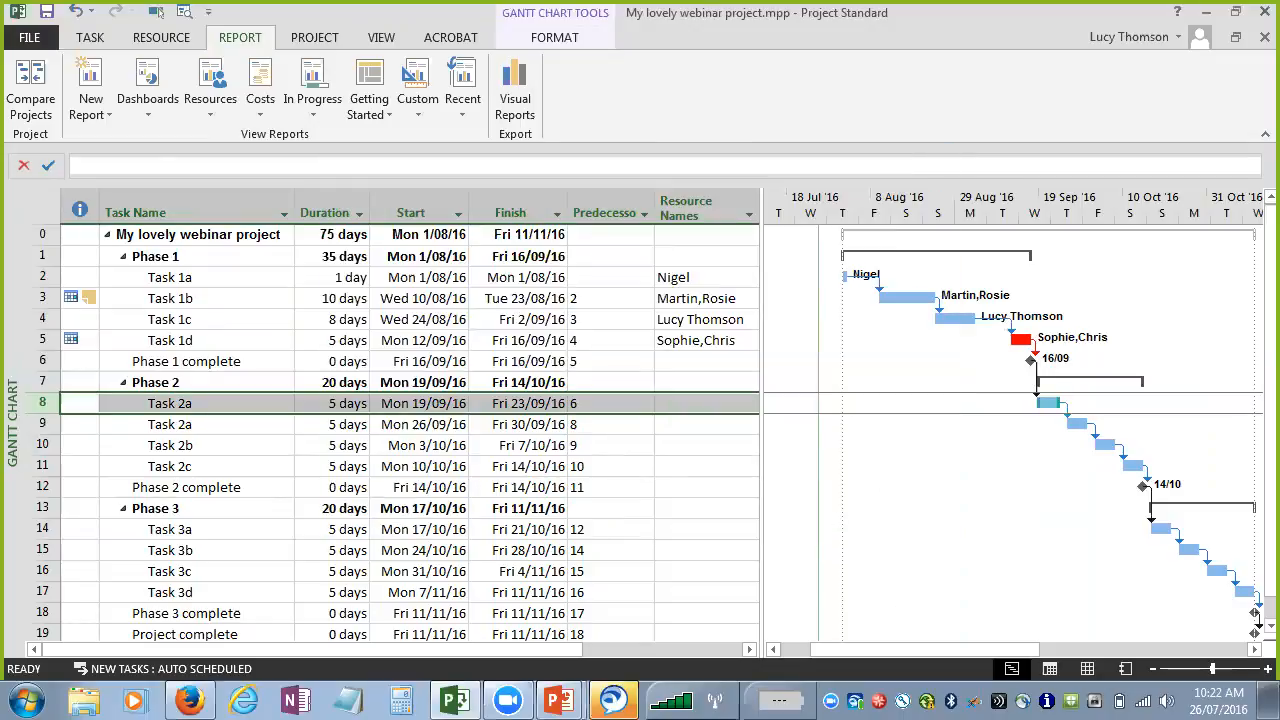
# - Set Task 1c's duration to 20 days
pyautogui.click(333, 320)
pyautogui.write('20')
pyautogui.press('Return')
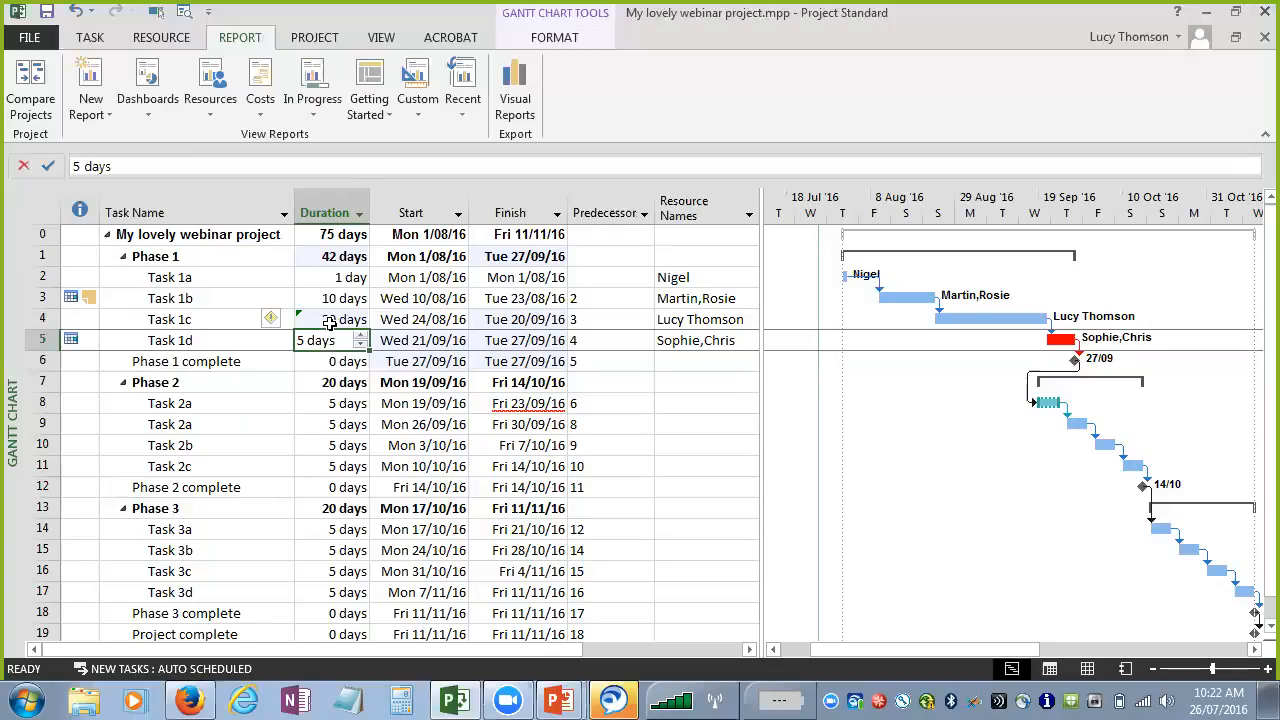
# - Insert a Task Mode column before the Task Name column and narrow it to about a third of its width
pyautogui.rightClick(174, 210)
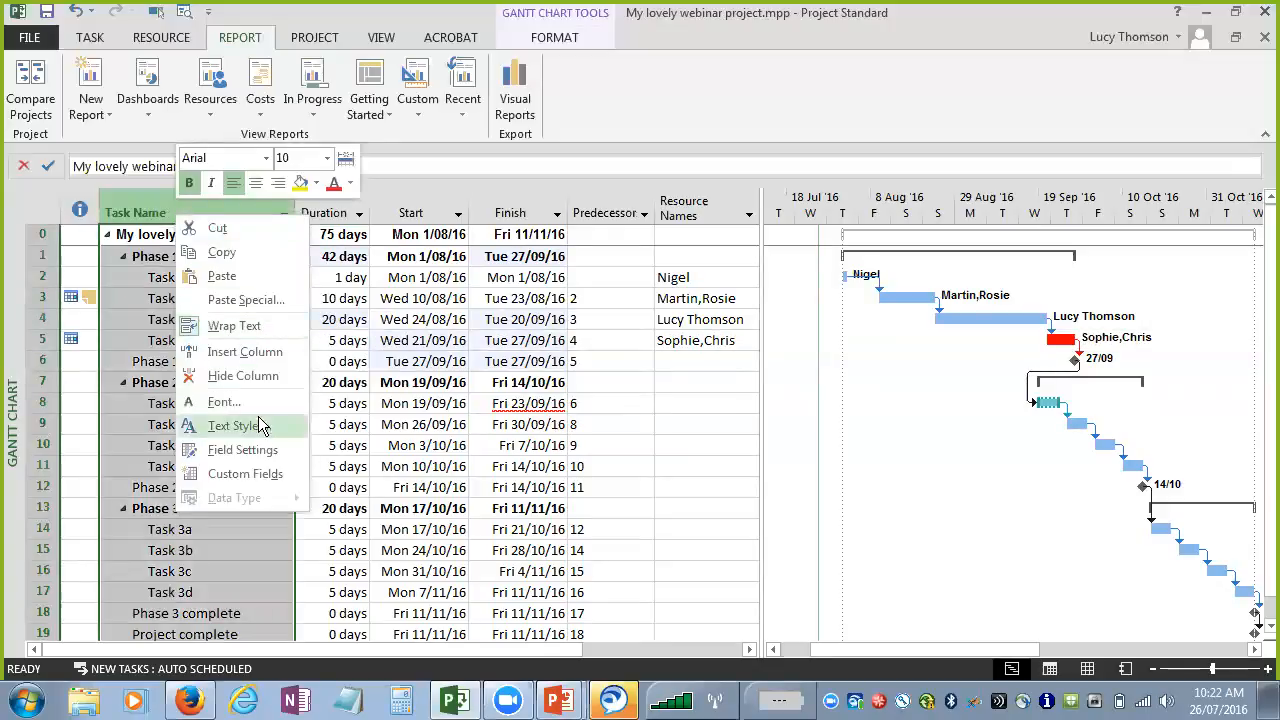
pyautogui.click(244, 356)
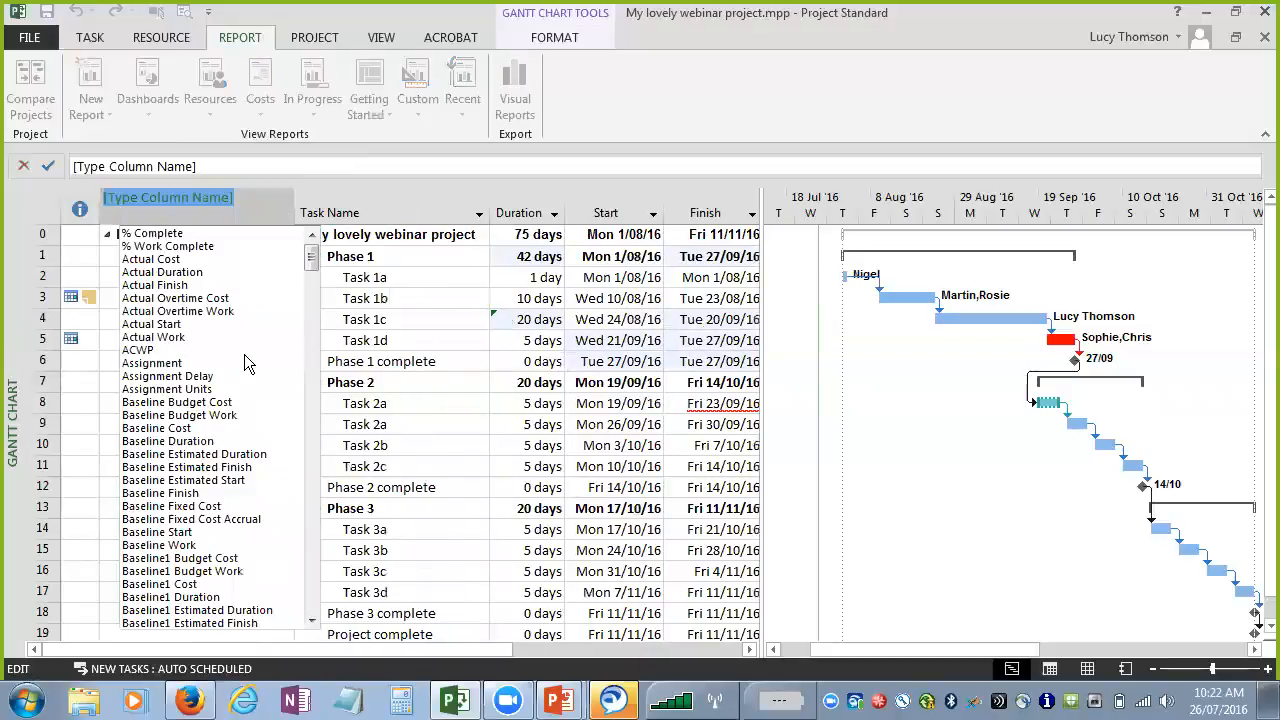
pyautogui.write('task')
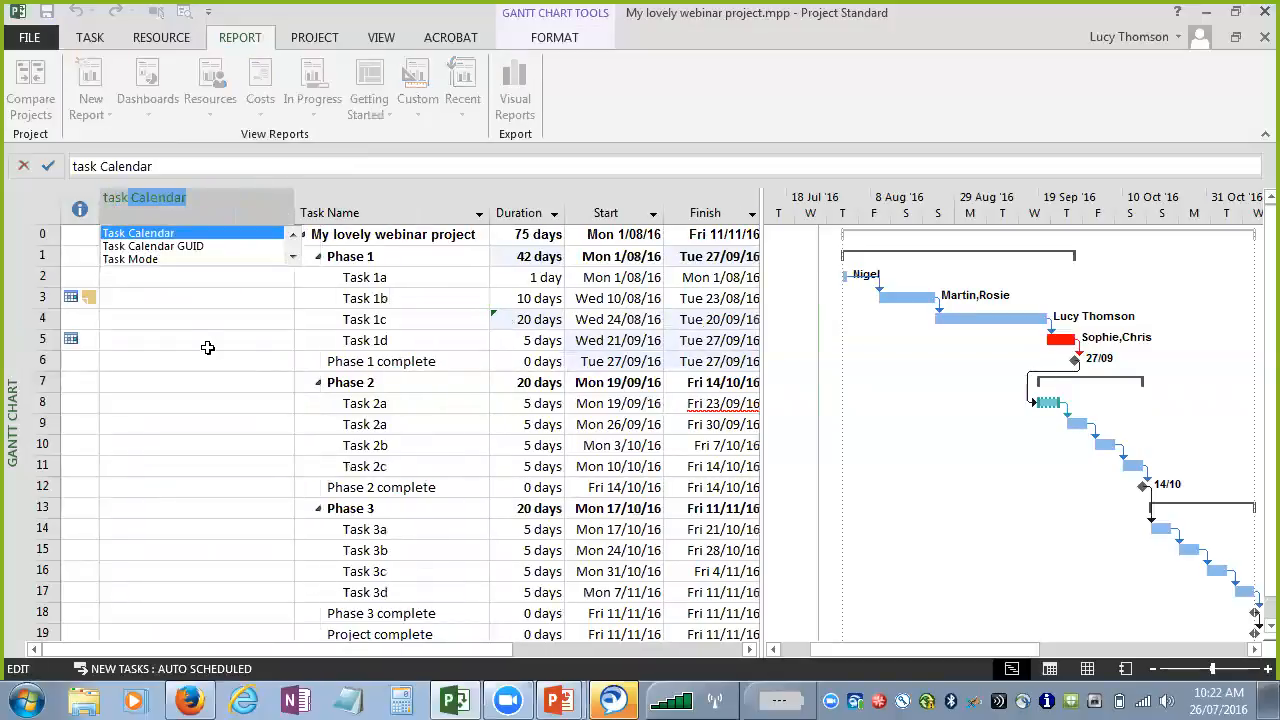
pyautogui.click(173, 259)
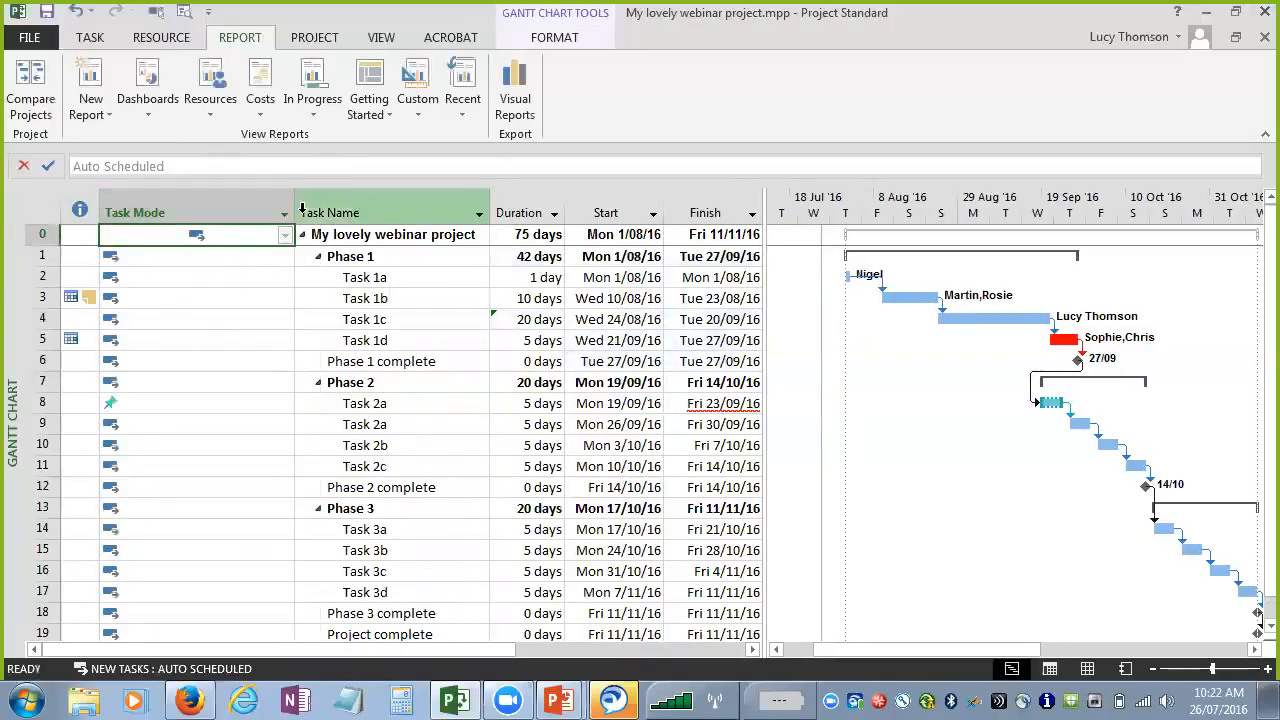
pyautogui.moveTo(296, 206); pyautogui.dragTo(162, 238)
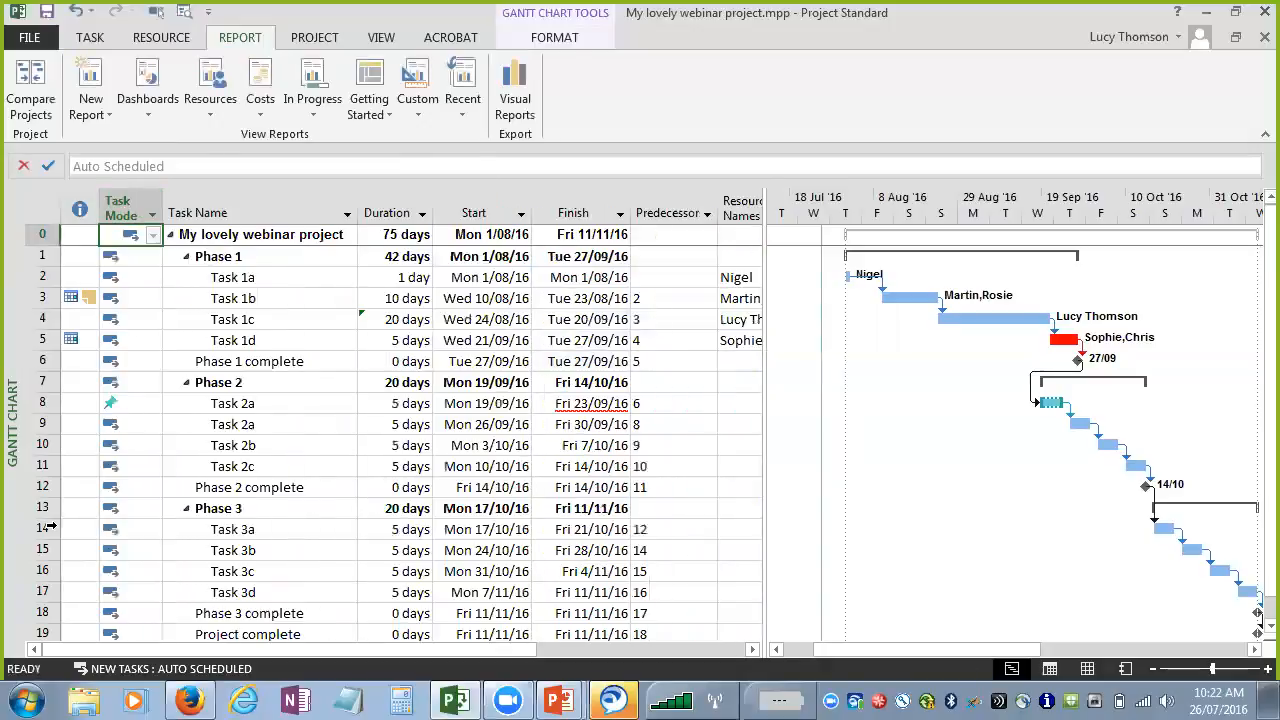
# - Set the first Task 2a in Phase 2 back to Auto Scheduled in the Task Mode column
pyautogui.click(118, 402)
pyautogui.click(153, 404)
pyautogui.click(153, 404)
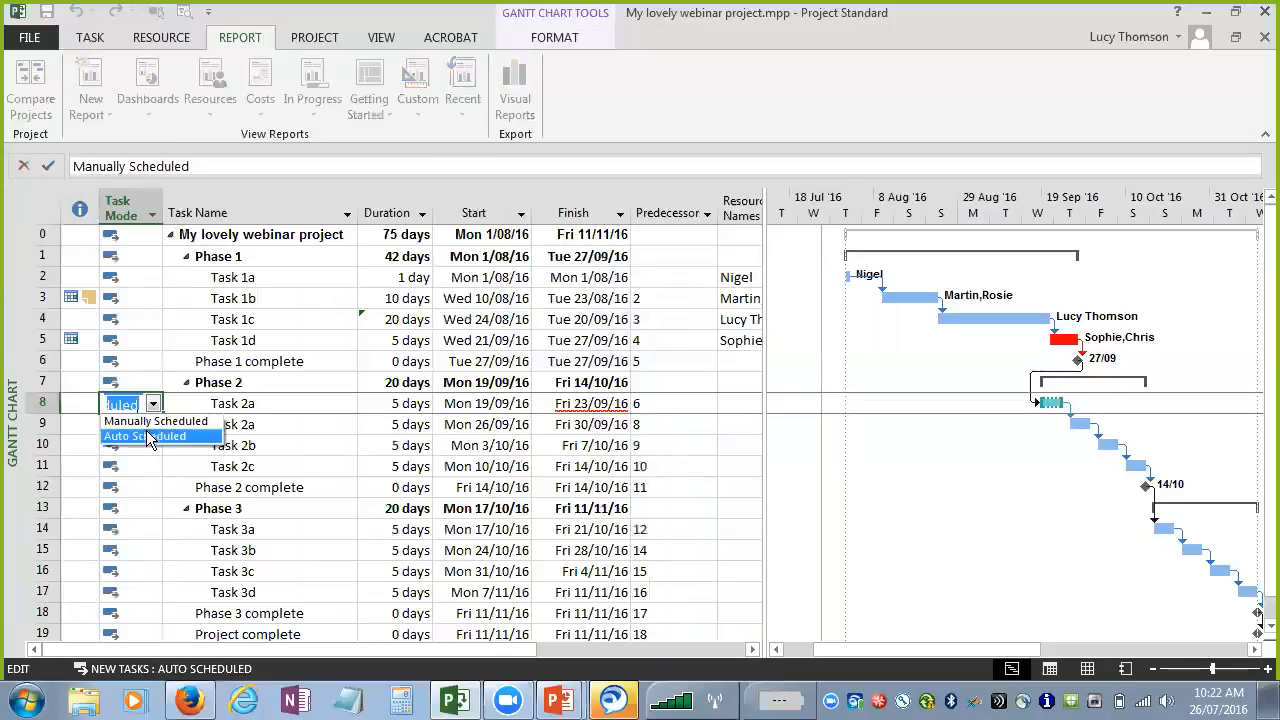
pyautogui.click(140, 434)
pyautogui.click(284, 405)
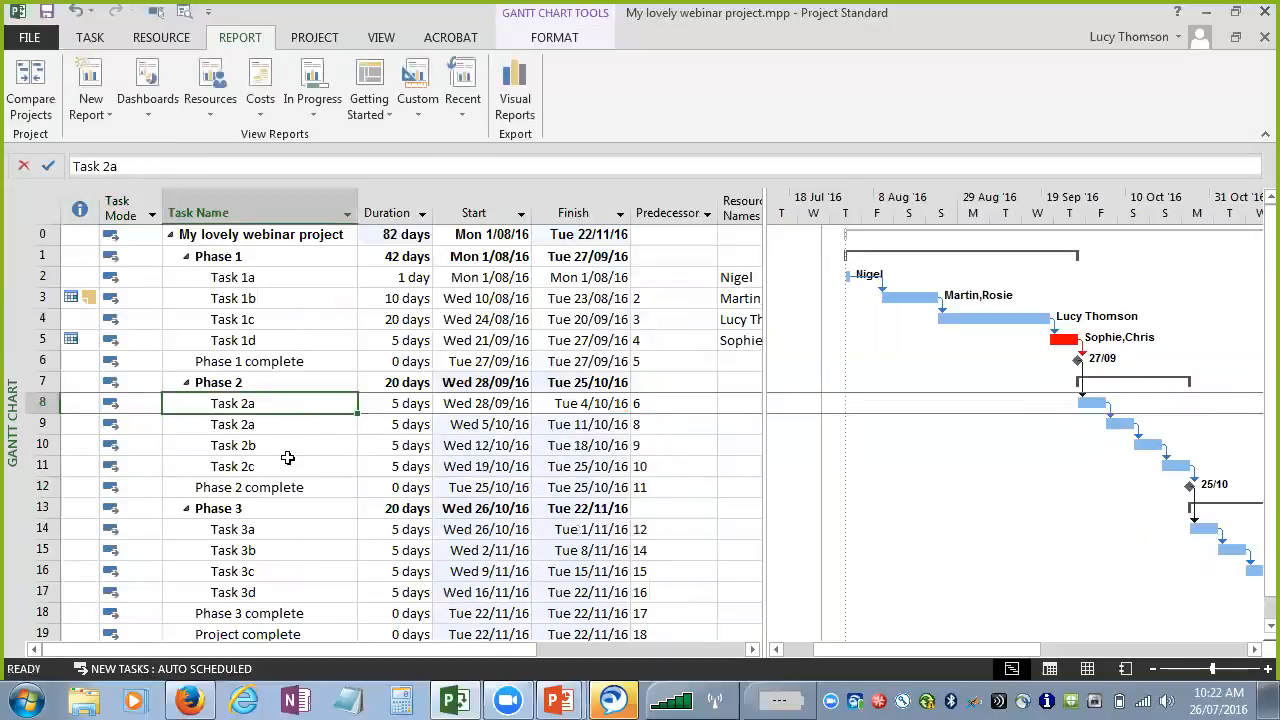